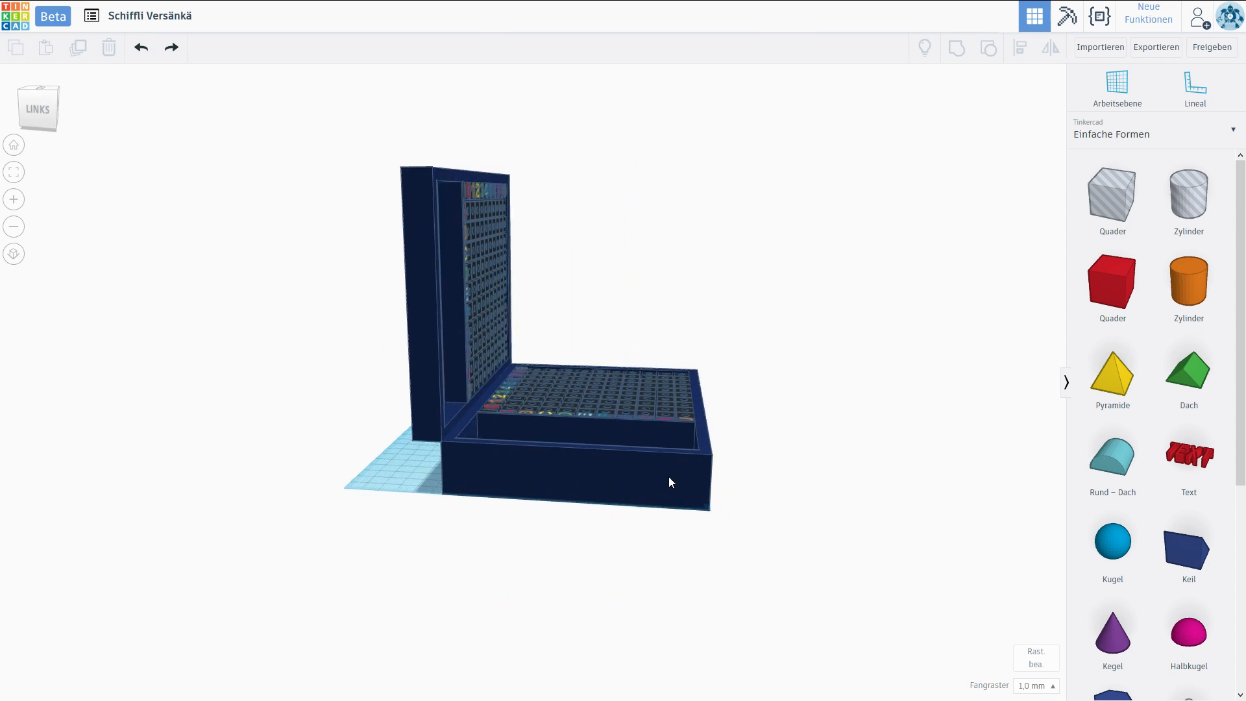
Move the upright half of the game case away from the lower half and delete it.
right_click_drag(695, 467, 649, 512)
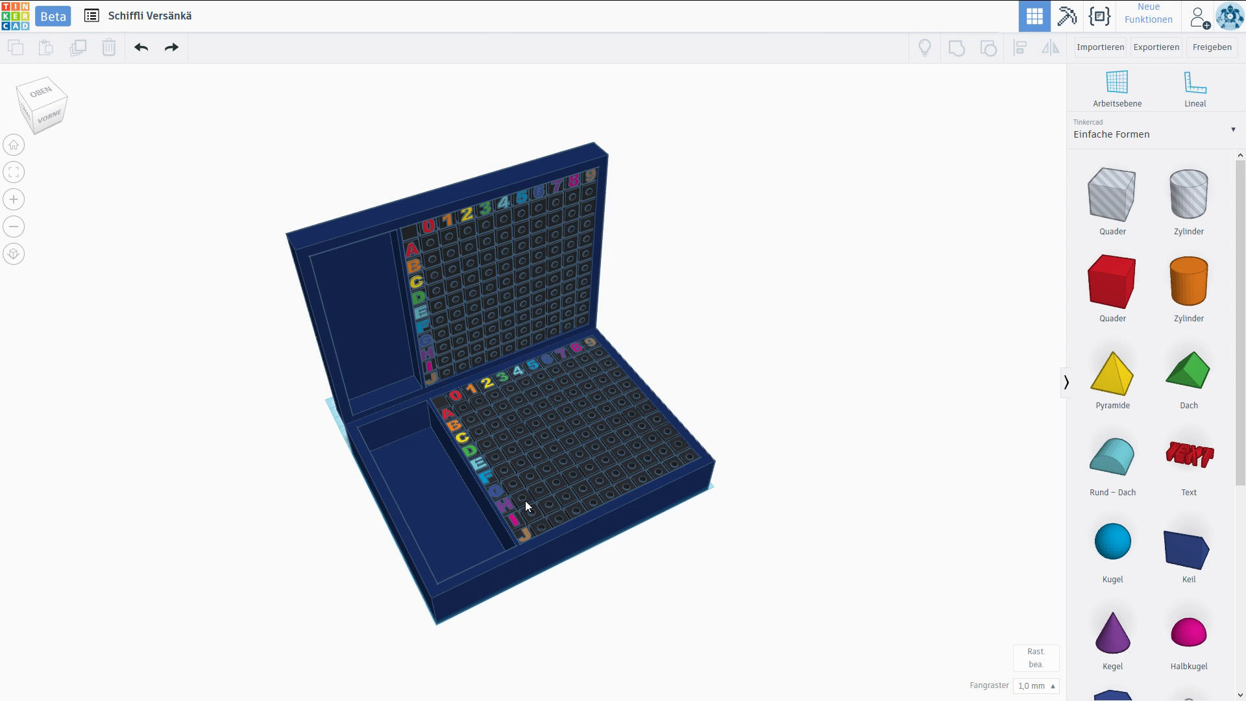
right_click_drag(524, 514, 782, 422)
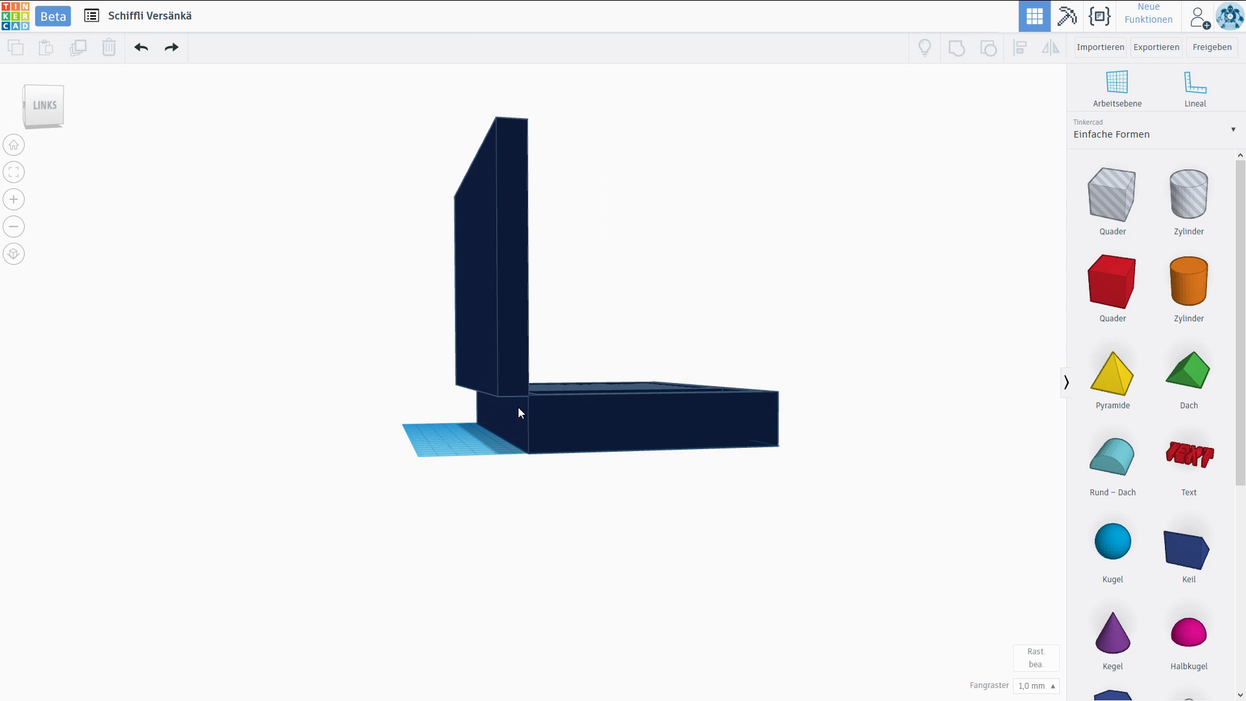
right_click_drag(715, 375, 450, 160)
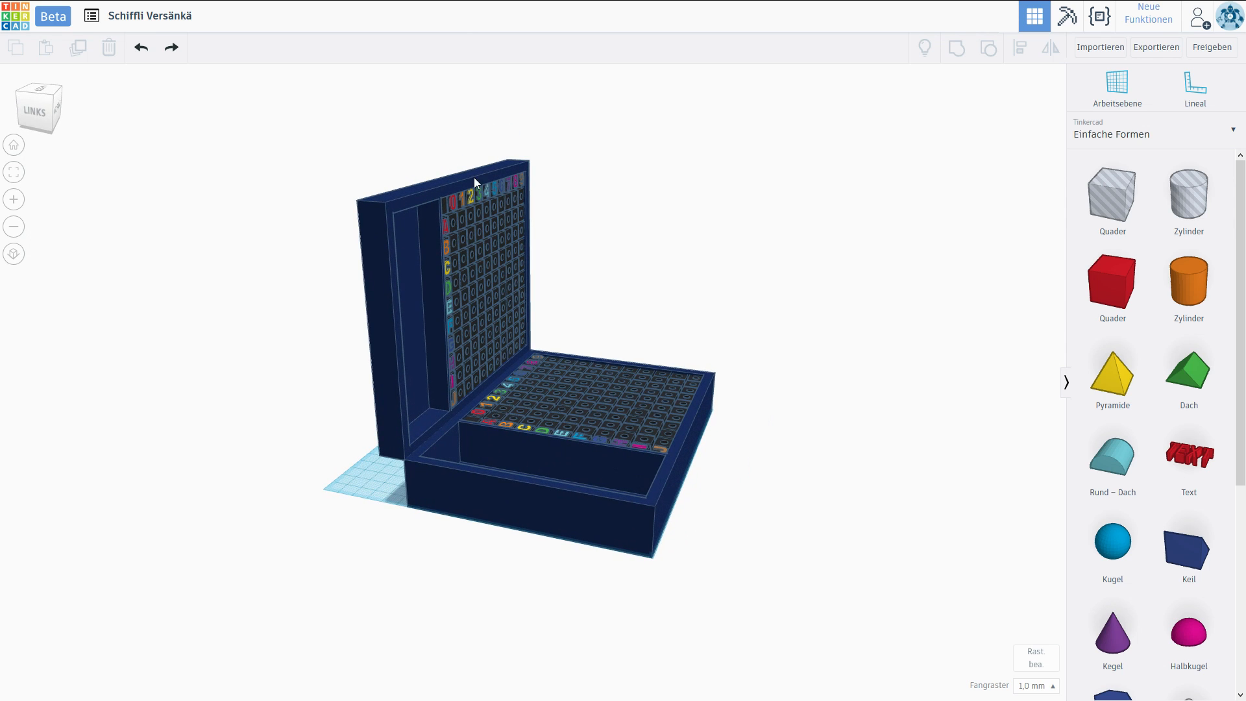
right_click_drag(660, 434, 622, 454)
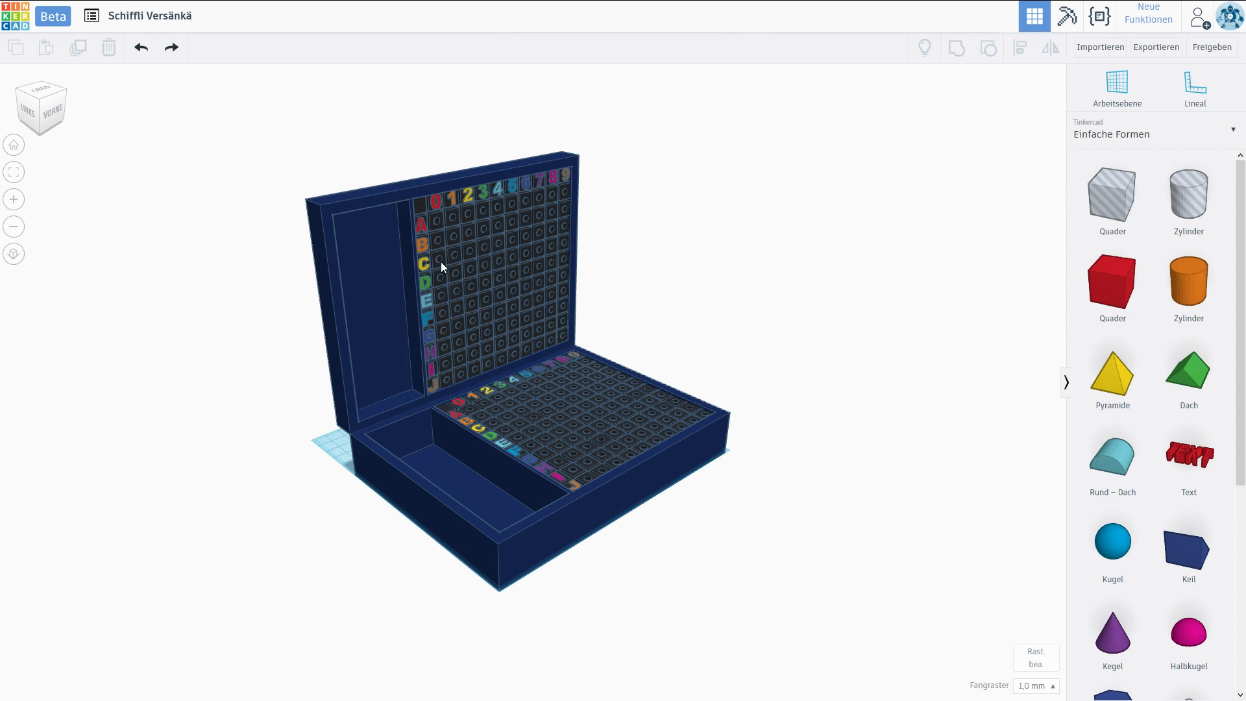
right_click_drag(557, 398, 498, 337)
left_click(485, 327)
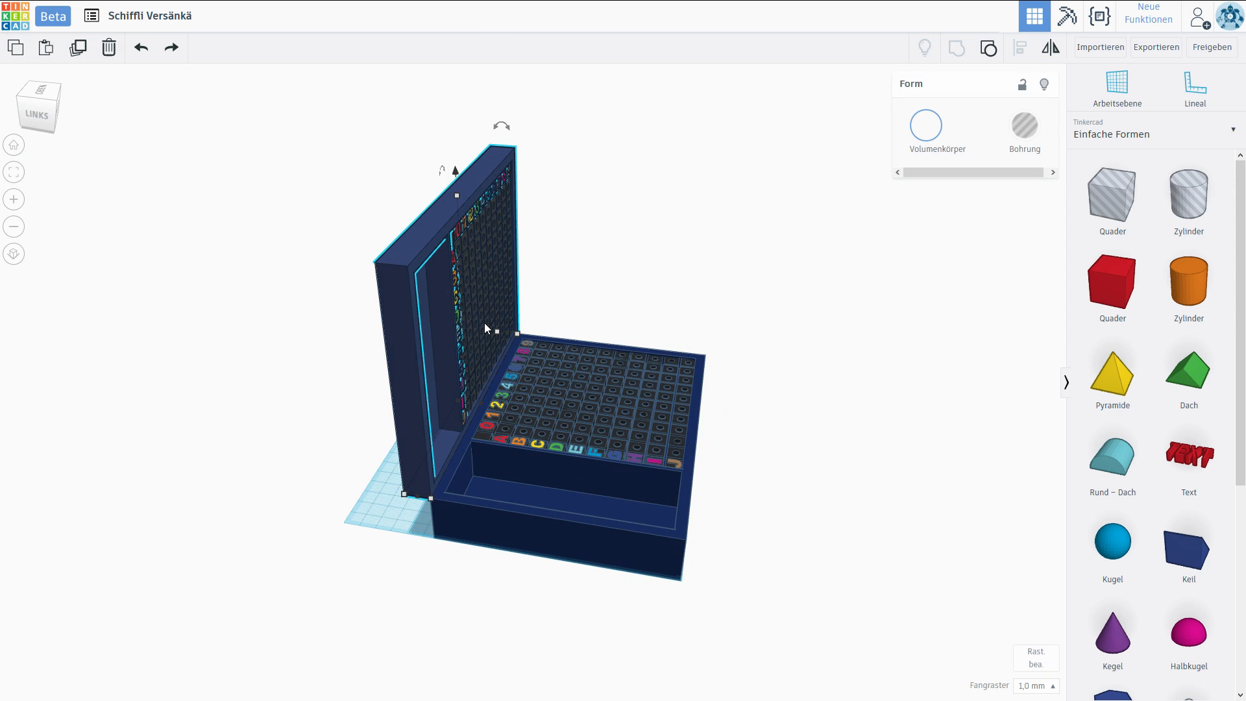
left_click_drag(478, 323, 303, 298)
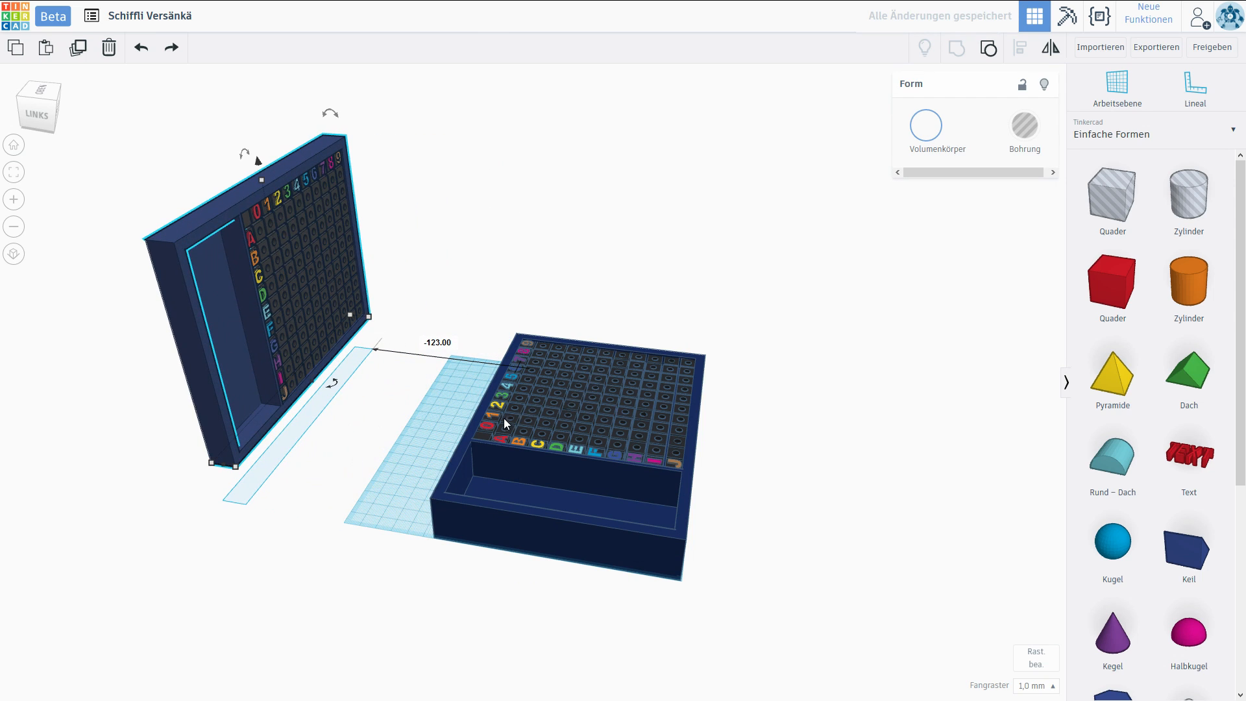
scroll(446, 403, "up", 4)
right_click_drag(446, 404, 570, 345)
key("Delete")
middle_click_drag(570, 345, 547, 322)
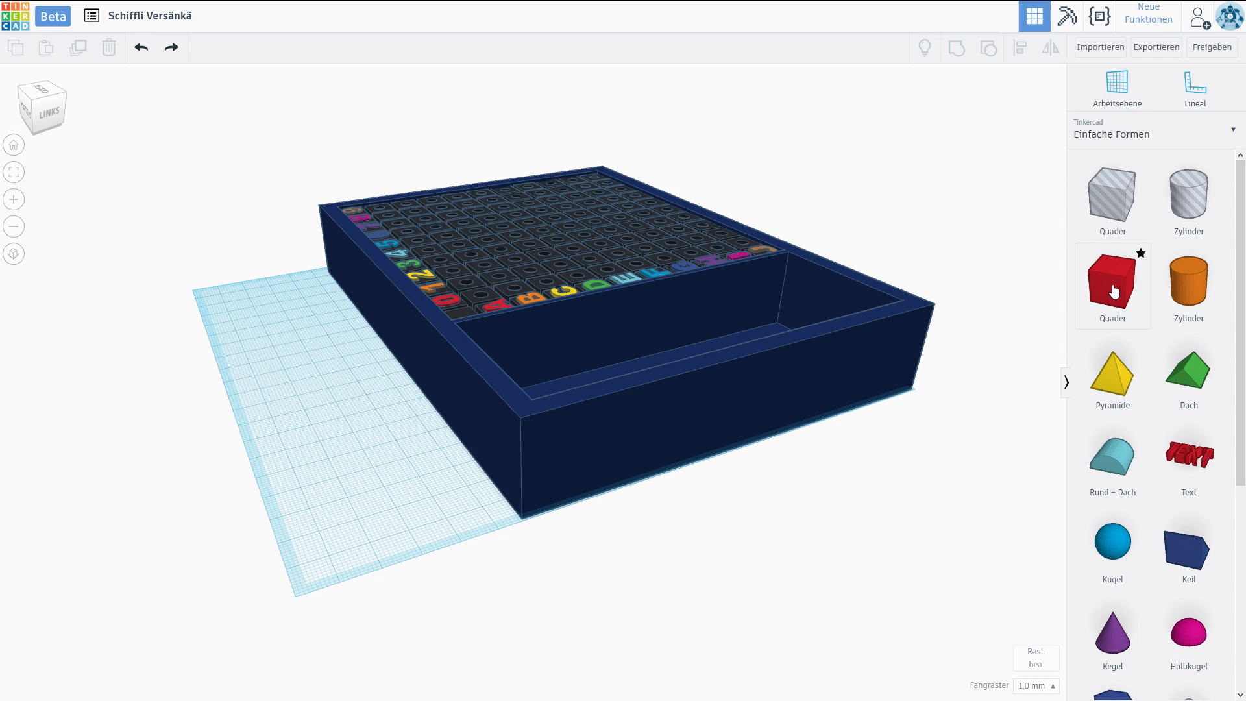
Add an elongated box against the hinge-side outer wall at the storage-compartment corner and raise it level with the rim.
left_click_drag(1114, 293, 364, 429)
left_click_drag(513, 496, 563, 522)
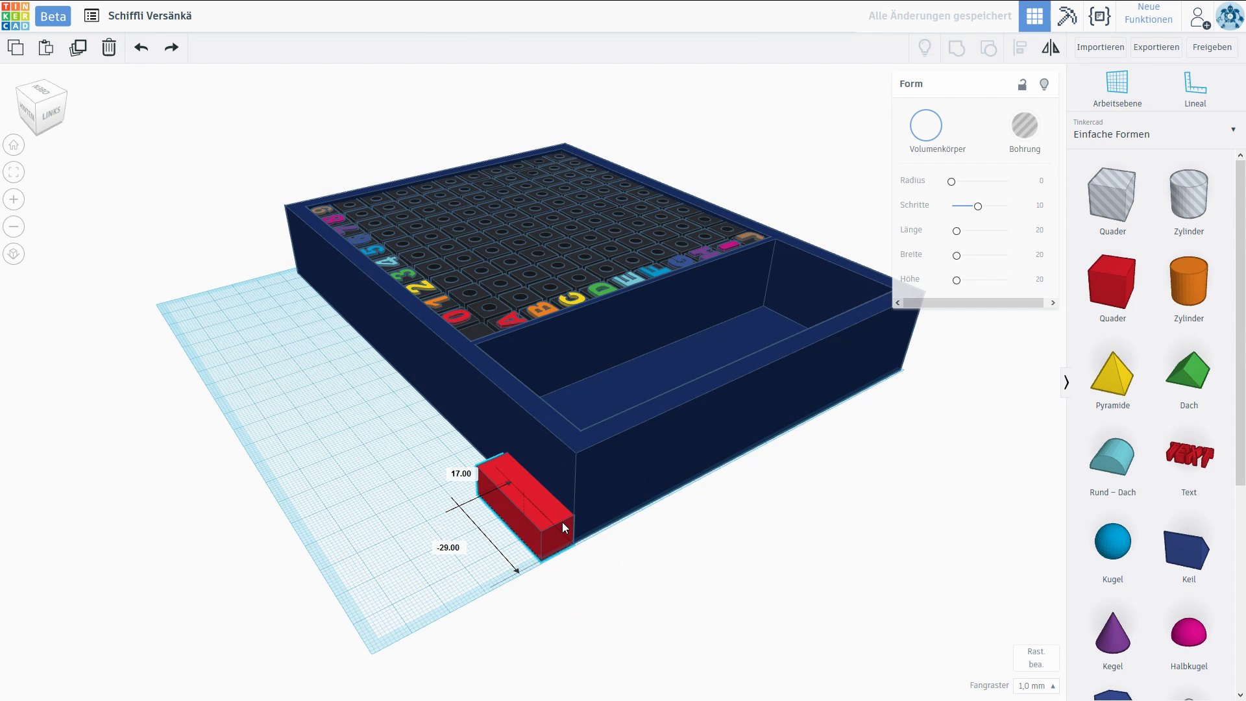
left_click_drag(523, 473, 525, 410)
right_click_drag(531, 448, 584, 467)
left_click_drag(552, 473, 549, 470)
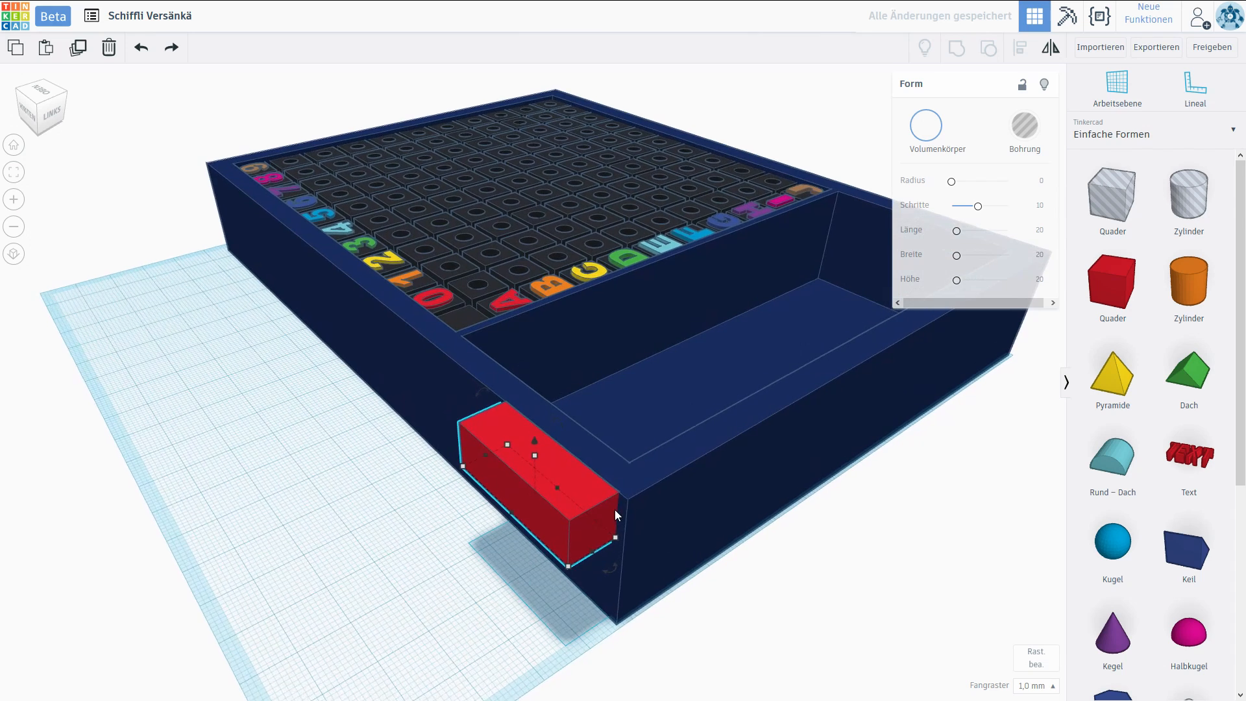
right_click_drag(620, 508, 614, 364)
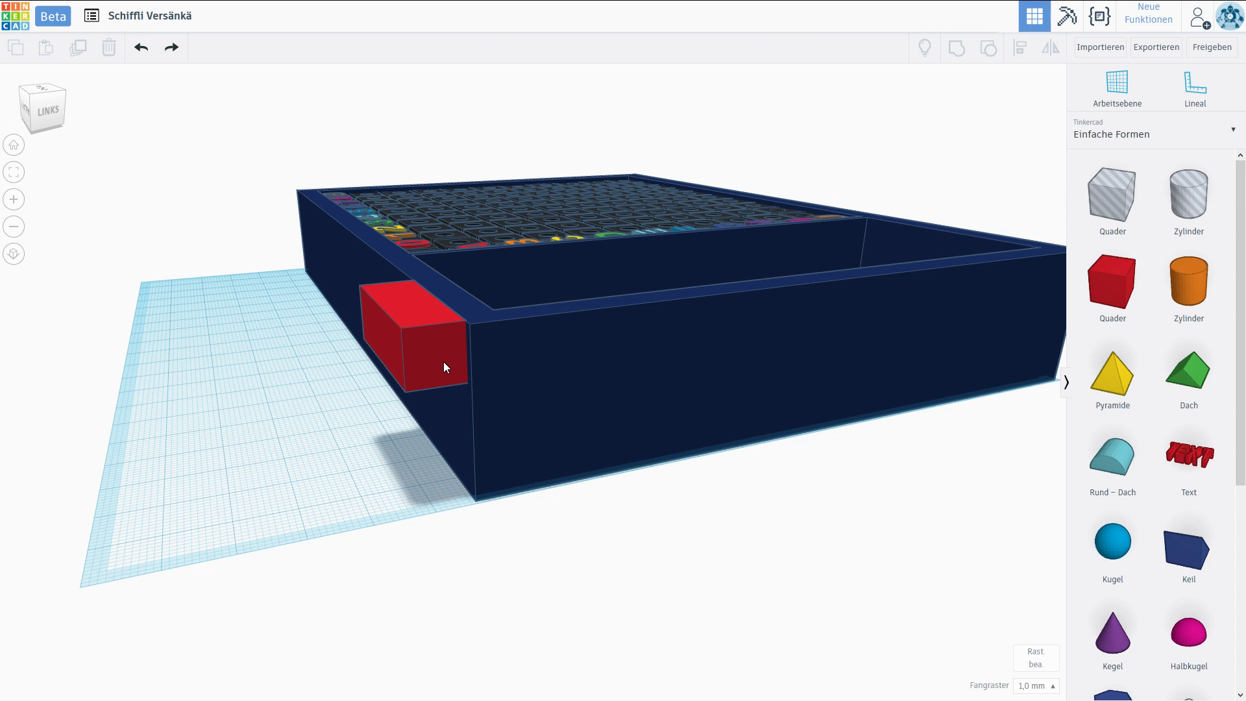
Add a wedge, turn it over, and fit it directly beneath the red block so it slopes down to the case wall.
scroll(429, 380, "up", 3)
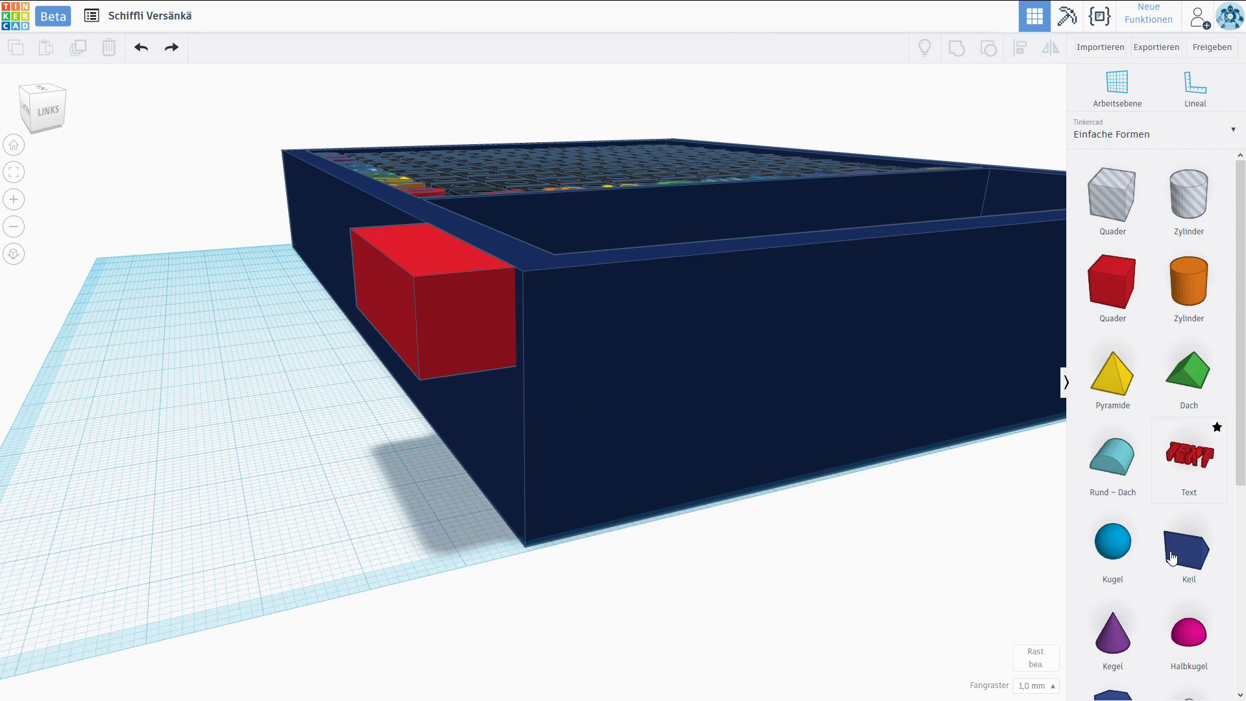
left_click_drag(1185, 562, 313, 534)
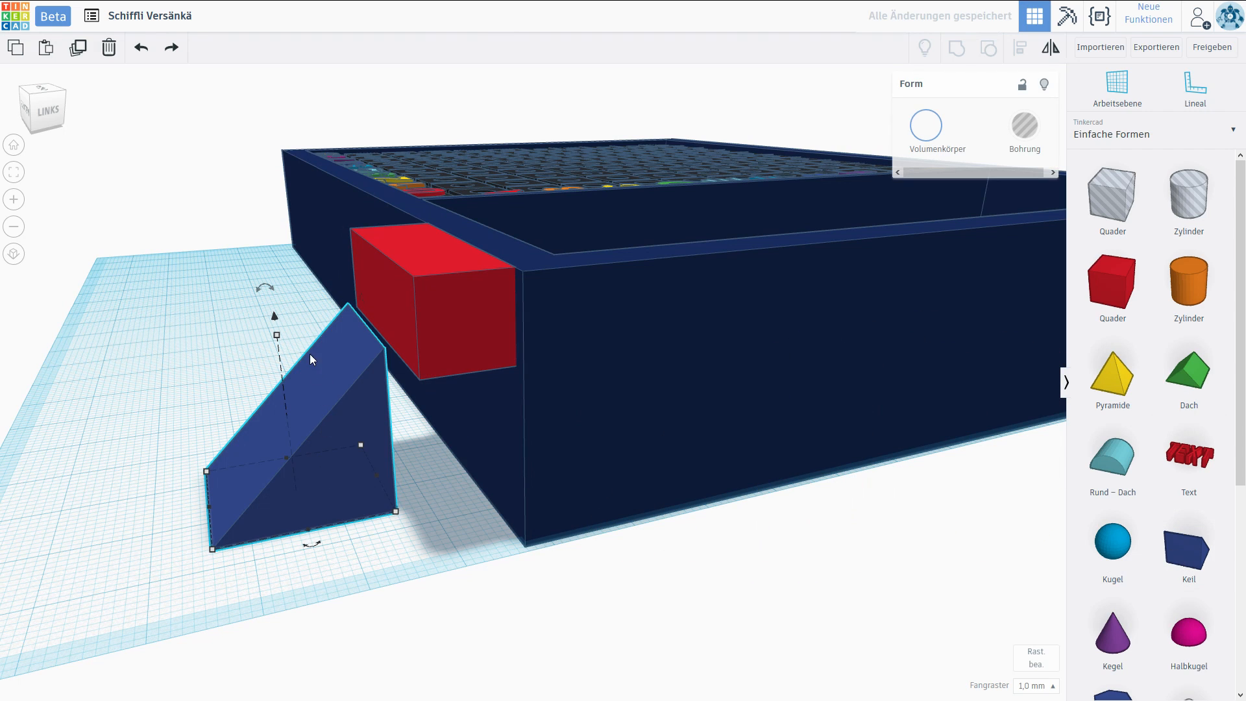
left_click_drag(266, 297, 87, 372)
left_click_drag(396, 513, 502, 372)
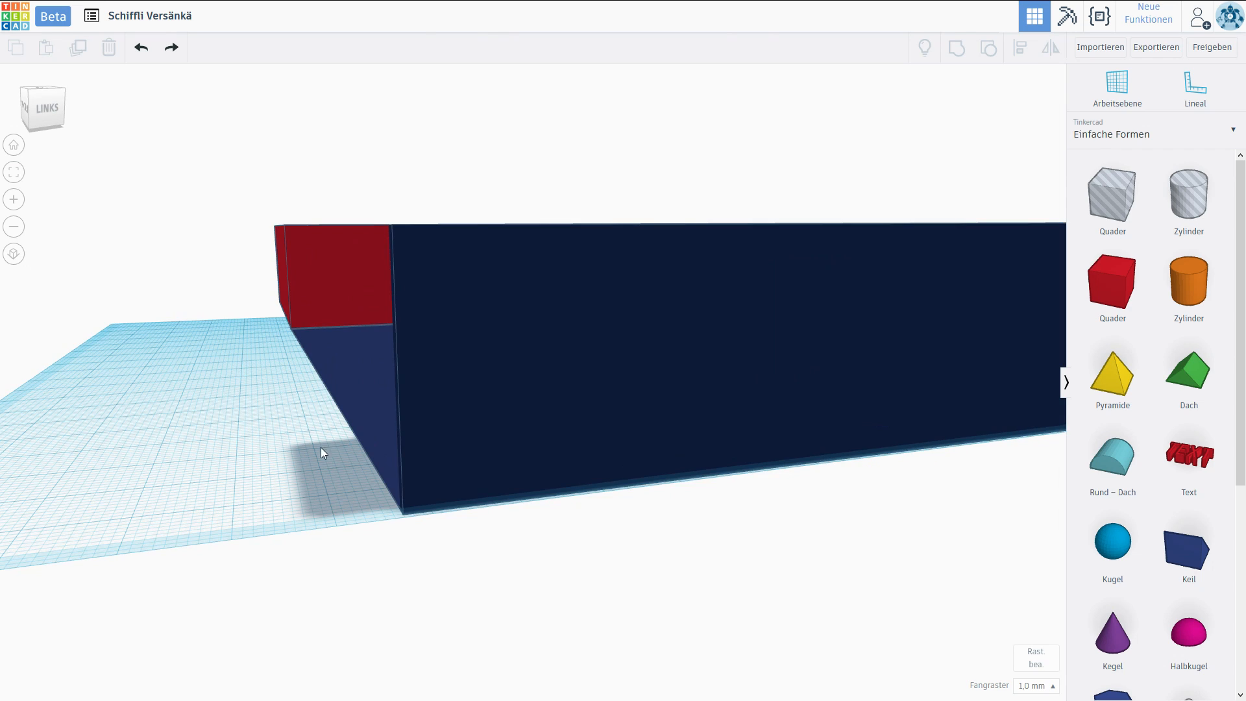
right_click_drag(348, 451, 389, 436)
left_click(388, 436)
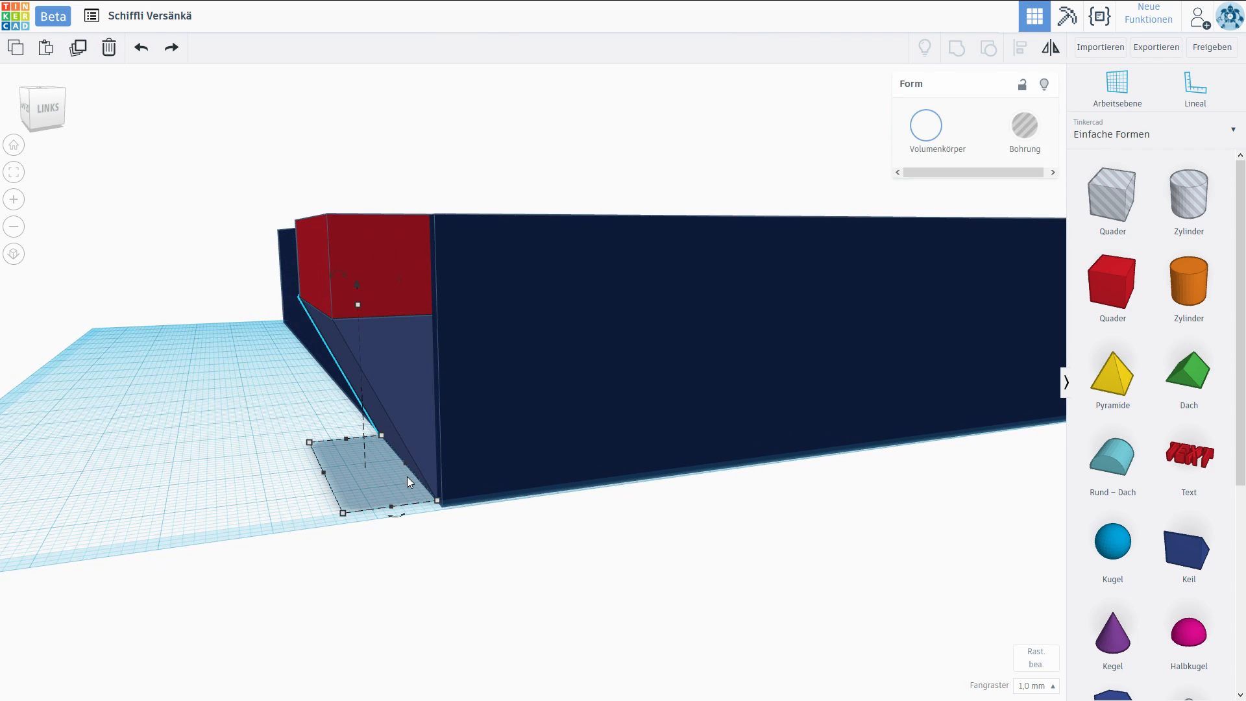
mouse_move(355, 304)
left_mouse_down()
mouse_move(360, 379)
mouse_move(359, 283)
left_mouse_up()
left_click(242, 449)
right_click_drag(243, 449, 302, 451)
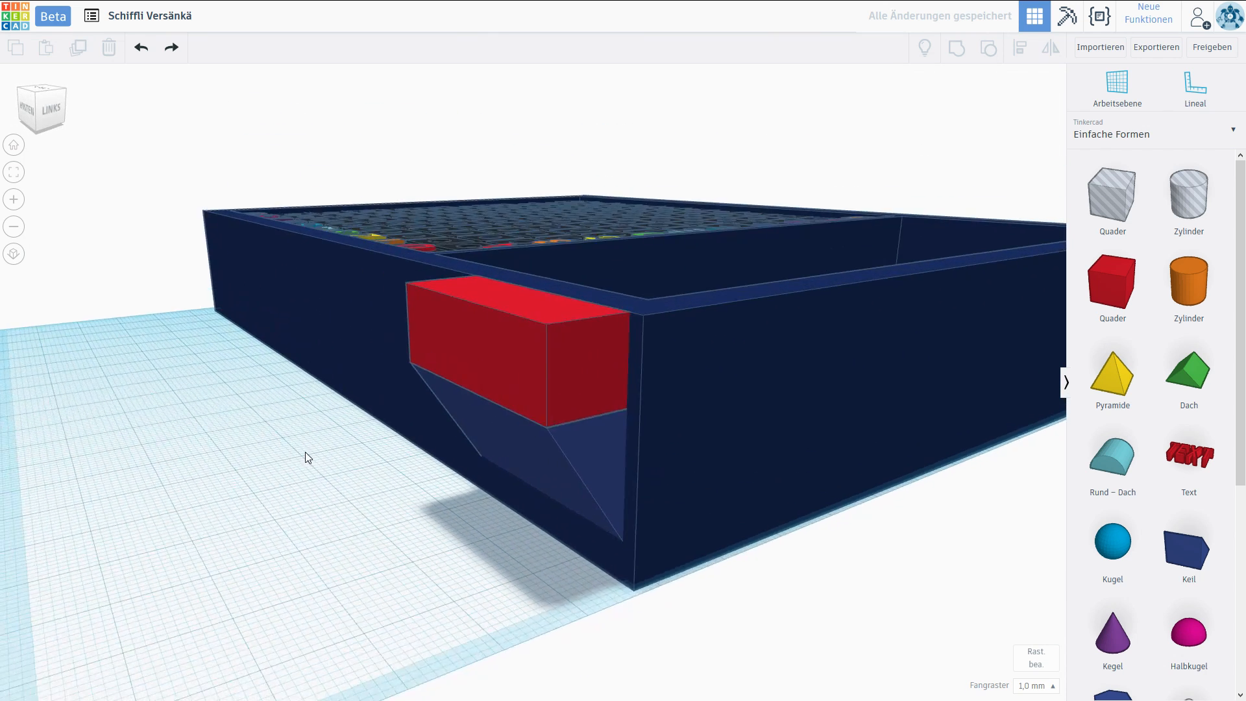
Group the red block and the wedge into one hinge block.
scroll(303, 451, "down", 3)
left_click(411, 461)
left_click(411, 431, "shift")
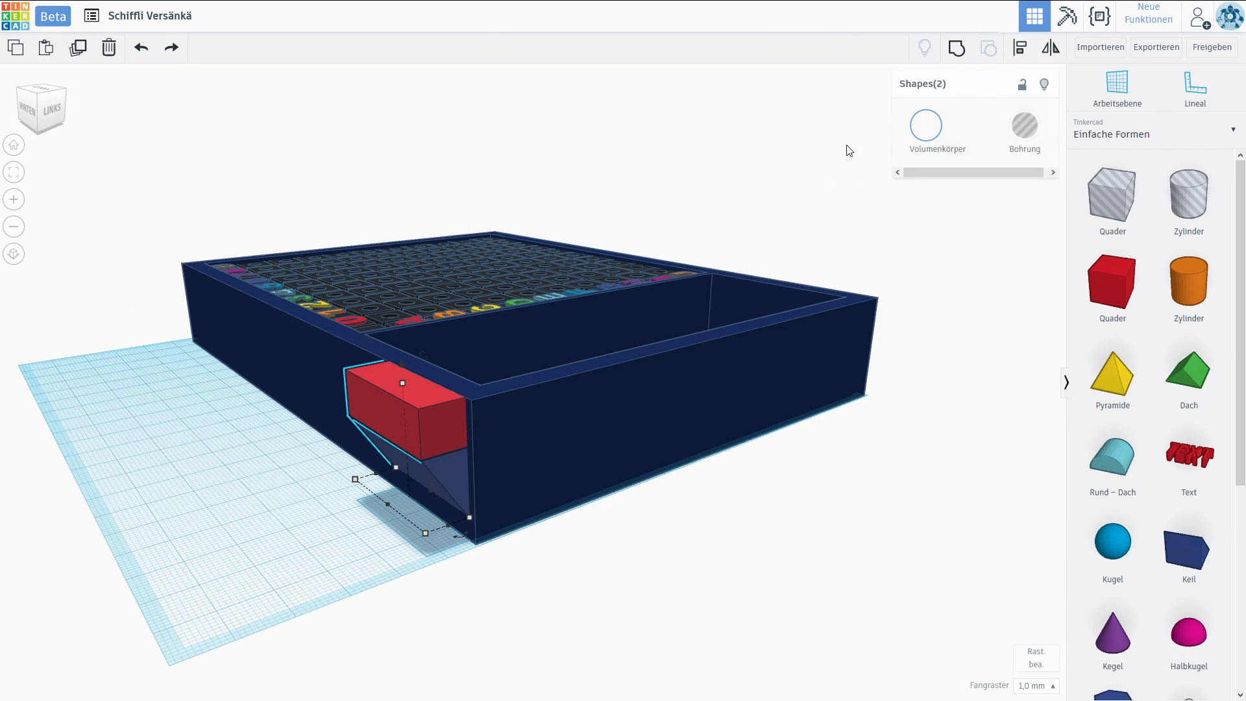
left_click(958, 50)
left_click(298, 509)
Add a thin cylinder, lay it horizontally along the case wall, and position it lengthwise through the hinge block.
right_click_drag(298, 509, 414, 439)
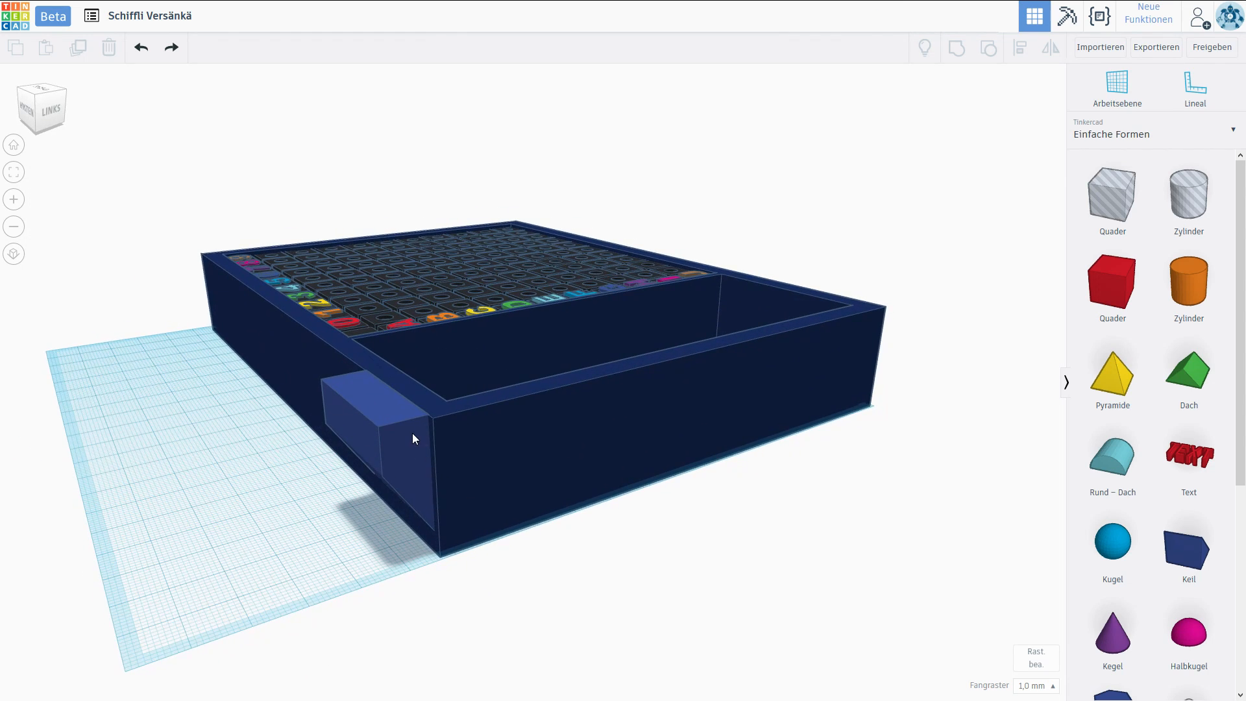
left_click_drag(1189, 282, 262, 543)
left_click_drag(234, 413, 352, 446)
left_click_drag(403, 583, 403, 442)
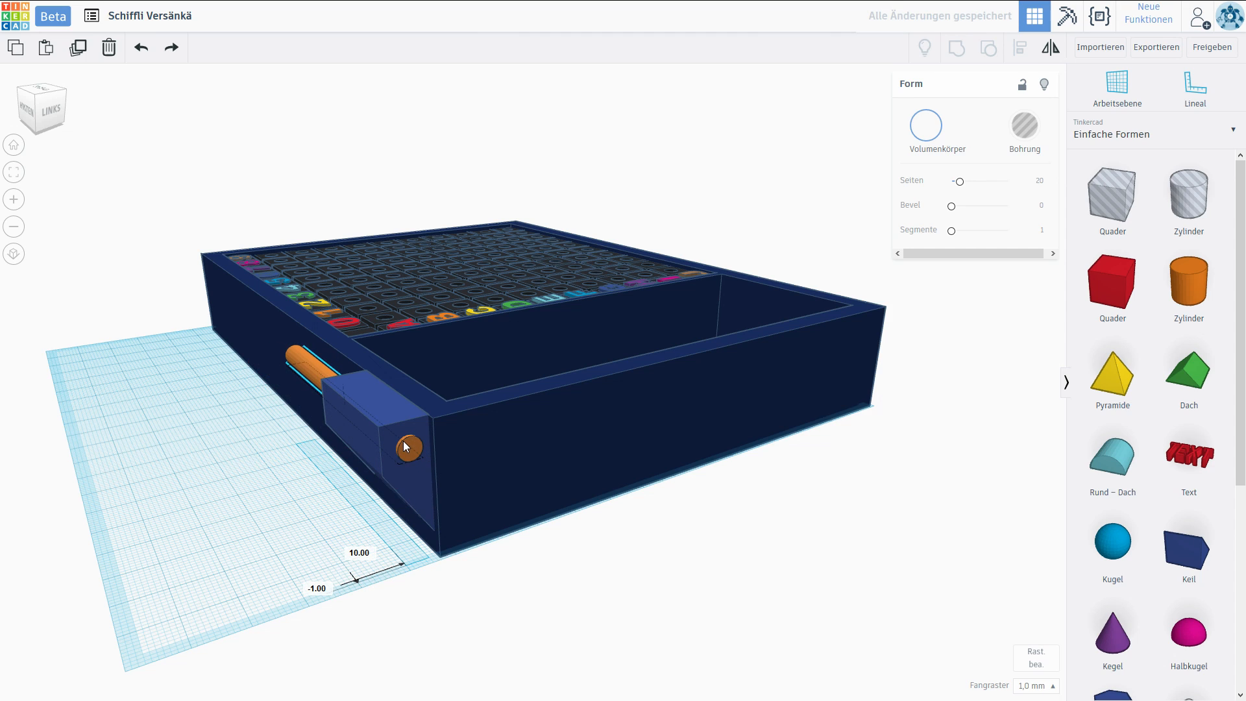
right_click_drag(403, 442, 257, 449)
left_click(273, 301)
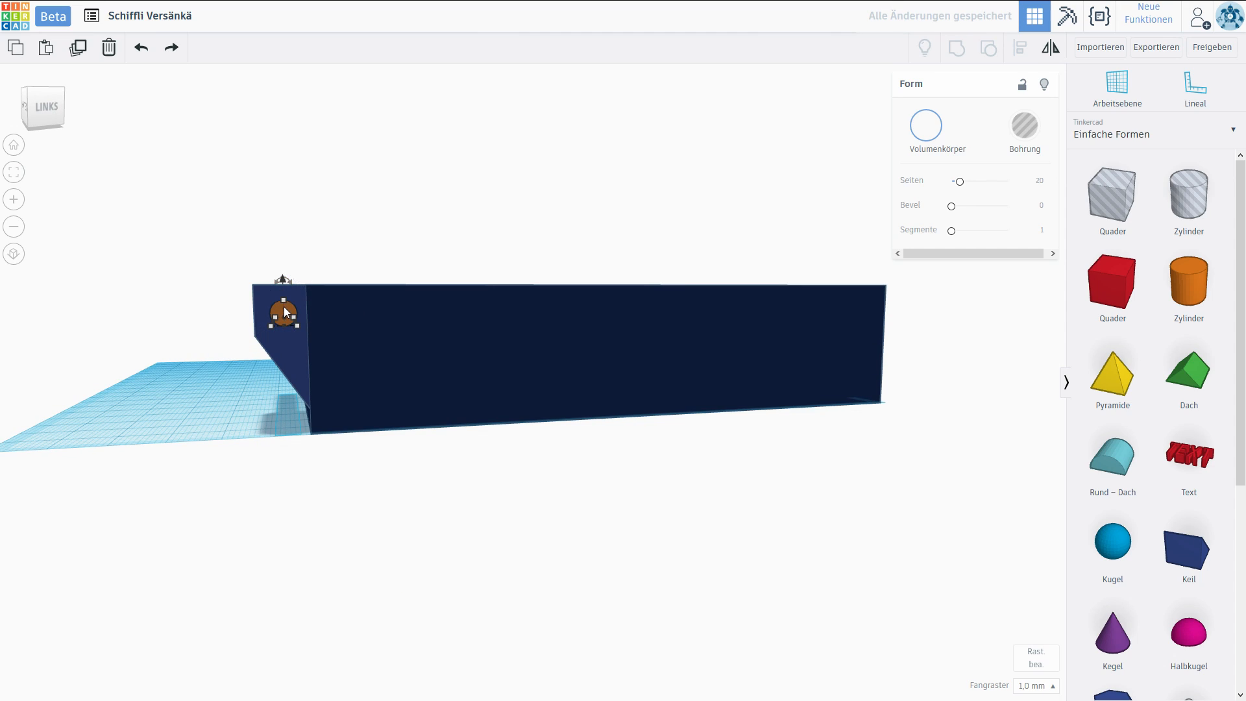
left_click_drag(285, 312, 278, 308)
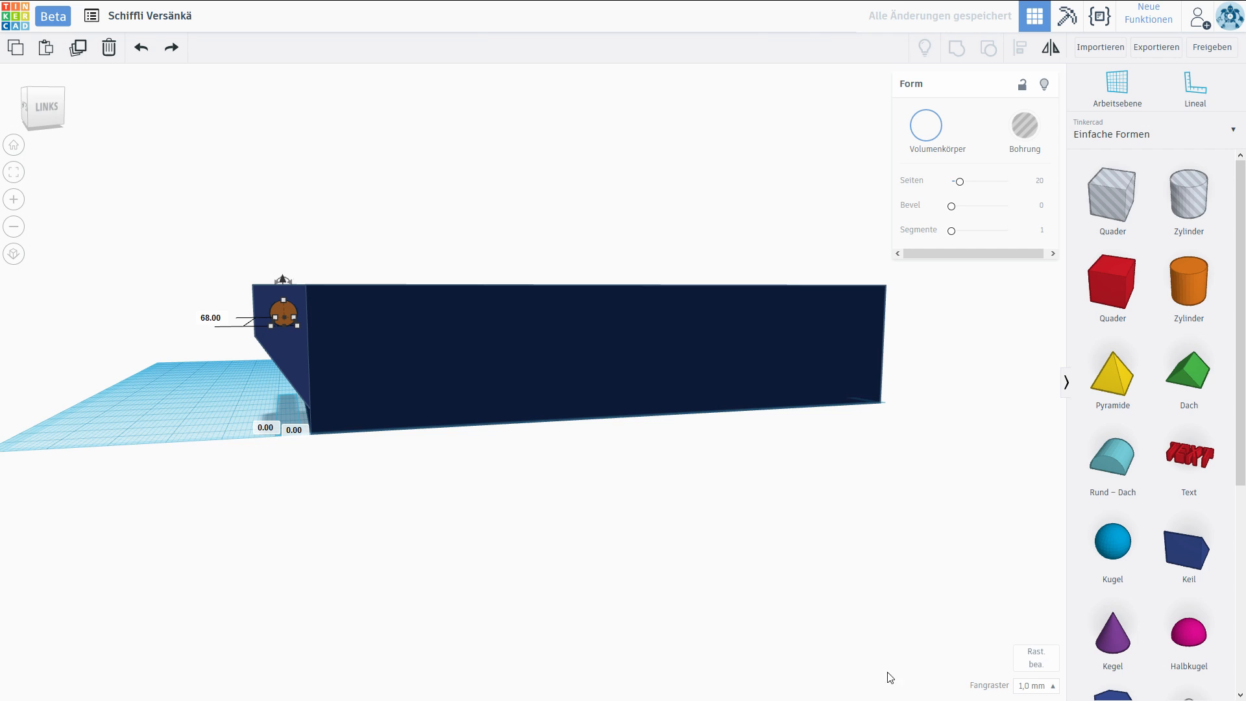
Set the snap grid to 0.5 mm.
left_click(1033, 686)
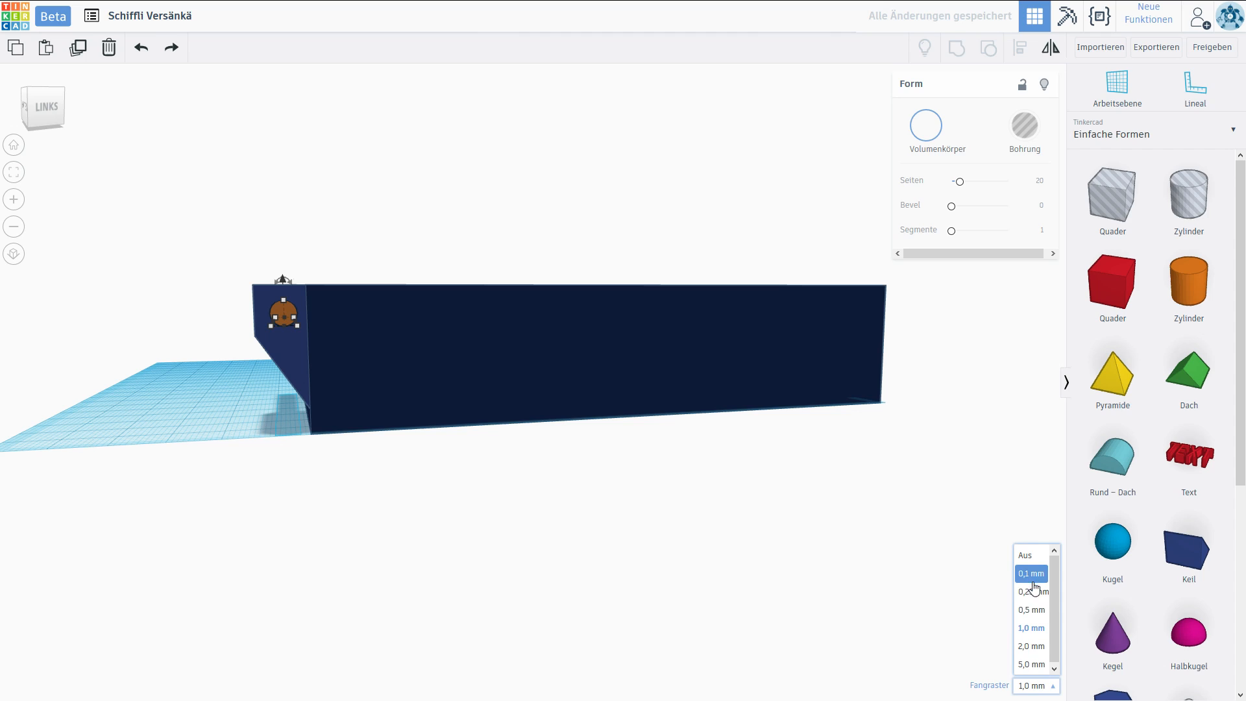
left_click(1033, 612)
left_click(162, 356)
right_click_drag(177, 351, 245, 395)
Turn the cylinder into a hole and group it with the hinge block to cut the pin bore.
left_click(314, 397)
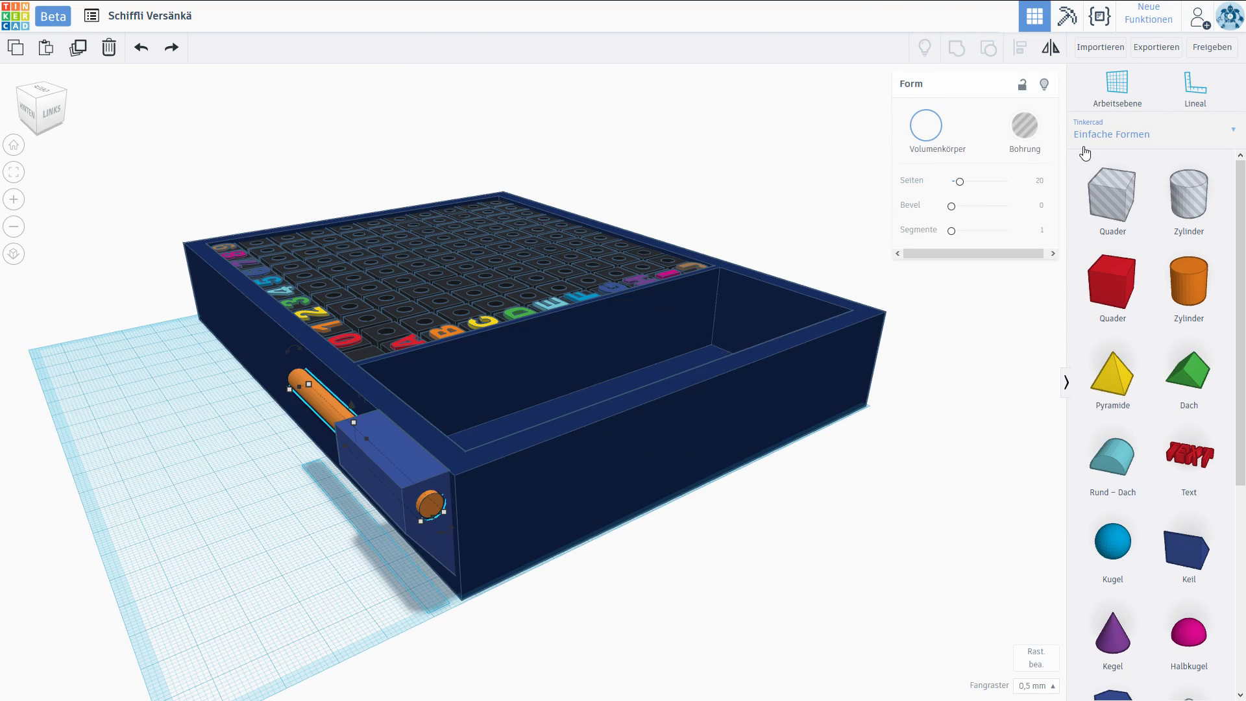
left_click(1022, 135)
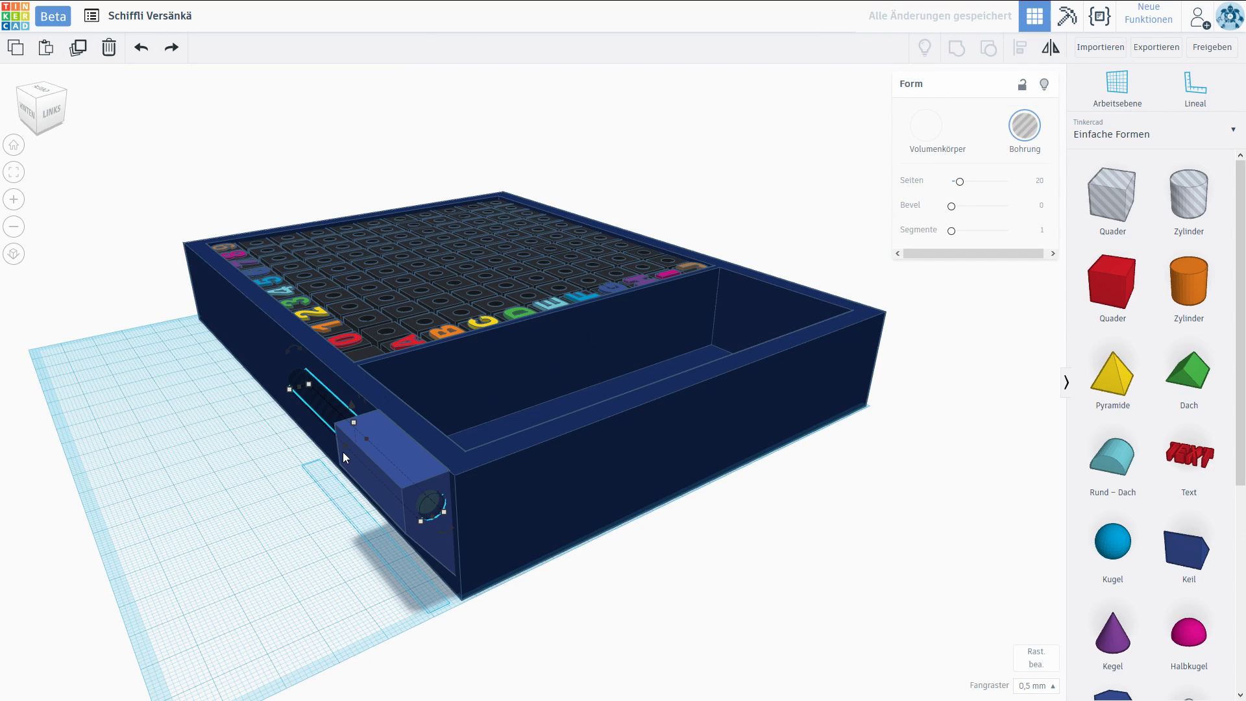
left_click(359, 469, "shift")
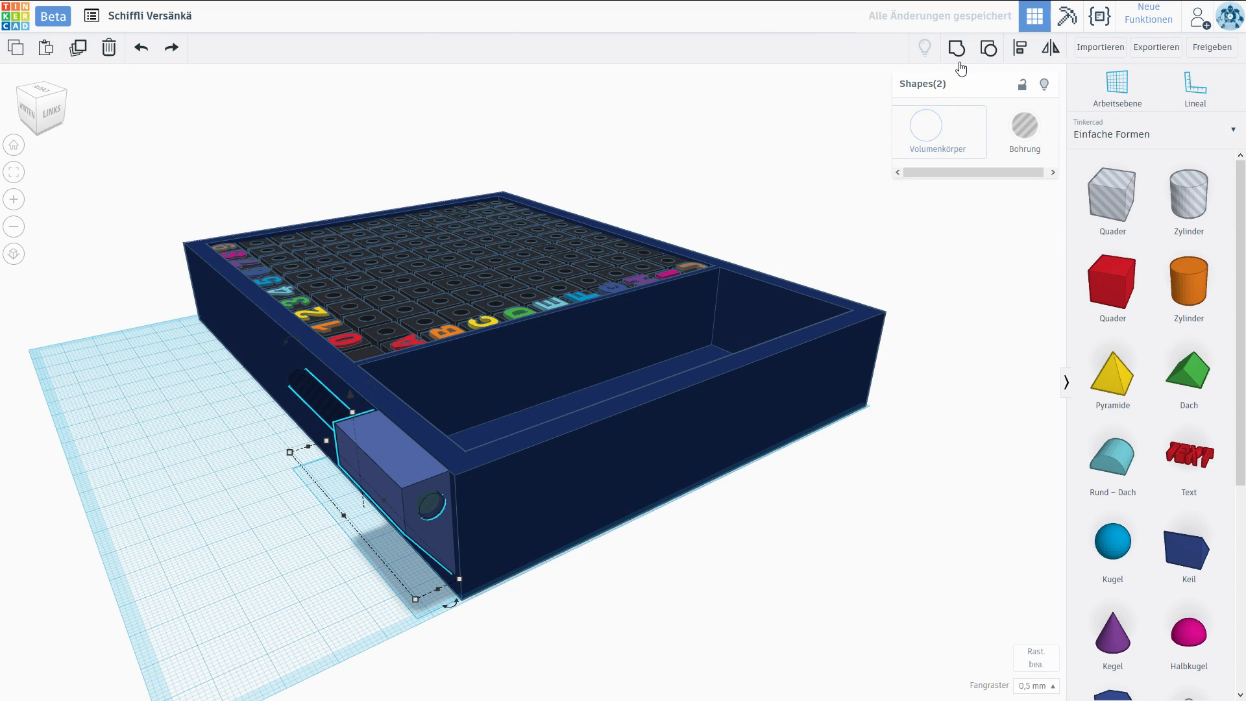
left_click(957, 47)
left_click(250, 469)
Add a box rotated 45° as a hole and position it over the hinge block's outer upper edge.
right_click_drag(250, 468, 333, 397)
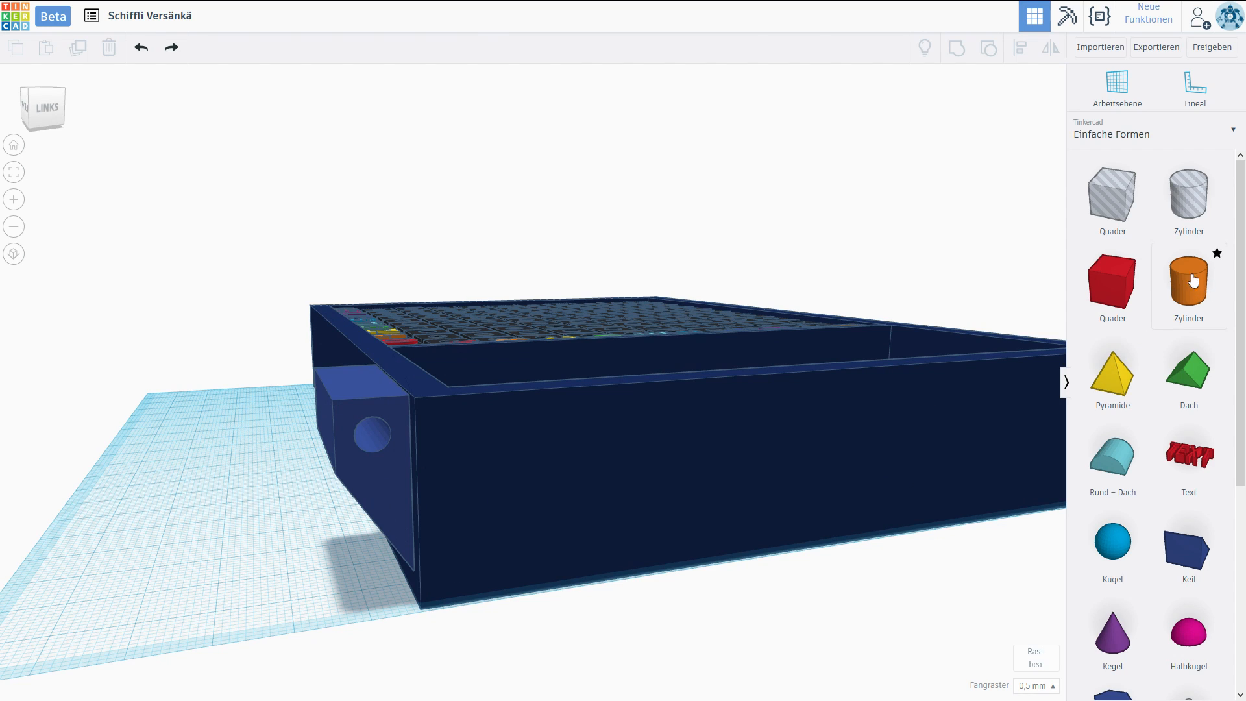
left_click_drag(1115, 271, 238, 512)
mouse_move(230, 382)
left_click_drag(230, 382, 165, 386)
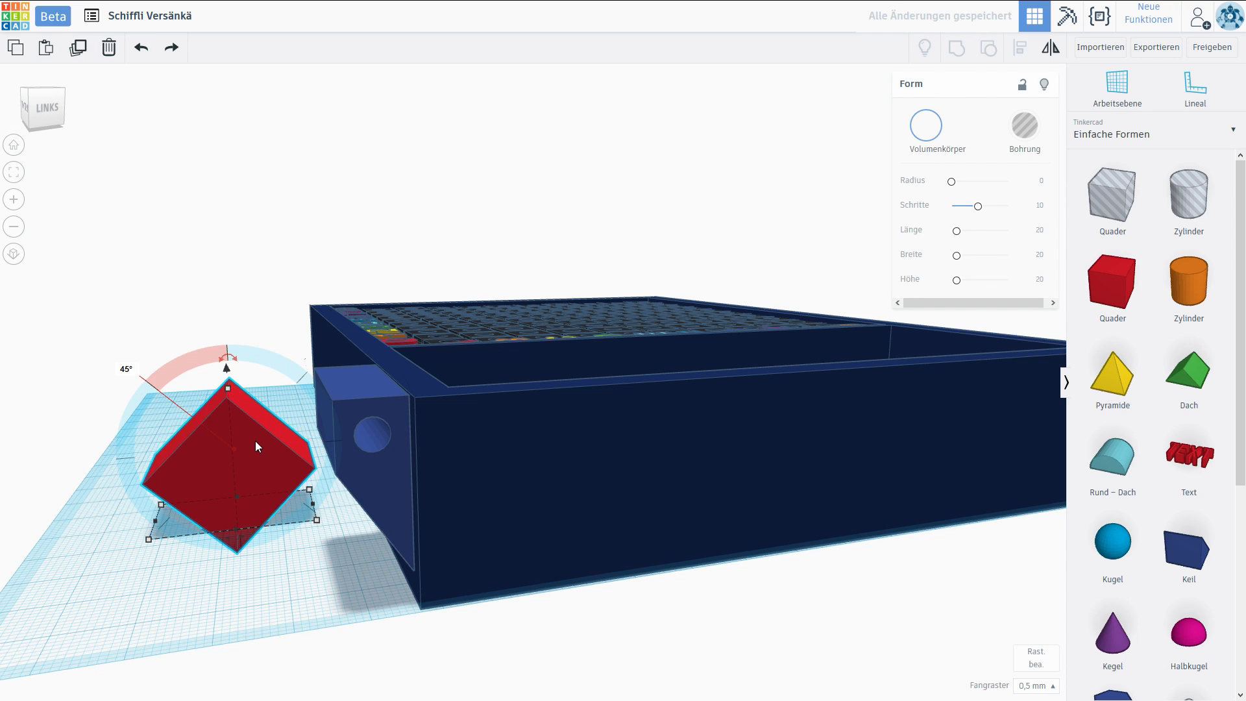
left_click_drag(256, 442, 330, 363, "ctrl")
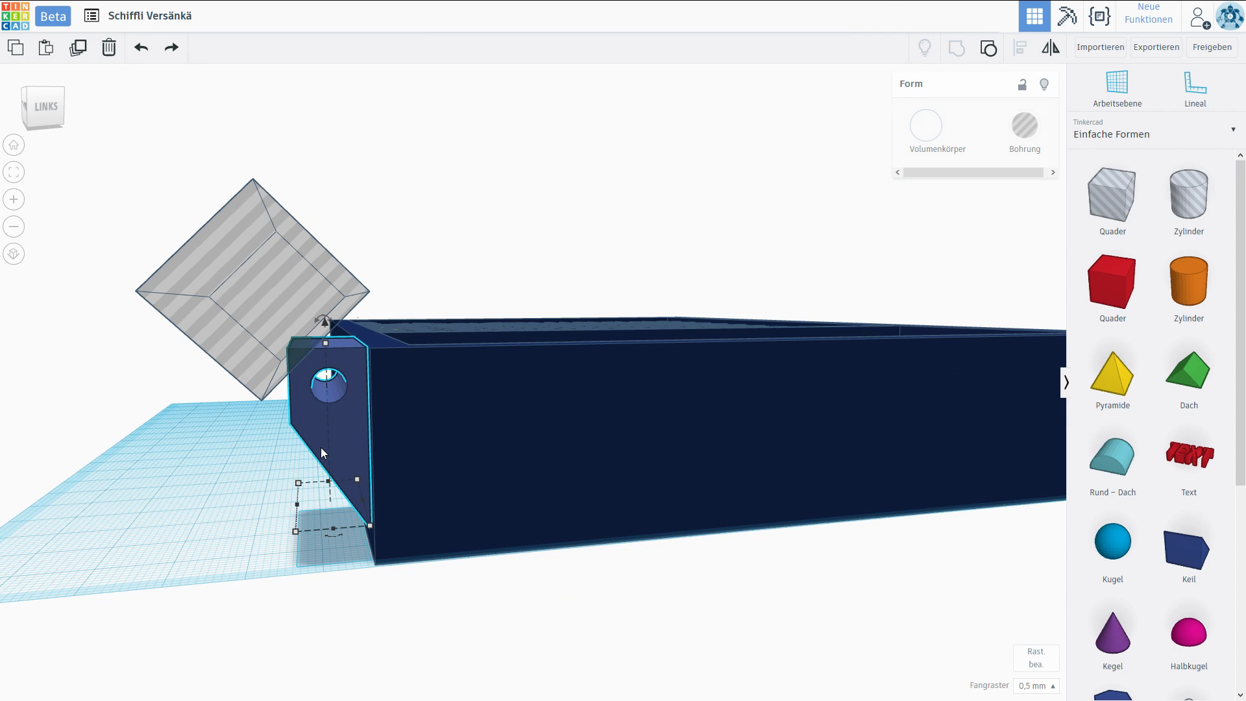
Group the rotated hole box with the hinge block to bevel its outer upper edge.
left_click(283, 276, "shift")
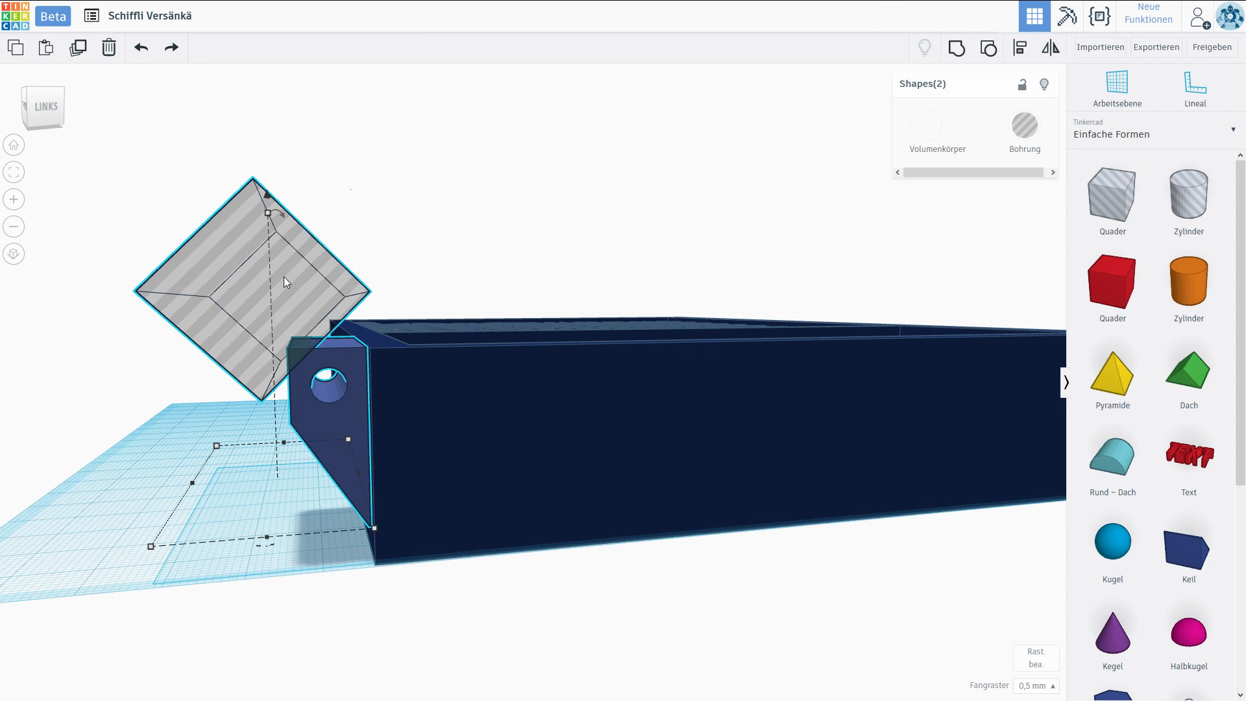
left_click(956, 50)
left_click(456, 182)
right_click_drag(447, 185, 439, 178)
Duplicate the finished hinge block and move the copy to the opposite end of the same case wall.
right_click_drag(361, 304, 361, 518)
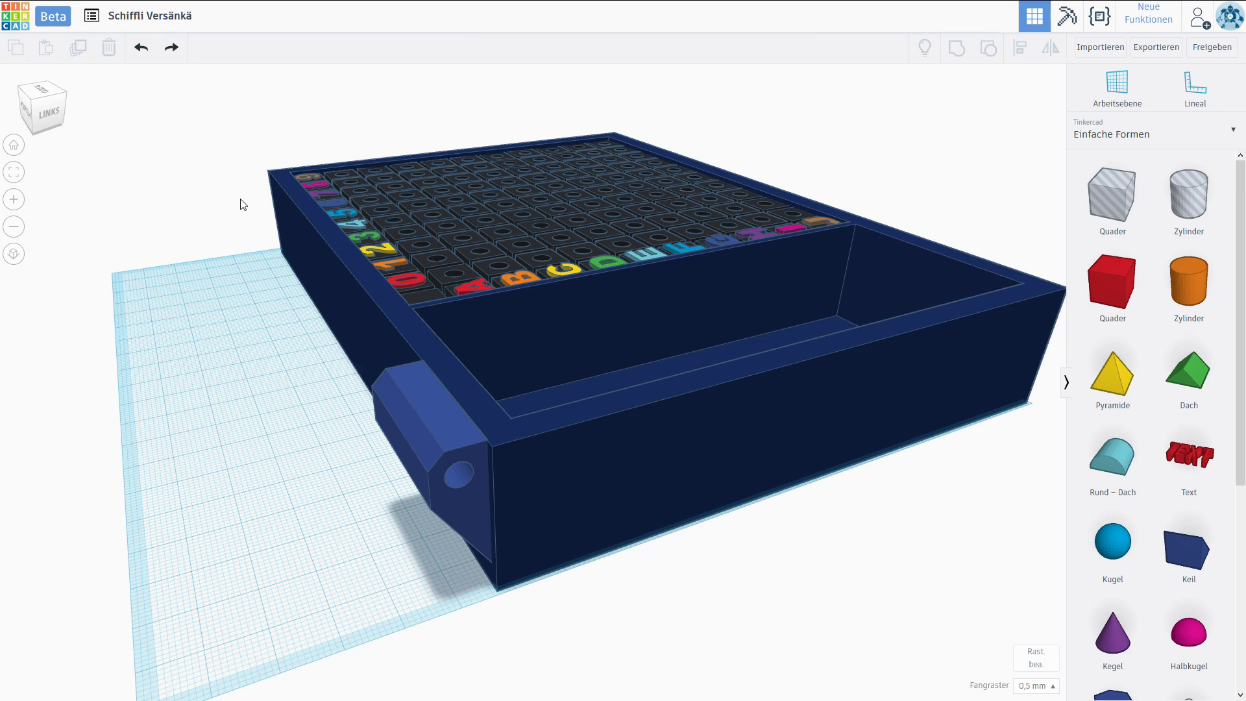
left_click(411, 385)
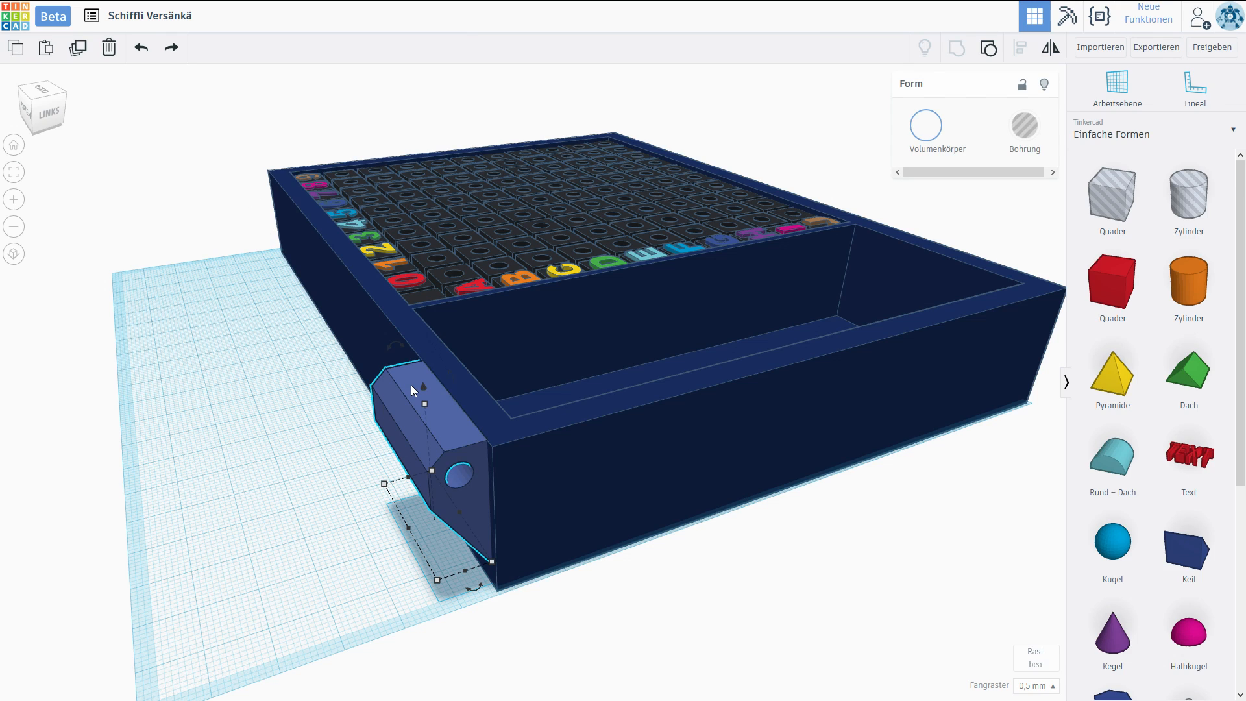
key("ctrl+d")
left_click_drag(410, 413, 231, 193)
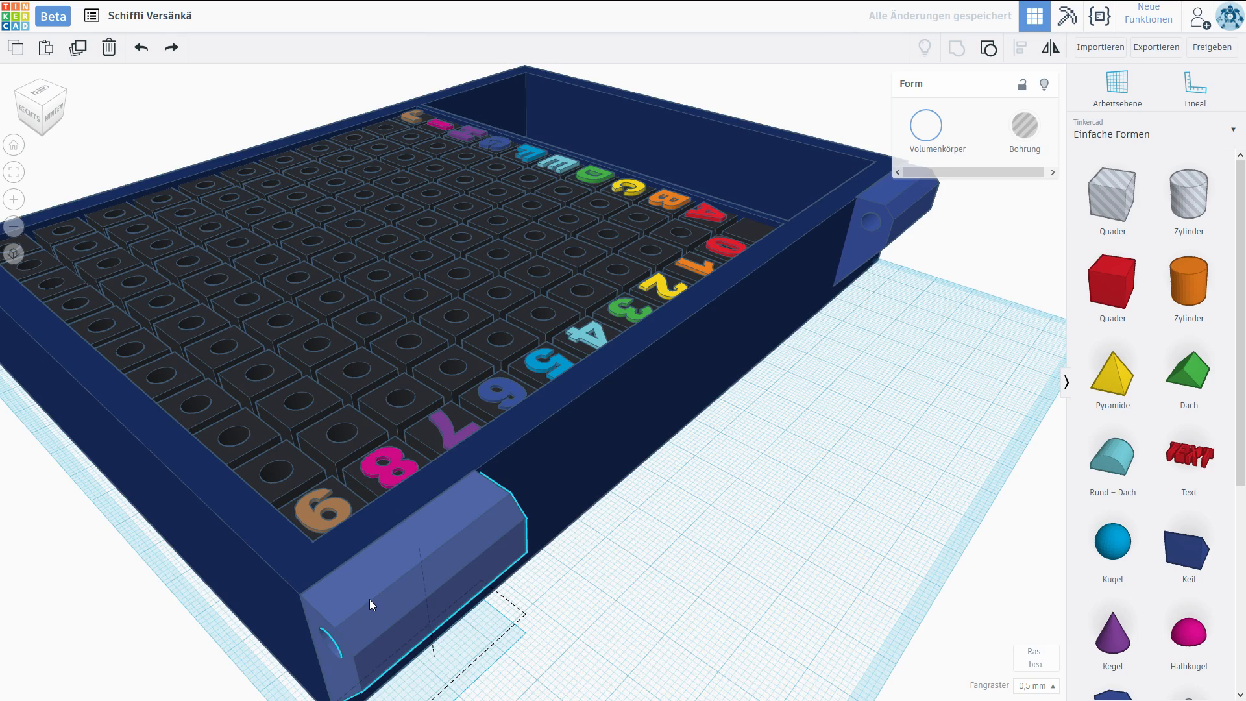
left_click_drag(369, 598, 380, 594)
left_click_drag(384, 593, 387, 592)
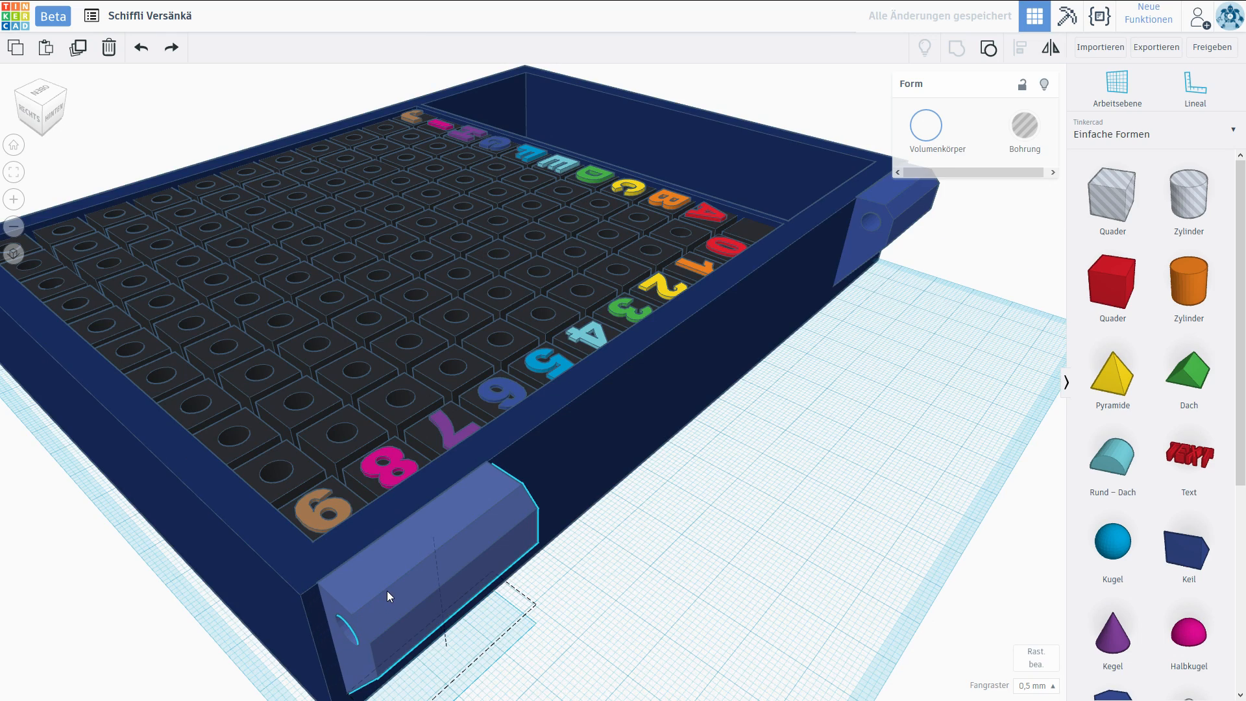
Add a new box on the workplane beside the first hinge block and scale its base to 7 × 7 mm.
right_click_drag(387, 590, 435, 388)
scroll(435, 388, "up", 5)
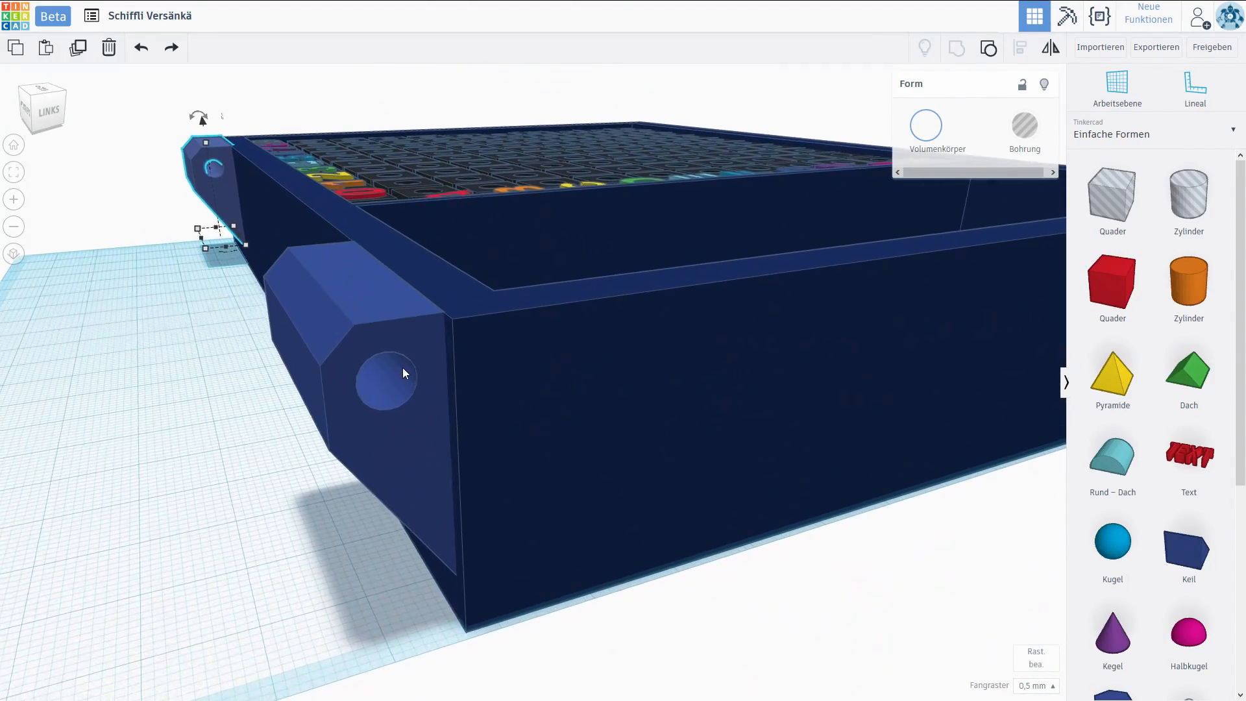
right_click_drag(396, 386, 380, 321)
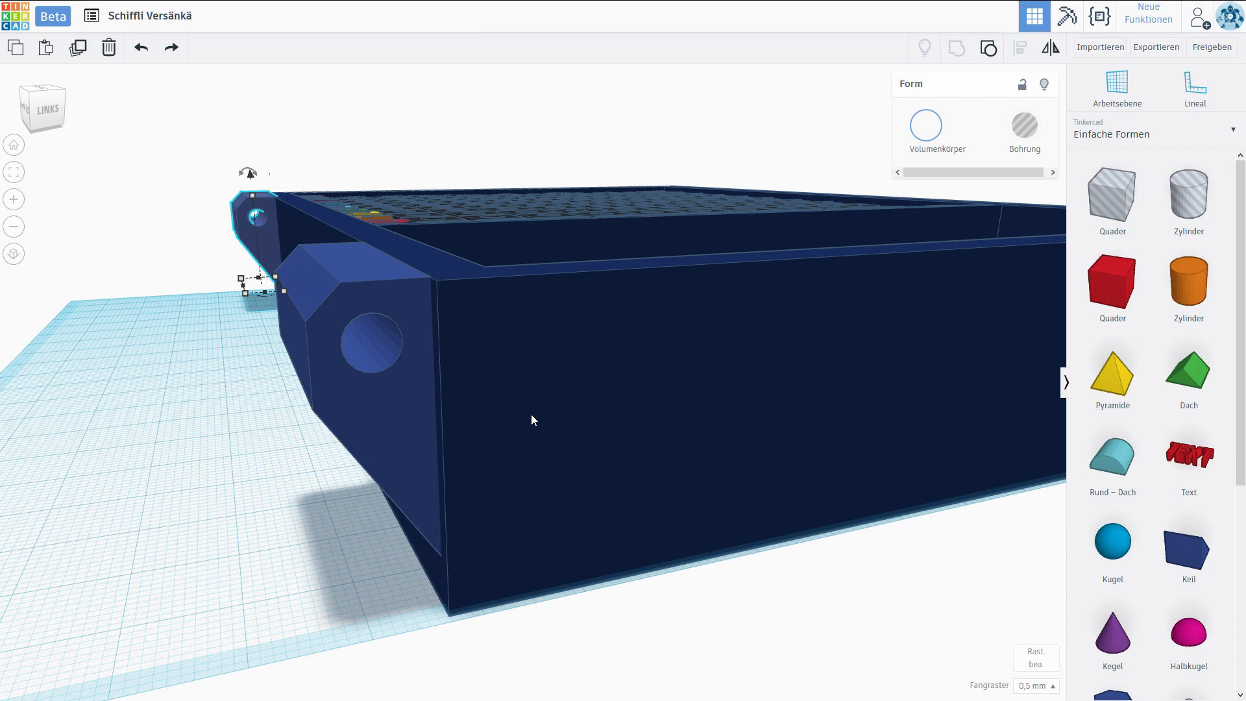
left_click_drag(1107, 290, 180, 430)
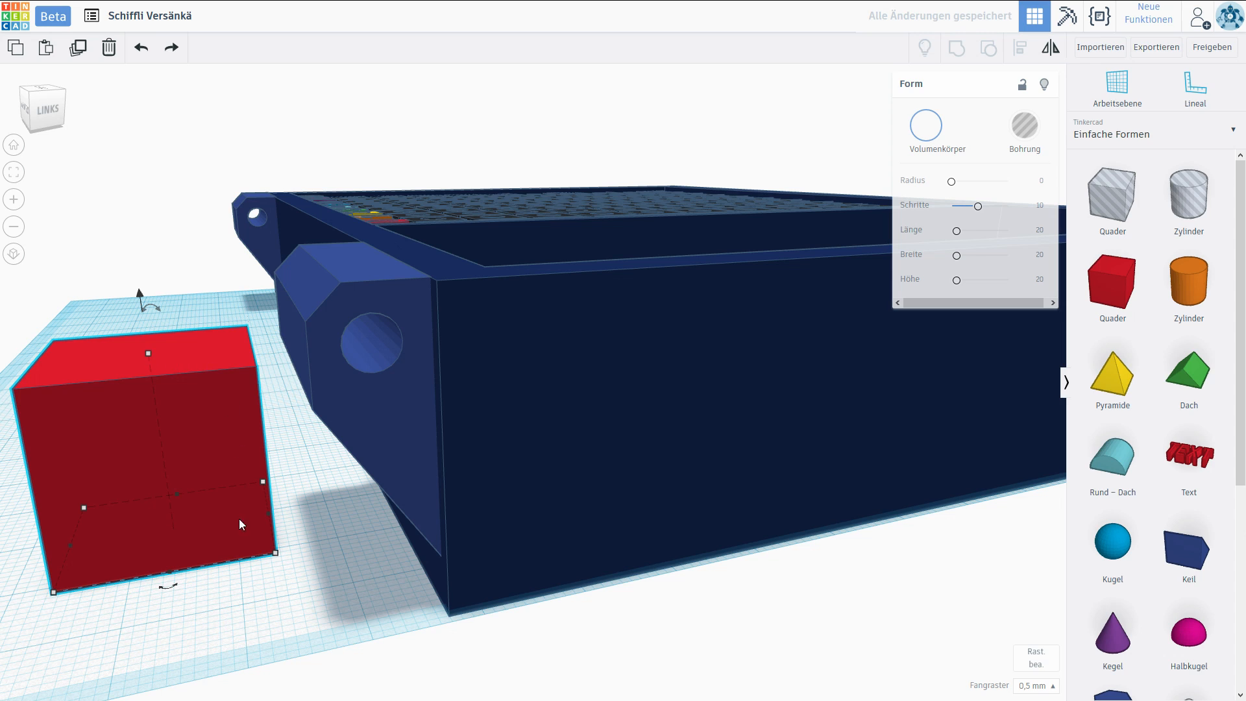
left_click_drag(276, 553, 149, 513)
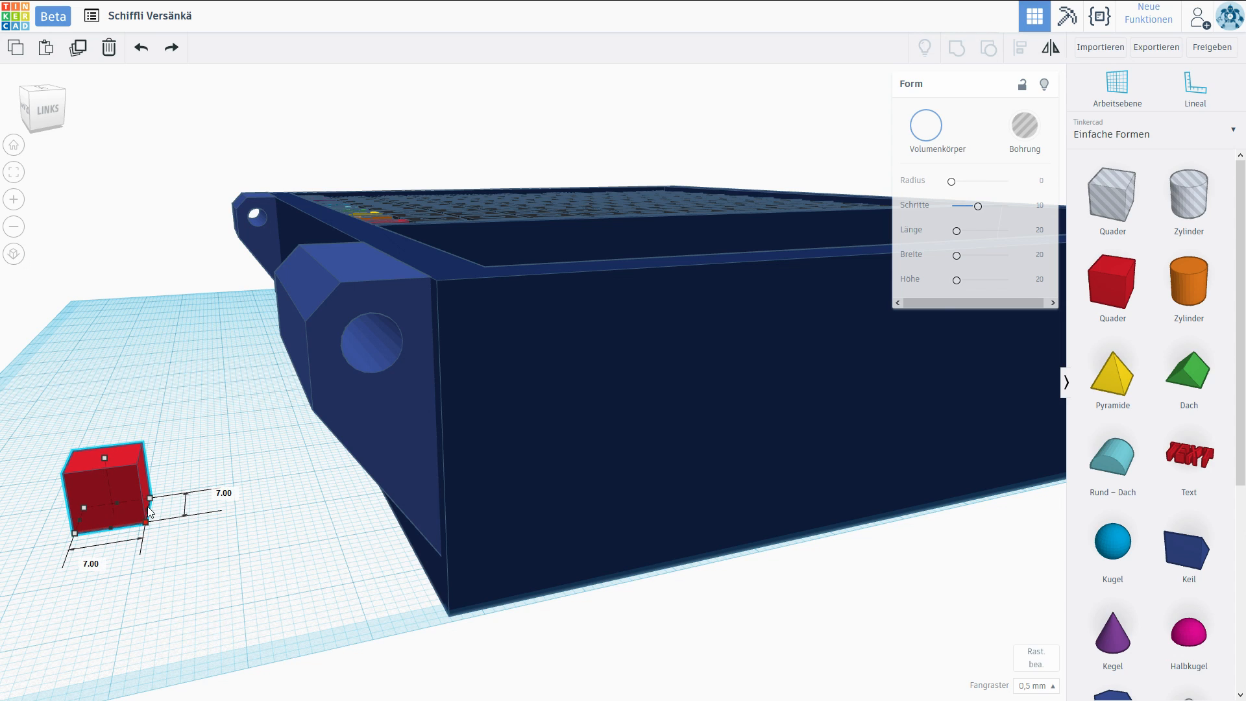
Move the box onto the hinge block's bore opening and narrow it to 5 mm so it frames the bore.
left_click_drag(114, 461, 376, 263)
scroll(415, 354, "up", 5)
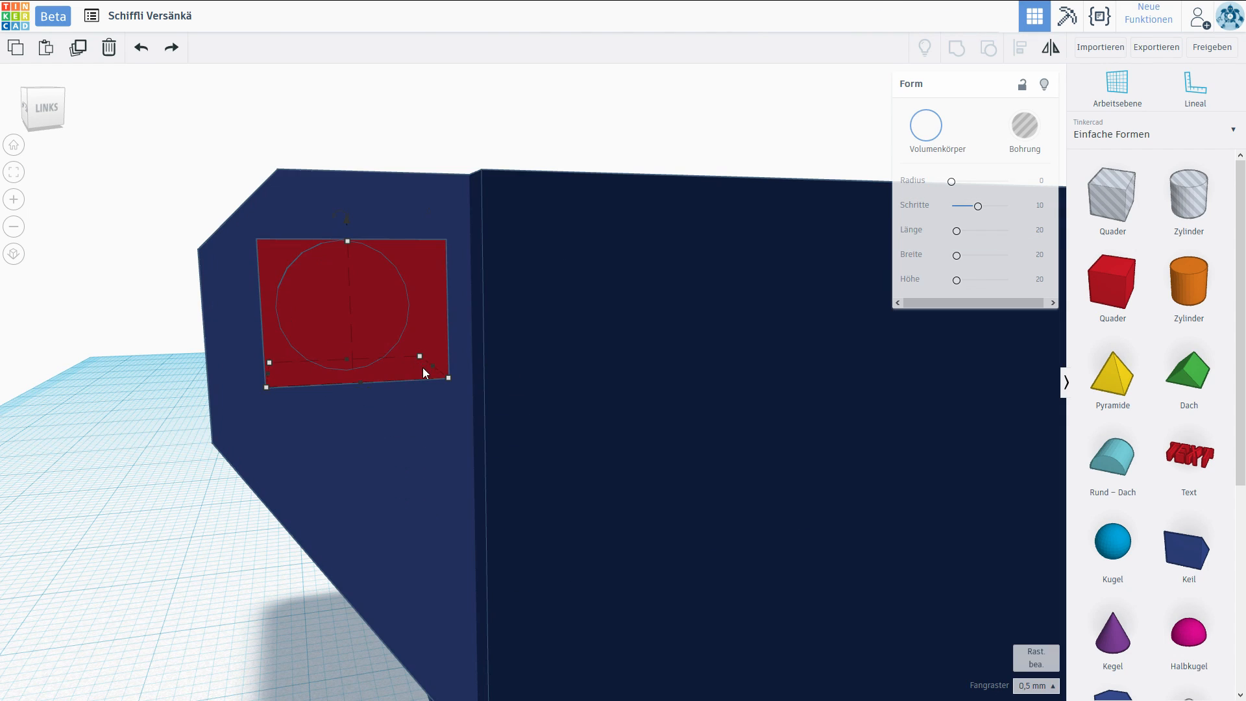
left_click_drag(448, 377, 411, 379)
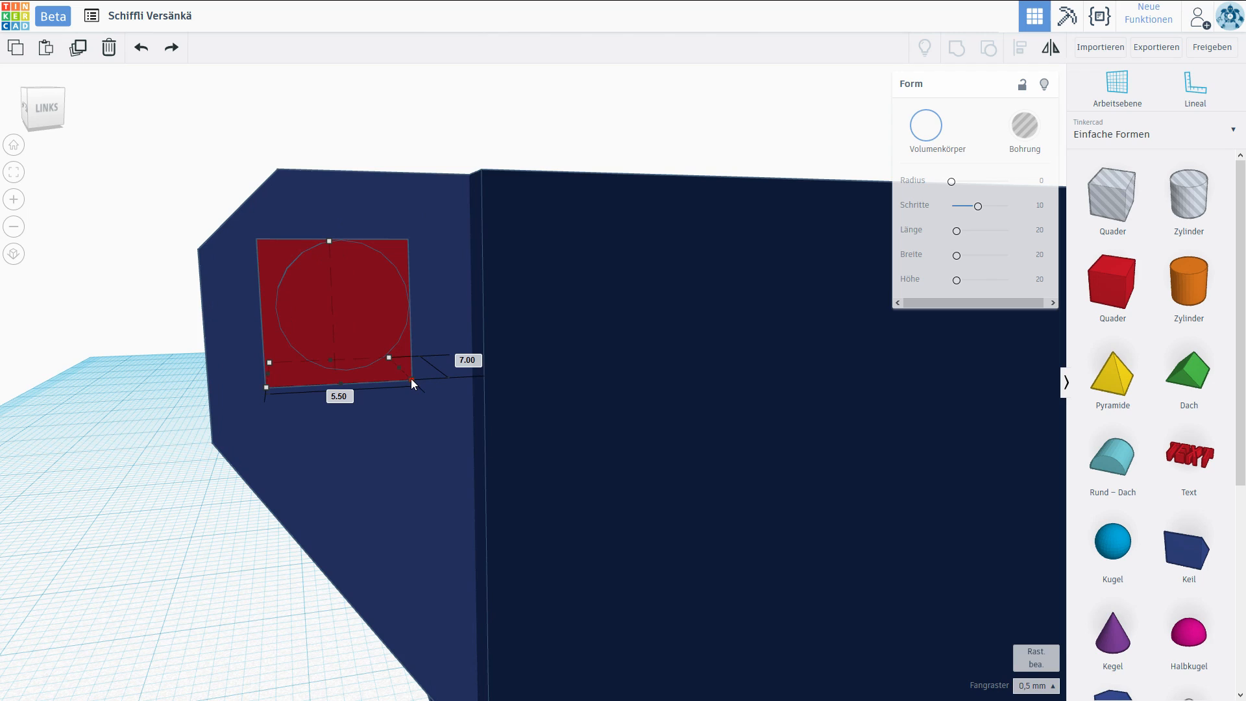
left_click_drag(266, 388, 274, 388)
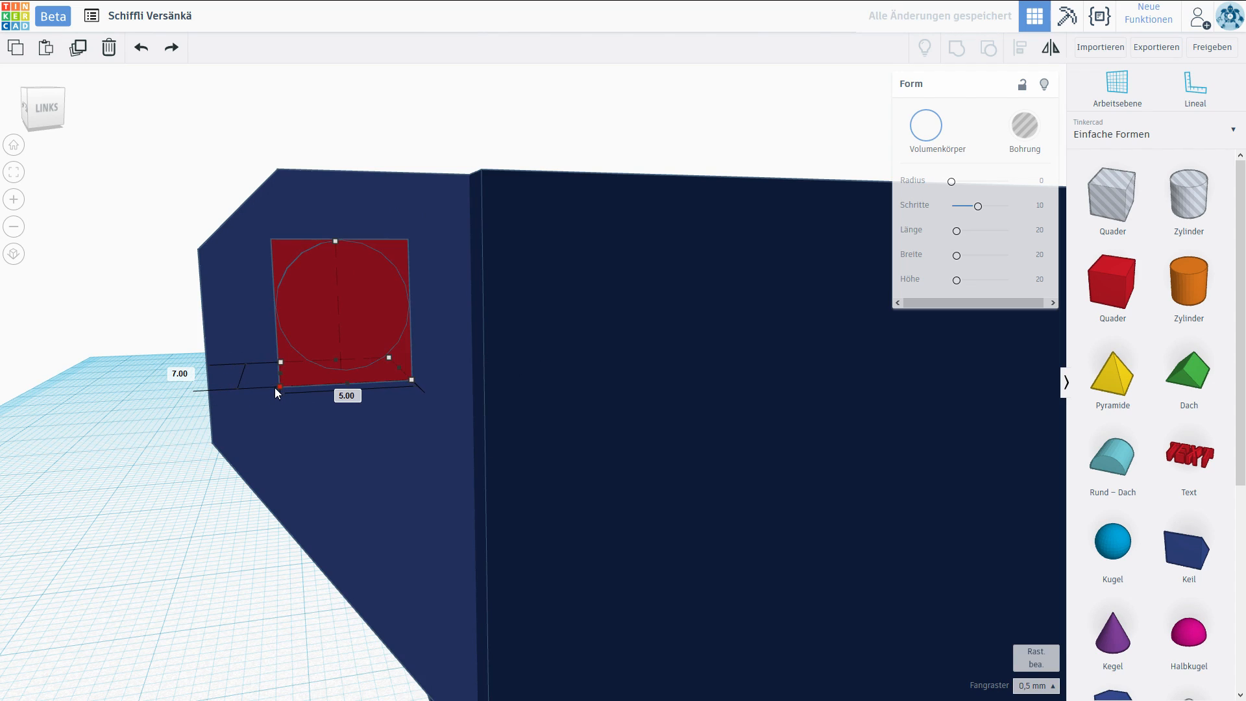
Fit the box into the hinge block around the bore and set its depth to 10 mm.
middle_click_drag(394, 370, 131, 409)
left_click(131, 406)
right_click_drag(131, 409, 237, 427)
left_click(315, 376)
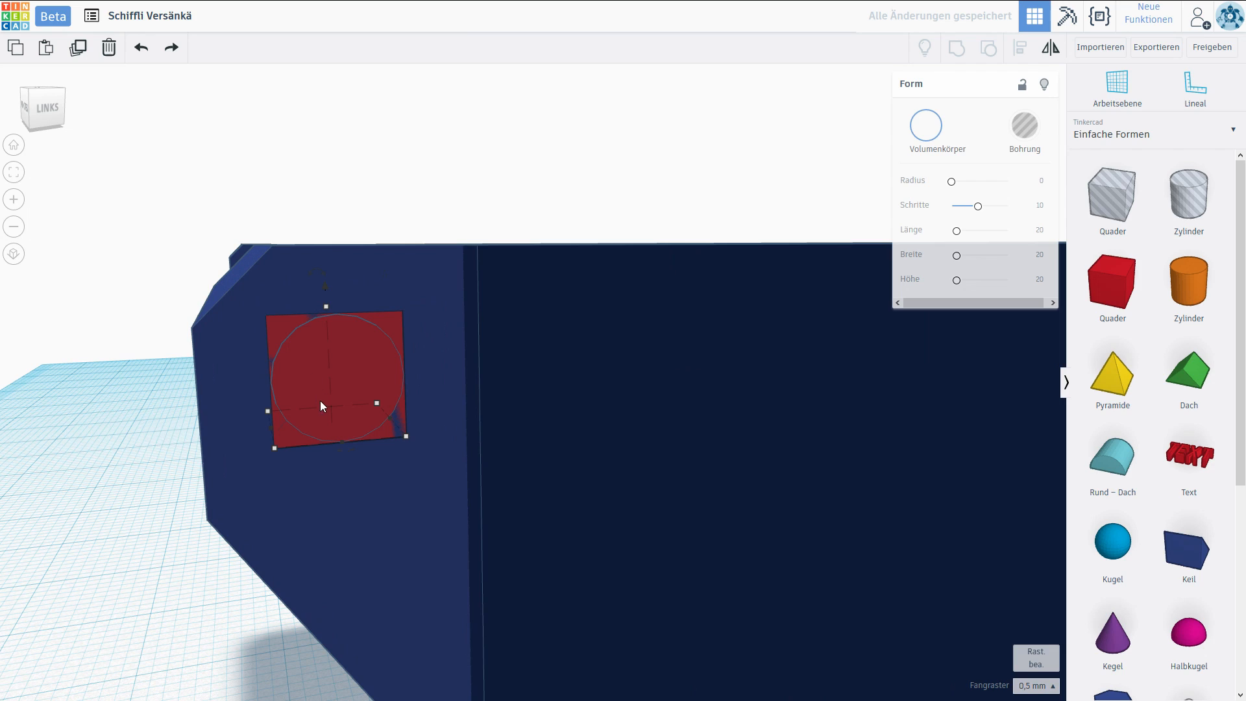
mouse_move(322, 412)
left_mouse_down()
mouse_move(332, 429)
mouse_move(327, 416)
left_mouse_up()
right_click_drag(327, 416, 189, 454)
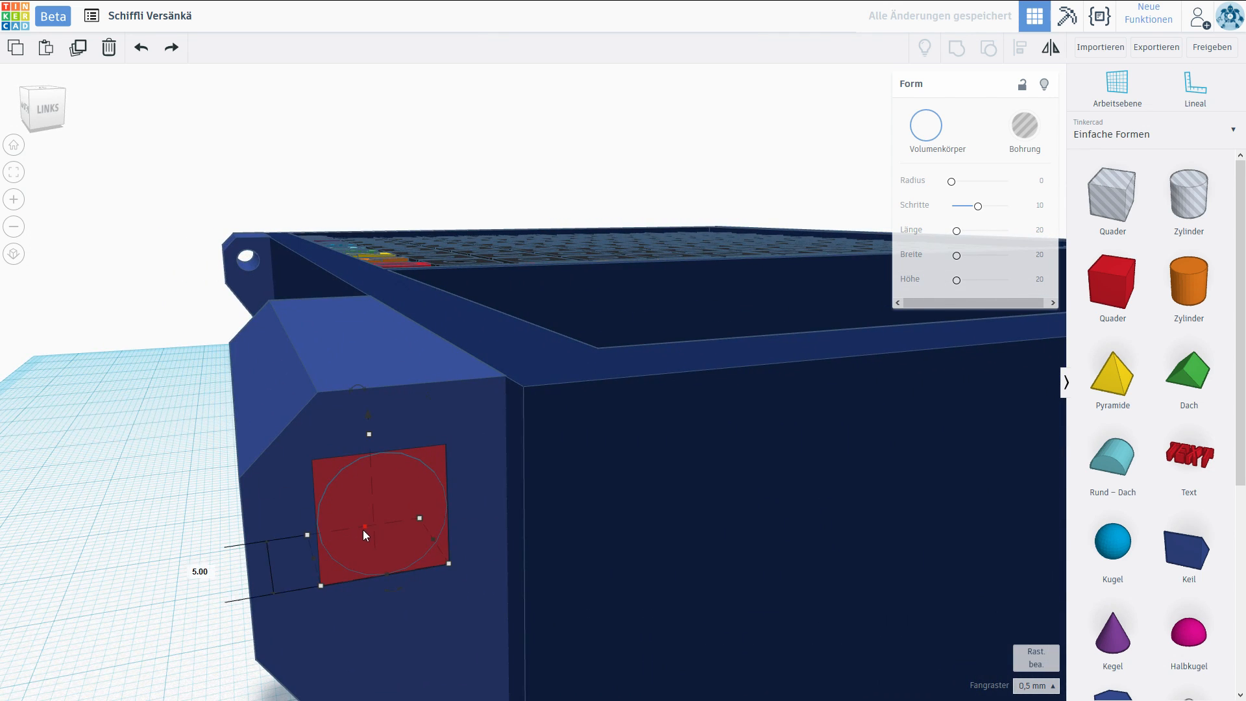
scroll(342, 482, "down", 3)
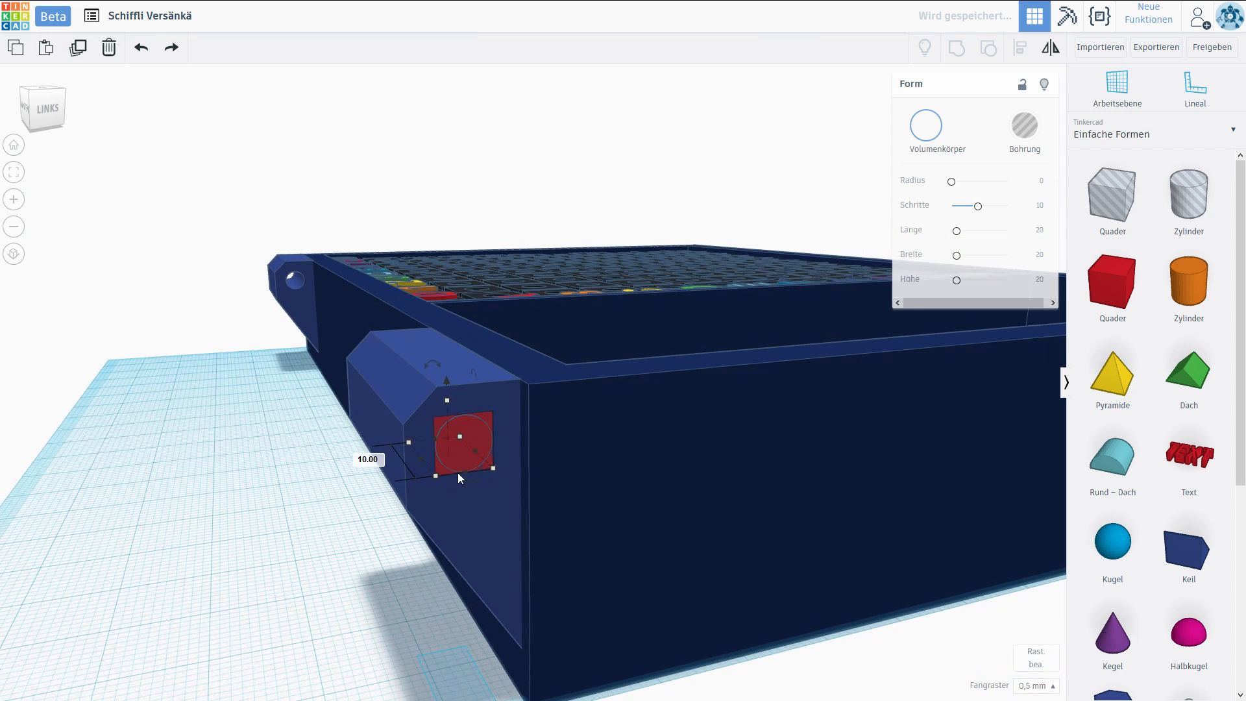
Turn the box into a hole and group it with the hinge block to cut a square recess at the bore.
left_click(1027, 133)
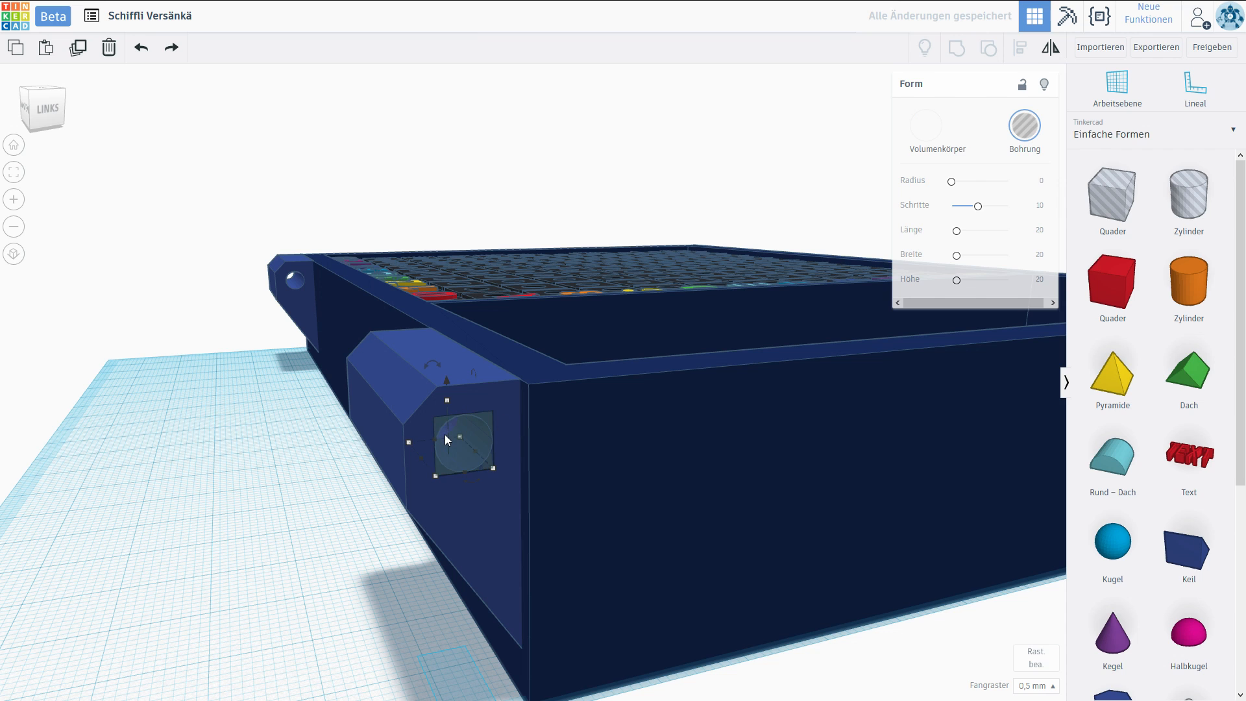
left_click(410, 414, "shift")
left_click(301, 431)
right_click_drag(301, 431, 268, 424)
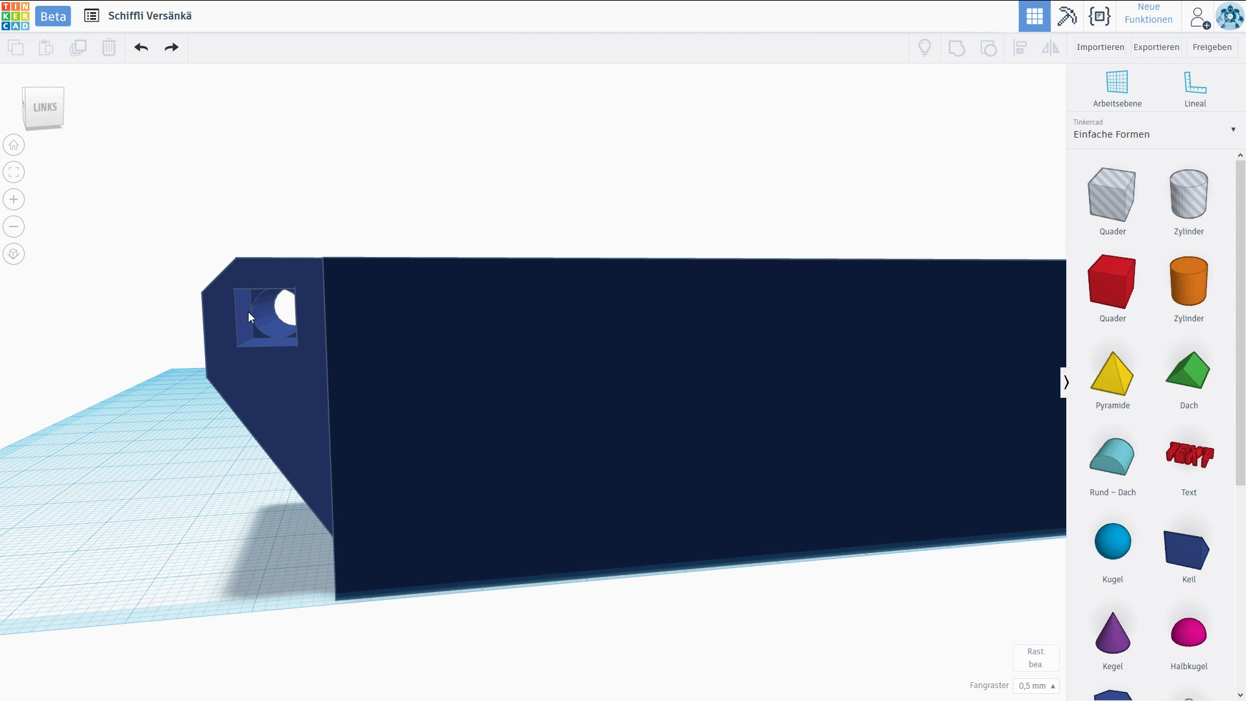
right_click_drag(286, 317, 224, 316)
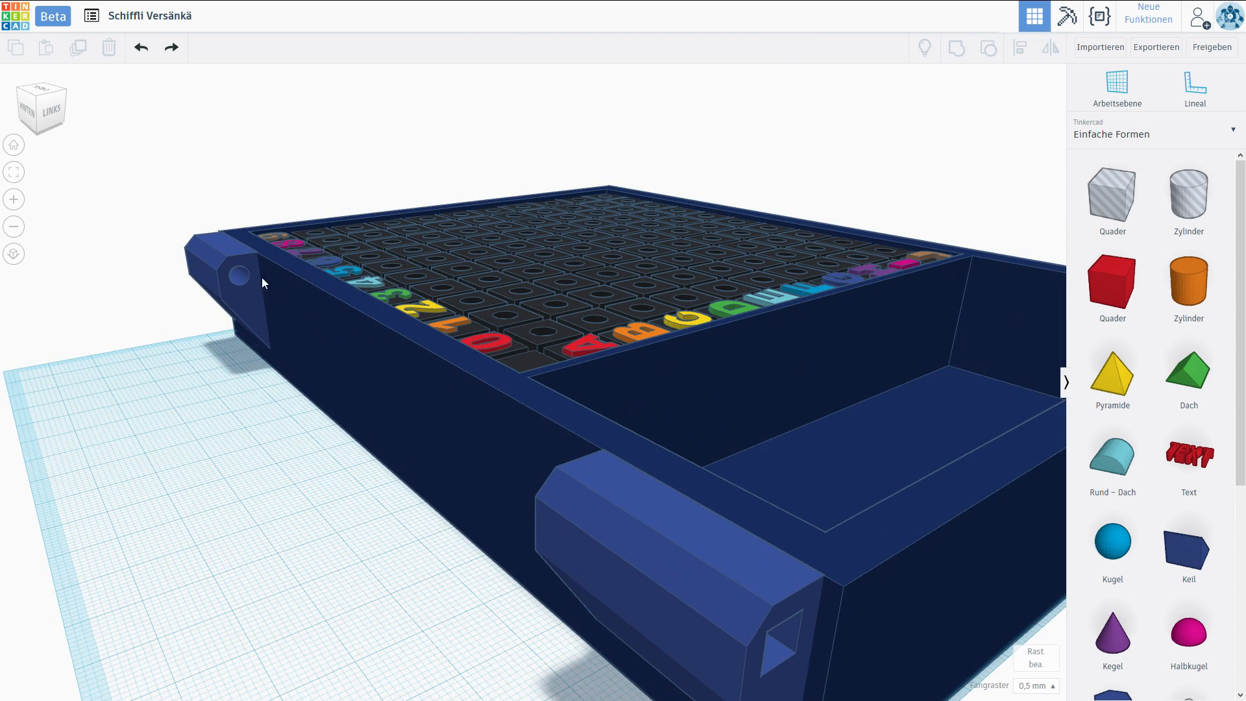
Rotate the upright upper case half to horizontal and place it on the lower half to close the case.
scroll(516, 374, "down", 1)
scroll(513, 390, "down", 1)
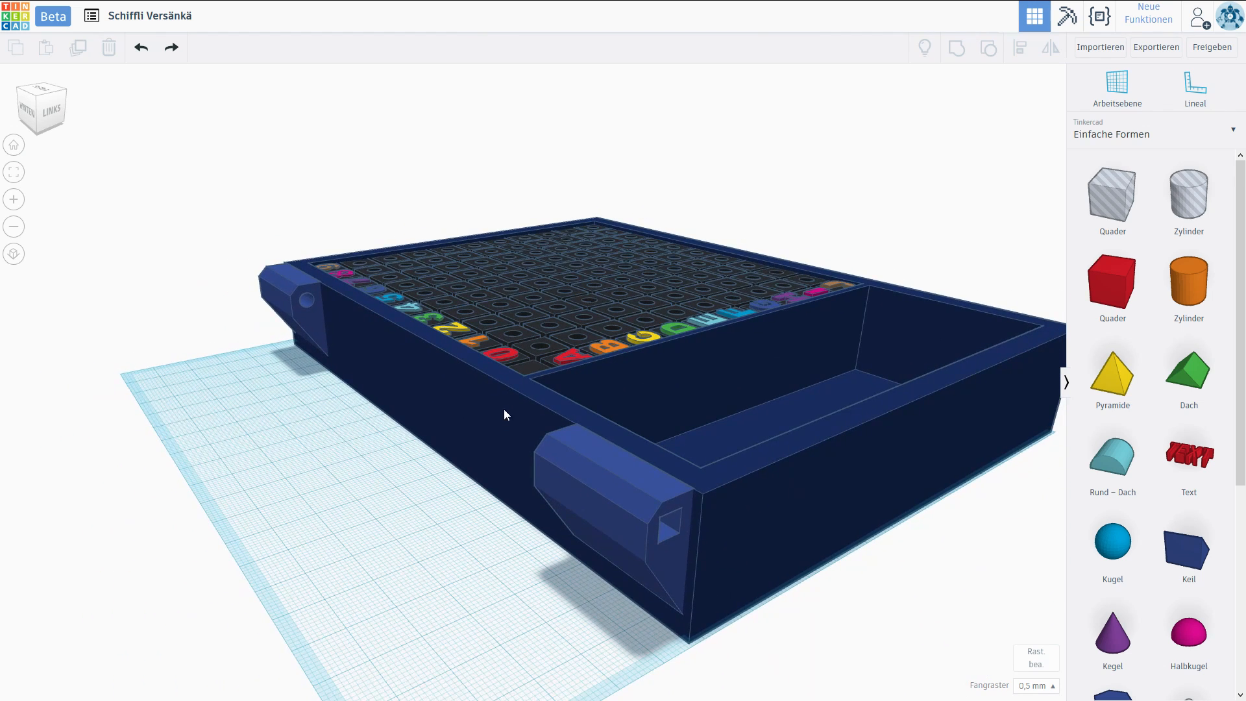
scroll(454, 455, "up", 3)
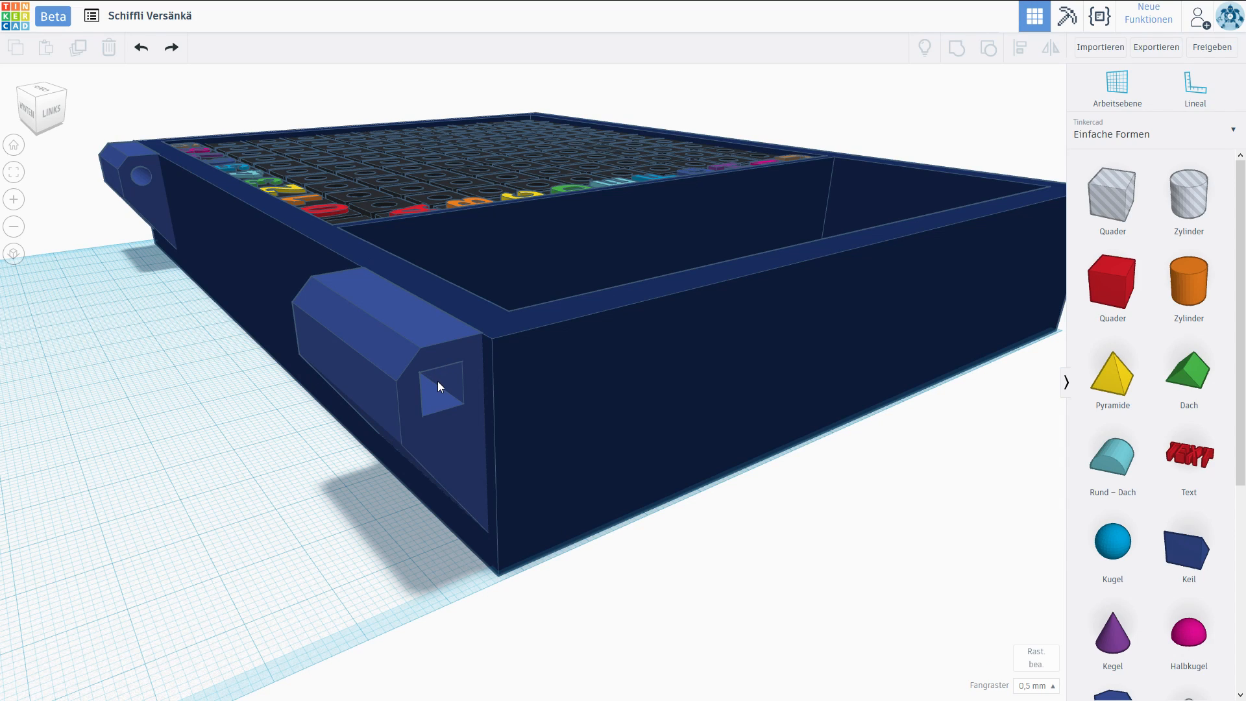
scroll(437, 381, "down", 3)
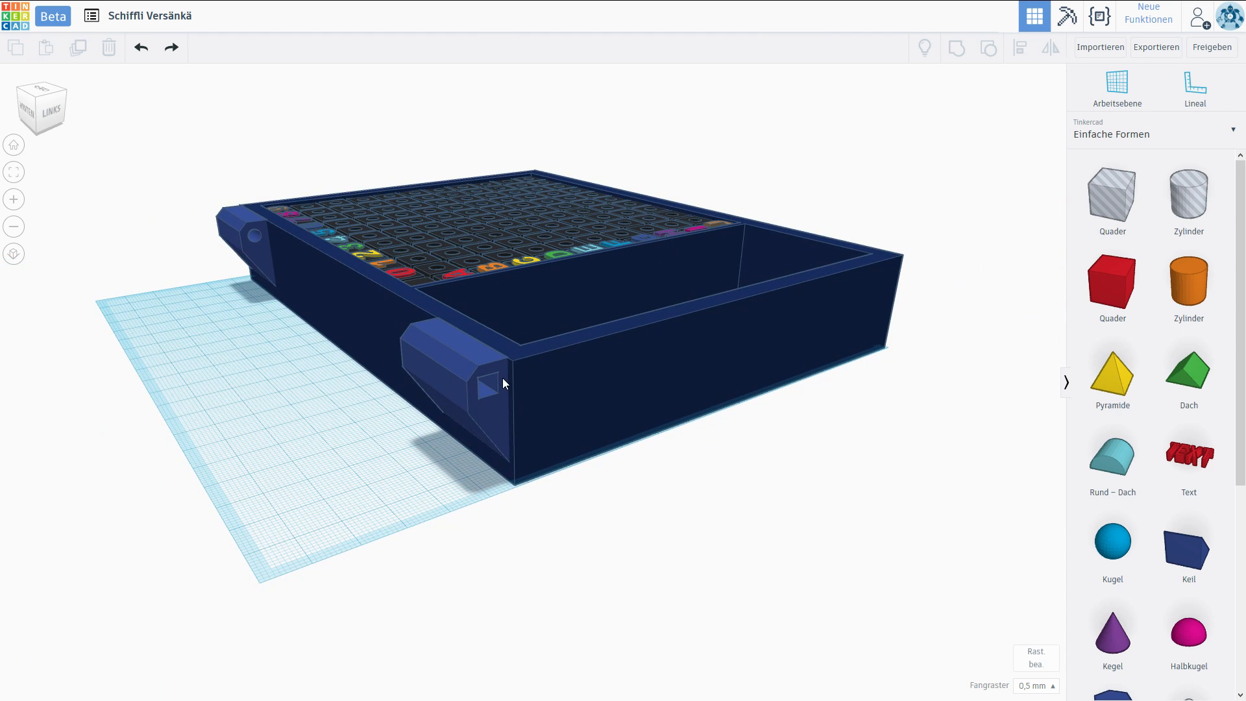
right_click_drag(482, 387, 747, 310)
right_click_drag(816, 352, 409, 365)
scroll(409, 365, "down", 5)
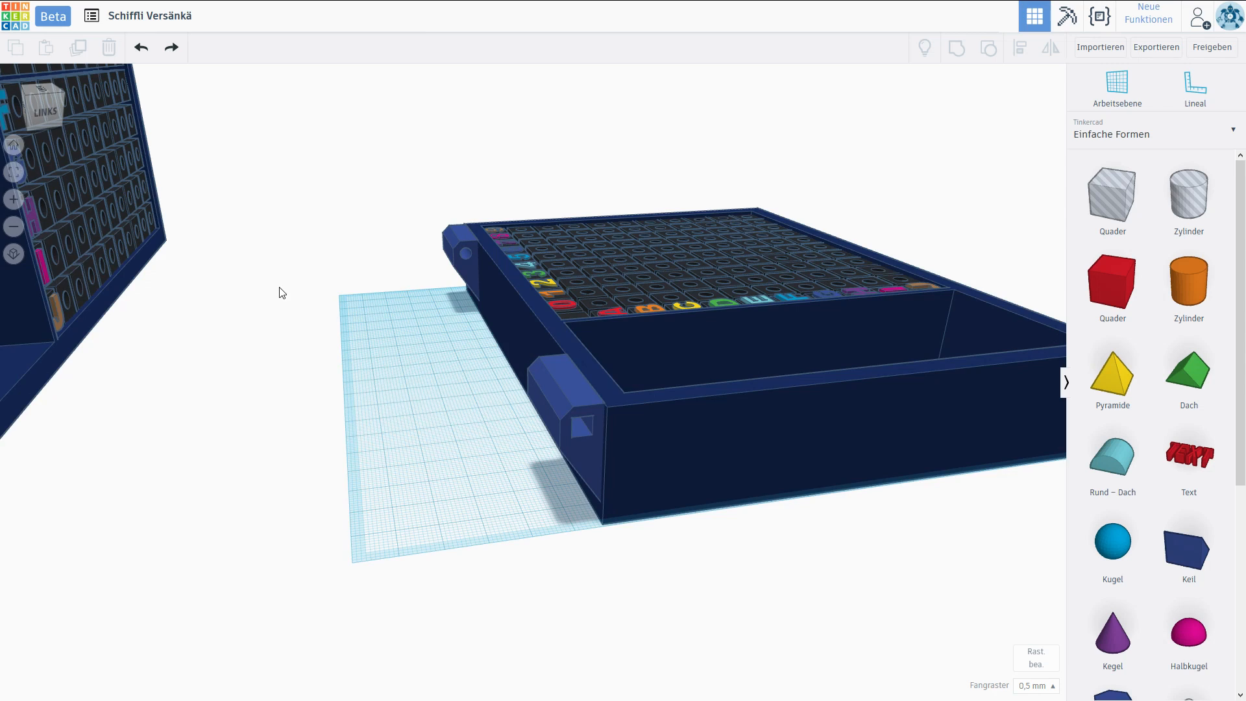
left_click(220, 281)
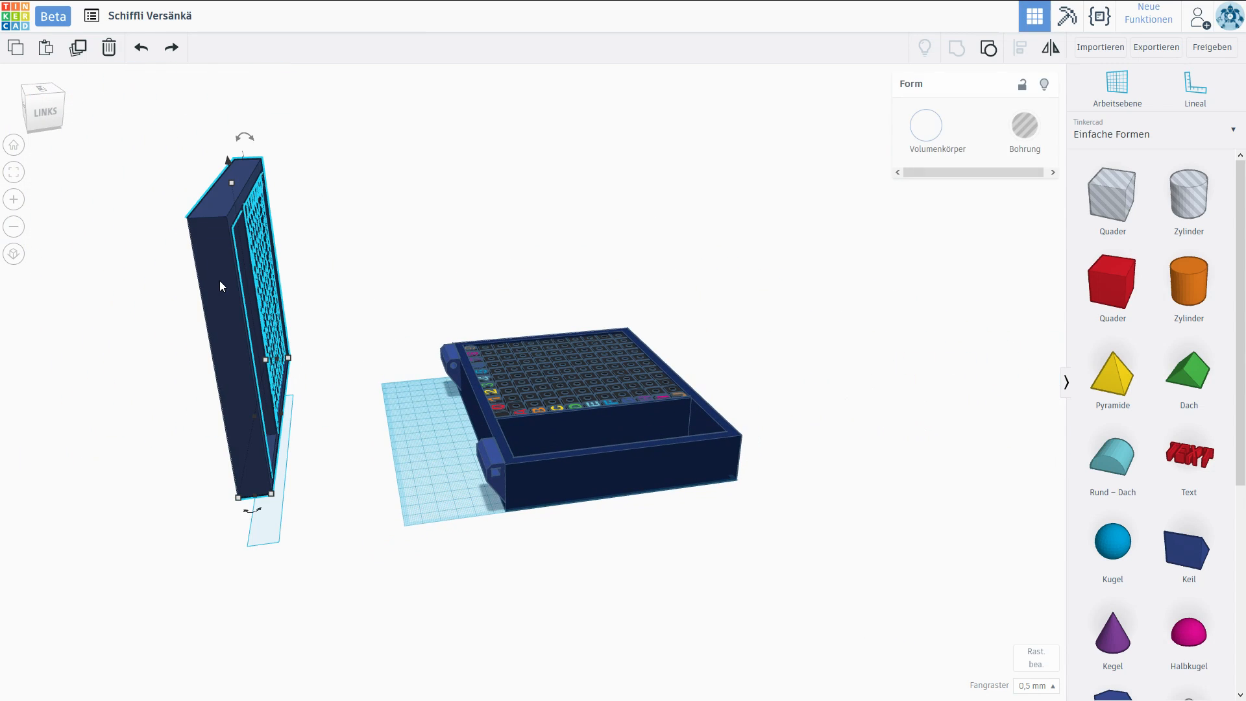
mouse_move(250, 138)
left_click_drag(247, 134, 692, 307)
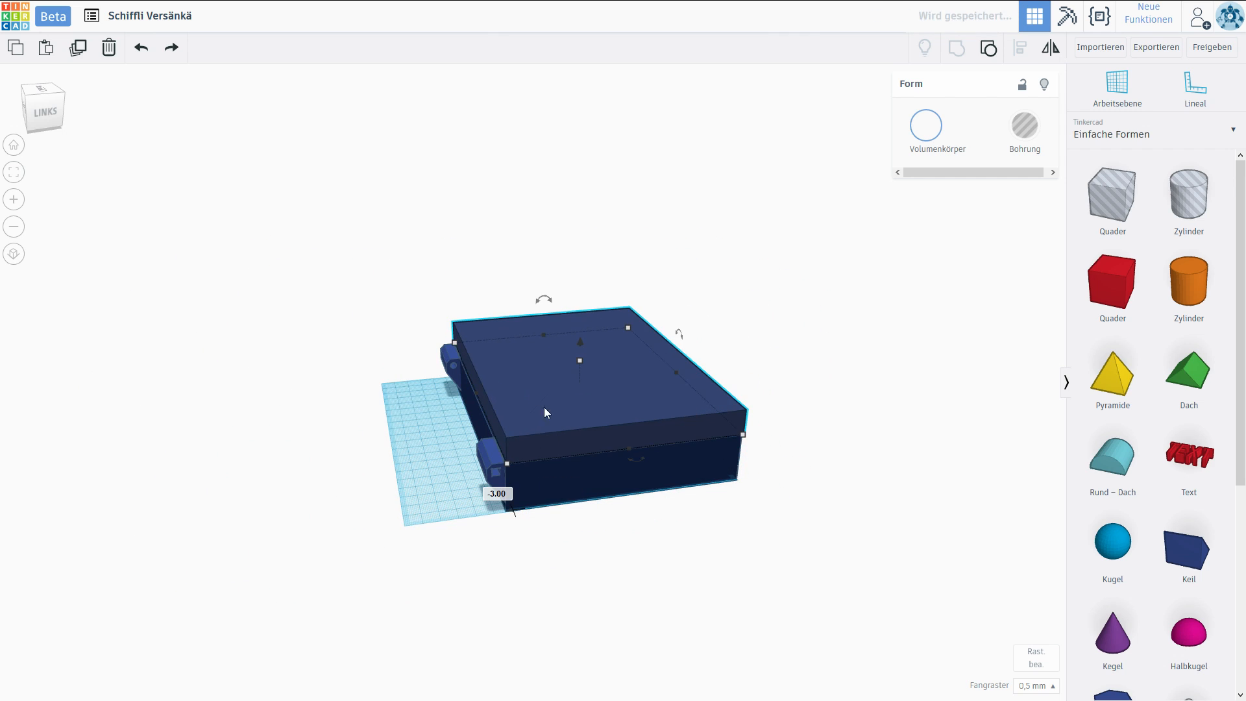
Examine the hinge side of the closed case around the hinge blocks and the seam between both halves.
scroll(552, 454, "up", 5)
right_click_drag(562, 465, 500, 439)
middle_click_drag(500, 439, 442, 380)
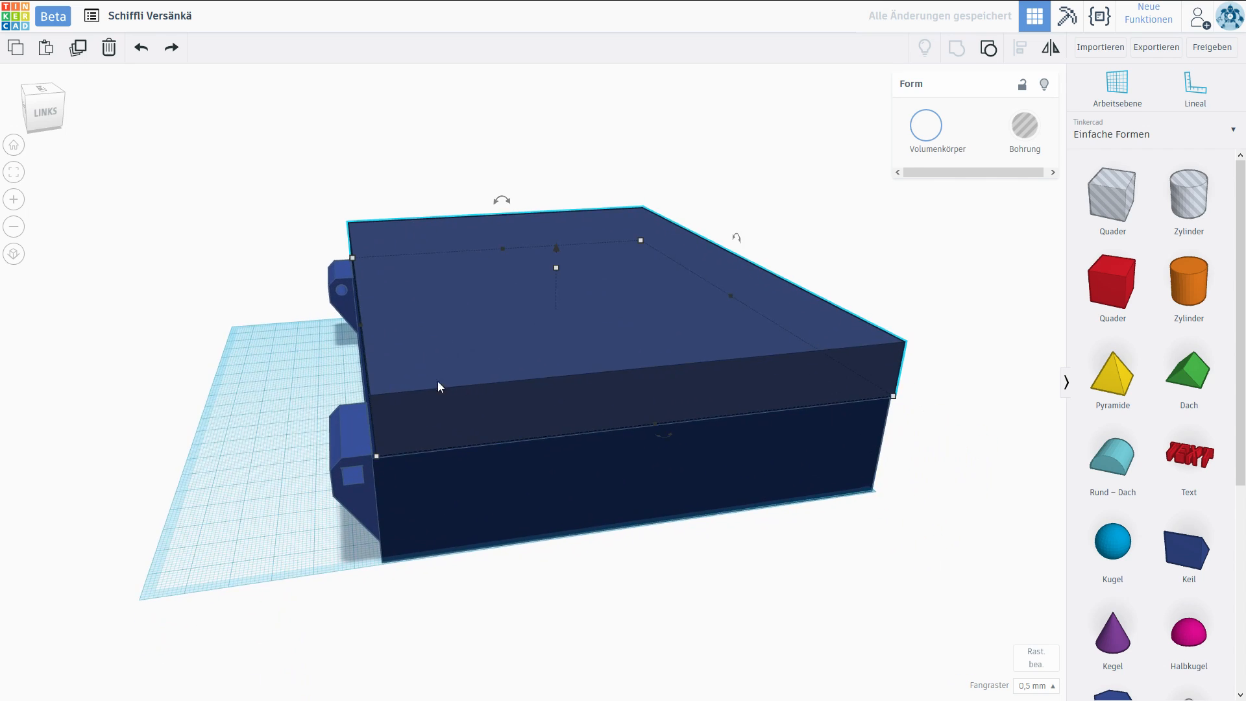
scroll(399, 415, "up", 3)
right_click_drag(399, 415, 465, 440)
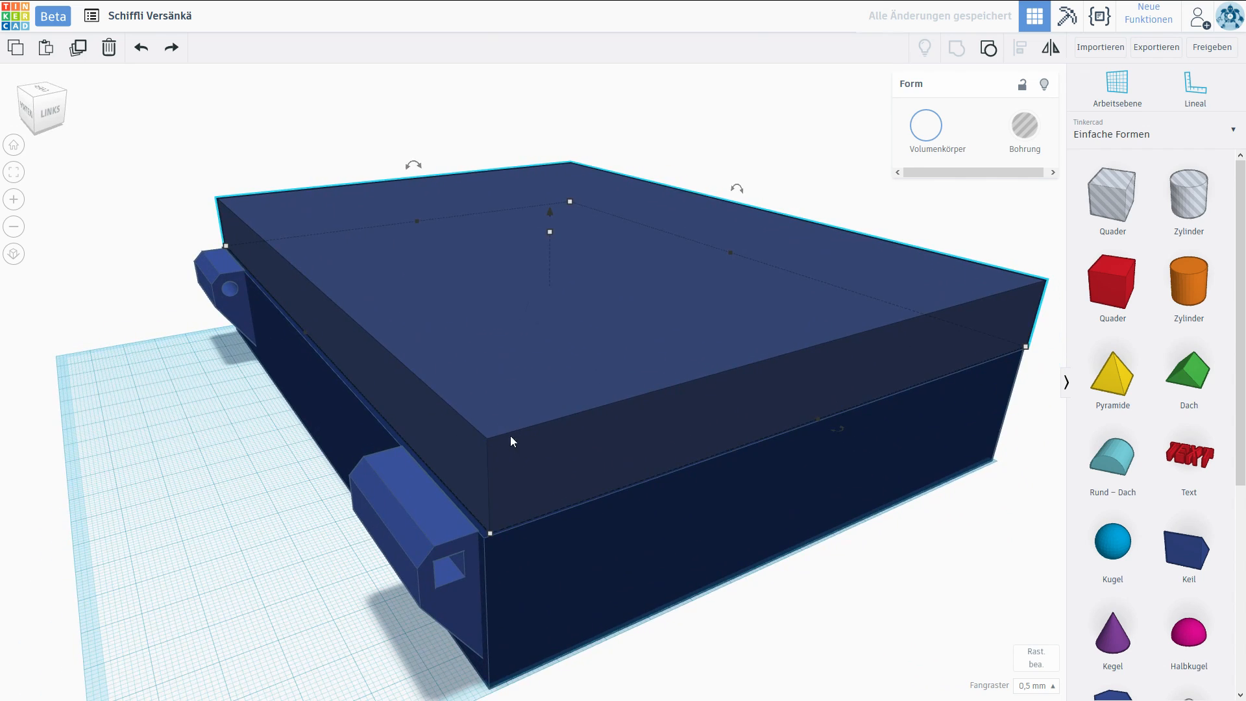
scroll(493, 480, "up", 3)
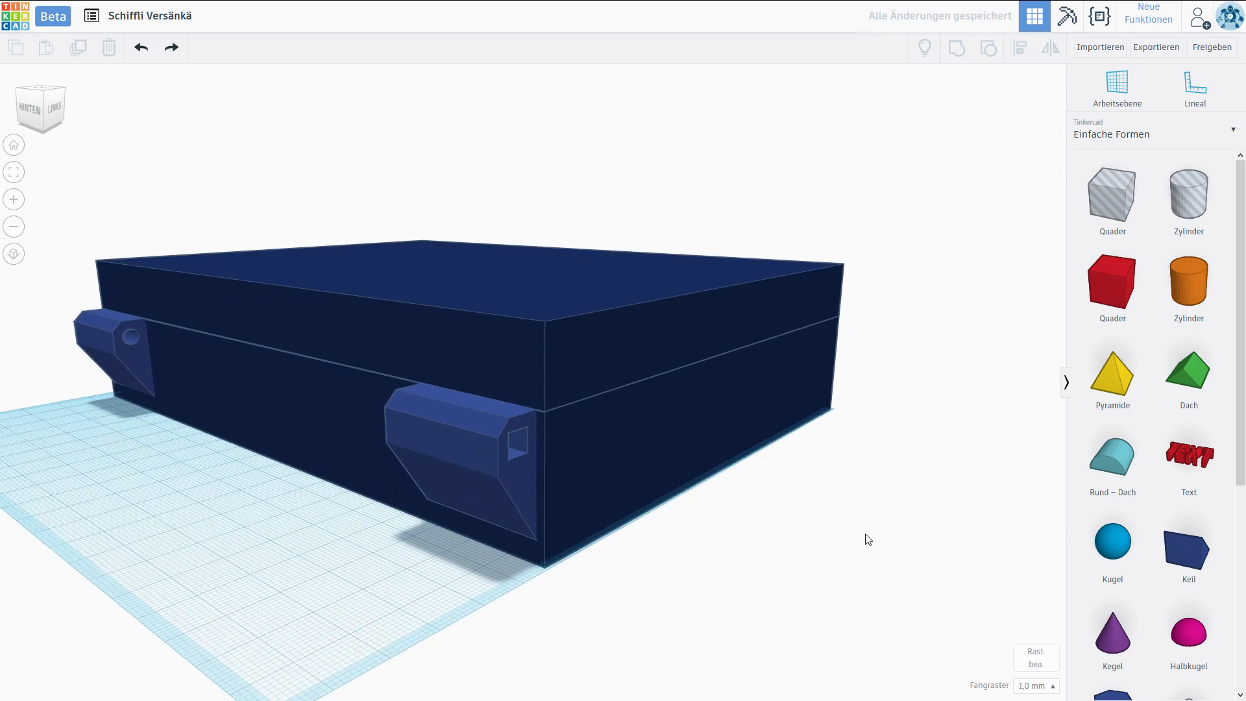
right_click_drag(865, 536, 335, 449)
right_click_drag(431, 537, 487, 493)
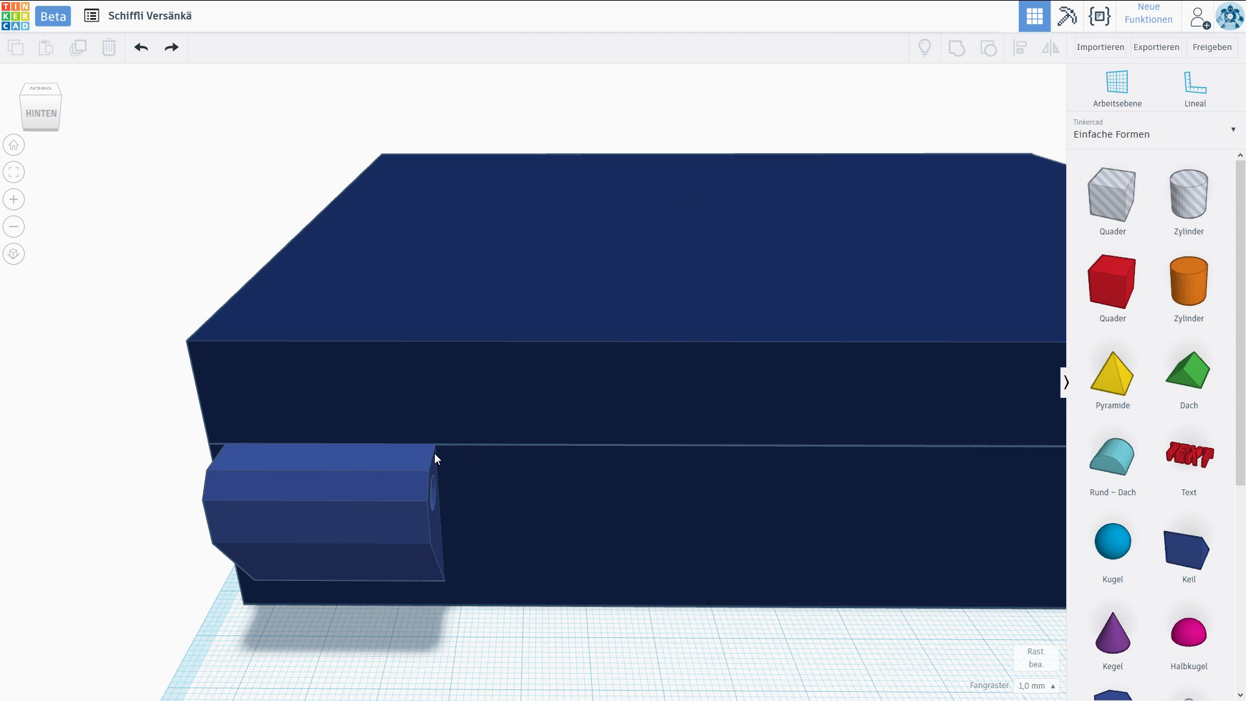
middle_click_drag(543, 520, 370, 465)
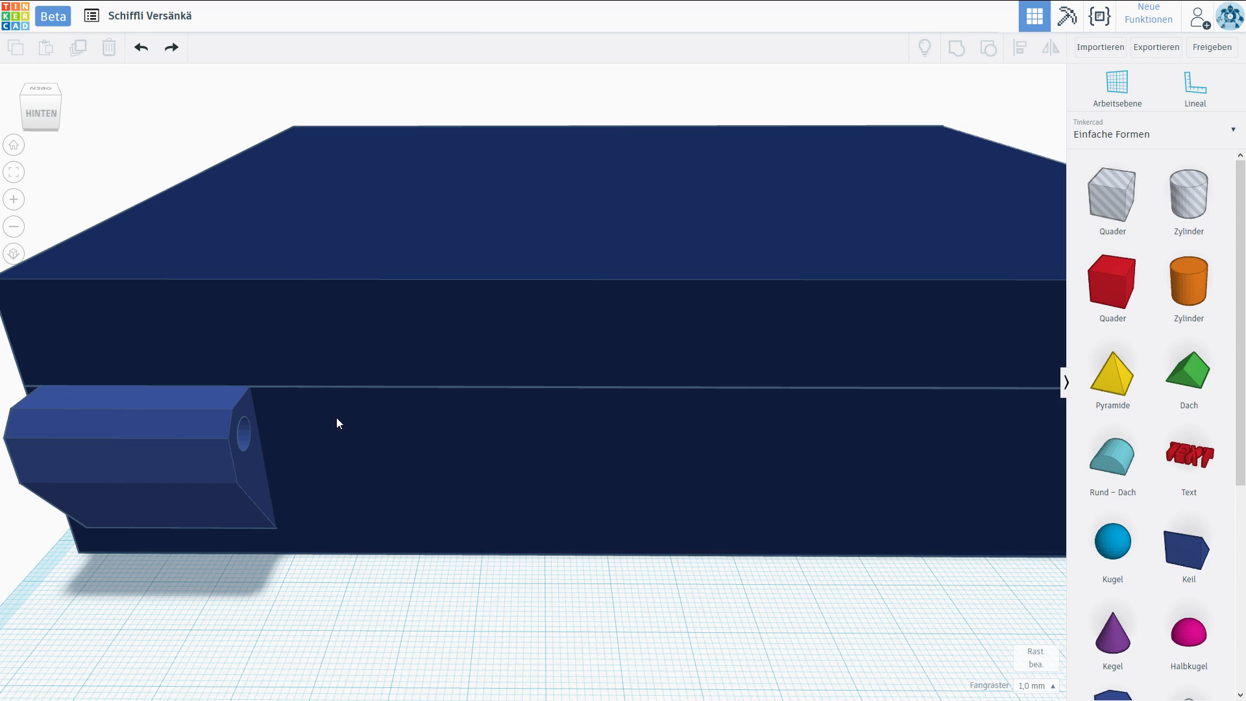
Add a 10 × 10 mm box and raise it against the inner end of the hinge block at the case wall.
left_click_drag(1138, 251, 457, 648)
scroll(457, 648, "down", 3)
right_click_drag(457, 647, 305, 330)
left_click_drag(237, 593, 283, 534)
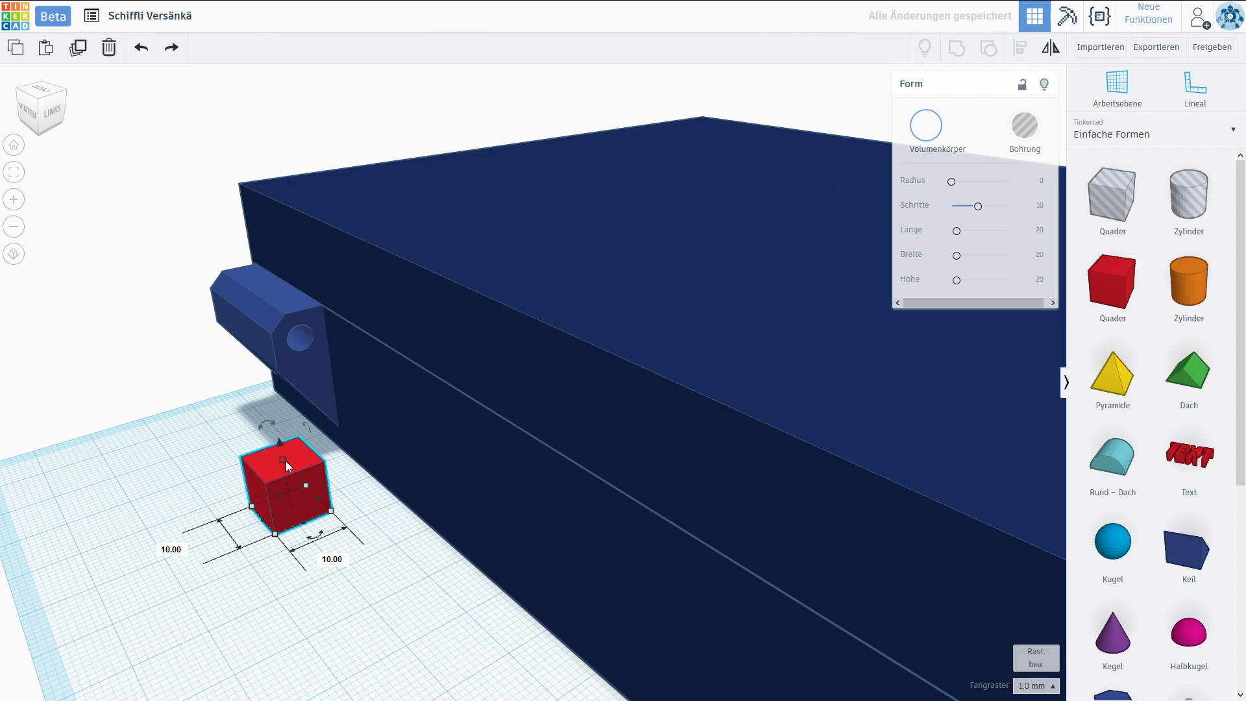
left_click_drag(280, 444, 274, 323)
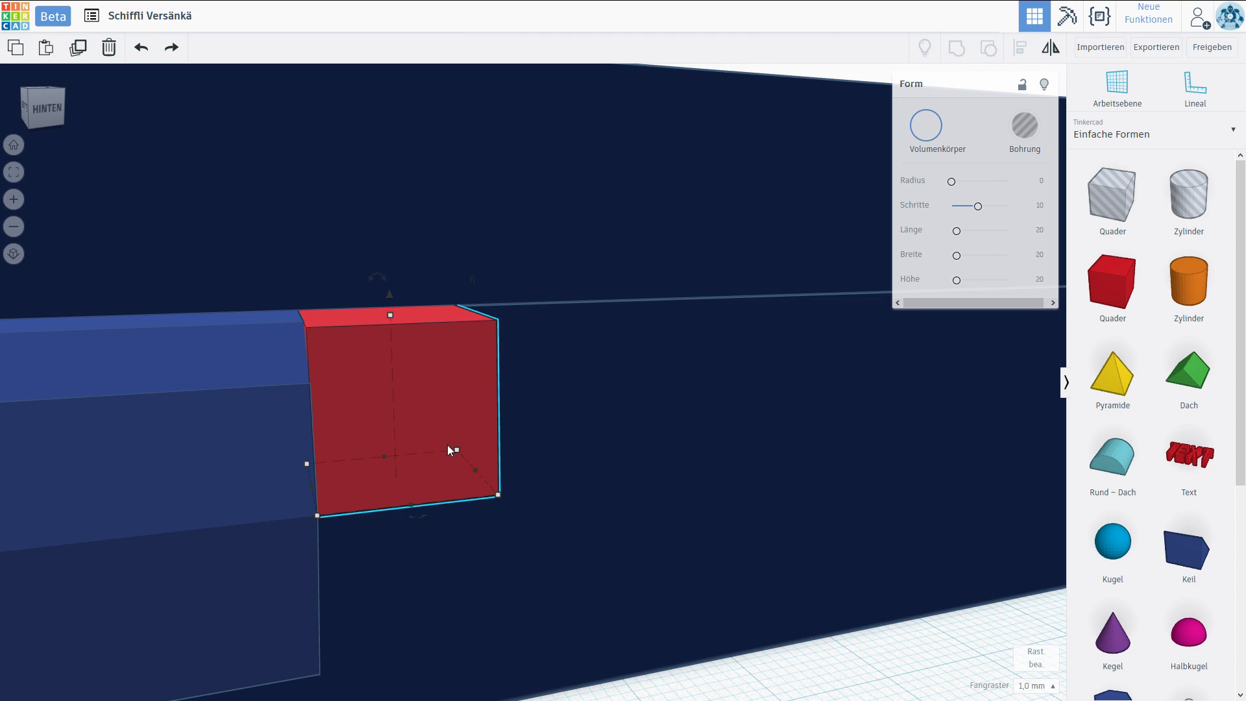
Set the snap grid to 0.1 mm and shift the box along the wall to leave a small gap beside the hinge block.
left_click(1035, 686)
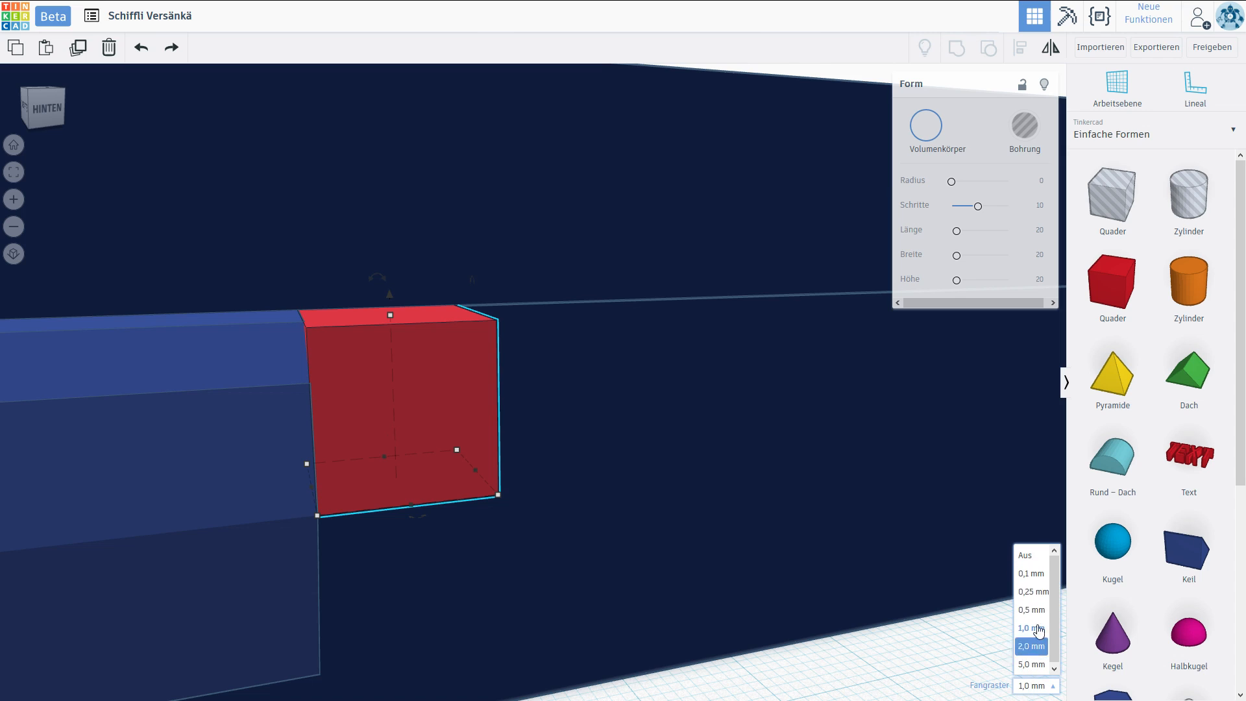
left_click(1032, 574)
left_click_drag(427, 380, 431, 380)
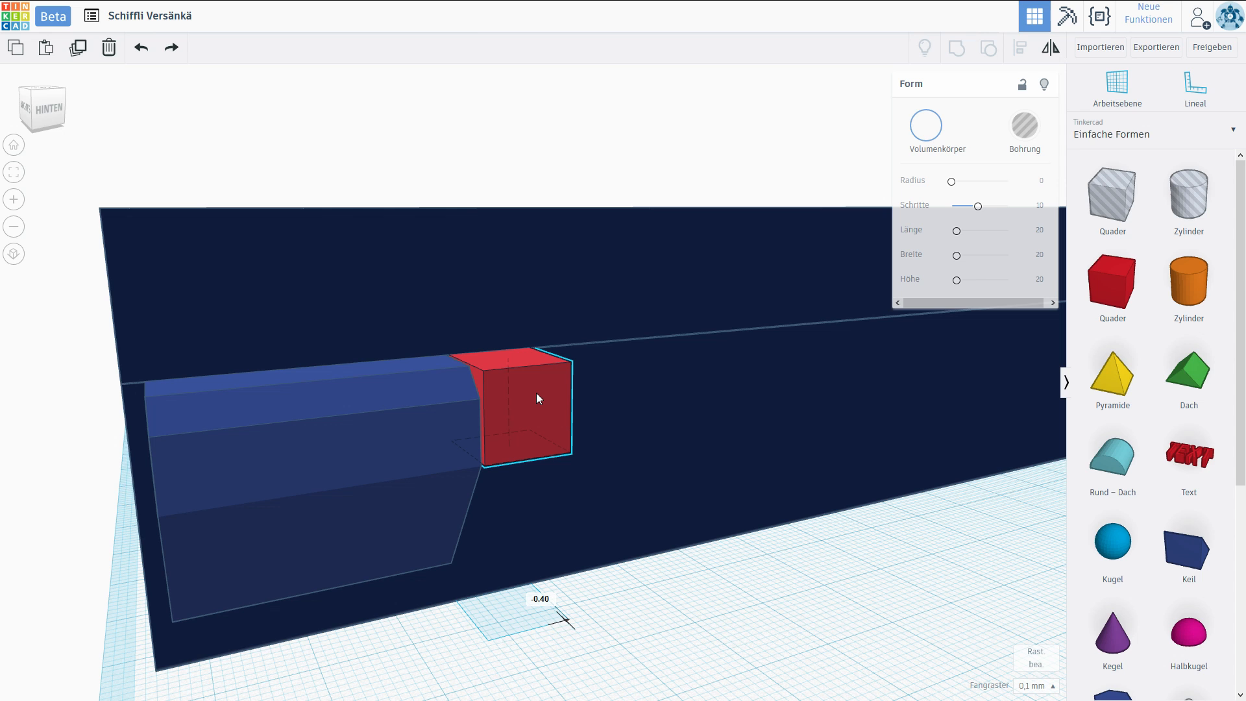
right_click_drag(489, 418, 368, 372)
scroll(449, 420, "up", 5)
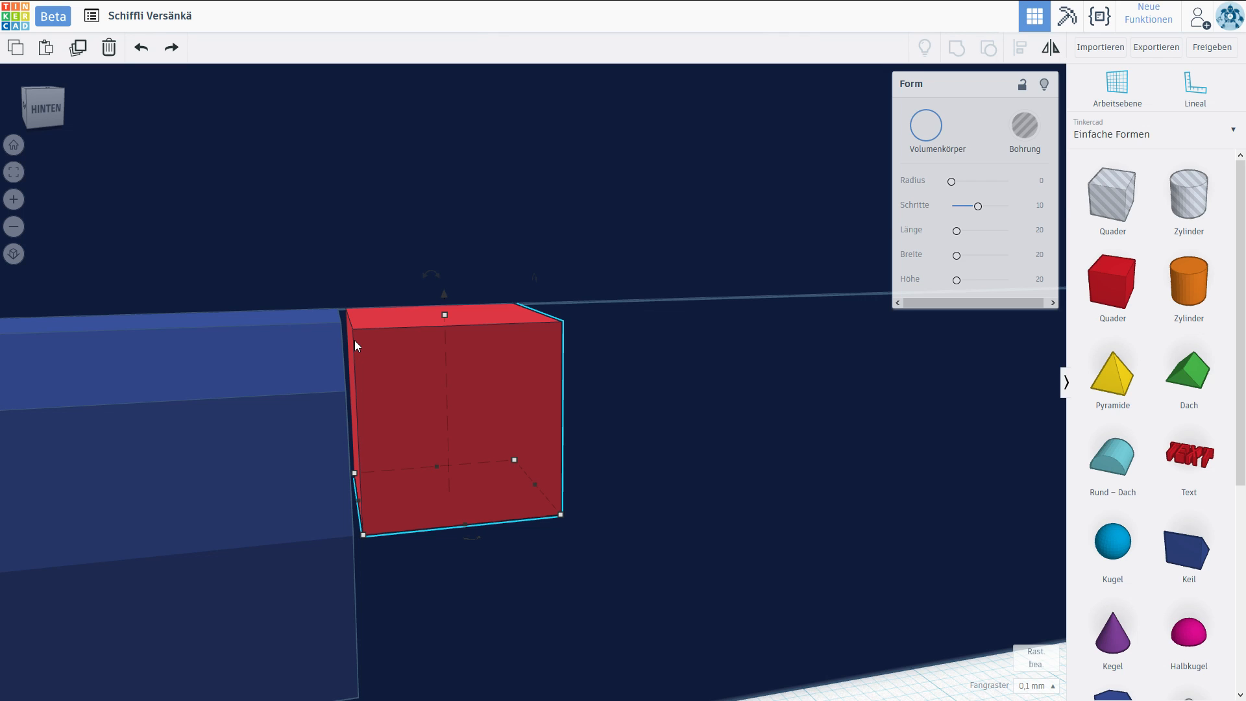
right_click_drag(354, 340, 334, 376)
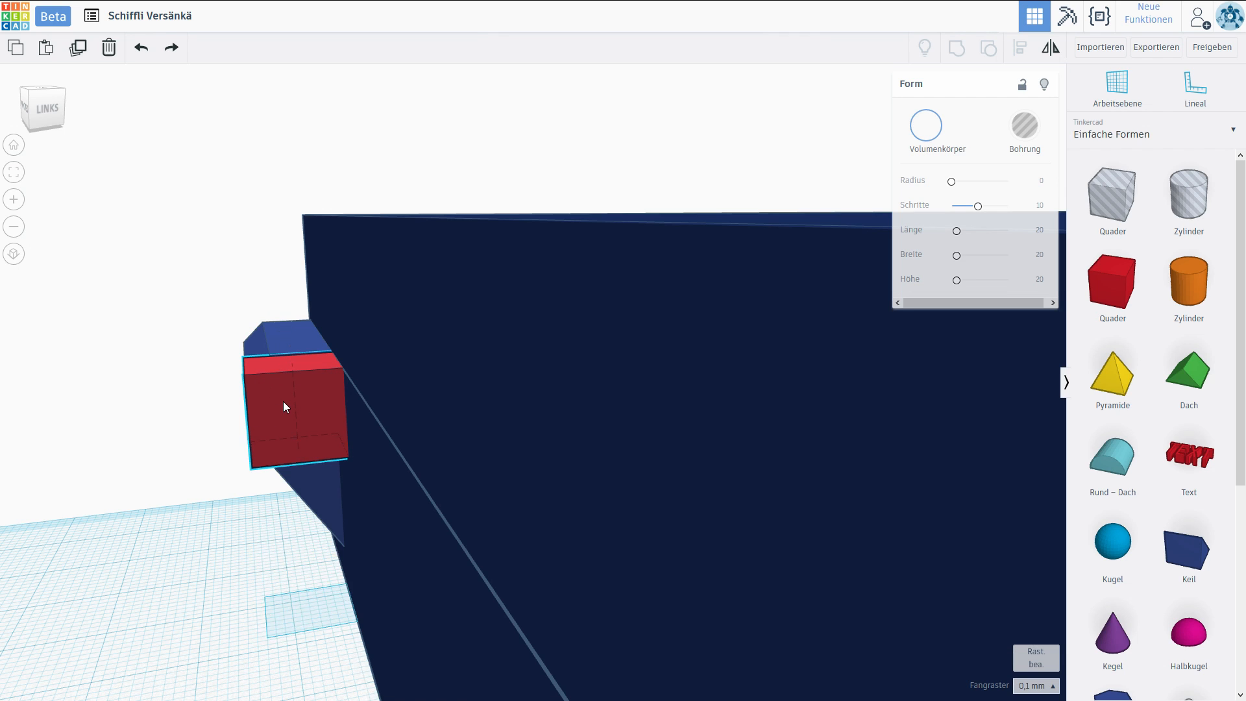
Move the box clear of the wall and place a horizontal cylinder hole at the hinge block's bore, scaled to 8.1 × 8.1 mm.
left_click_drag(271, 413, 138, 434)
left_click_drag(1191, 296, 209, 610)
right_click_drag(259, 560, 371, 556)
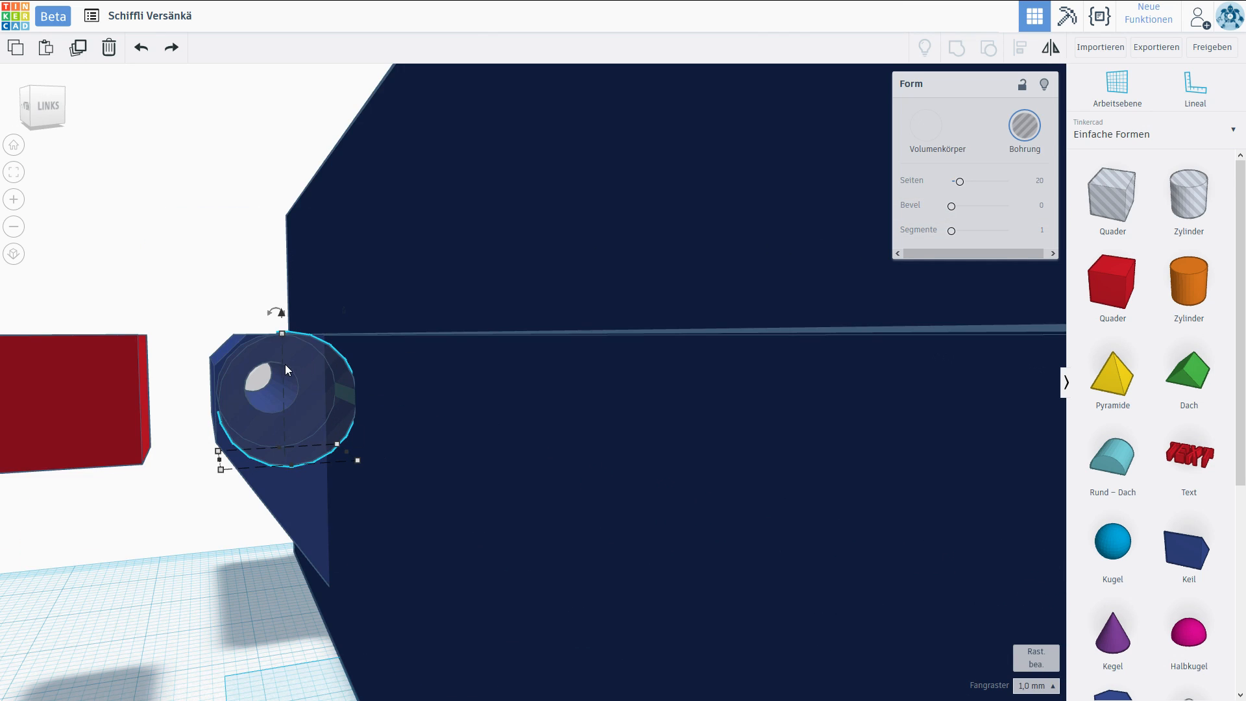
mouse_move(223, 469)
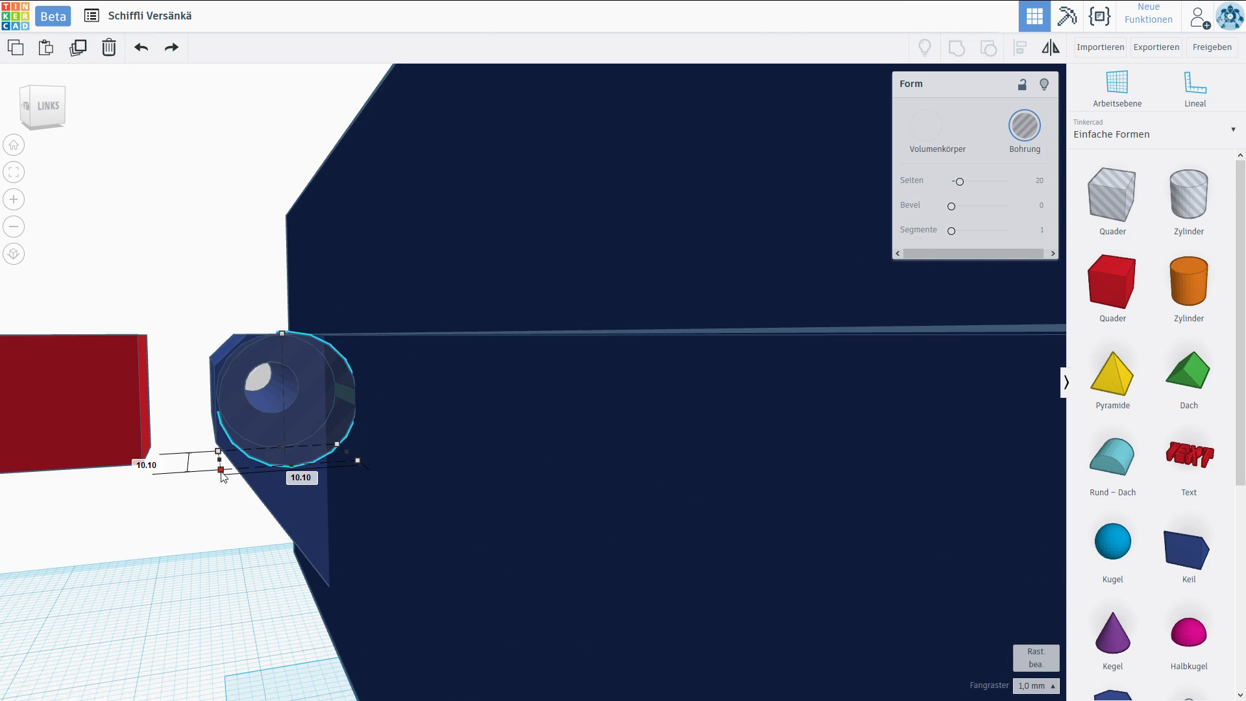
left_click_drag(226, 467, 242, 463)
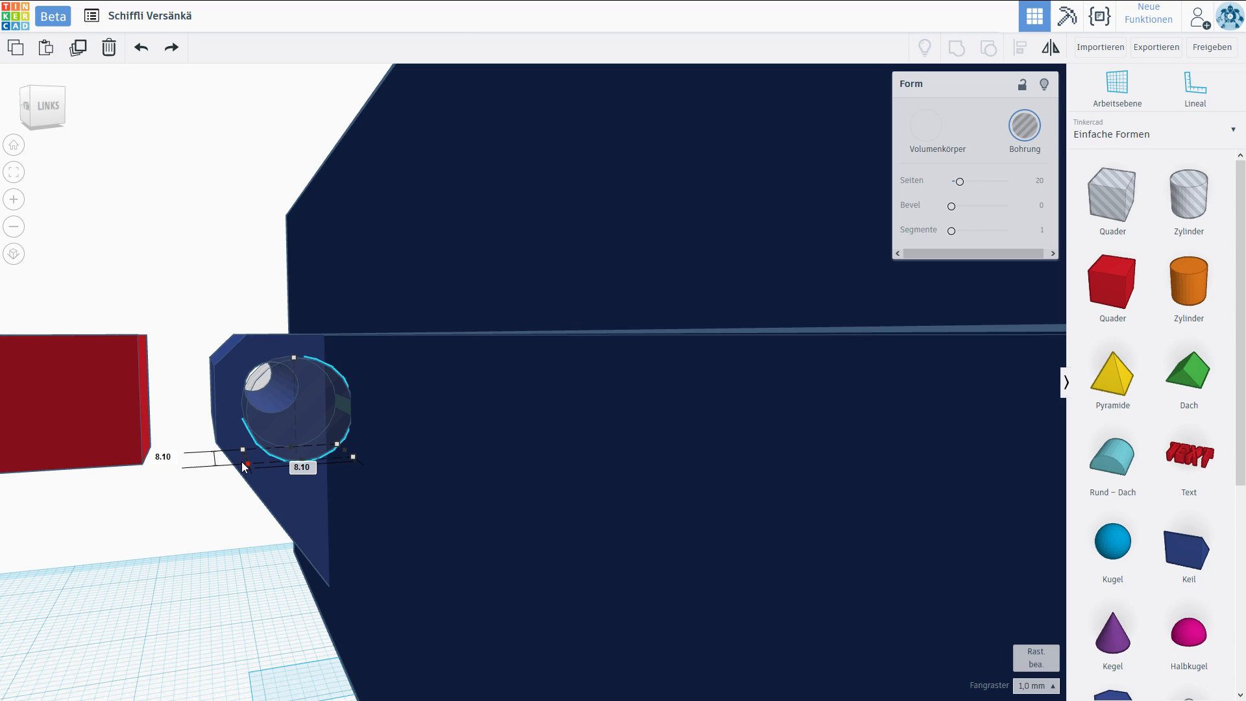
Align the cylinder hole with the hinge block's bore using a 0.1 mm snap grid, and turn it into a solid.
right_click_drag(237, 468, 625, 447)
right_click_drag(468, 420, 273, 430)
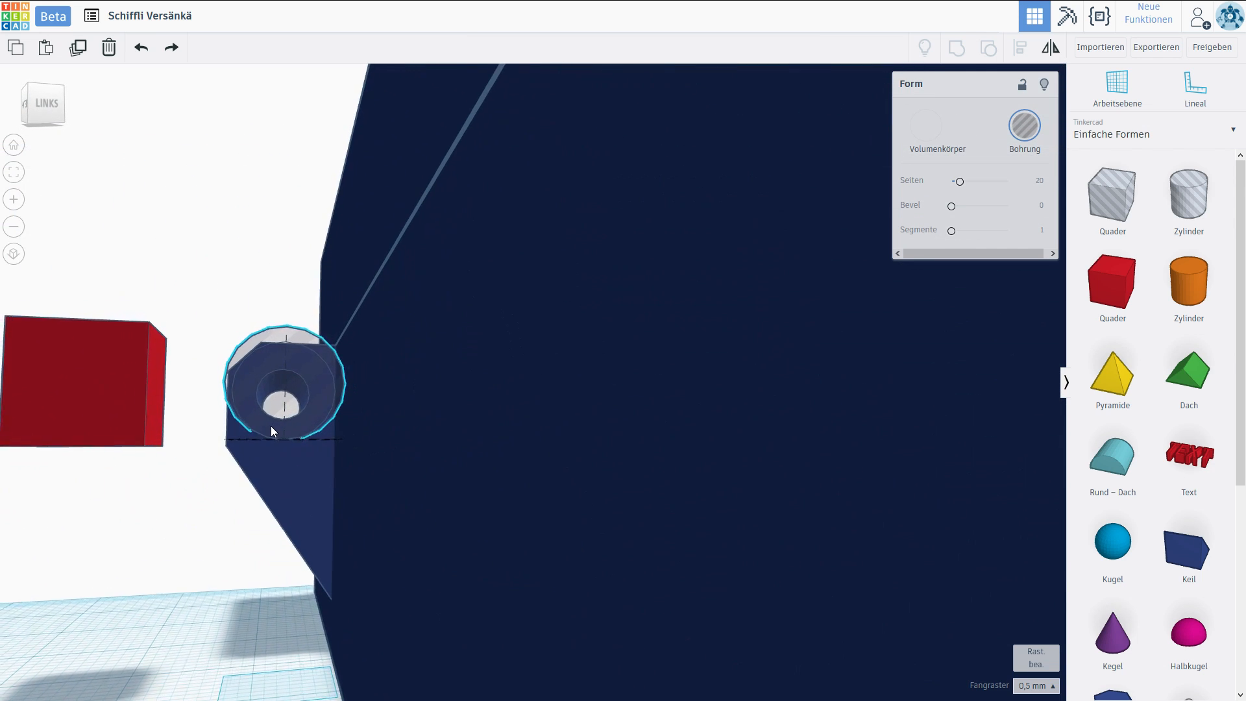
scroll(347, 412, "up", 5)
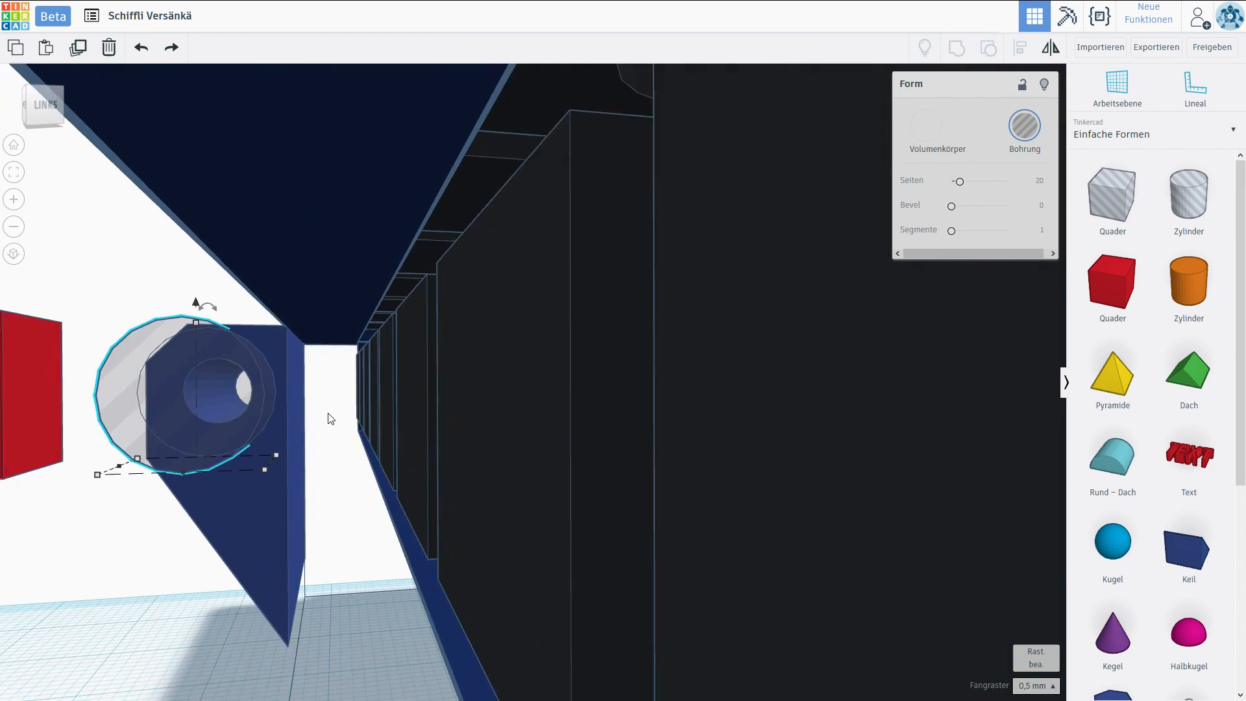
scroll(325, 413, "down", 5)
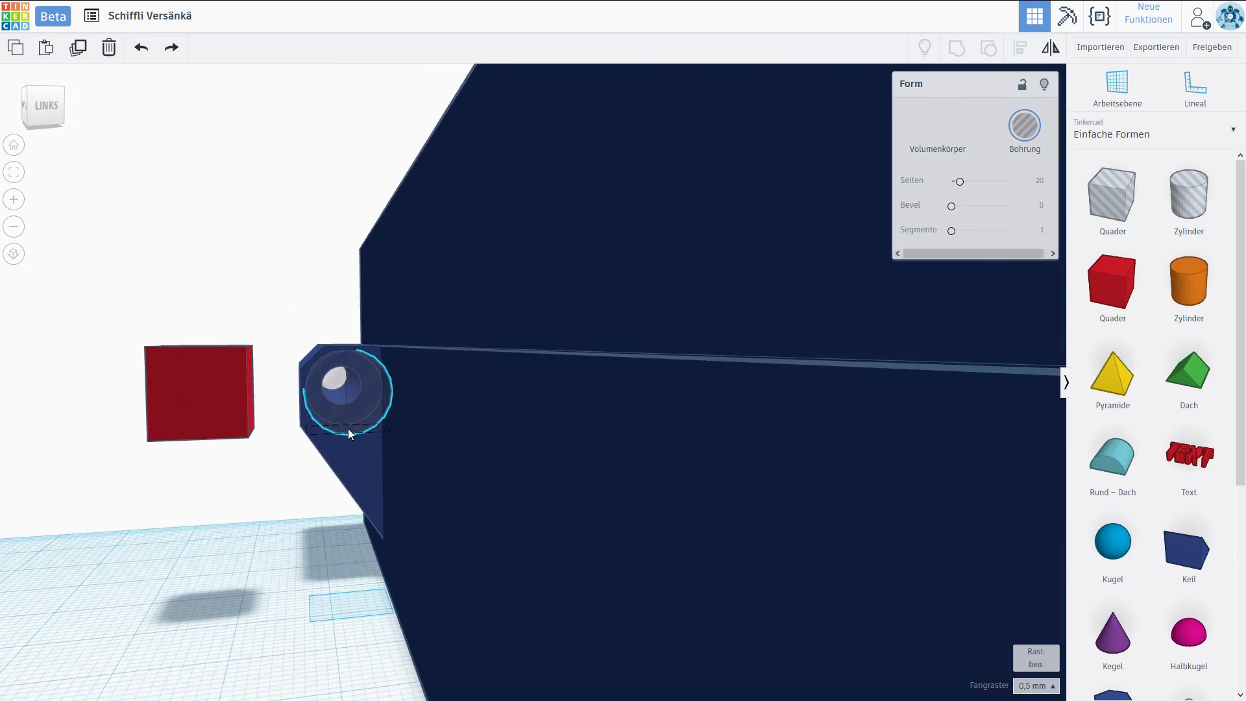
right_click_drag(348, 428, 404, 337)
right_click_drag(437, 445, 457, 485)
left_click(455, 485)
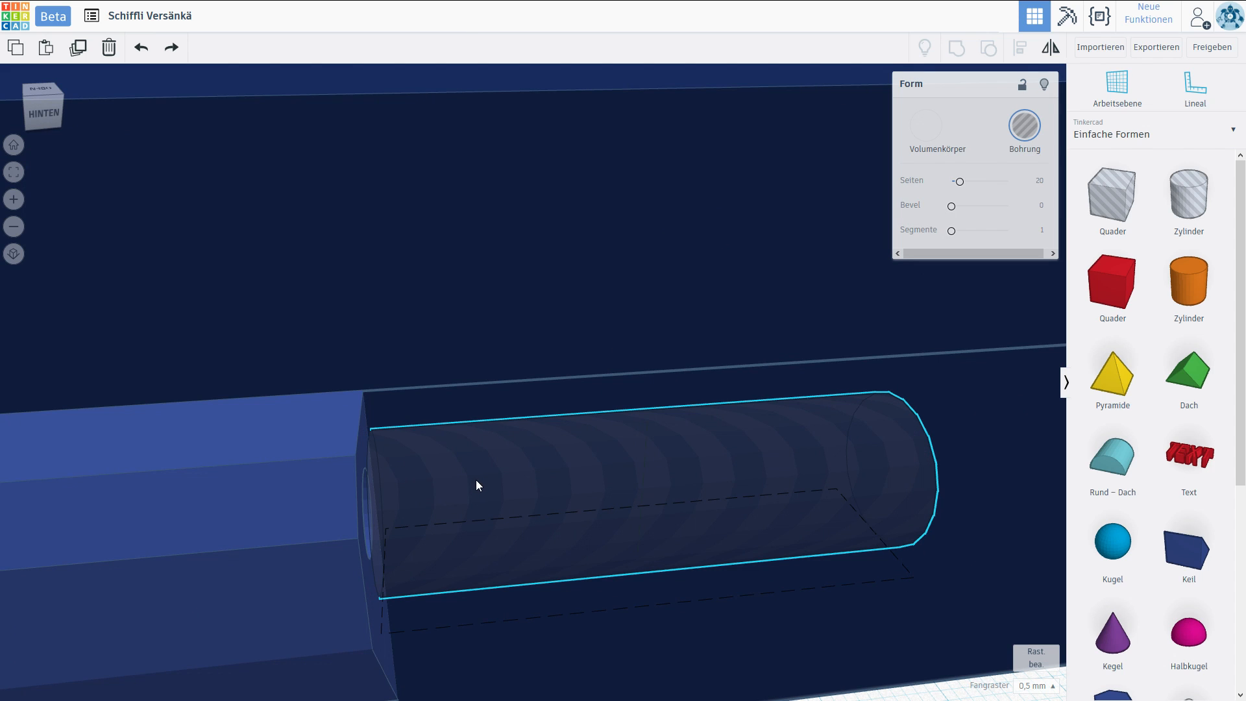
right_click_drag(476, 480, 444, 487)
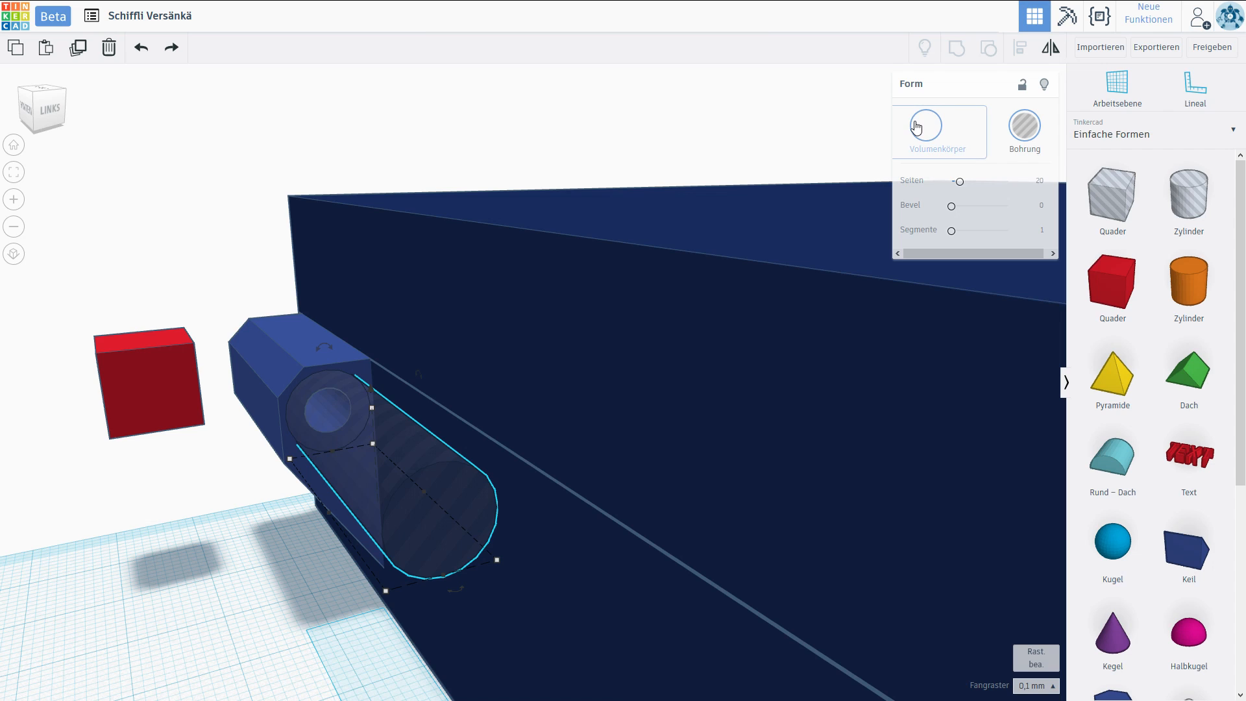
left_click(916, 126)
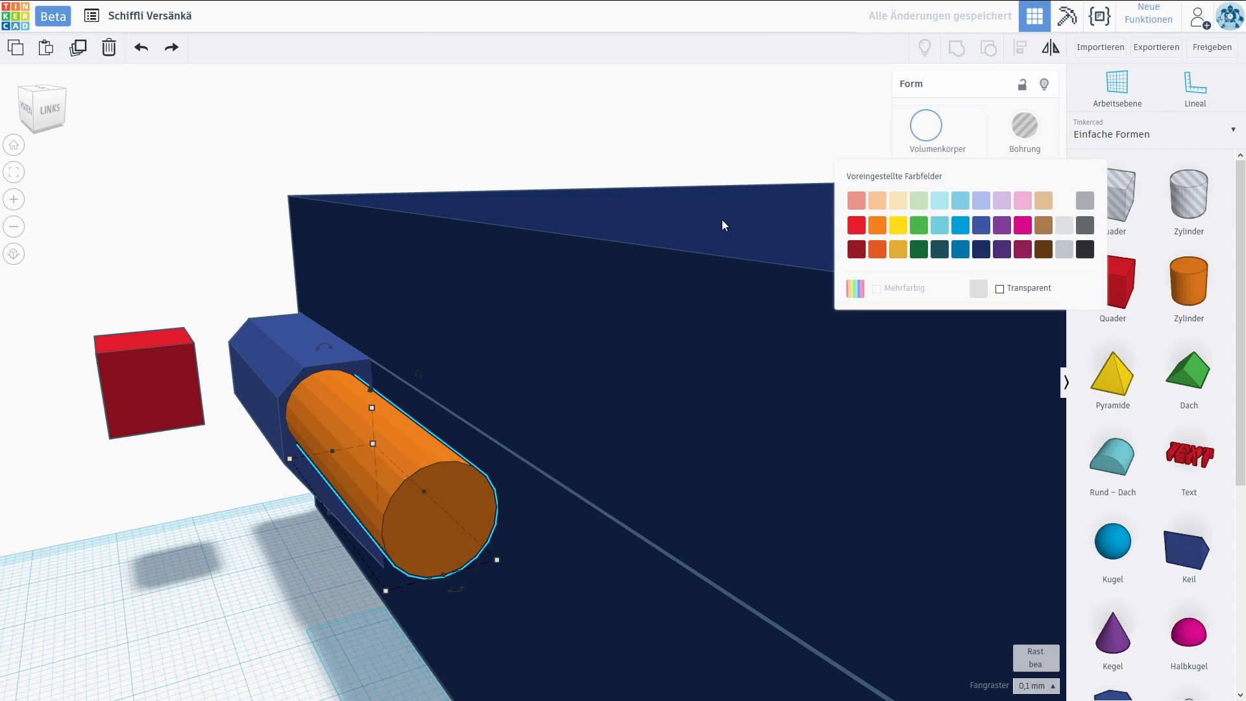
Move the red box over the orange cylinder at the case wall and stretch it to 30 mm long, up to the hinge block.
left_click(190, 512)
left_click(163, 398)
left_click_drag(163, 398, 365, 518)
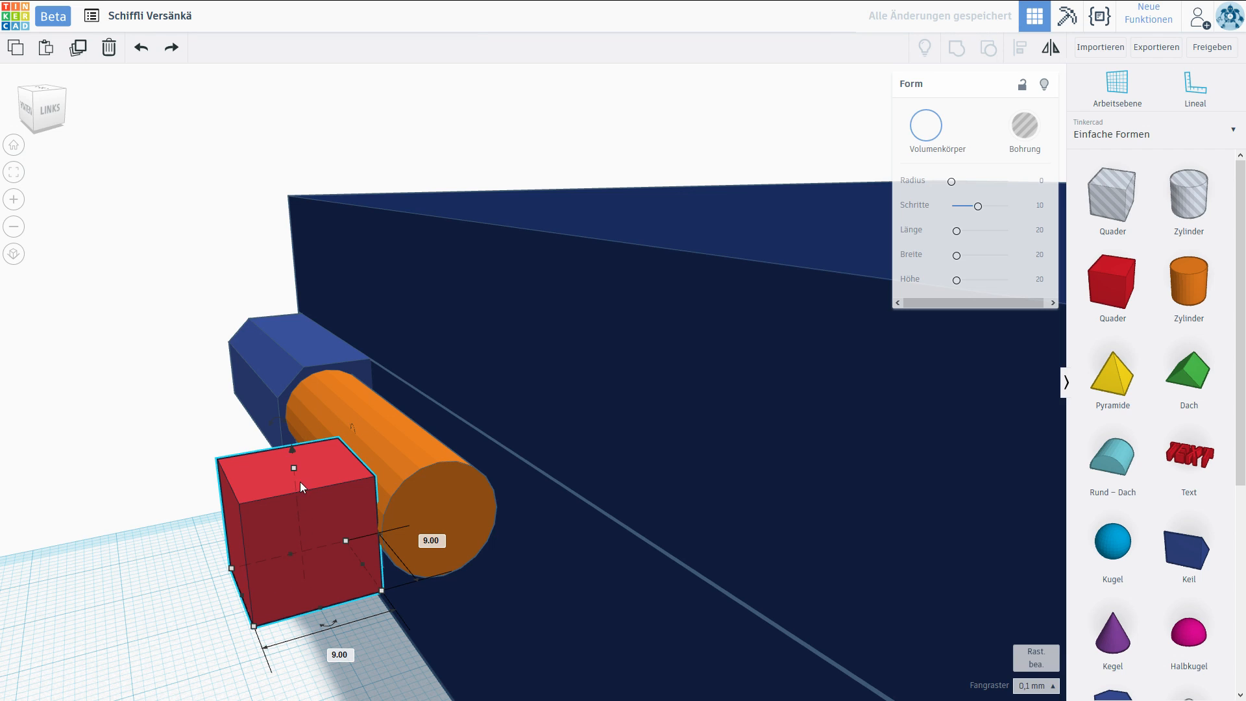
left_click_drag(317, 509, 442, 488)
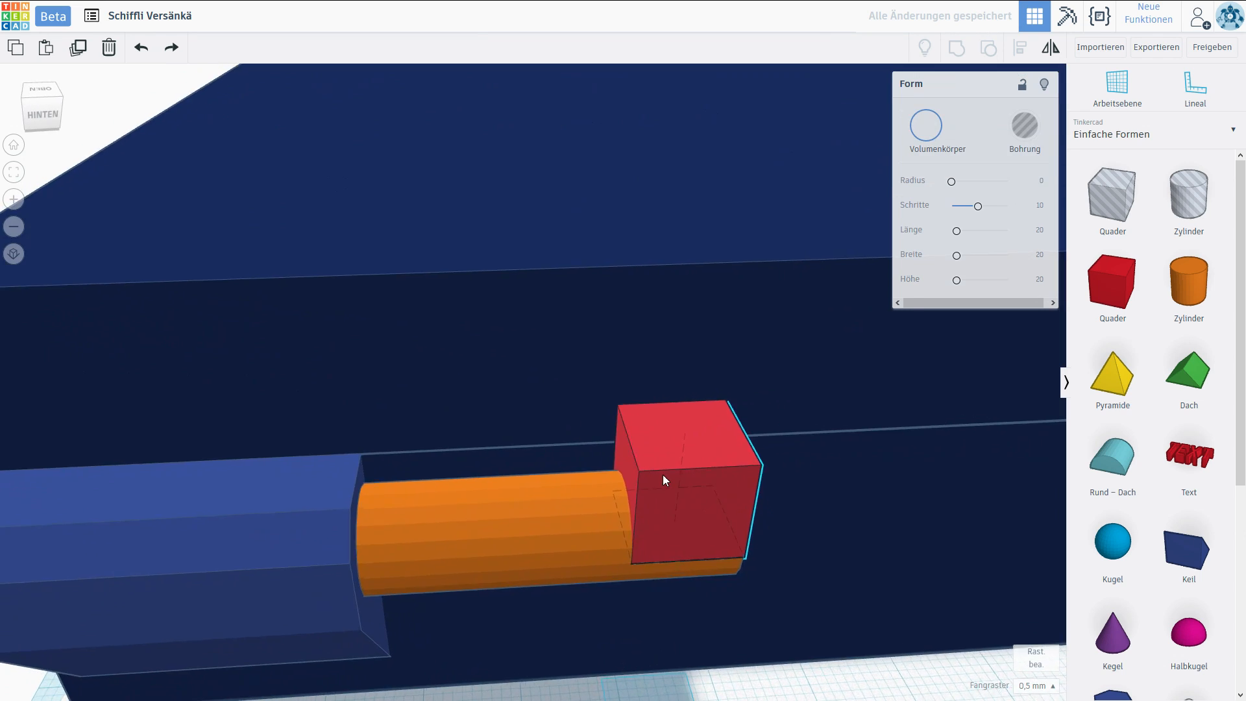
right_click_drag(664, 474, 678, 475)
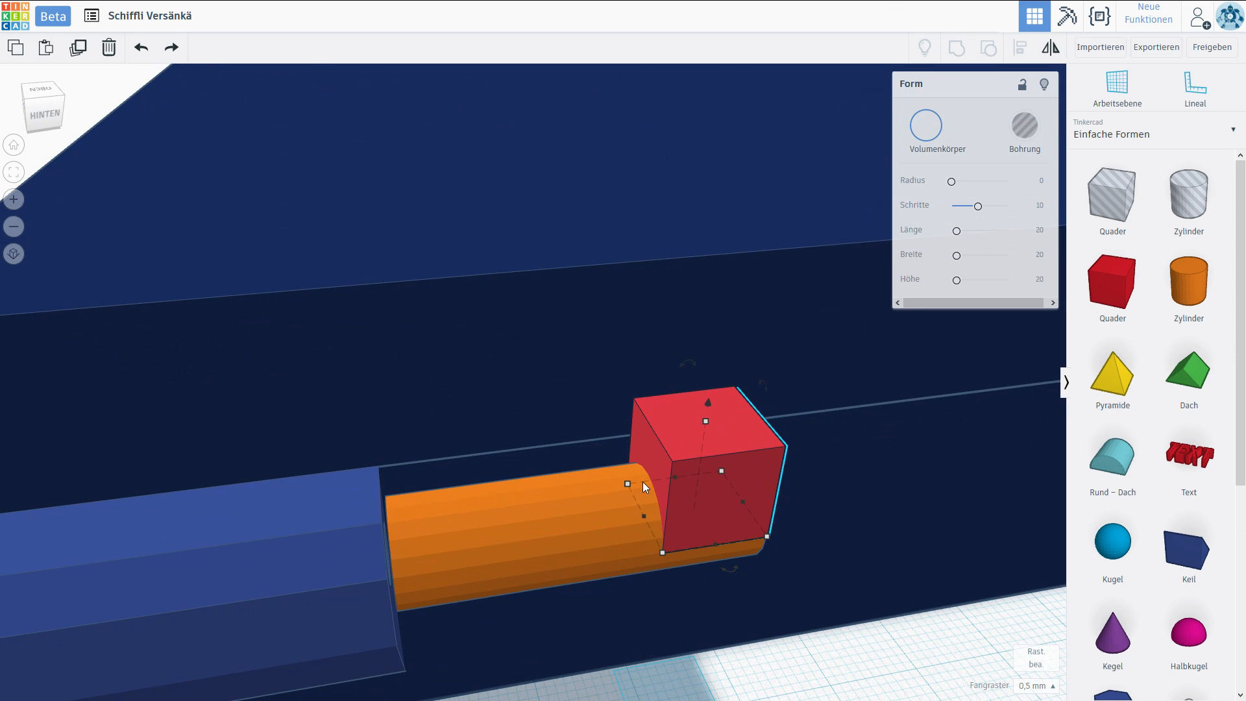
left_click_drag(644, 515, 391, 528)
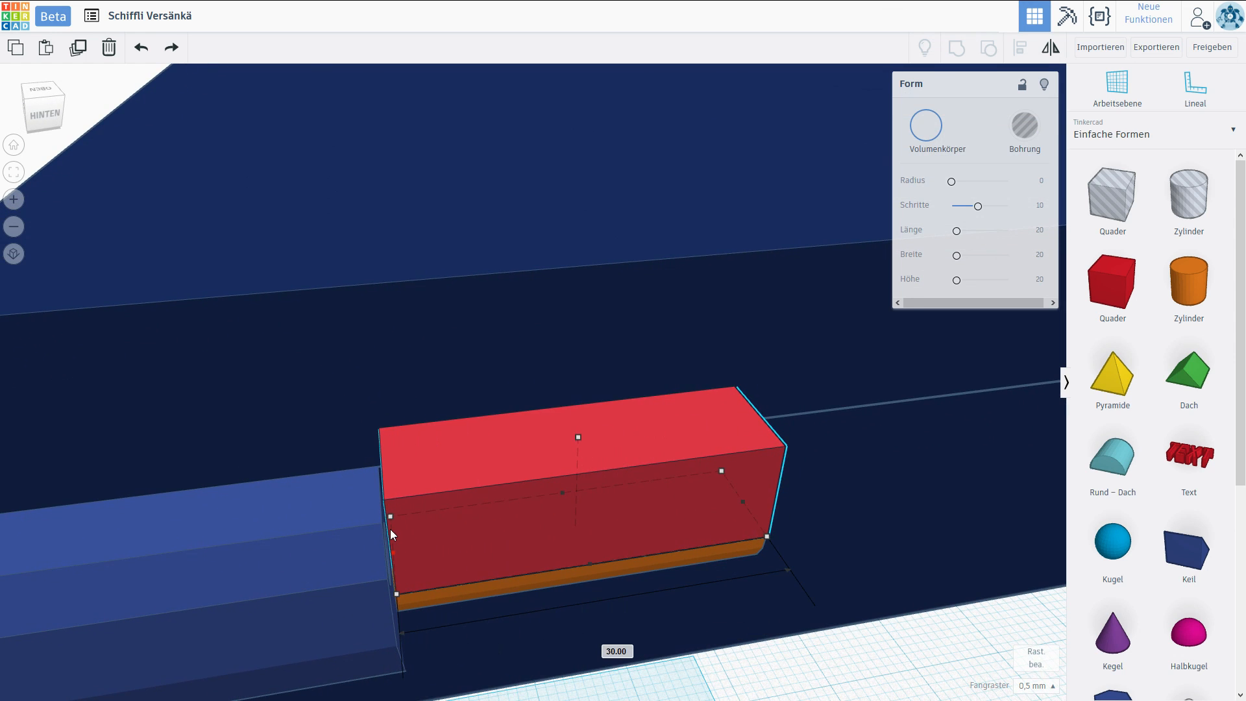
right_click_drag(810, 508, 540, 513)
left_click(175, 566)
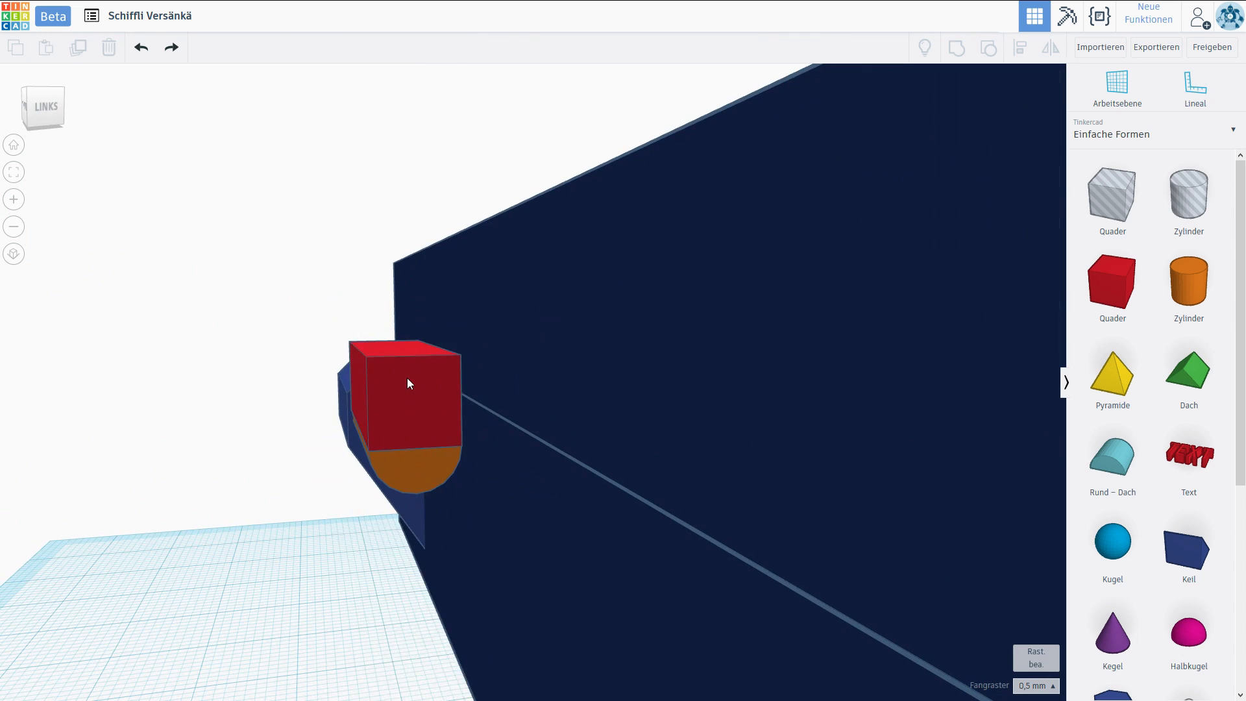
Lower the top of the stretched red box to the seam between the two case halves.
left_click(407, 383)
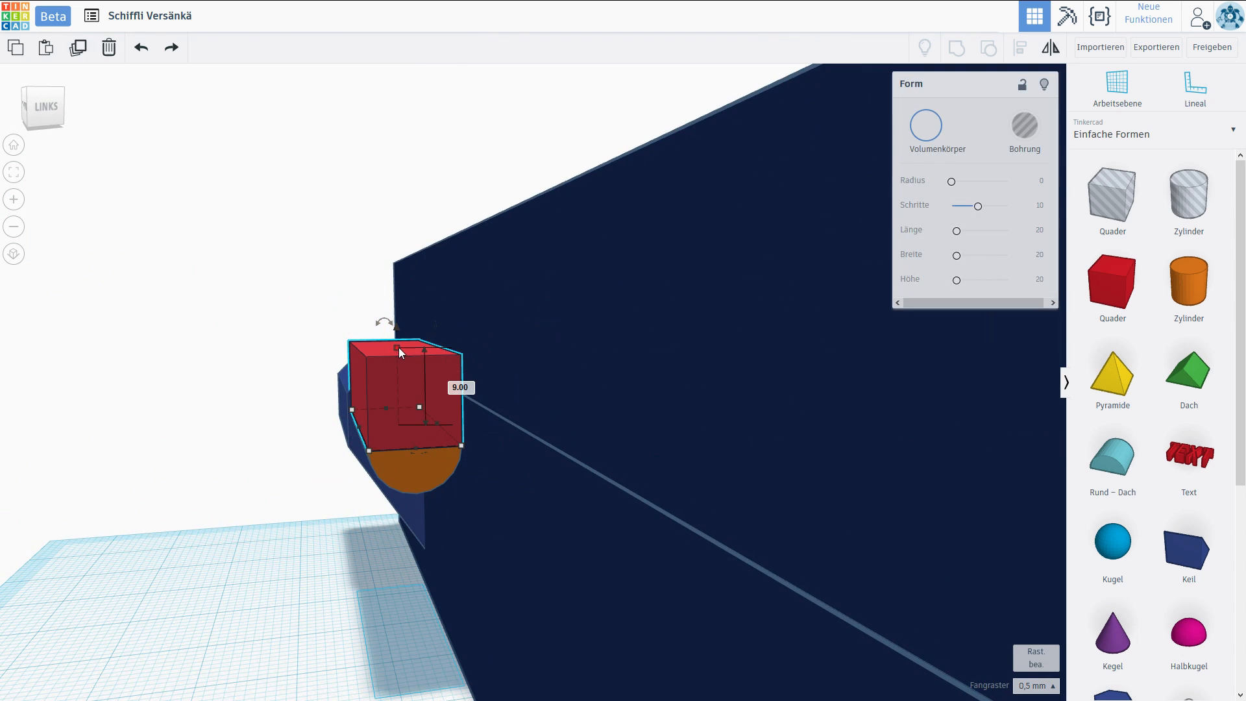
left_click_drag(399, 361, 398, 380)
right_click_drag(458, 392, 410, 384)
left_click_drag(399, 376, 398, 373)
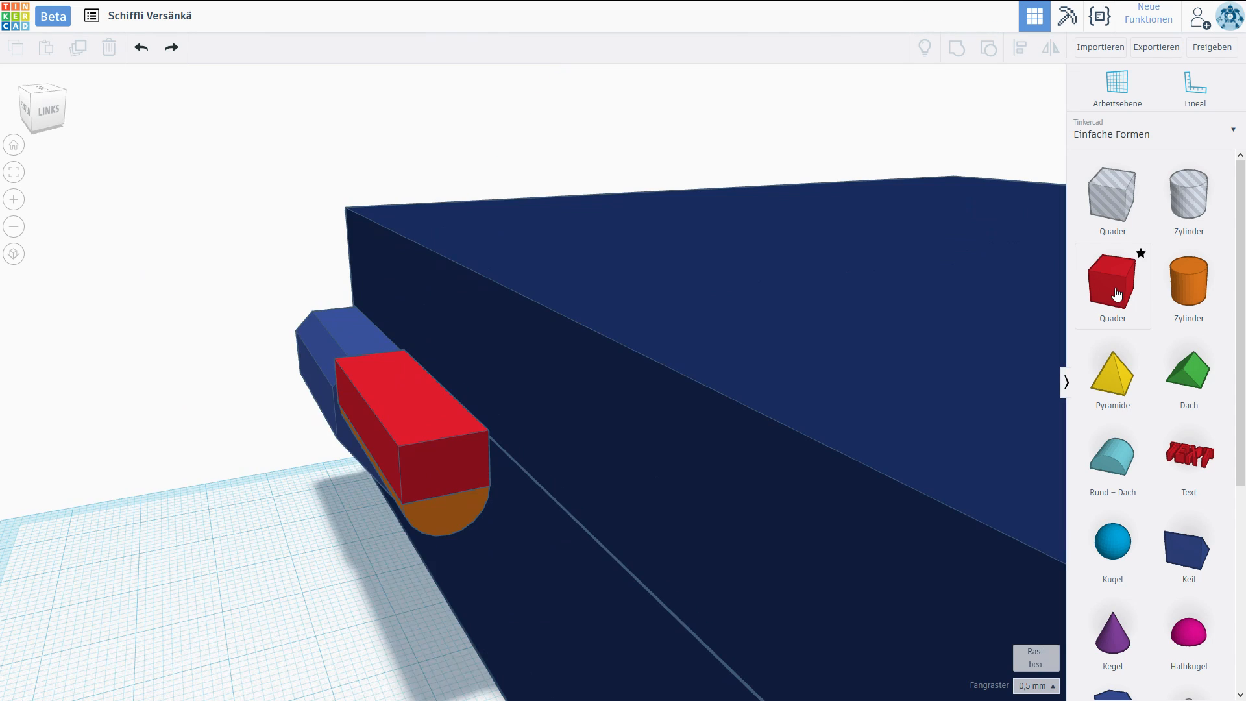
Stack a second box on the first, make it 9.5 mm deep against the upper case half, and raise its top toward the case's top edge.
left_click_drag(1116, 295, 251, 605)
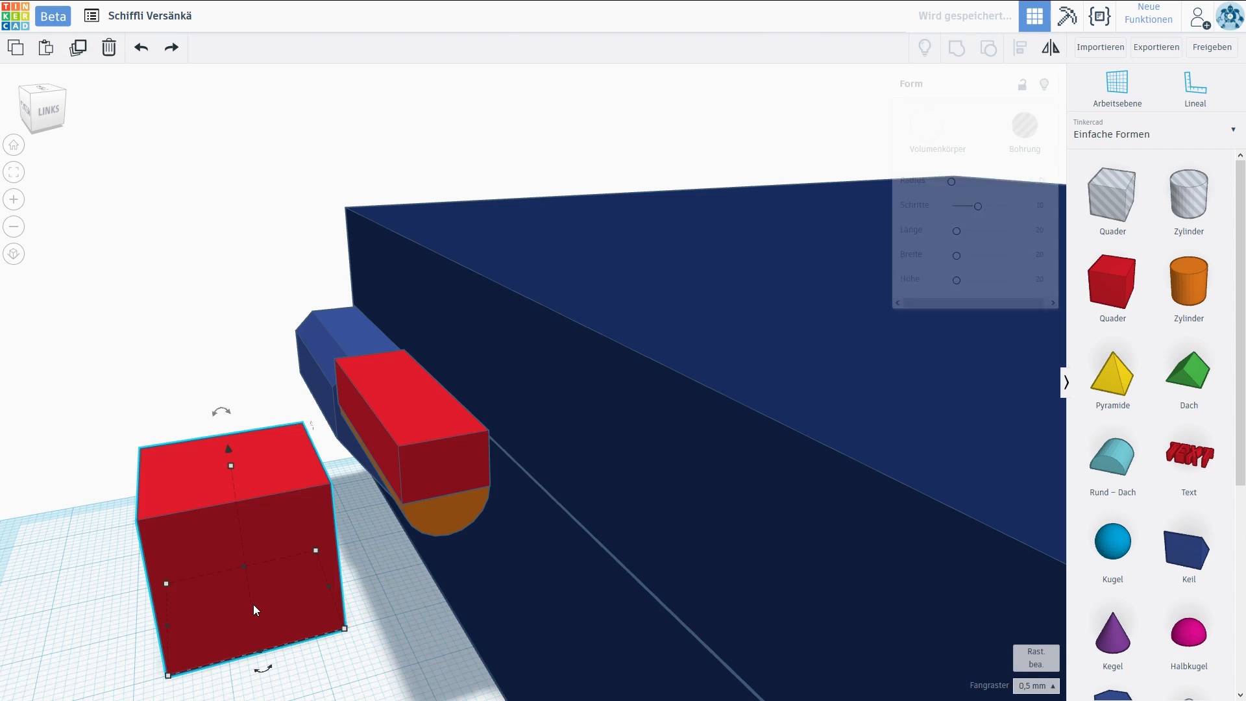
left_click_drag(345, 630, 244, 583)
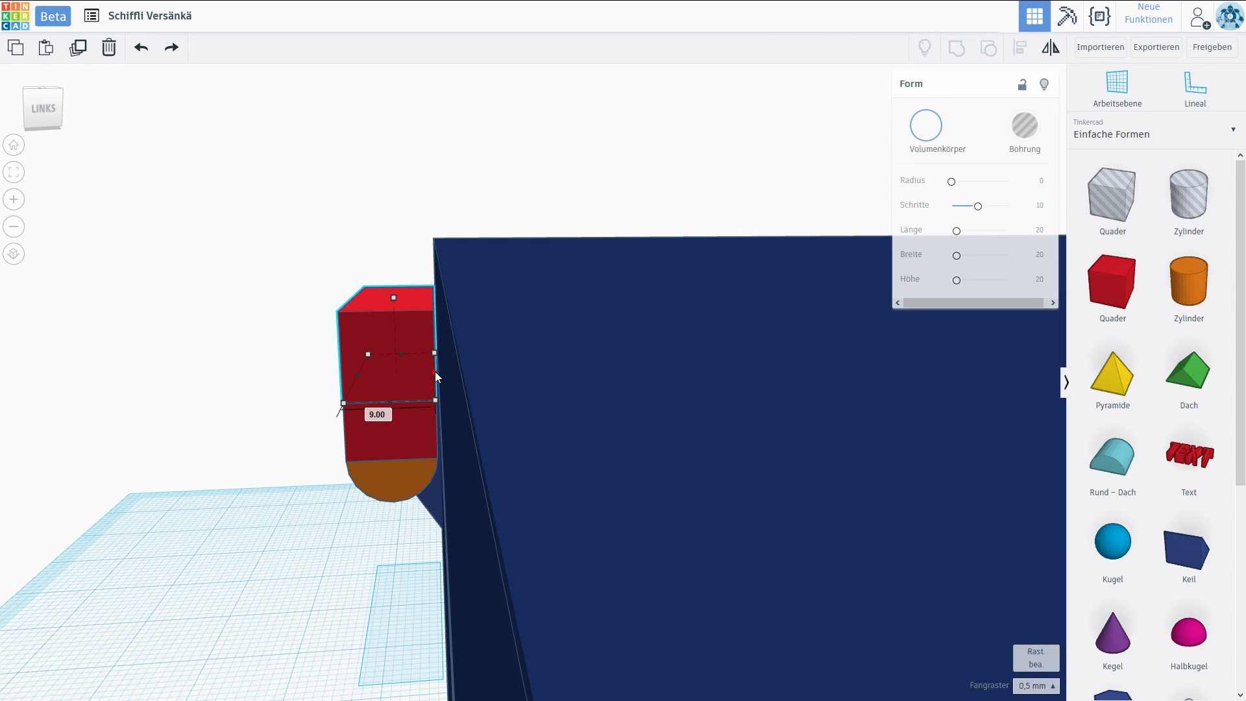
left_click_drag(435, 371, 439, 372)
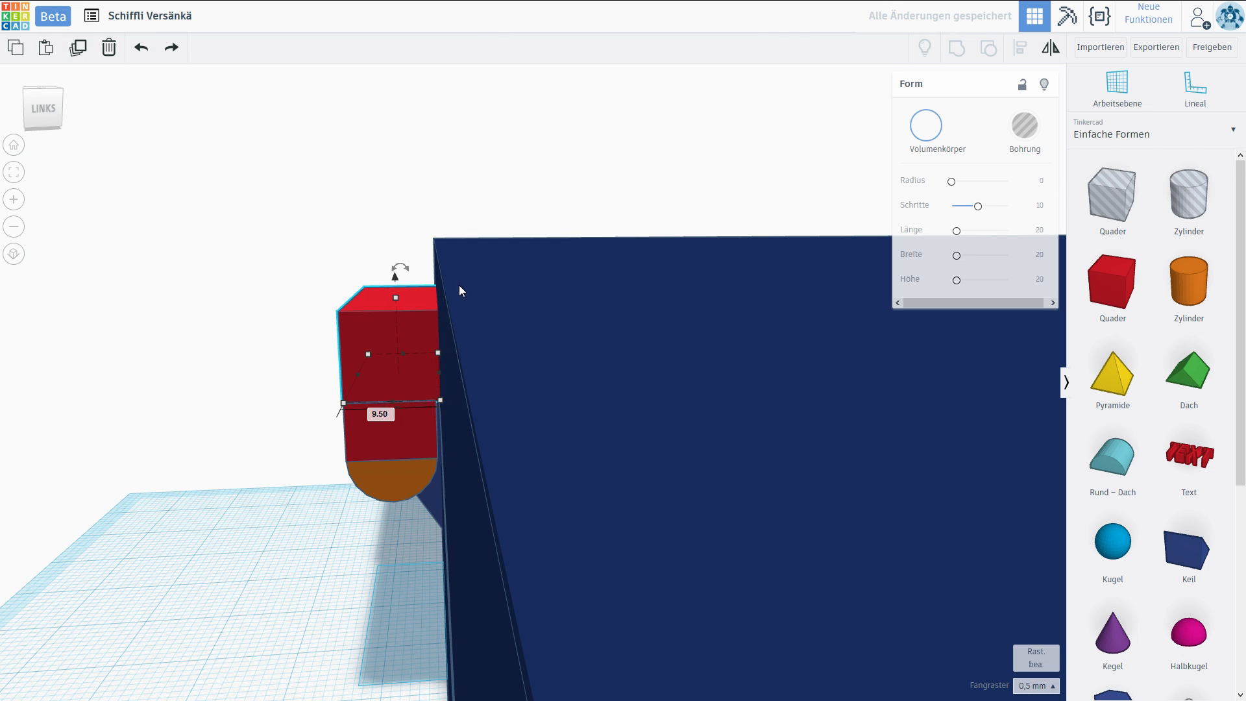
right_click_drag(395, 388, 518, 325)
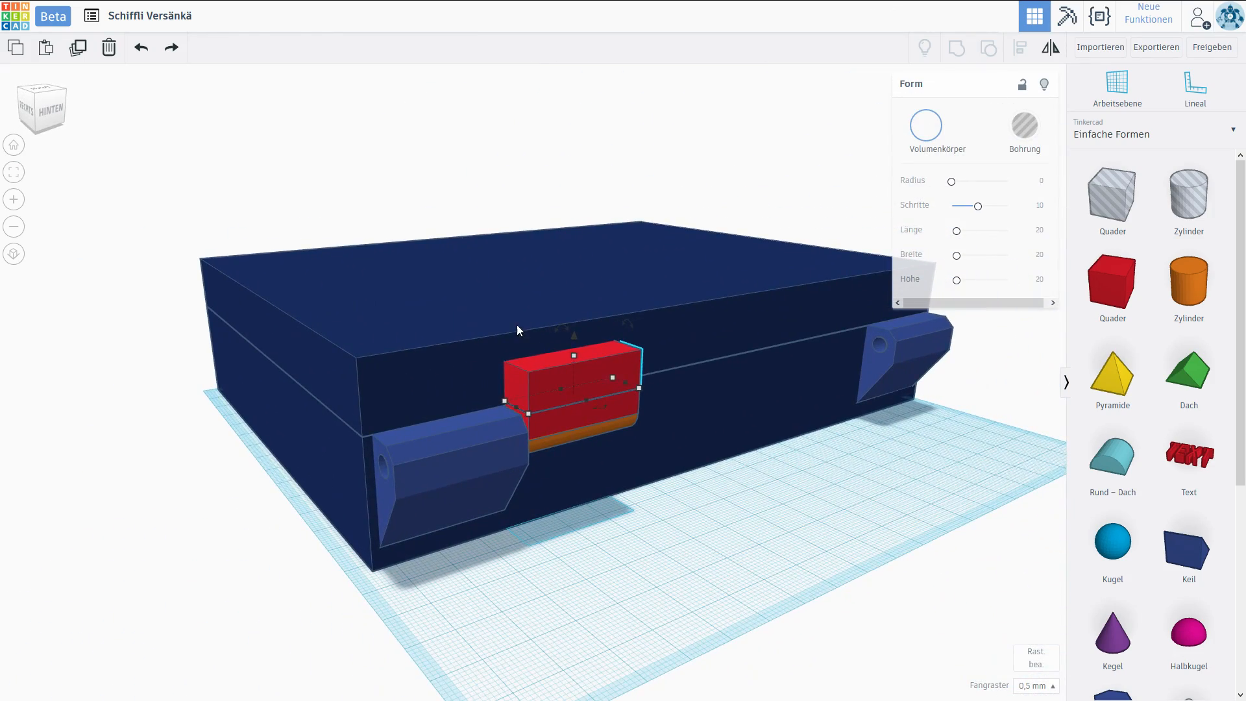
right_click_drag(645, 515, 564, 349)
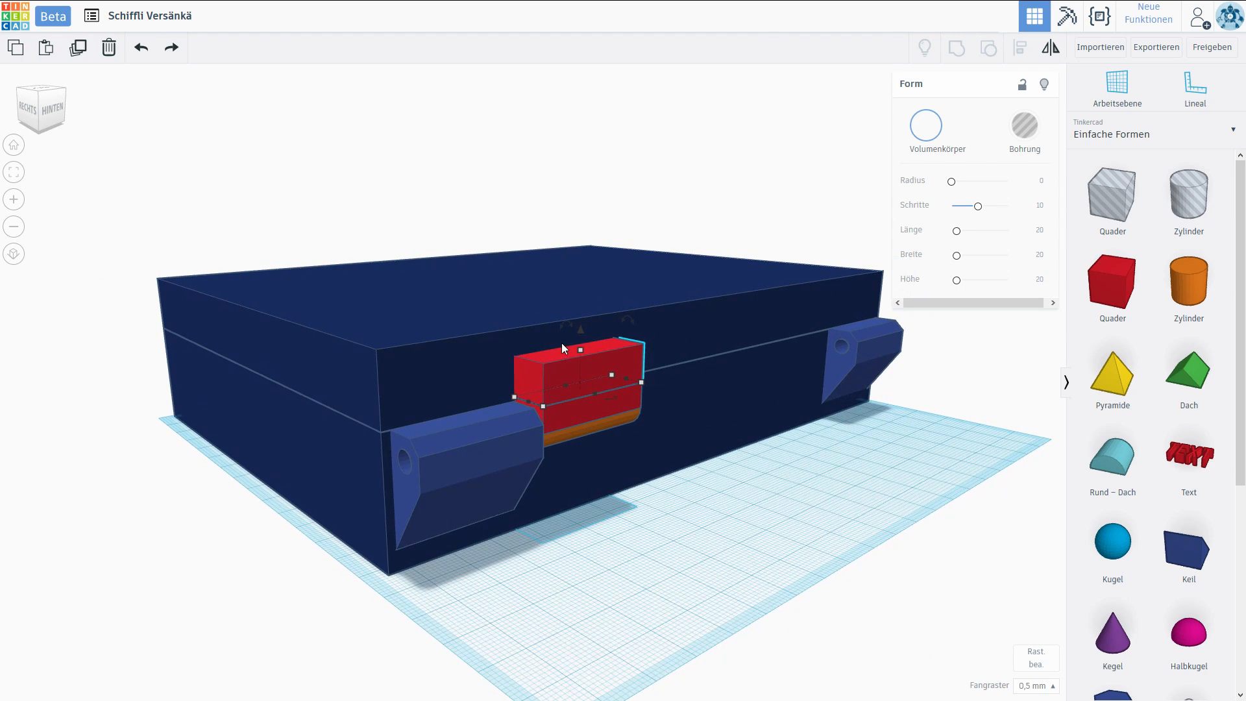
left_click_drag(580, 349, 578, 322)
Try to group the orange cylinder with the two red boxes into one hinge part.
left_click(845, 493)
right_click_drag(845, 492, 487, 509)
left_click(506, 465)
left_click(506, 443, "shift")
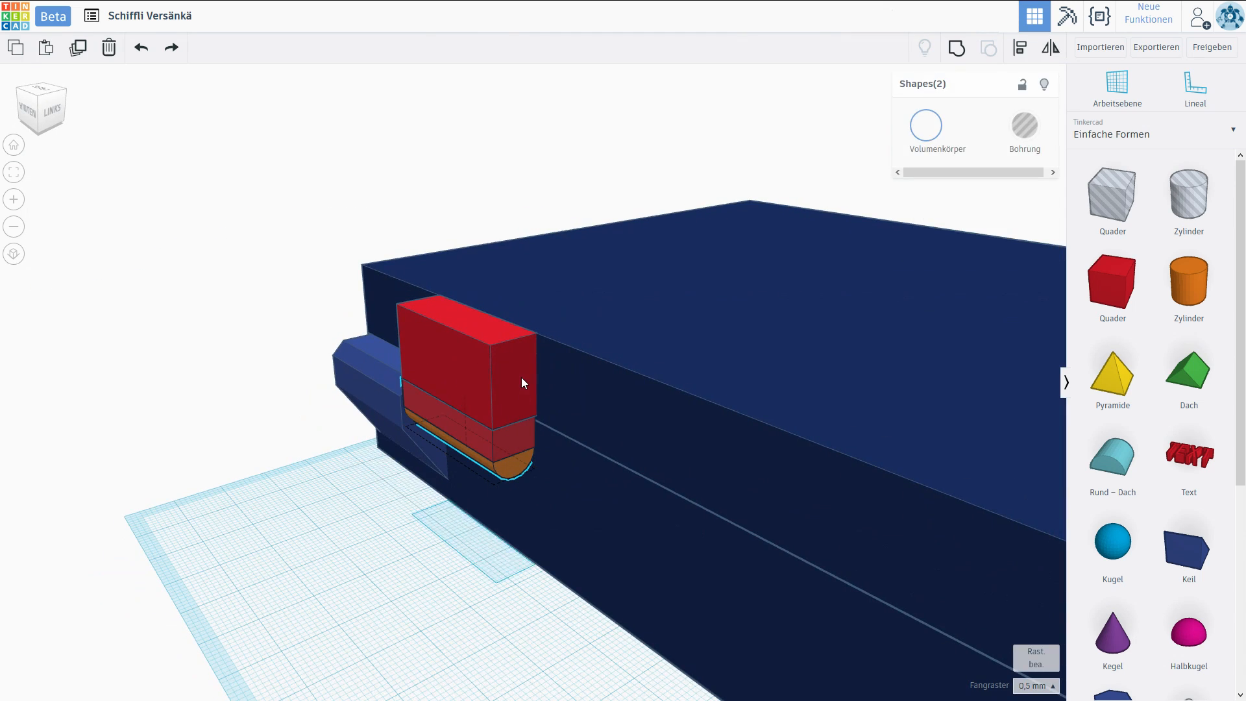
left_click(521, 376, "shift")
left_click(956, 47)
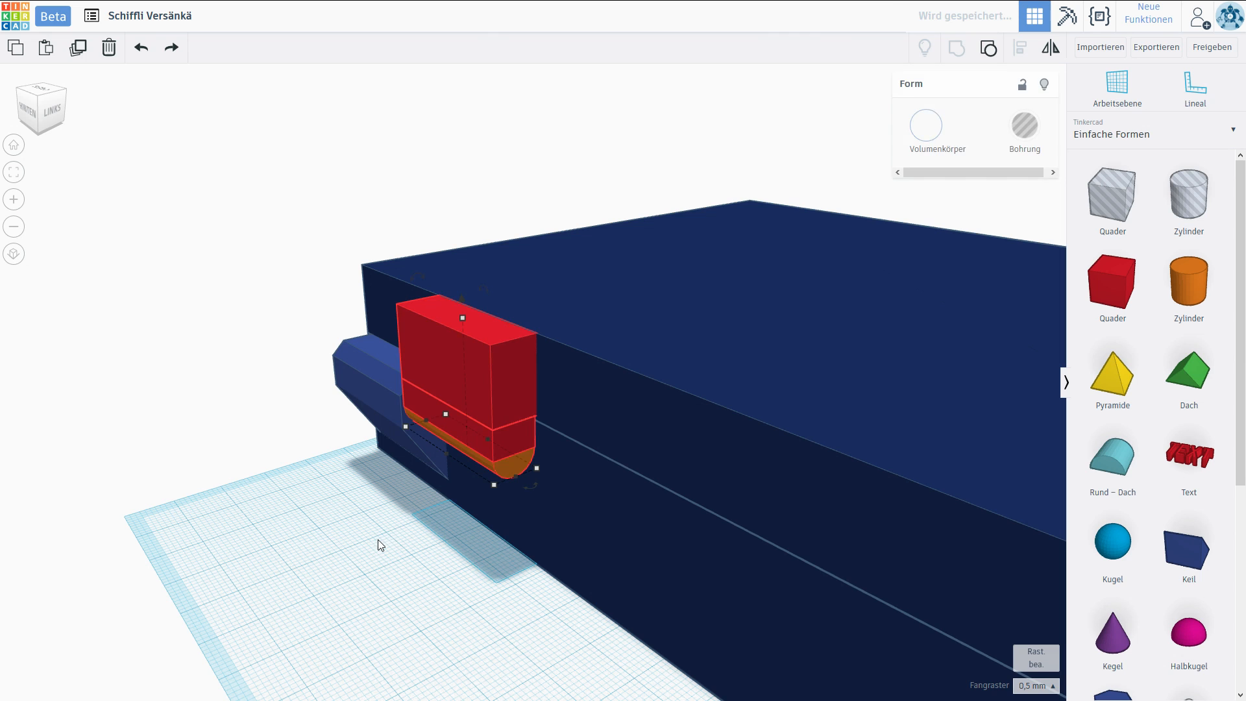
Nudge the two red boxes along the wall on a 0.1 mm snap grid to line them up with the cylinder.
left_click(379, 558)
right_click_drag(453, 579, 472, 562)
scroll(472, 562, "up", 4)
scroll(430, 451, "up", 2)
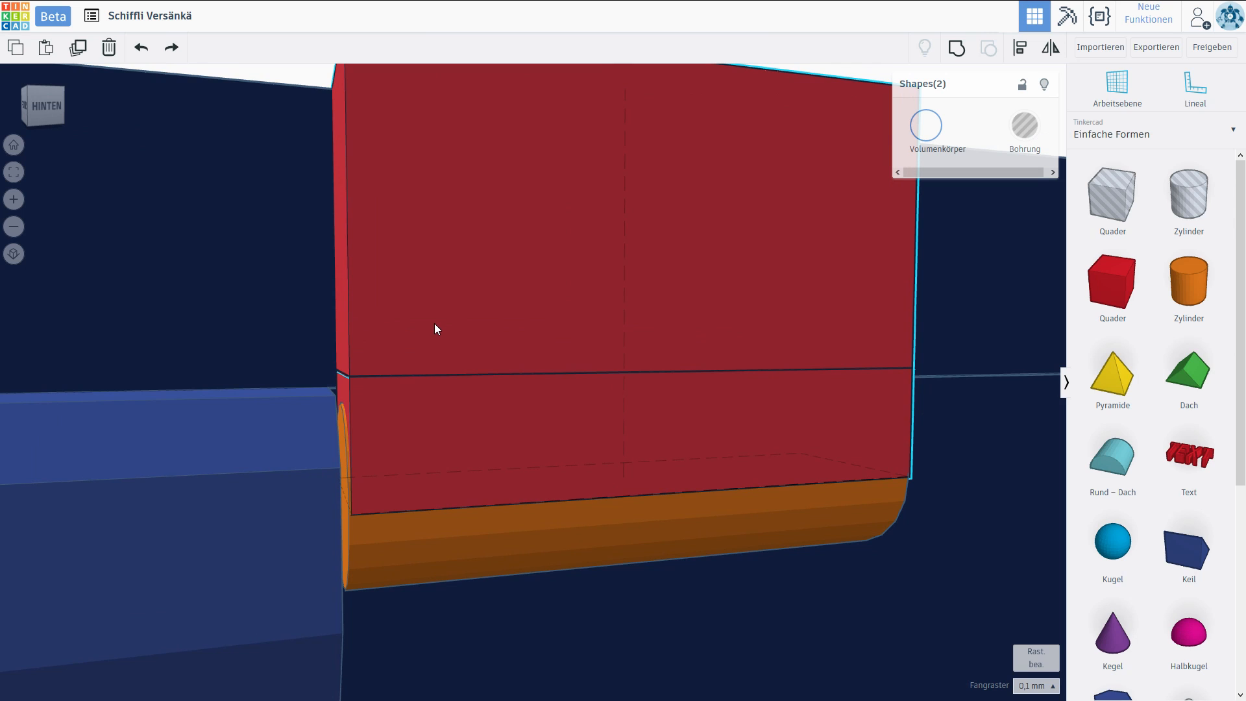
left_click(435, 323)
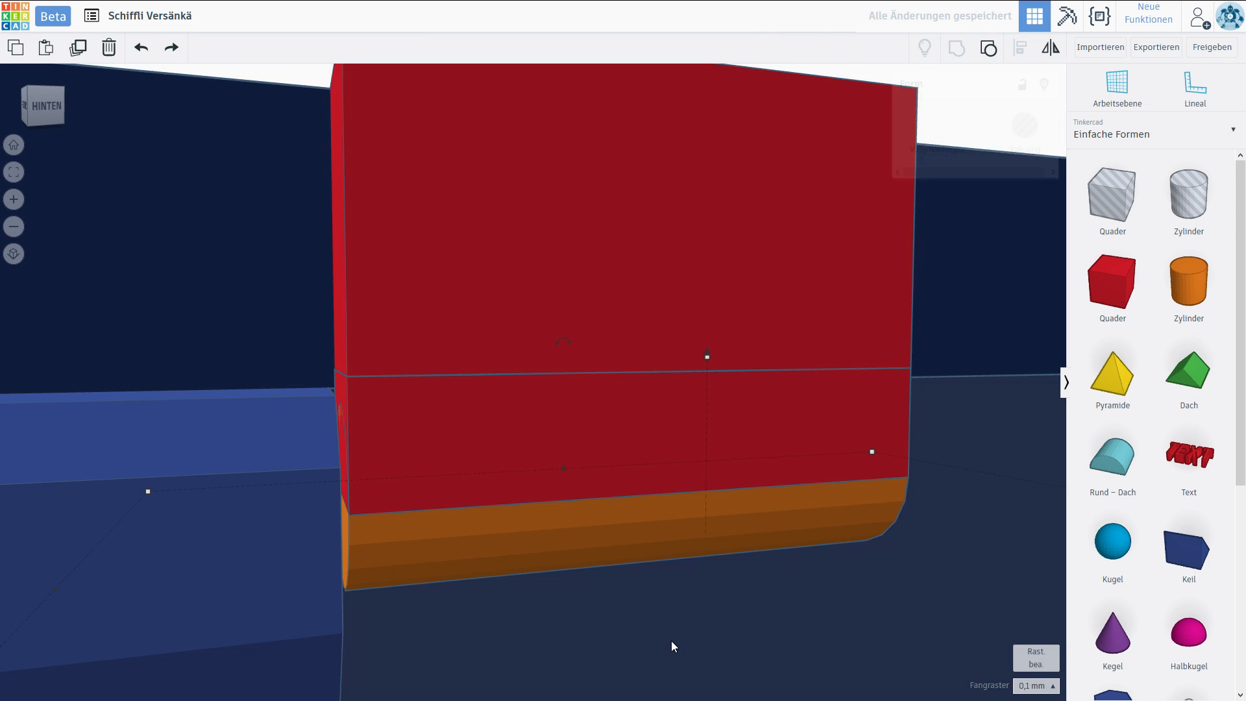
Group the two red boxes and the orange cylinder into a single round-ended hinge part.
scroll(681, 625, "down", 5)
left_click(784, 201)
left_click(583, 473)
left_click(564, 320, "shift")
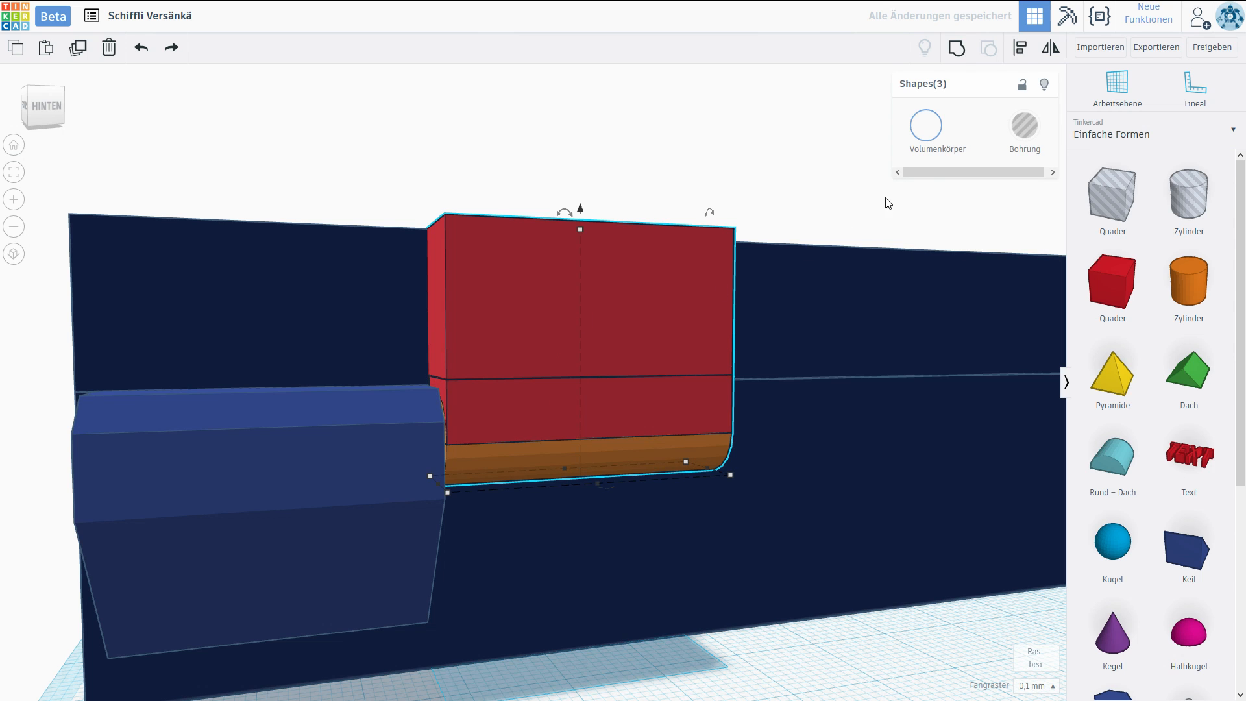
left_click(957, 48)
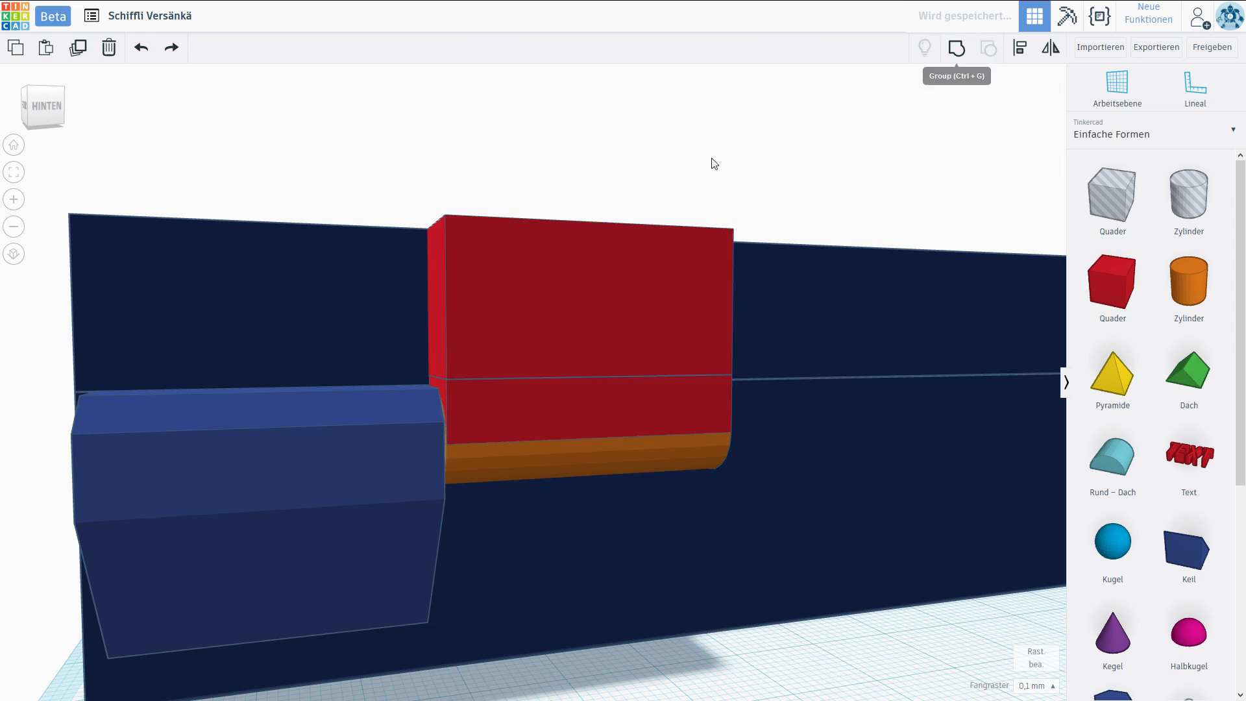
right_click_drag(653, 189, 484, 207)
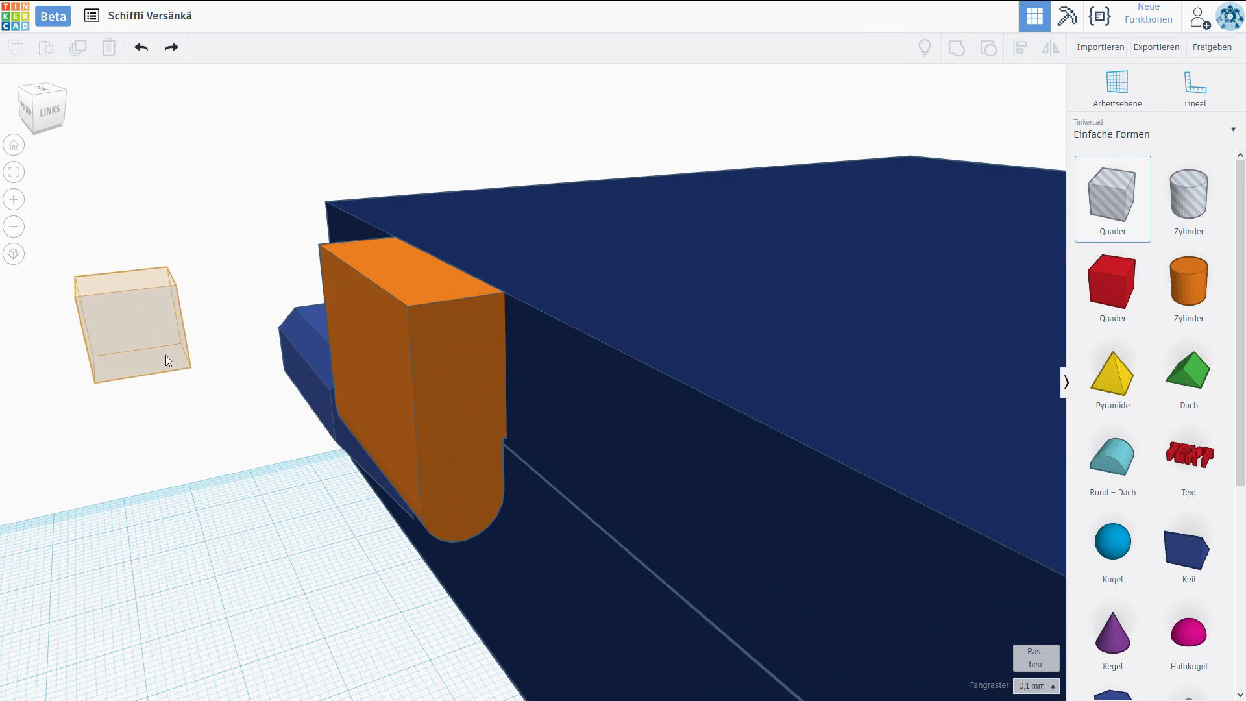
Chamfer the orange hinge part's upper outer edge by grouping it with a diagonally rotated box hole stretched along the edge.
left_click(166, 359)
left_click_drag(145, 243, 213, 253)
left_click_drag(180, 306, 384, 200)
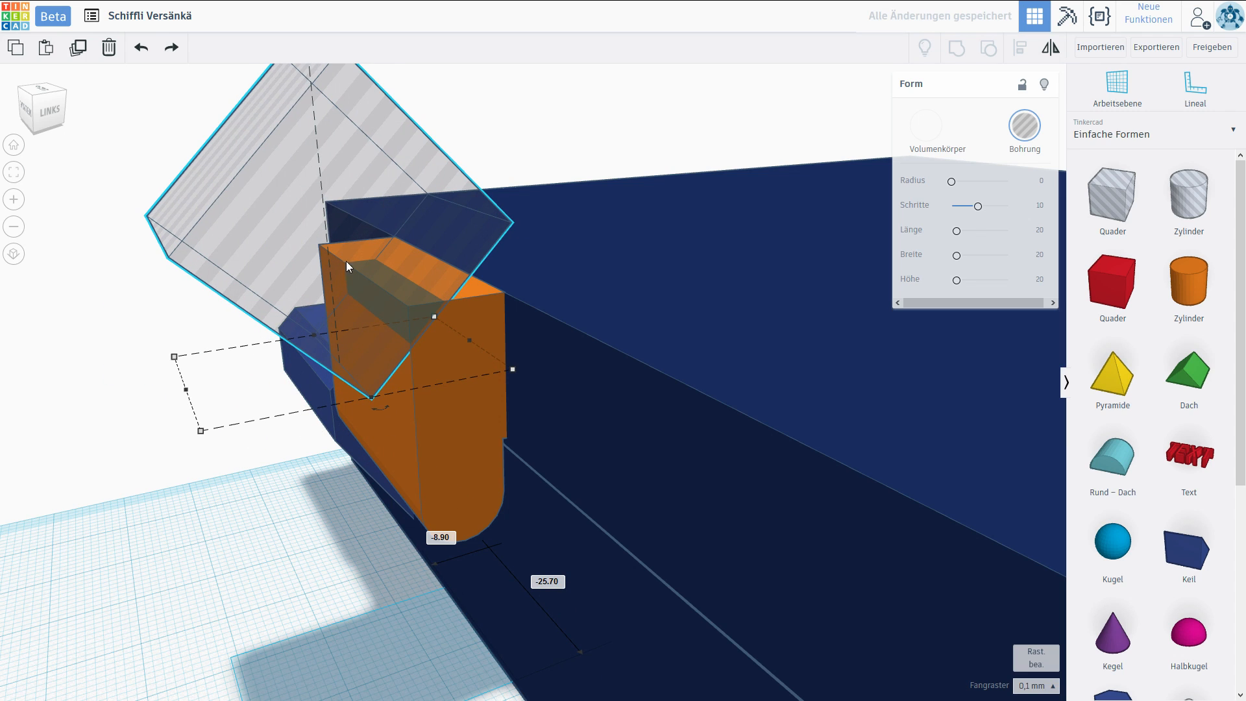
left_click_drag(430, 322, 254, 289)
left_click(434, 370, "shift")
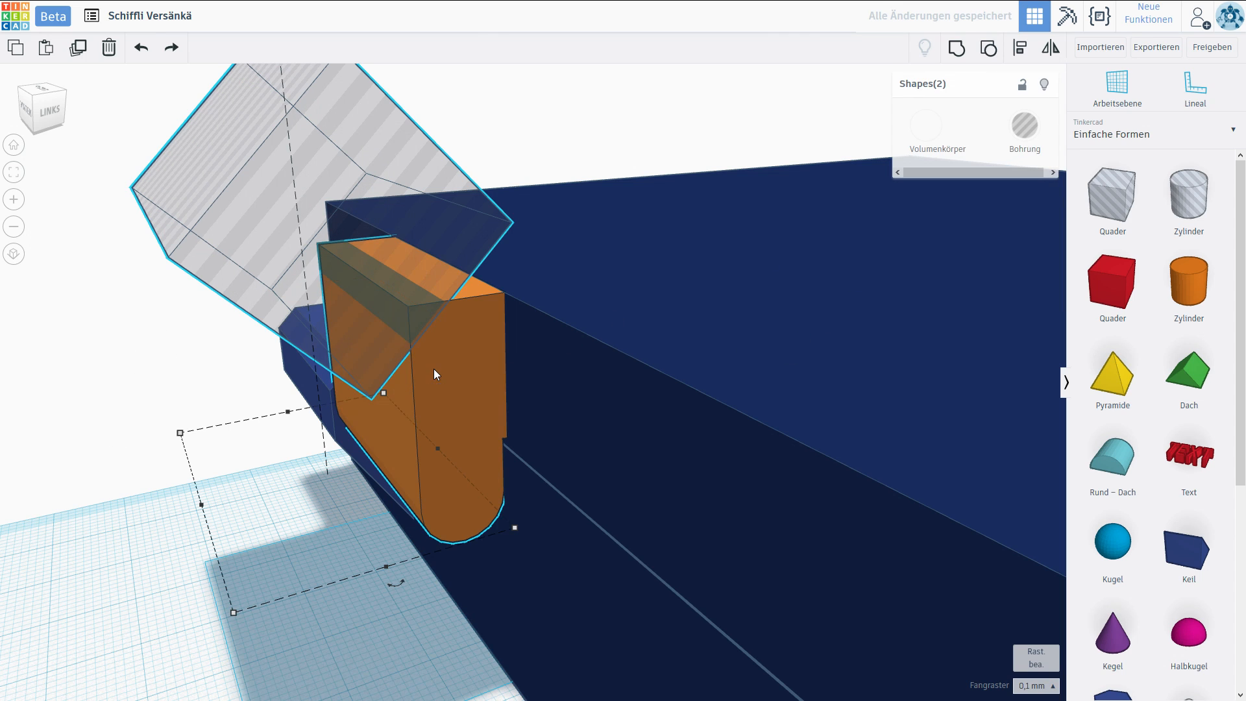
left_click(956, 47)
left_click(509, 103)
right_click_drag(509, 102, 468, 134)
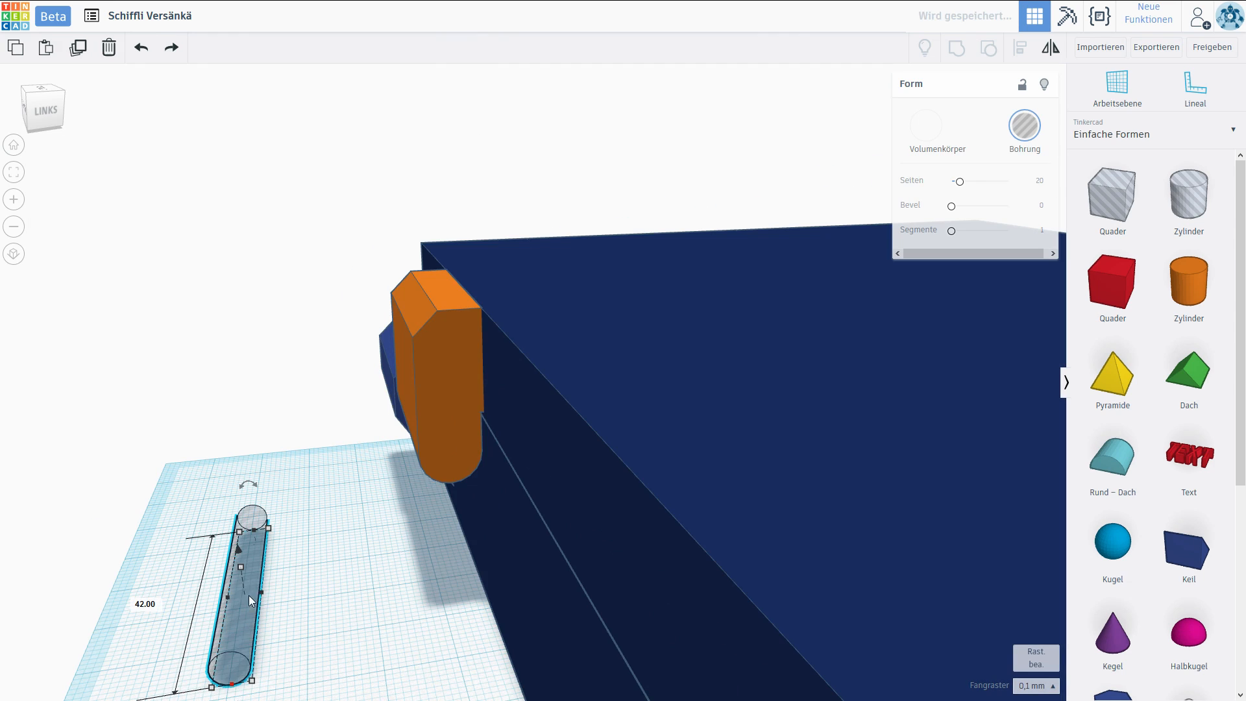
Bore the orange hinge part's rounded end by grouping it with a cylinder hole running in line with the hinge block's bore.
left_click_drag(248, 594, 443, 387)
right_click_drag(272, 510, 703, 500)
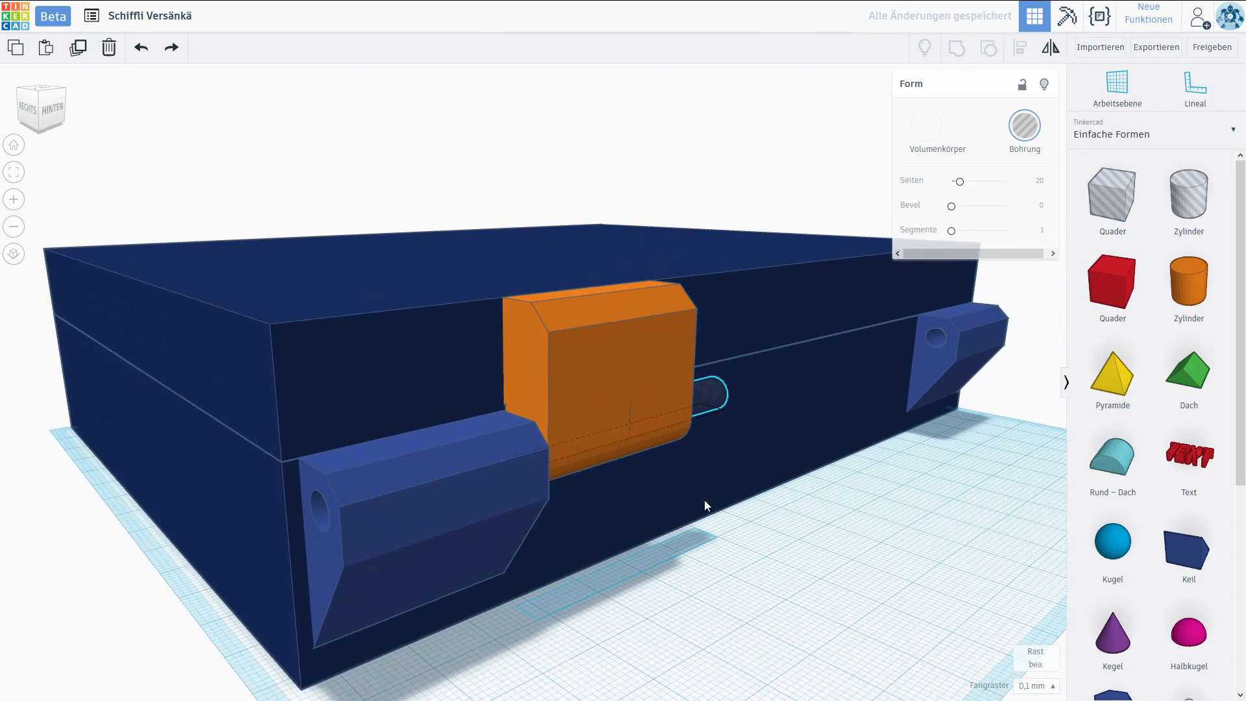
left_click_drag(496, 477, 266, 550)
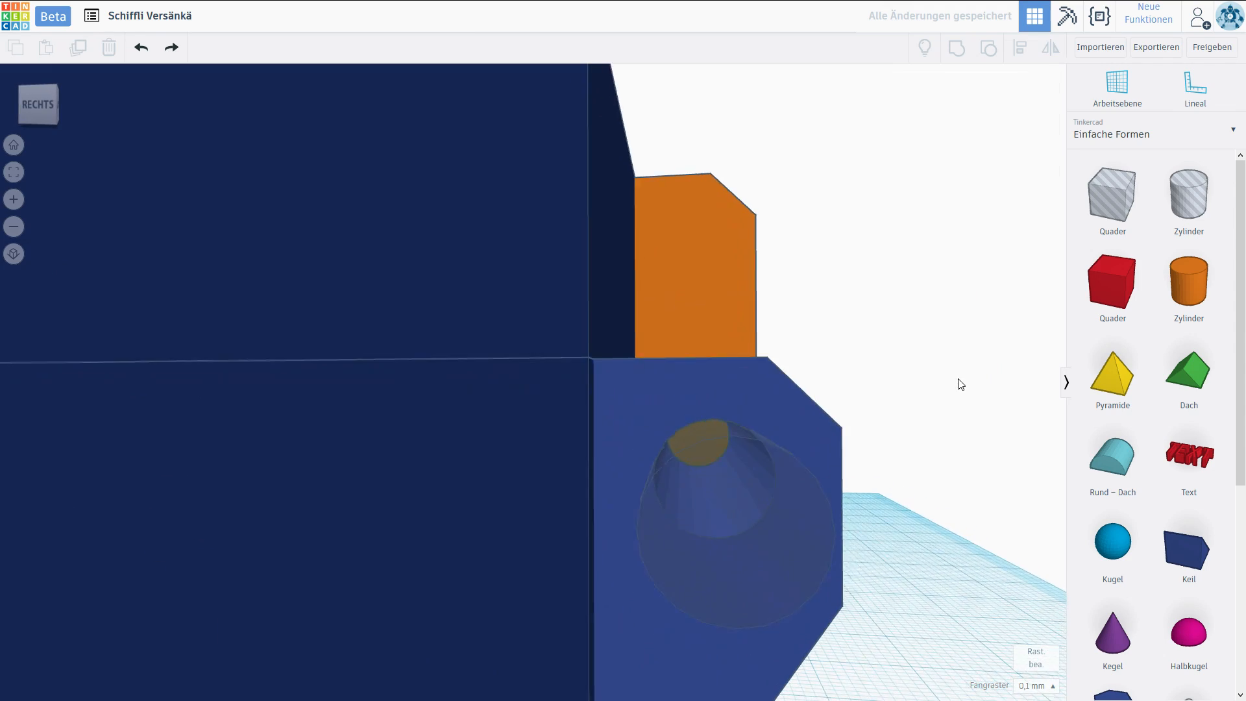
right_click_drag(957, 380, 446, 403)
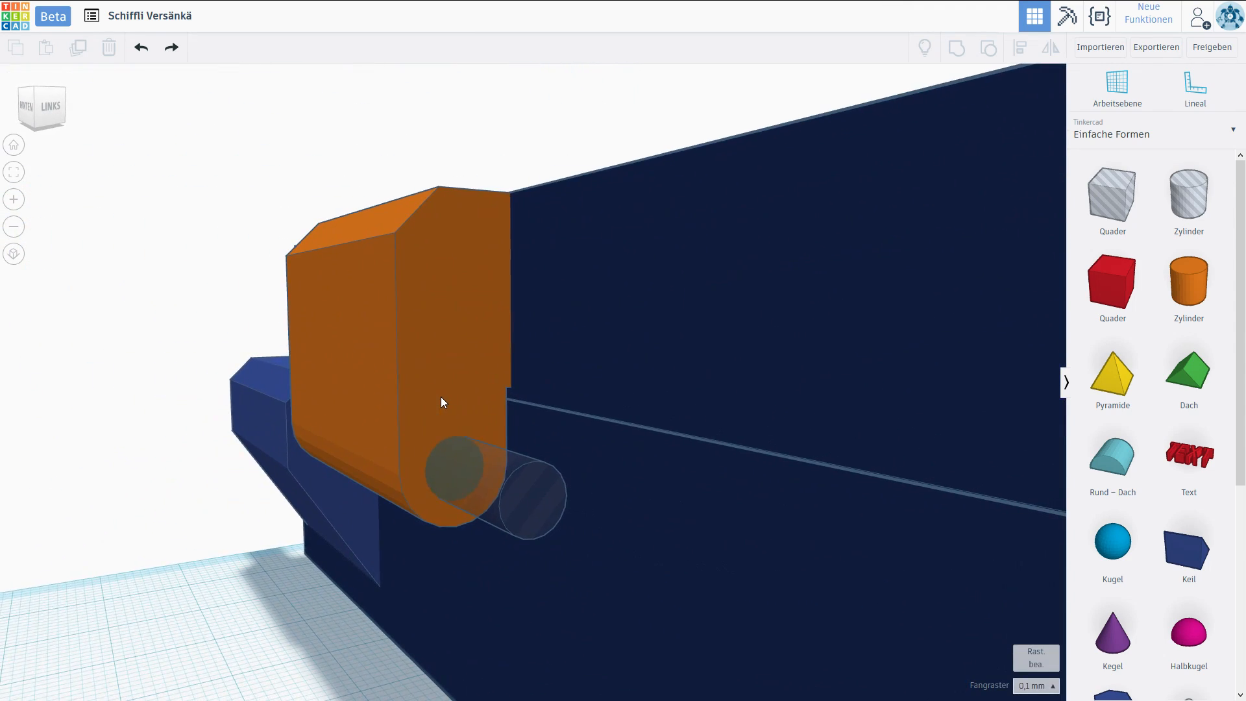
left_click(461, 473)
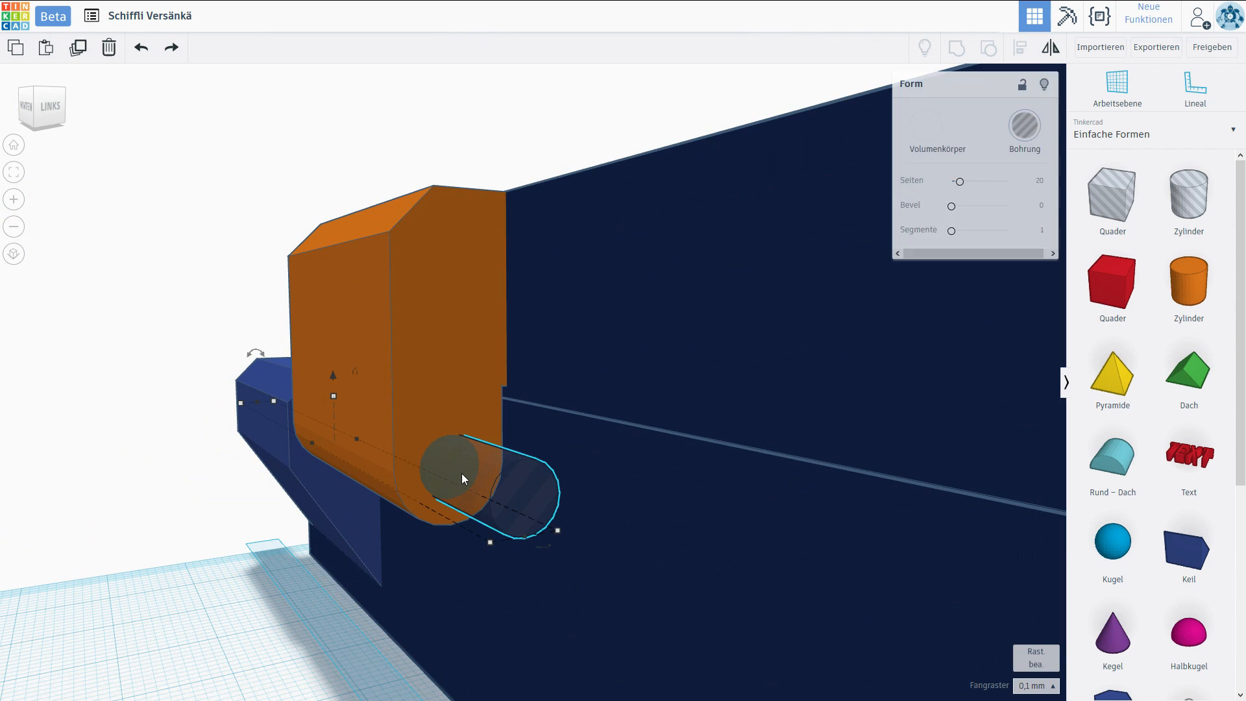
left_click(470, 350, "shift")
left_click(958, 51)
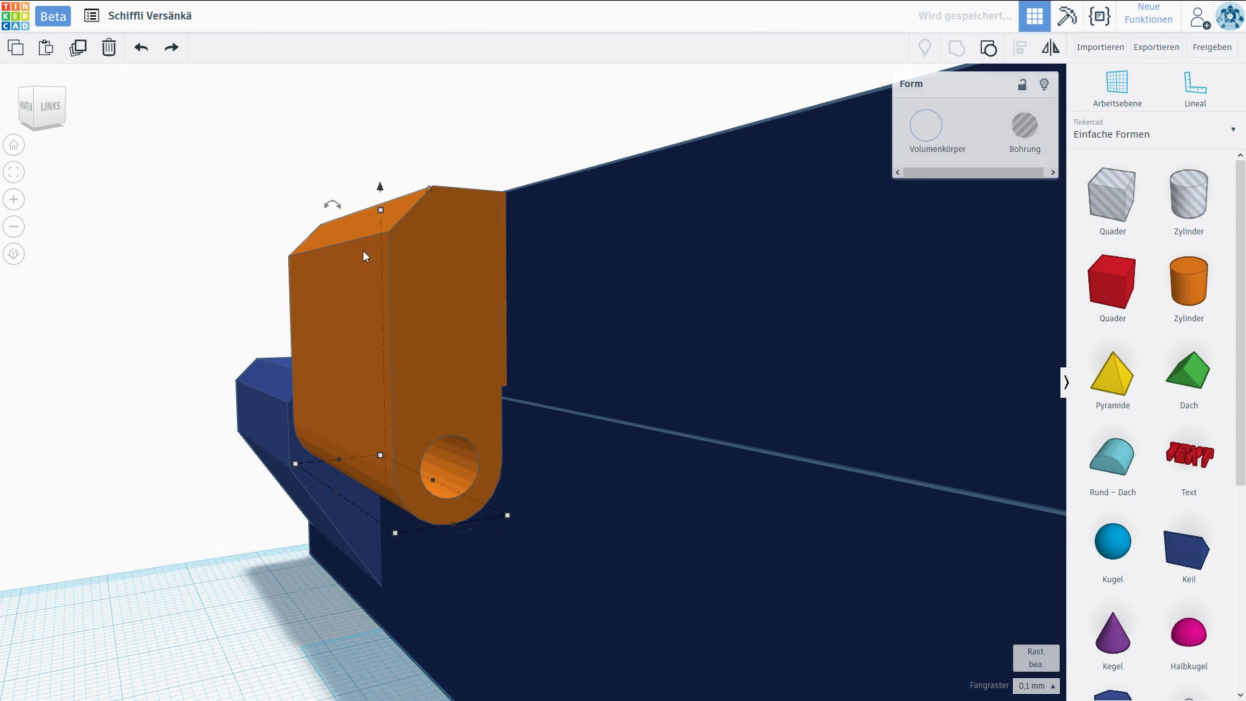
Examine the bored hinge part against the case wall and the lower hinge blocks from several sides.
left_click(170, 345)
scroll(361, 370, "up", 5)
right_click_drag(342, 367, 824, 462)
scroll(823, 463, "down", 3)
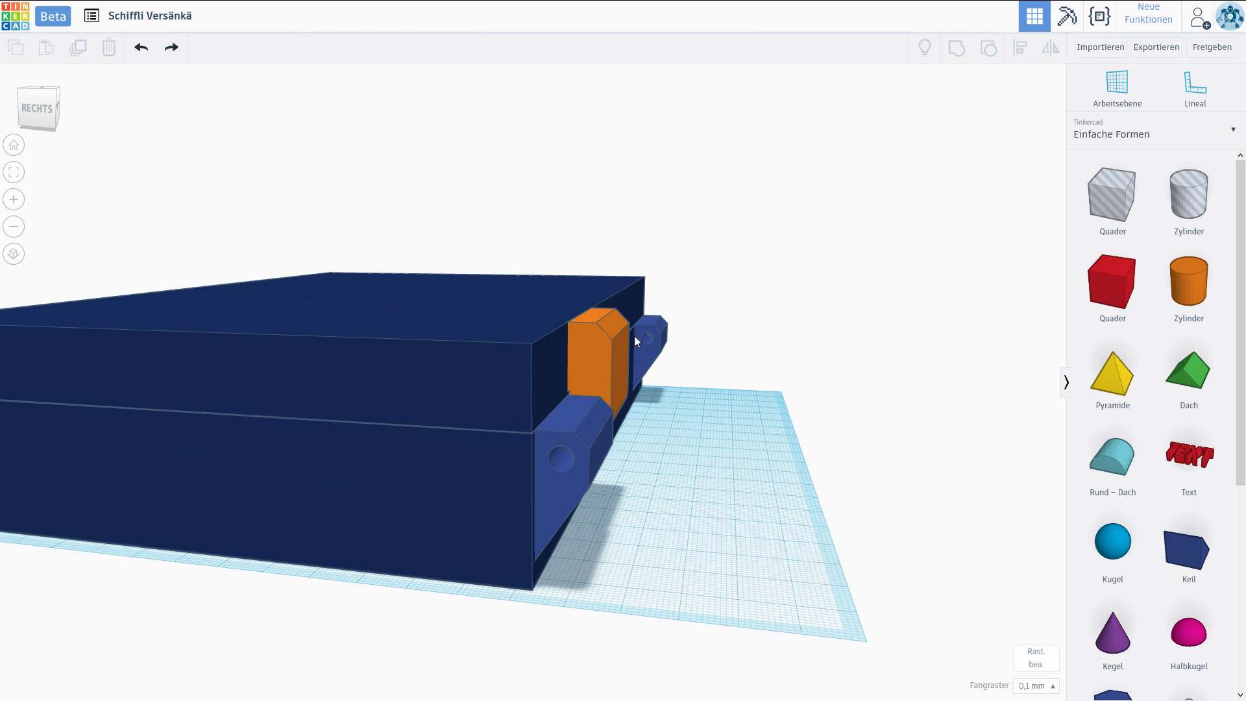
right_click_drag(837, 430, 463, 380)
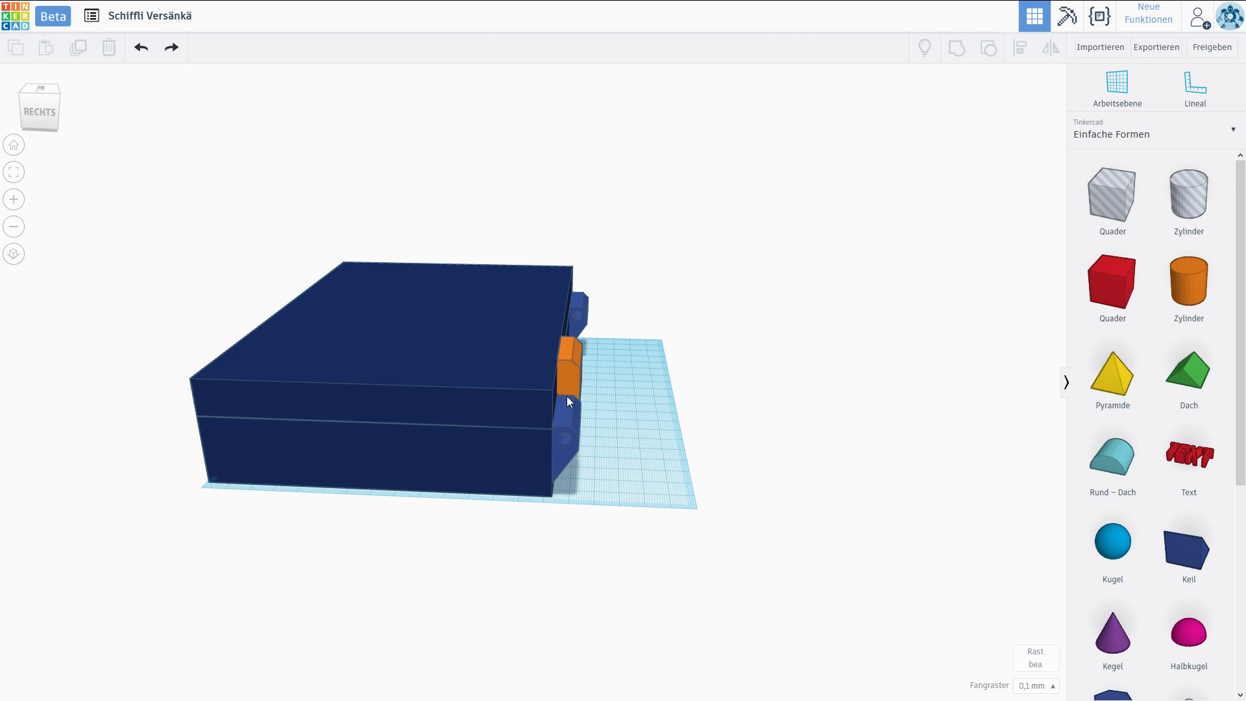
right_click_drag(676, 392, 355, 420)
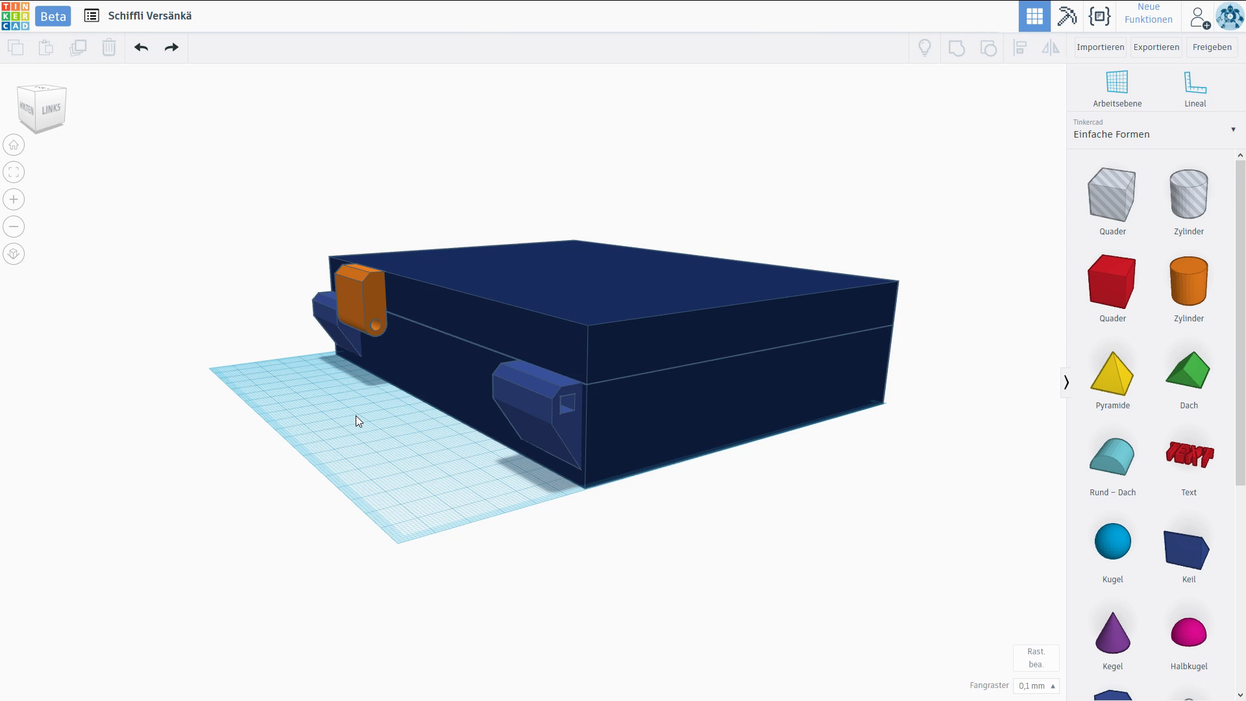
scroll(356, 415, "up", 4)
Duplicate the orange hinge part and place the copy beside the hinge block at the wall's other end, leaving a small gap.
left_click(346, 312)
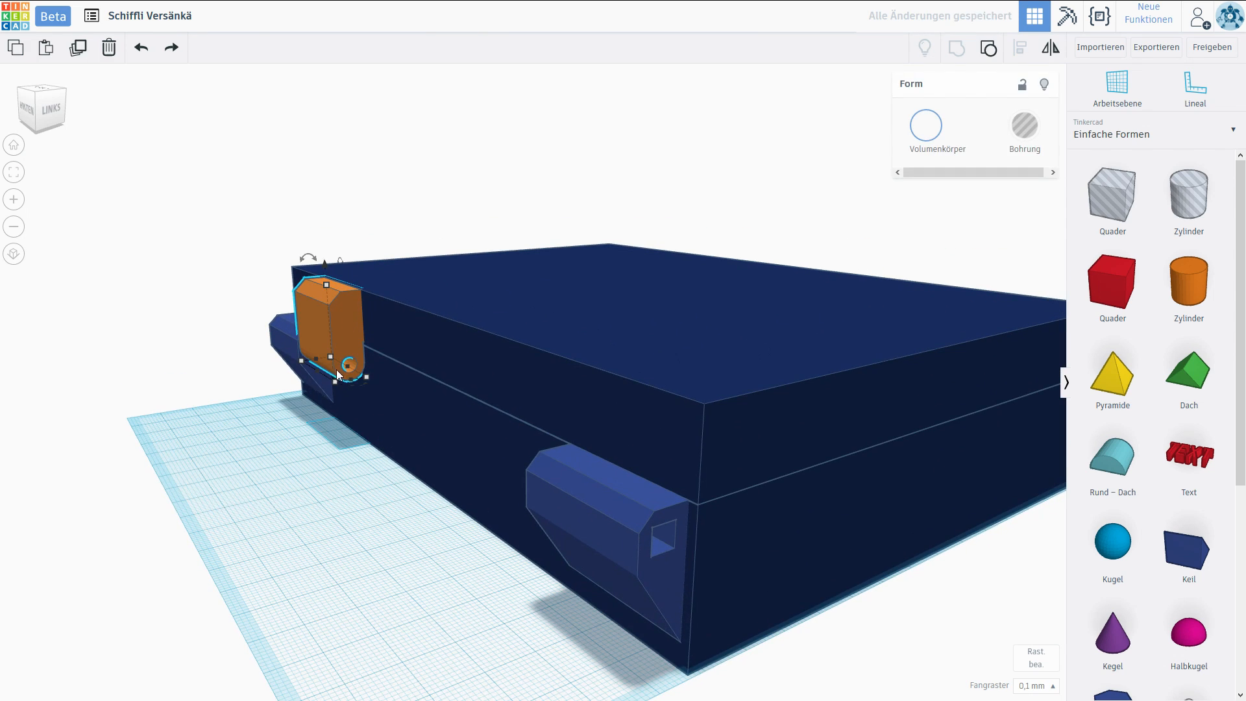
right_click_drag(345, 343, 346, 341)
left_click_drag(345, 340, 492, 437, "alt")
right_click_drag(396, 480, 773, 509)
middle_click_drag(772, 510, 499, 330)
scroll(499, 330, "up", 5)
left_click_drag(497, 330, 490, 329)
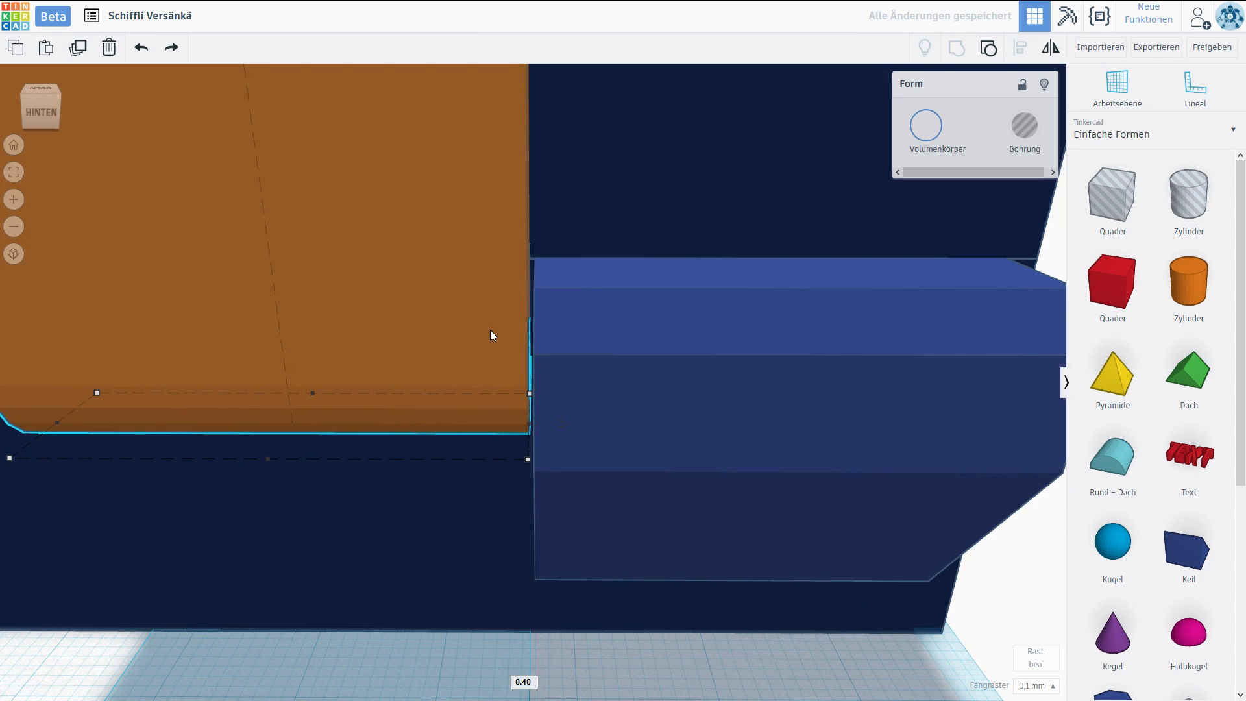
scroll(491, 331, "down", 5)
left_click(476, 598)
Examine the position of both orange hinge parts relative to the case halves and the lower hinge blocks.
right_click_drag(476, 597, 253, 425)
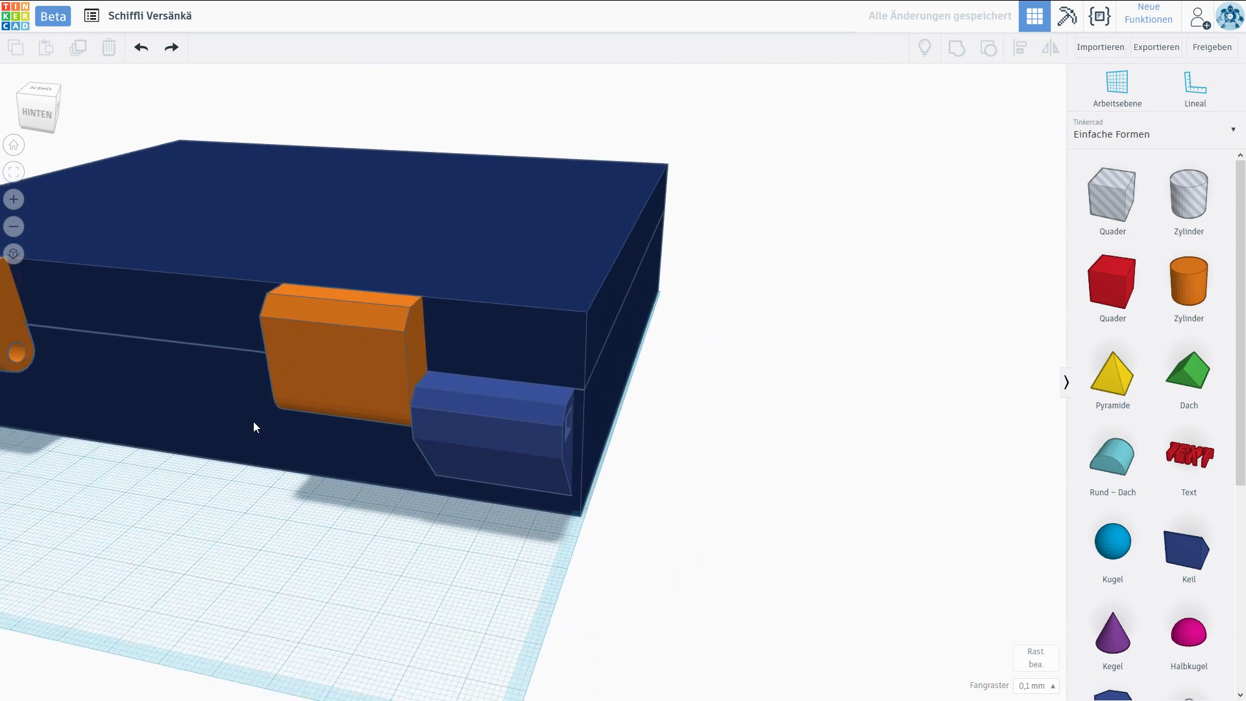
scroll(238, 387, "down", 5)
right_click_drag(301, 502, 498, 506)
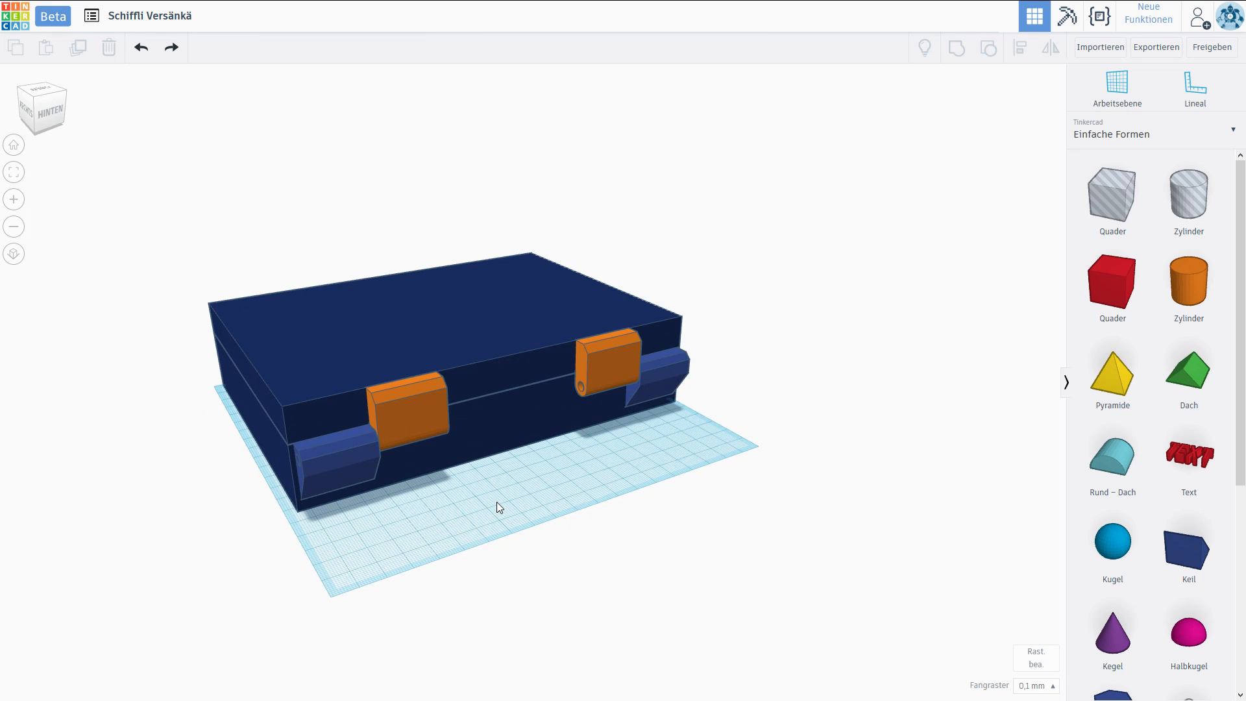
scroll(495, 479, "up", 3)
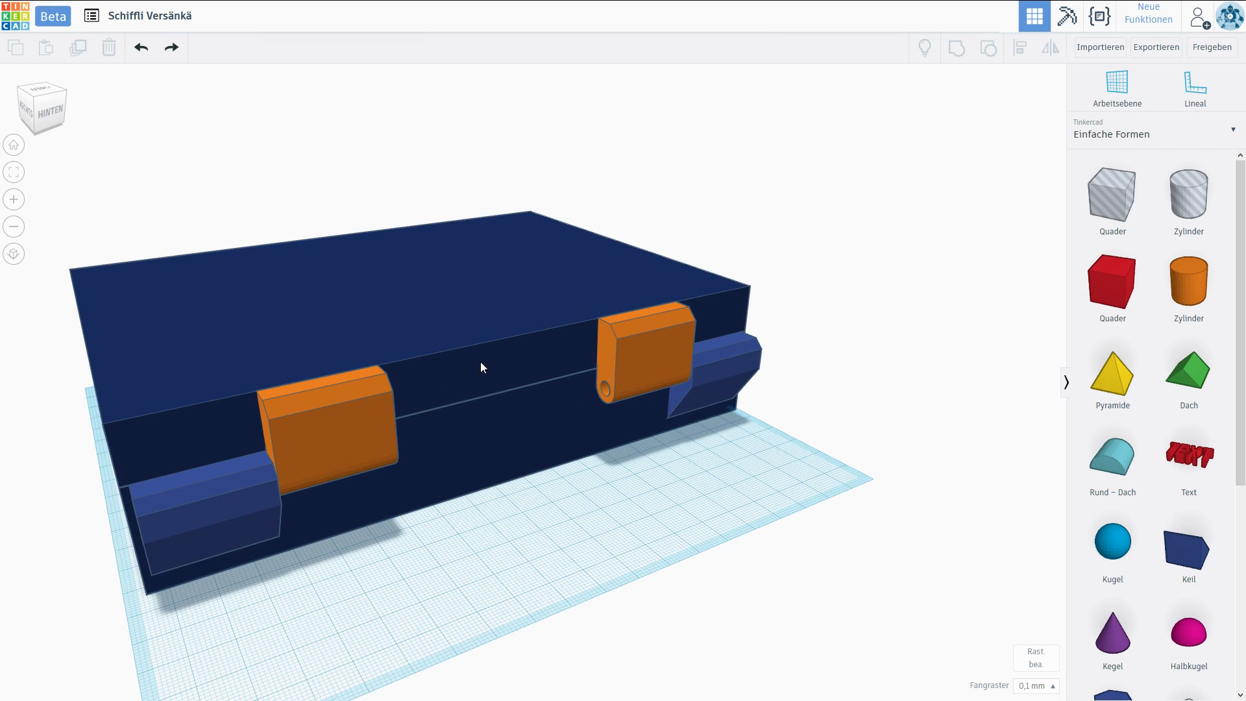
right_click_drag(481, 409, 518, 372)
right_click_drag(820, 481, 520, 483)
left_click(428, 406)
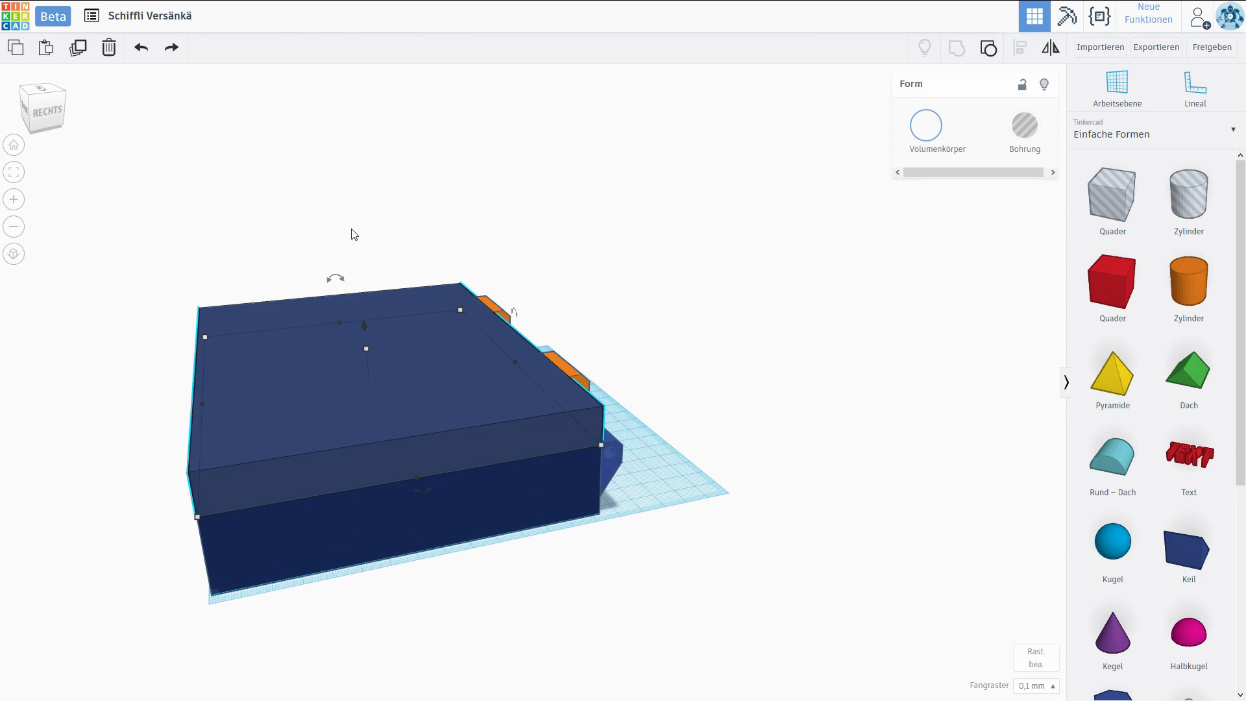
left_click_drag(335, 278, 424, 267)
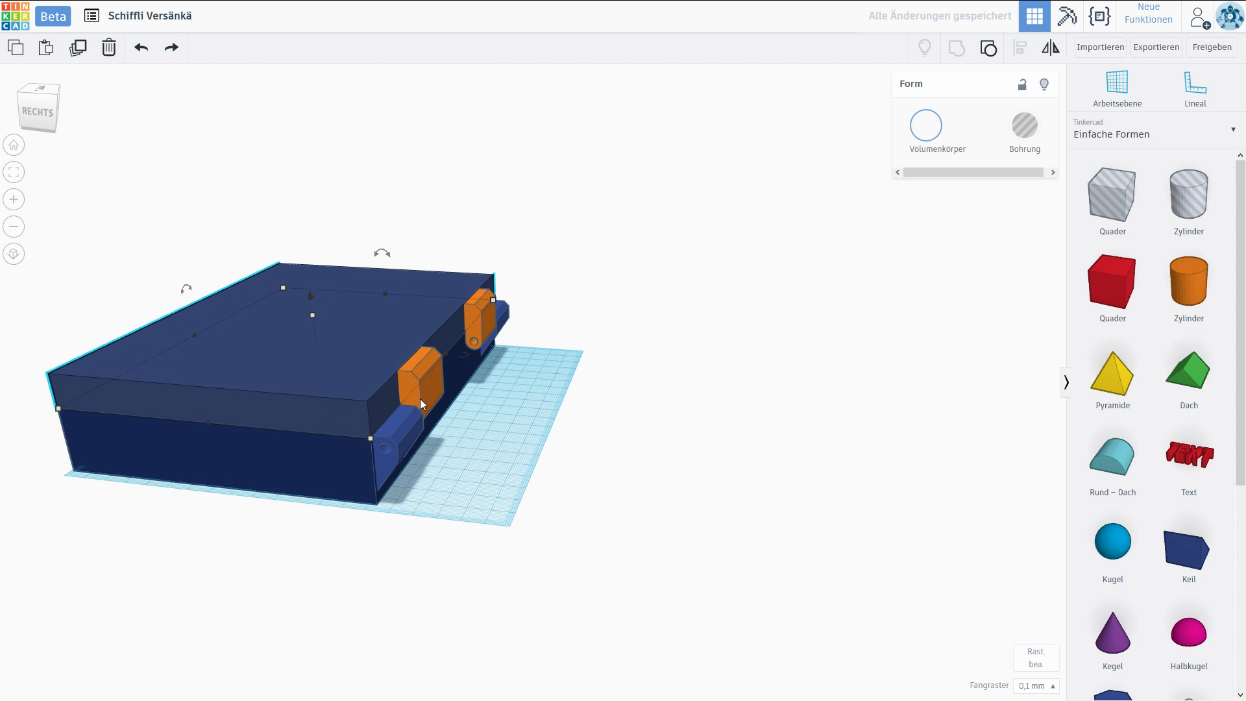
Recolour both orange hinge parts dark blue and select them together with the upper case half.
left_click(424, 397)
left_click(488, 320, "shift")
left_click(928, 130)
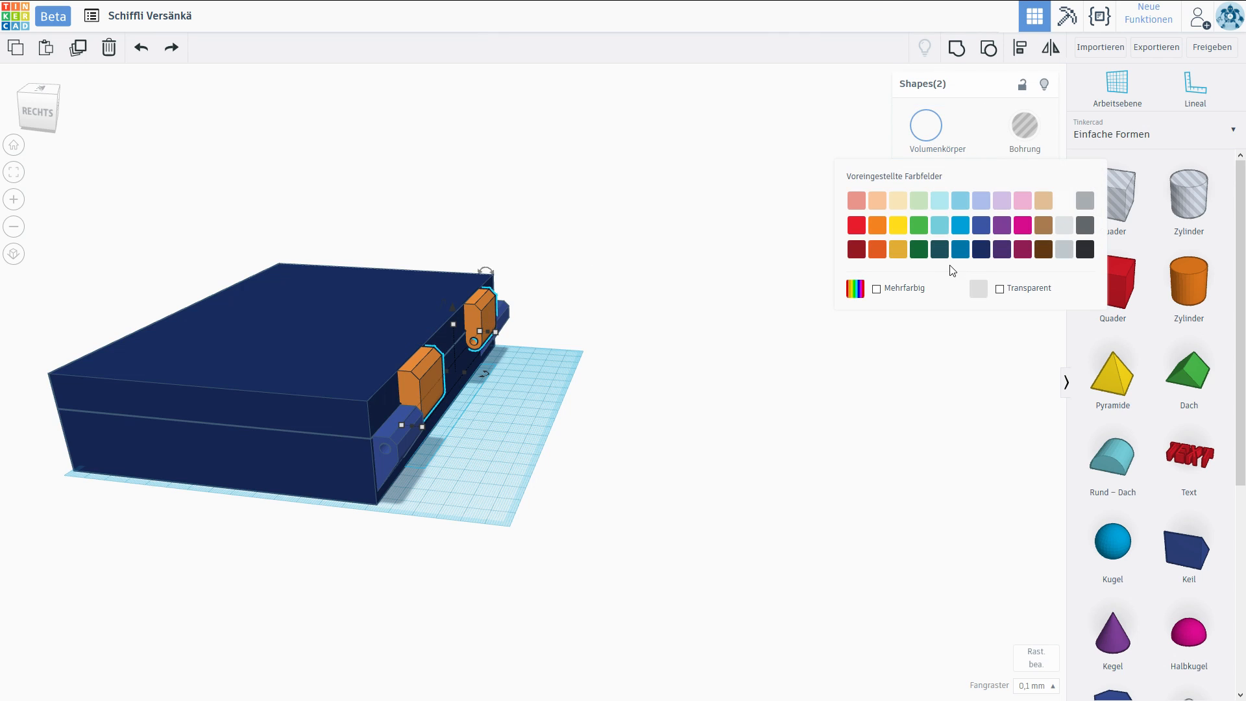
left_click(981, 250)
left_click(414, 297, "shift")
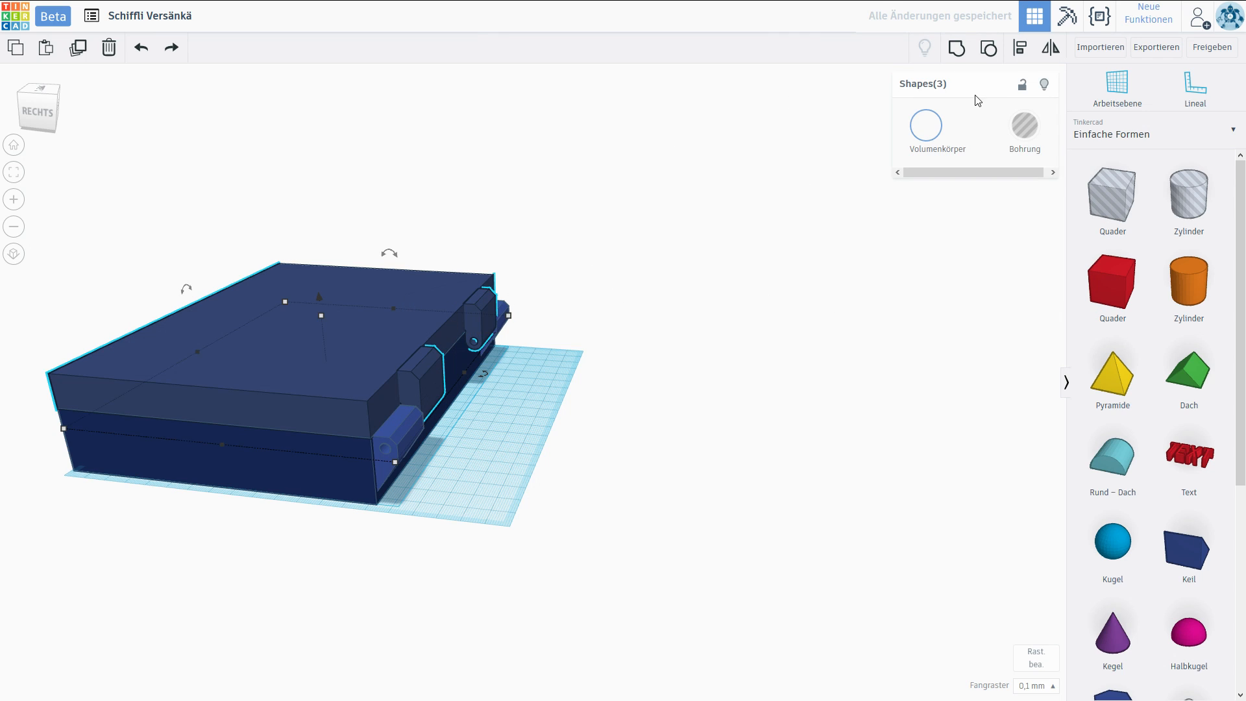
Group the upper case half with its two hinge parts and rotate the group open past upright.
left_click(956, 50)
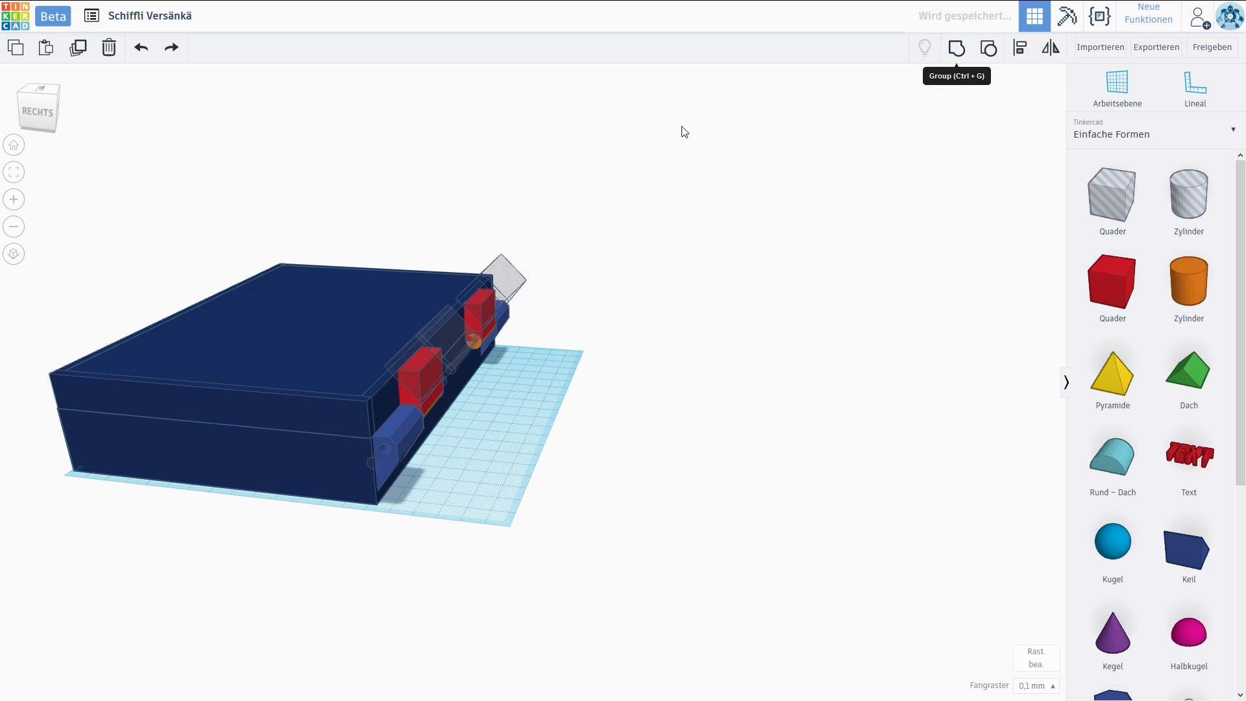
mouse_move(405, 268)
left_click_drag(407, 262, 516, 288)
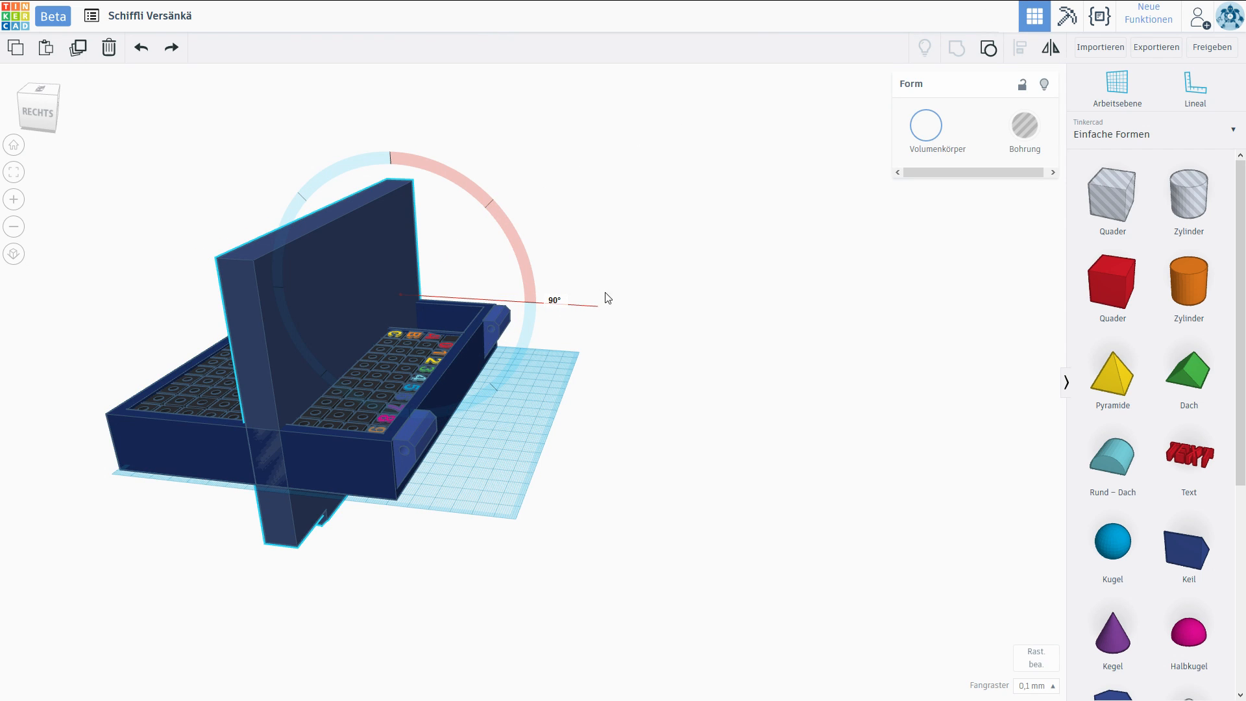
left_click_drag(634, 250, 617, 427)
right_click_drag(665, 362, 718, 364)
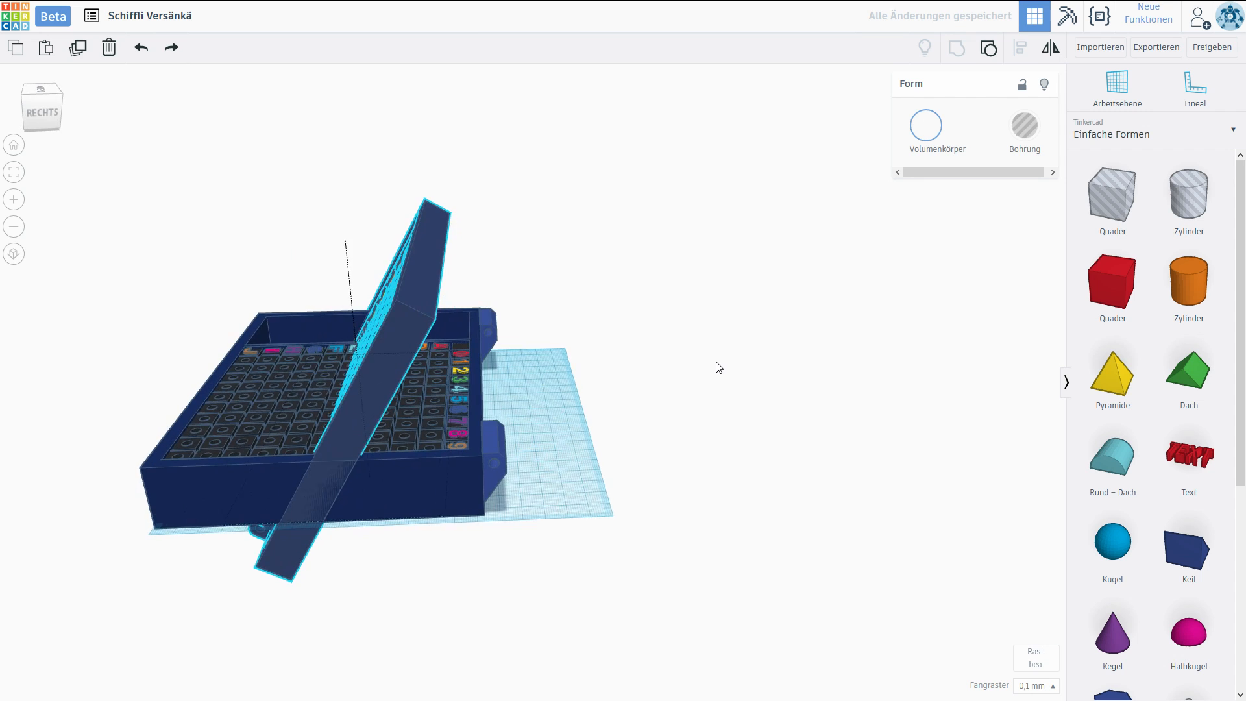
Move the opened upper half to the lower hinge blocks and check from above and below how the hinge parts meet.
left_click_drag(343, 220, 332, 107)
left_click_drag(336, 310, 638, 332)
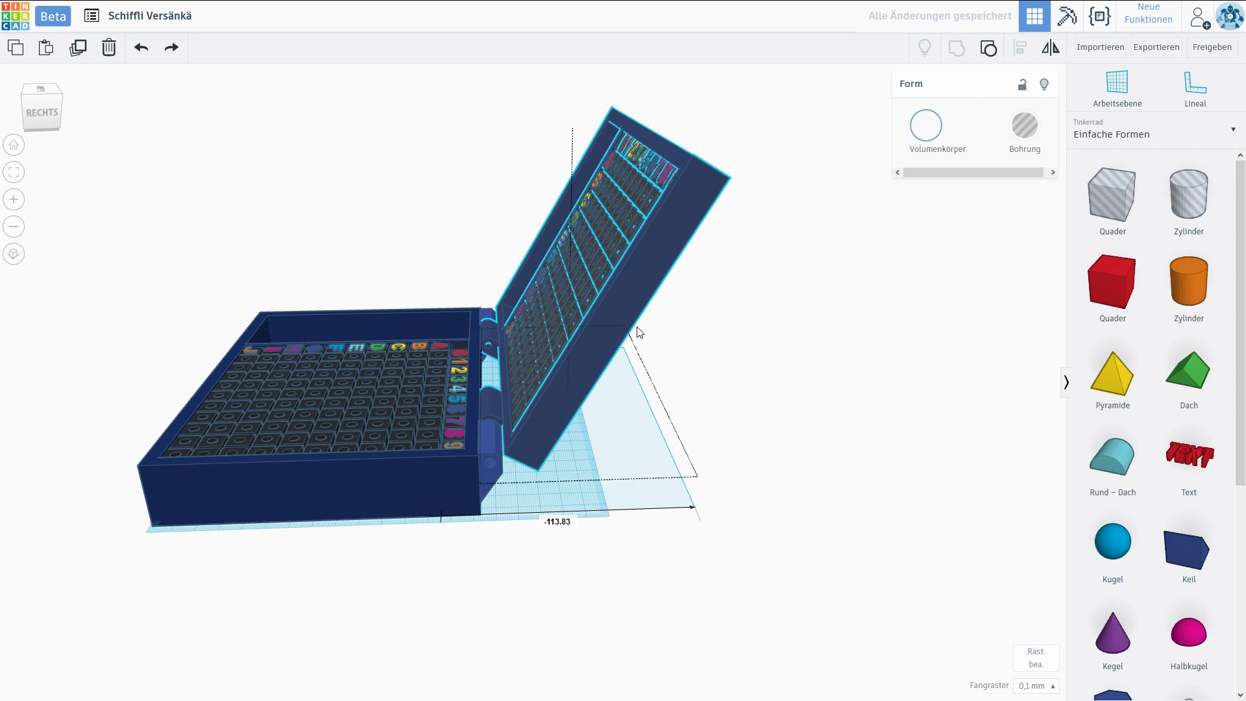
right_click_drag(673, 491, 665, 458)
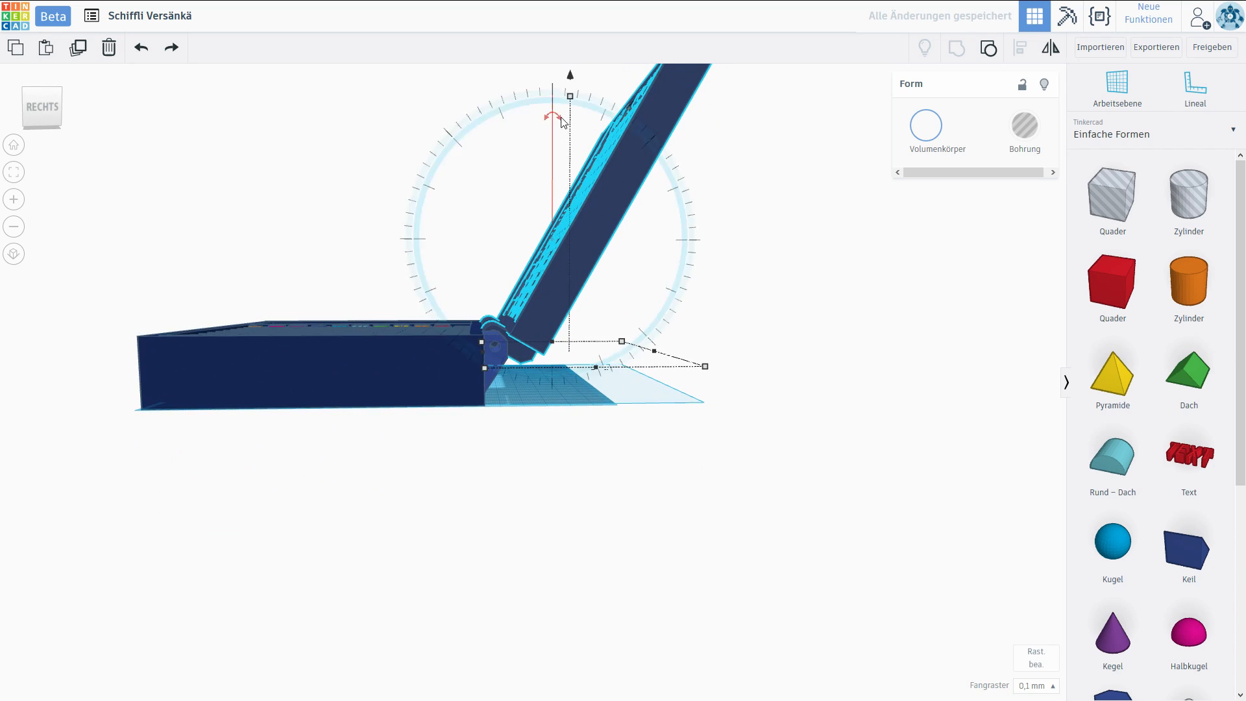
right_click_drag(573, 79, 746, 431)
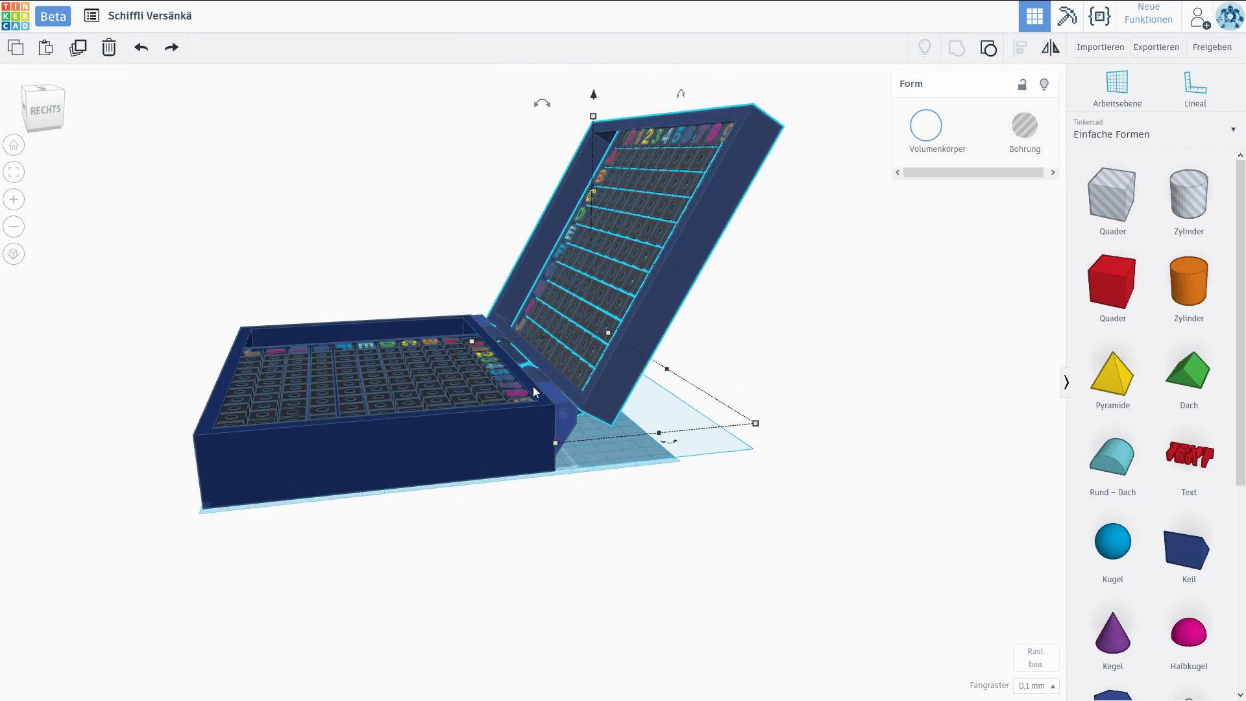
scroll(535, 403, "up", 5)
scroll(535, 404, "up", 3)
right_click_drag(535, 403, 532, 345)
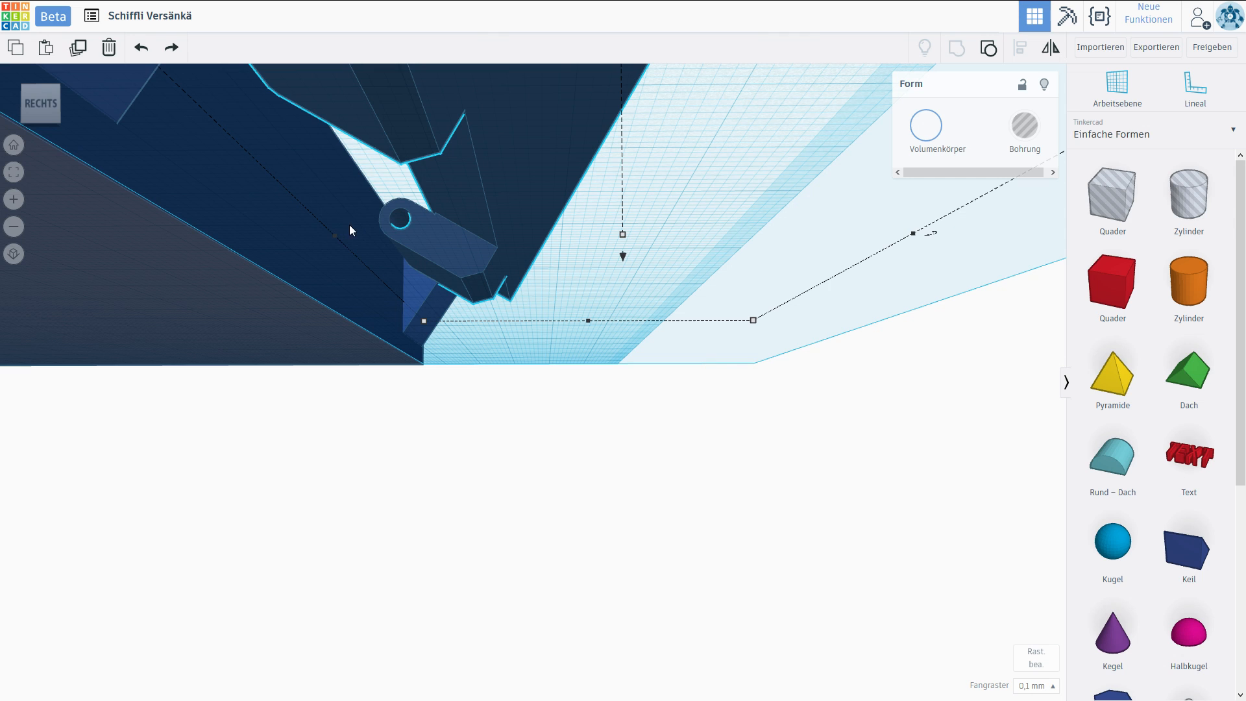
right_click_drag(374, 216, 197, 48)
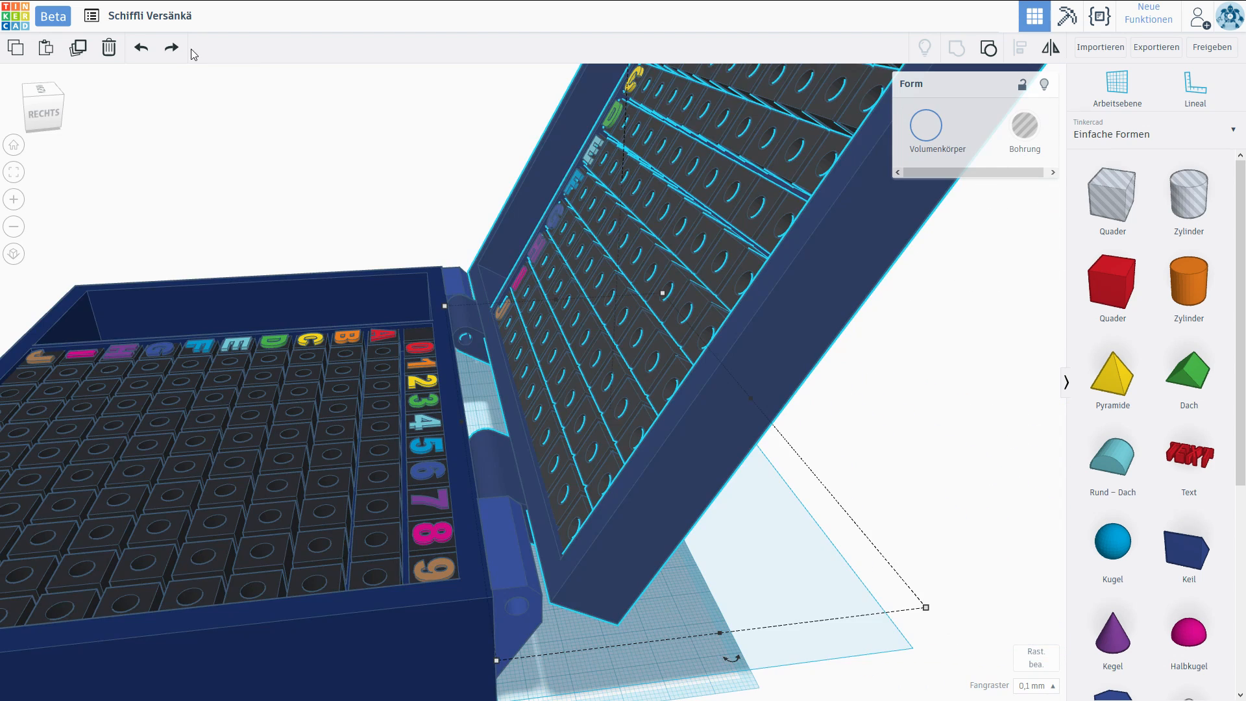
Undo the moves, the rotation and the grouping of the upper case half.
left_click(145, 60)
left_click(144, 60)
left_click(144, 59)
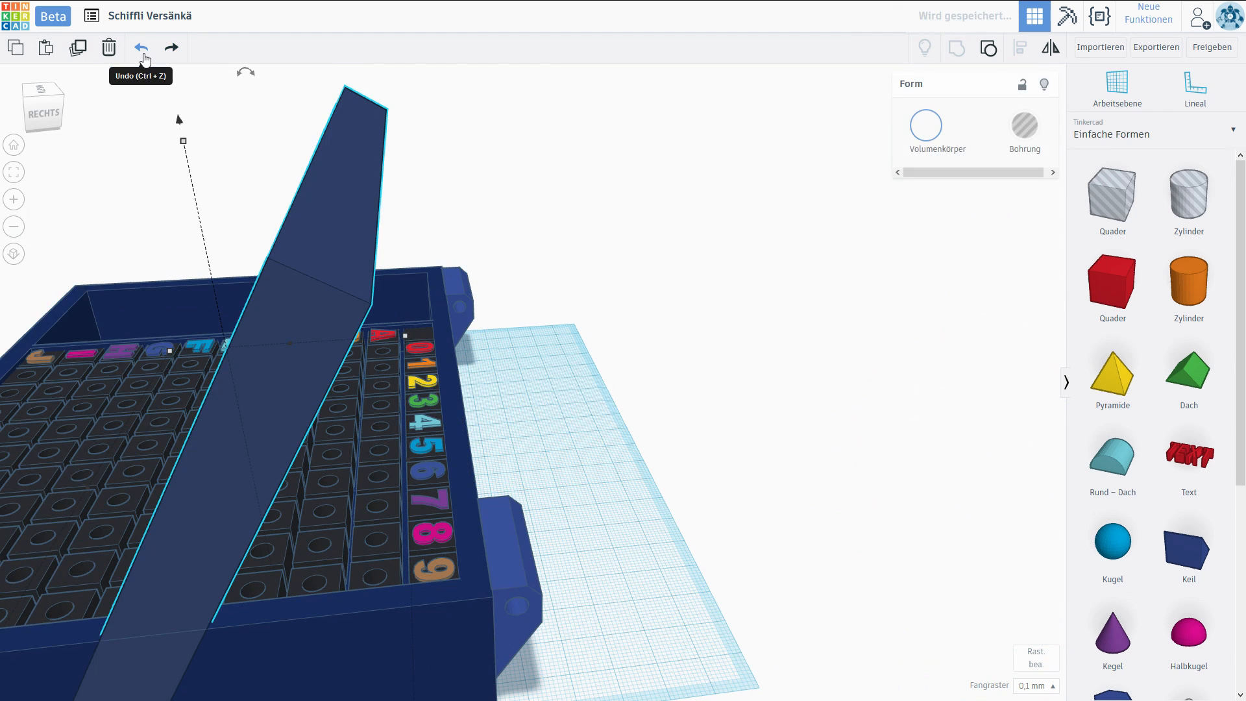
left_click(144, 60)
left_click(144, 56)
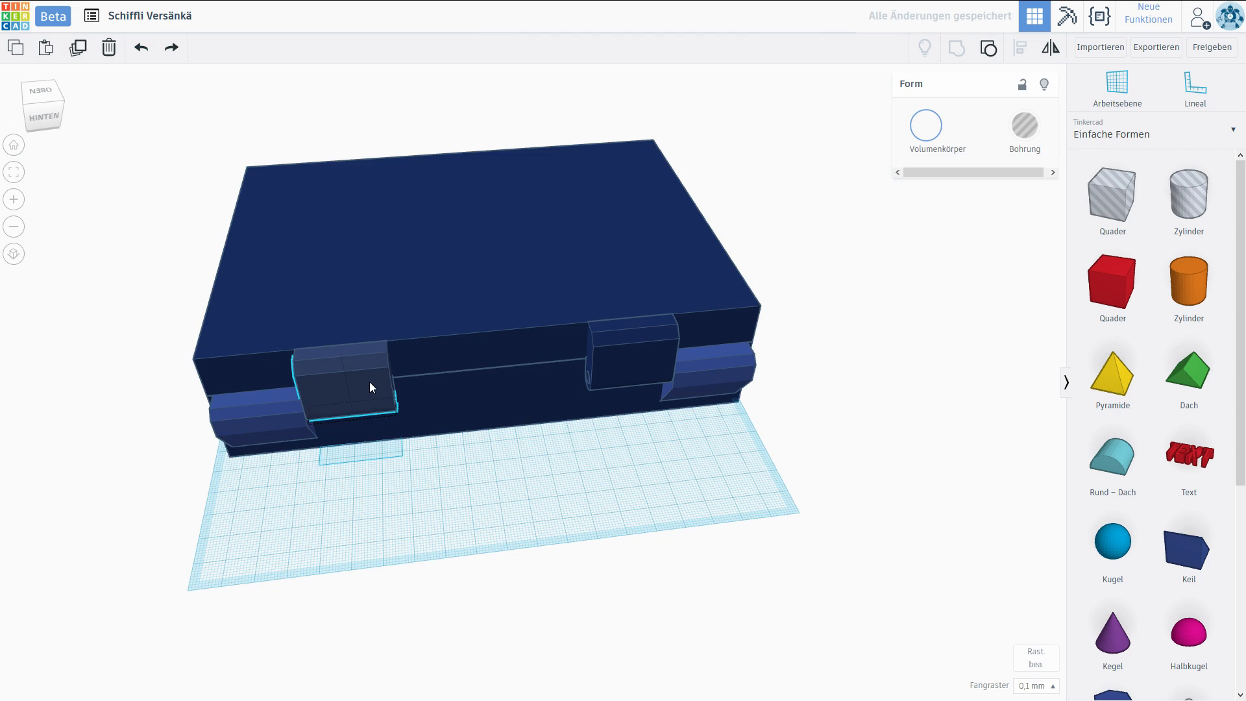
Duplicate an upper hinge part and place the copy between the two existing ones on the rear wall.
left_click_drag(370, 387, 463, 381)
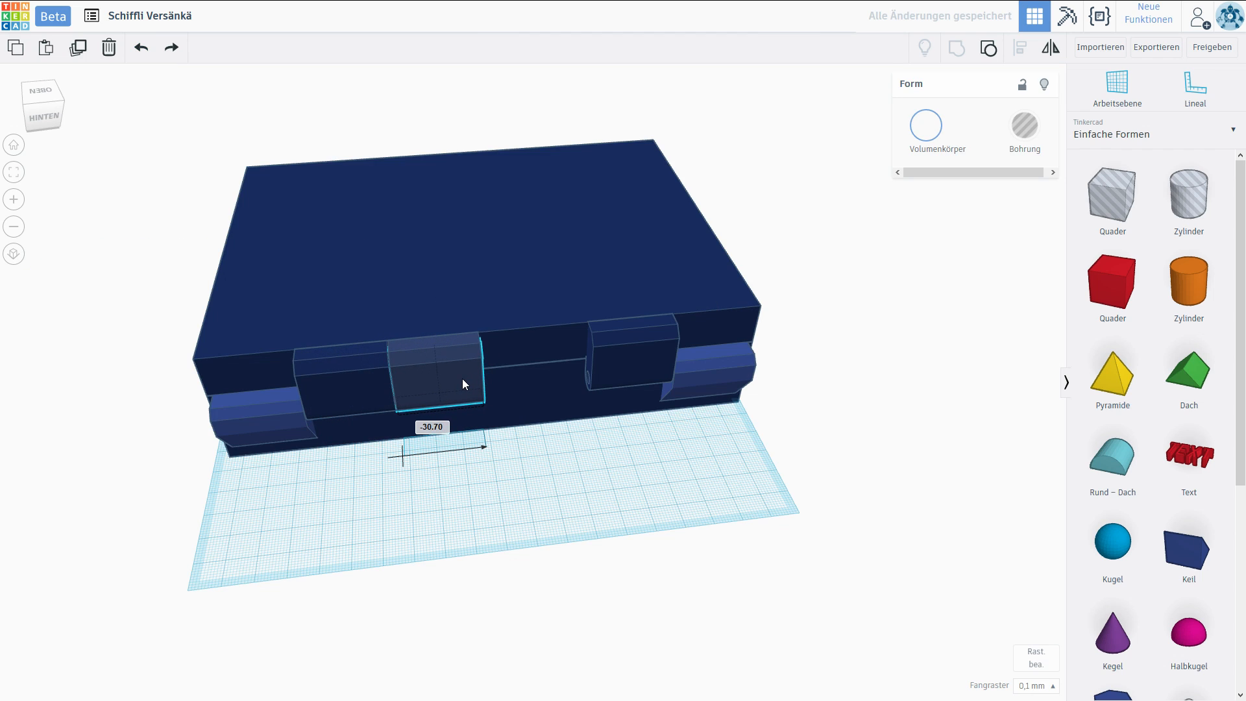
scroll(462, 379, "up", 5)
scroll(547, 316, "down", 5)
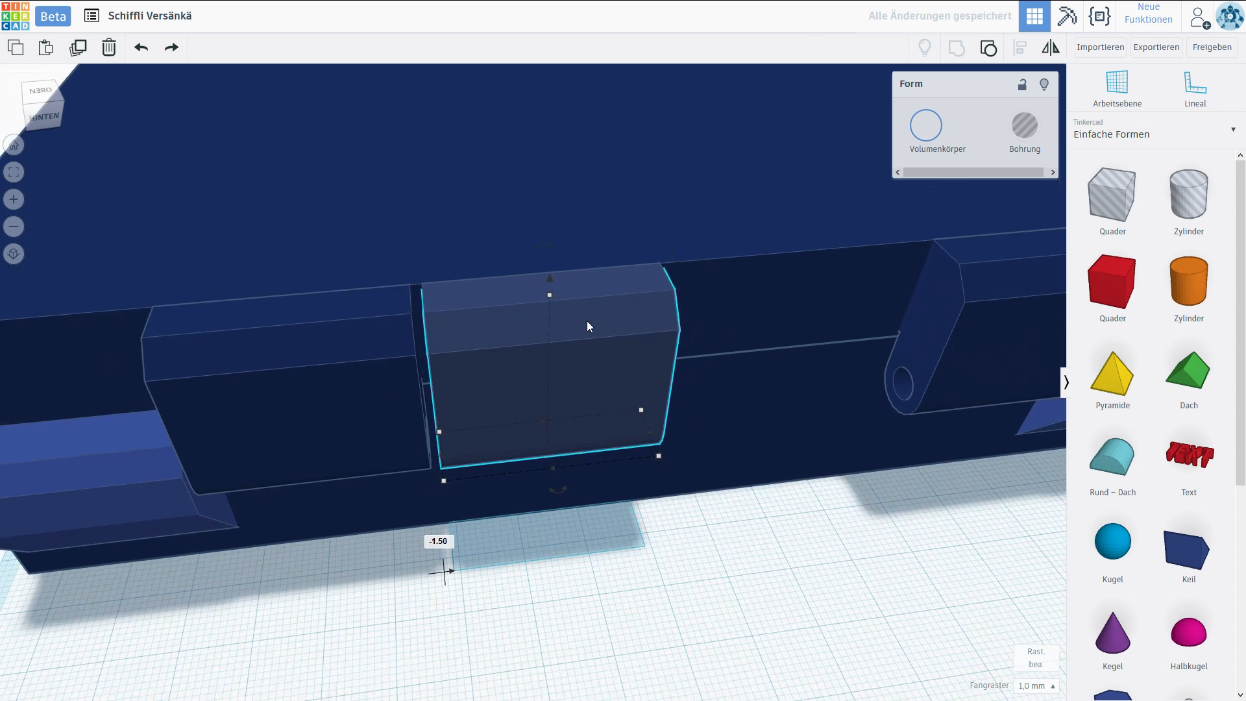
Stretch the middle hinge part along the wall and adjust it to leave a gap on each side.
left_click_drag(381, 485, 633, 476)
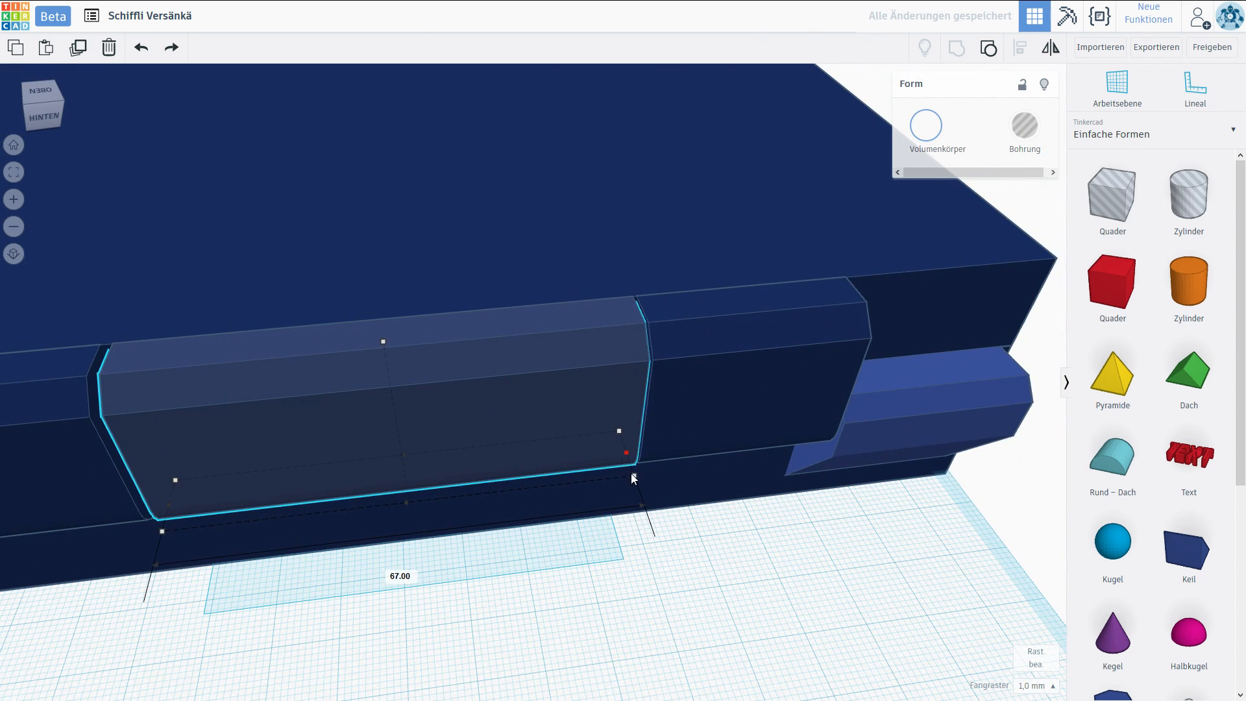
scroll(573, 498, "down", 5)
left_click_drag(365, 441, 426, 434)
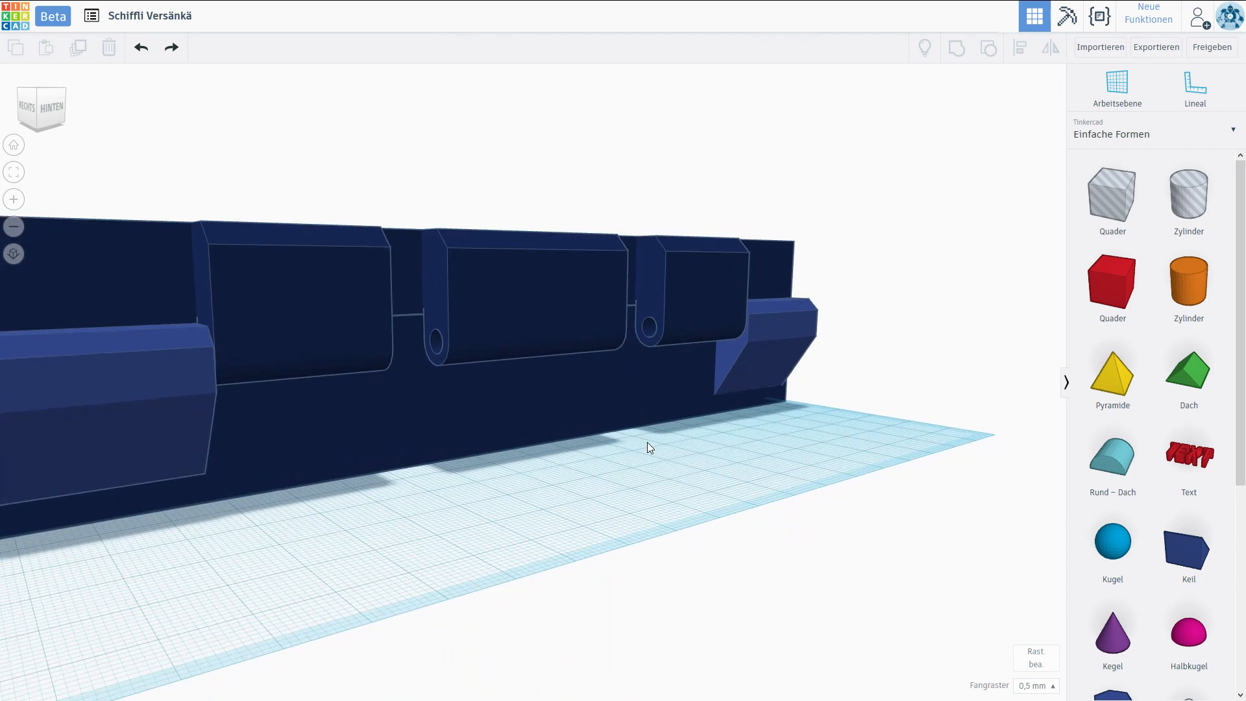
scroll(688, 438, "up", 3)
right_click_drag(688, 451, 684, 466)
right_click_drag(542, 367, 628, 411)
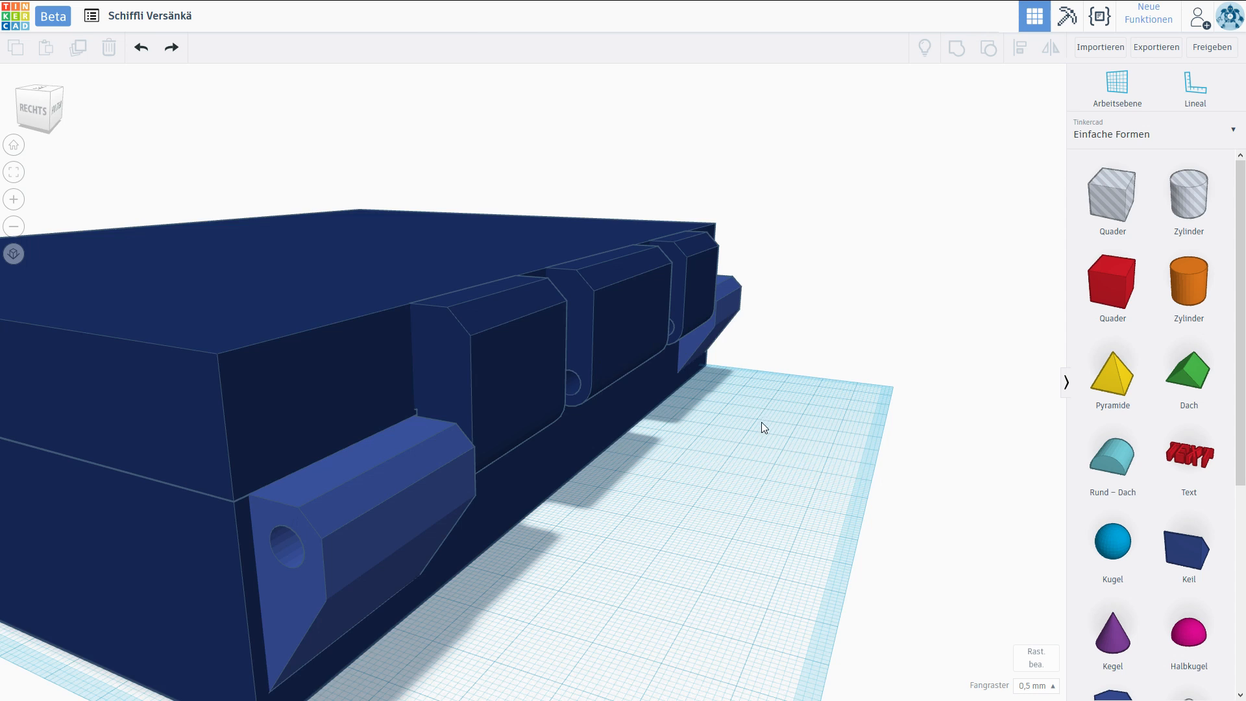
Group the three upper hinge parts with the upper case half.
right_click_drag(761, 420, 788, 459)
left_click_drag(1182, 560, 667, 379)
right_click_drag(768, 509, 641, 233)
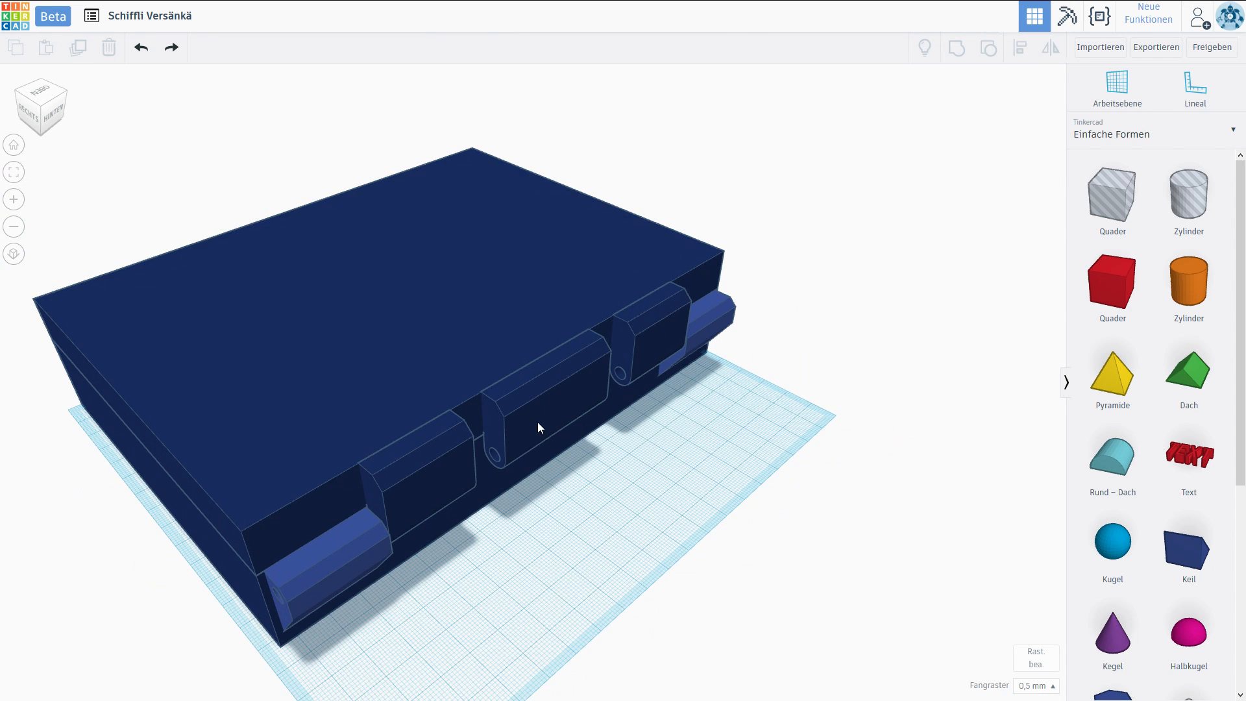
left_click(450, 446)
left_click(536, 404, "shift")
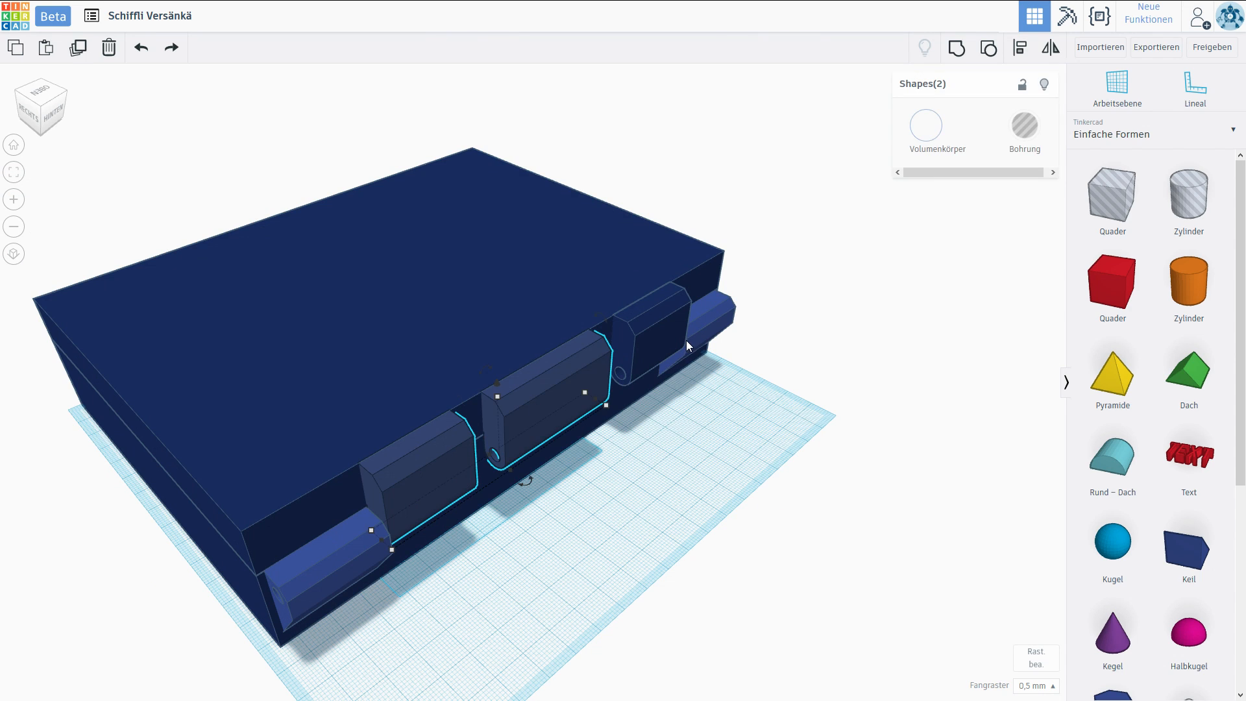
left_click(666, 342, "shift")
left_click(635, 281, "shift")
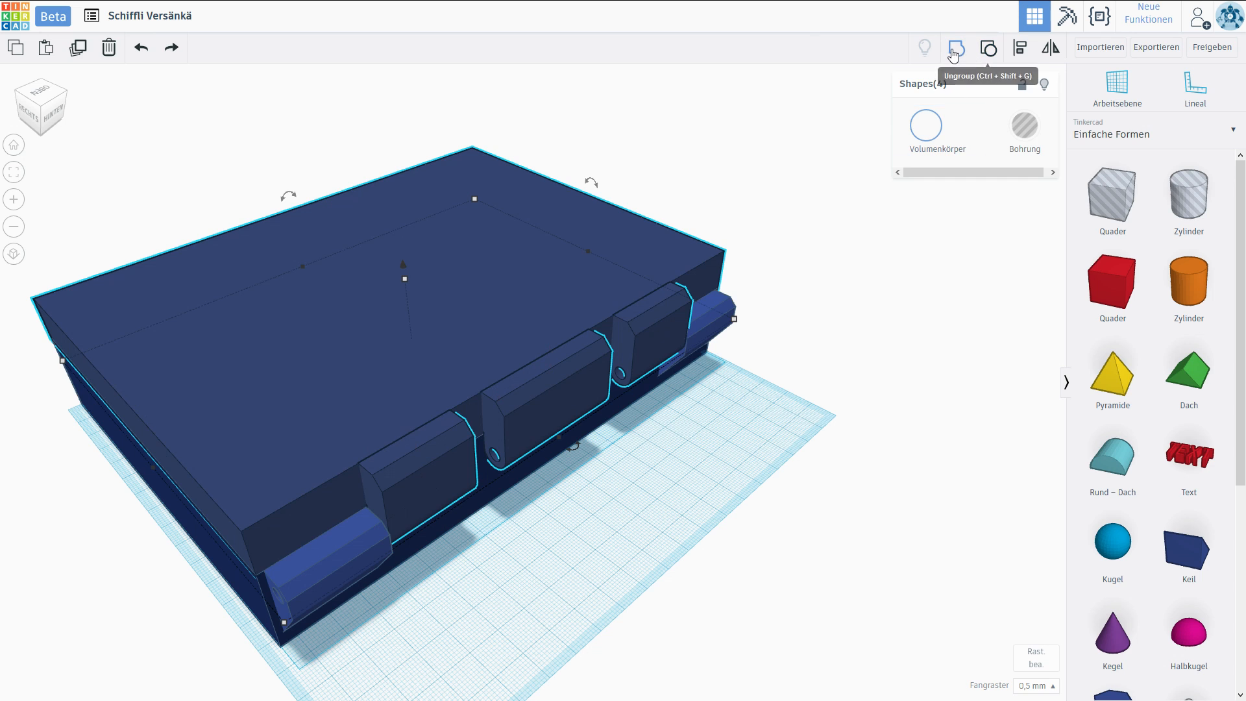
left_click(631, 482)
Group the two lower hinge blocks with the lower case half.
right_click_drag(631, 481, 788, 478)
scroll(740, 475, "down", 3)
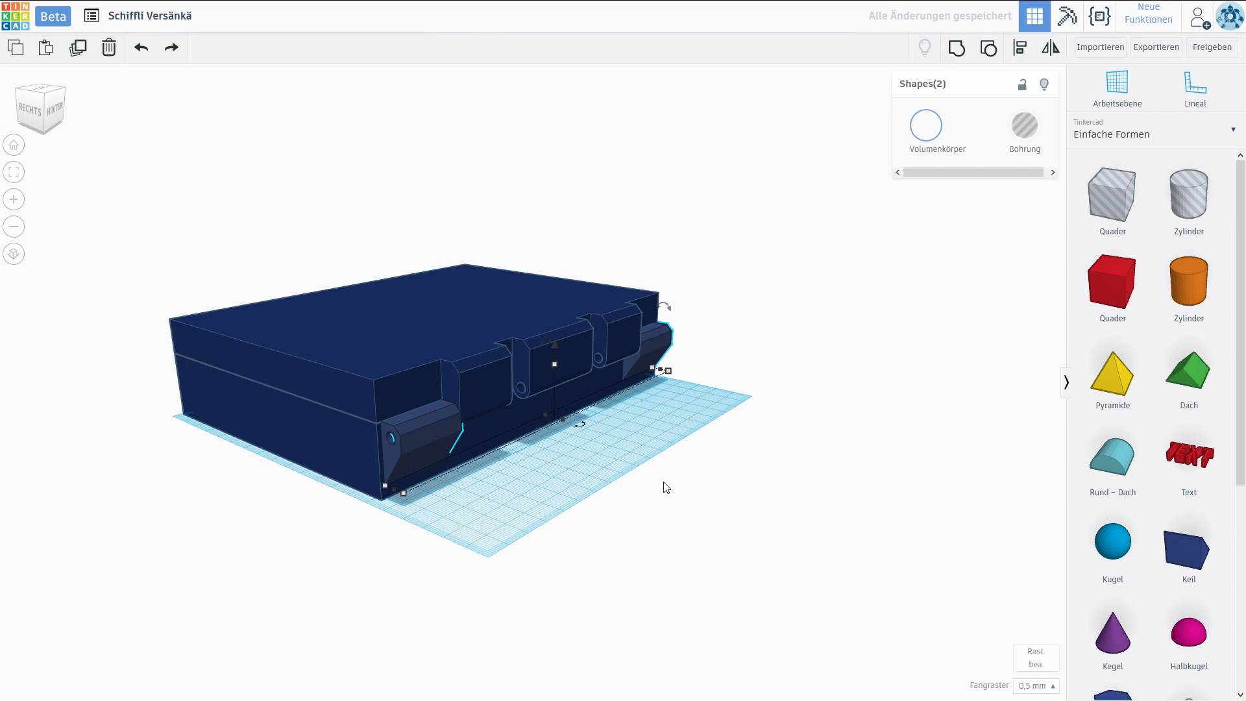
left_click(432, 440)
left_click(520, 422)
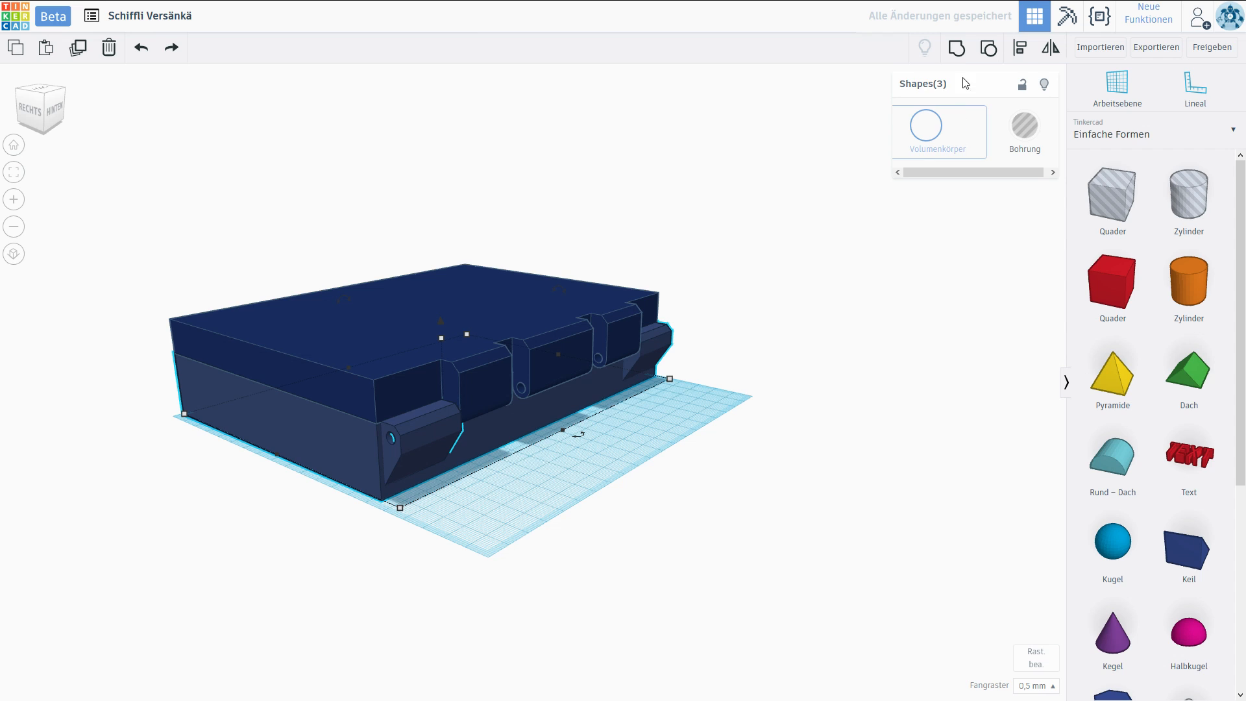
key("ctrl+g")
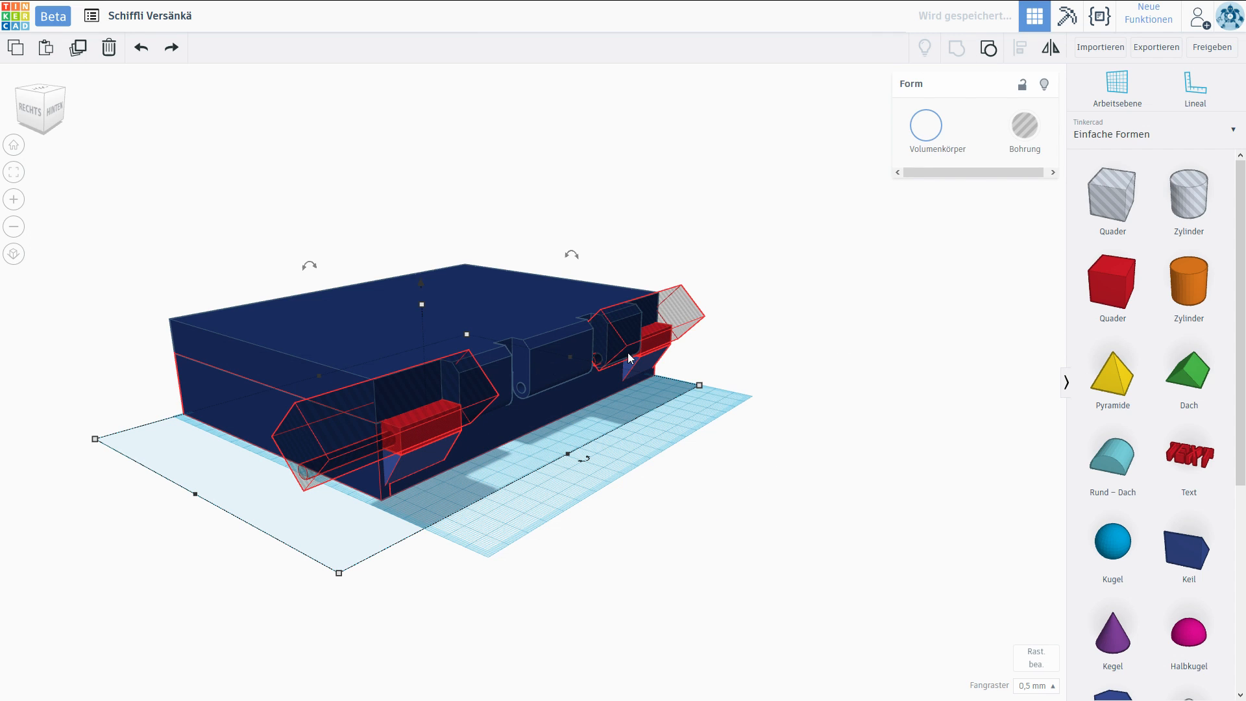
left_click(683, 523)
Add a cylinder on the workplane behind the case, lay it parallel to the hinge axis and scale it down to 4.5 mm.
scroll(708, 371, "up", 5)
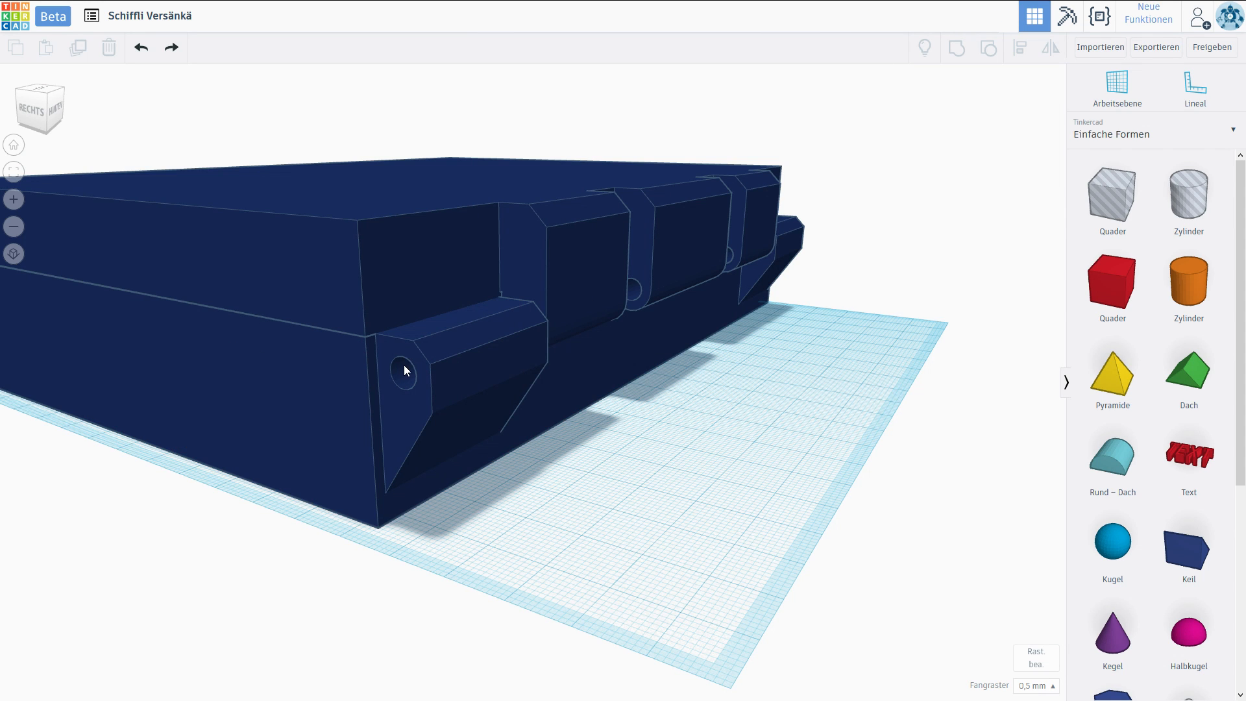
right_click_drag(499, 255, 544, 278)
scroll(543, 278, "up", 3)
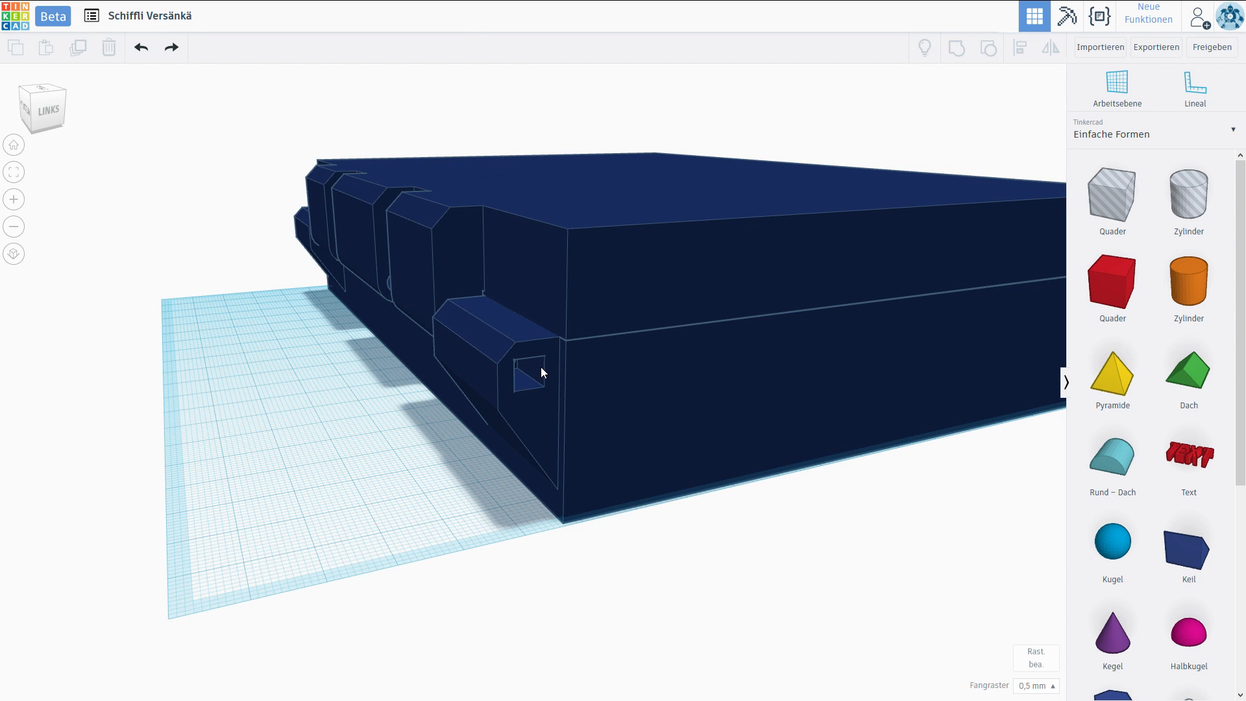
right_click_drag(537, 368, 1082, 307)
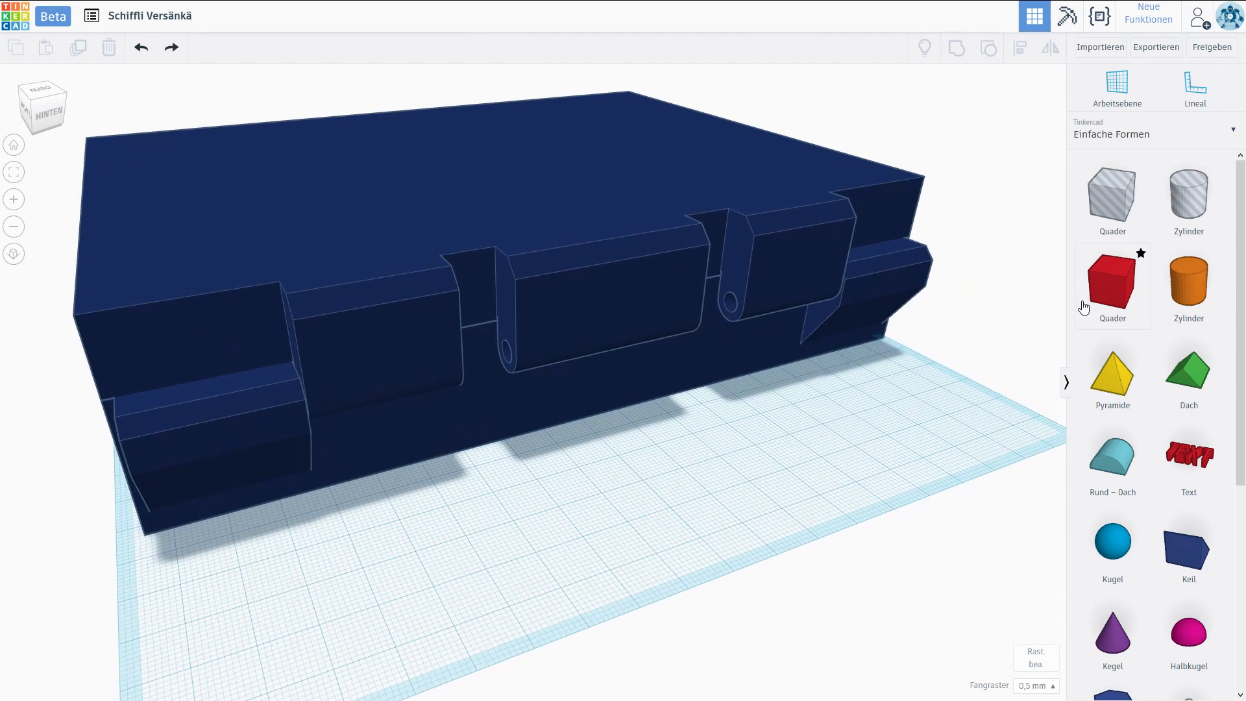
left_click_drag(1187, 296, 593, 543)
left_click_drag(570, 387, 714, 388)
left_click_drag(570, 573, 571, 479)
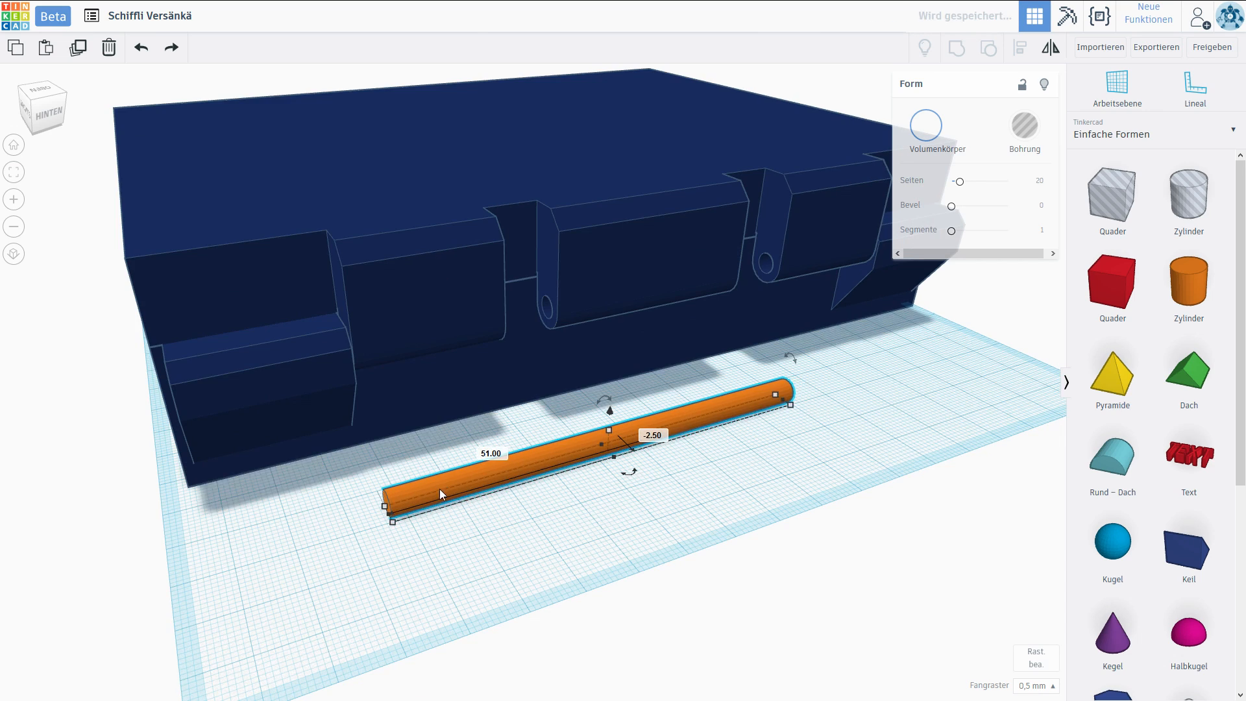
Stretch the cylinder along its axis into a pin about 92.3 mm long.
right_click_drag(442, 495, 683, 535)
scroll(672, 487, "up", 5)
right_click_drag(672, 488, 852, 631)
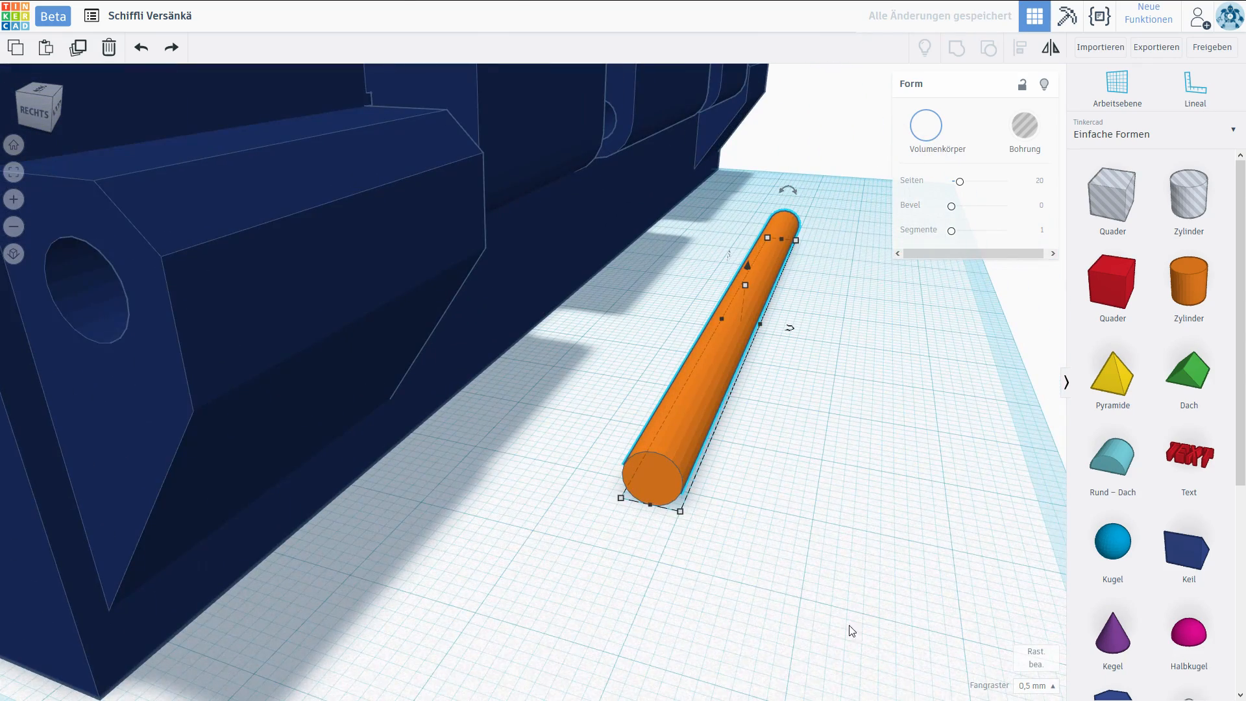
Set the snap grid to 0.1 mm and reduce the pin's height and width to 4.2 mm.
left_click(1038, 688)
left_click(1037, 576)
scroll(692, 499, "up", 2)
scroll(692, 499, "up", 3)
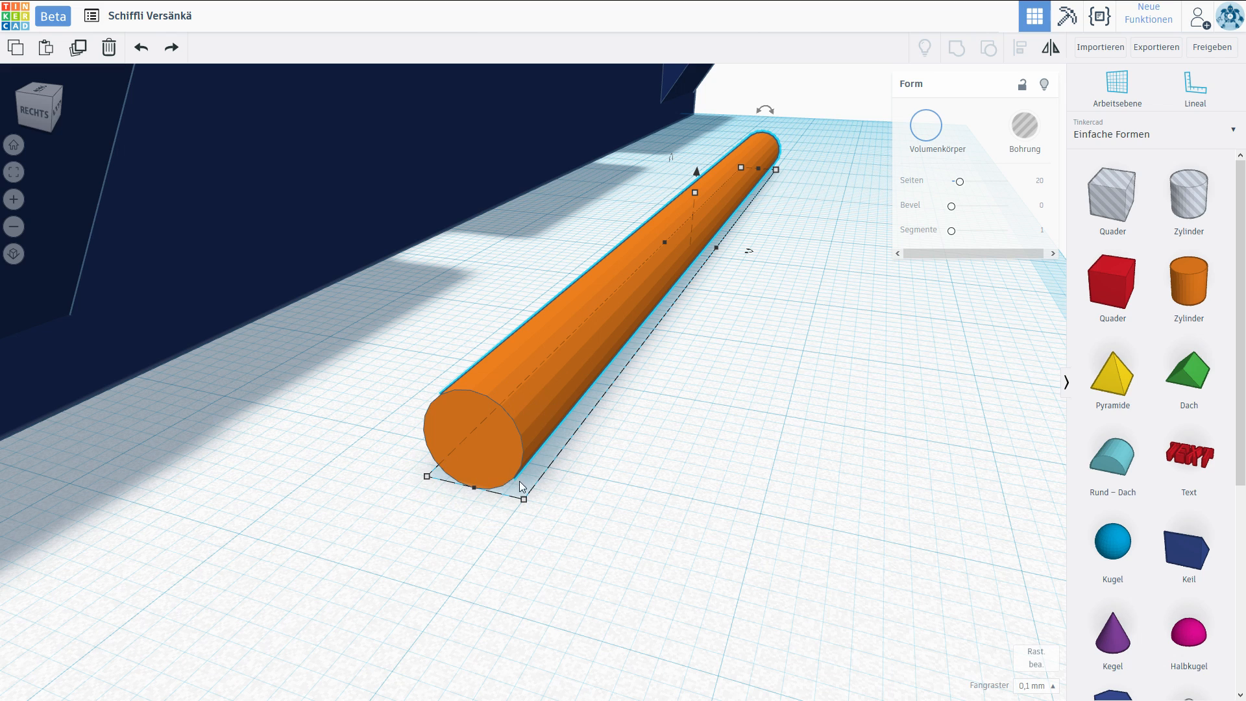
right_click_drag(576, 483, 614, 469)
left_click(695, 190)
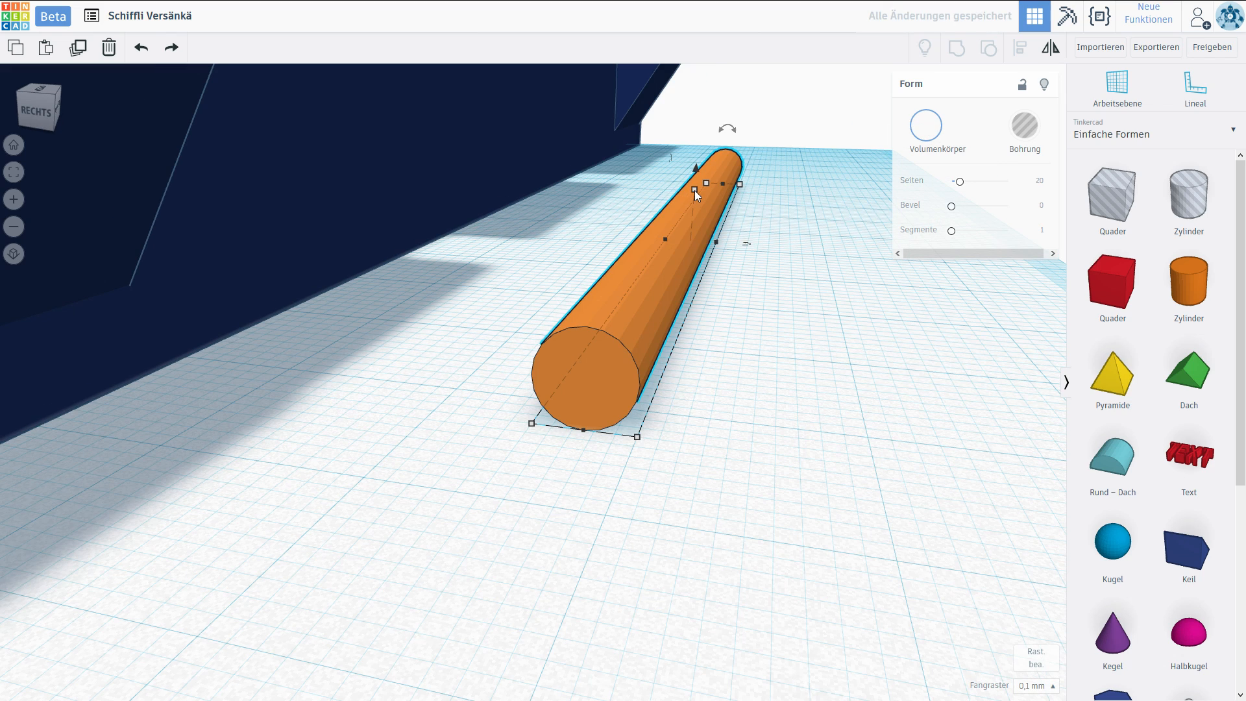
left_click_drag(695, 190, 695, 199)
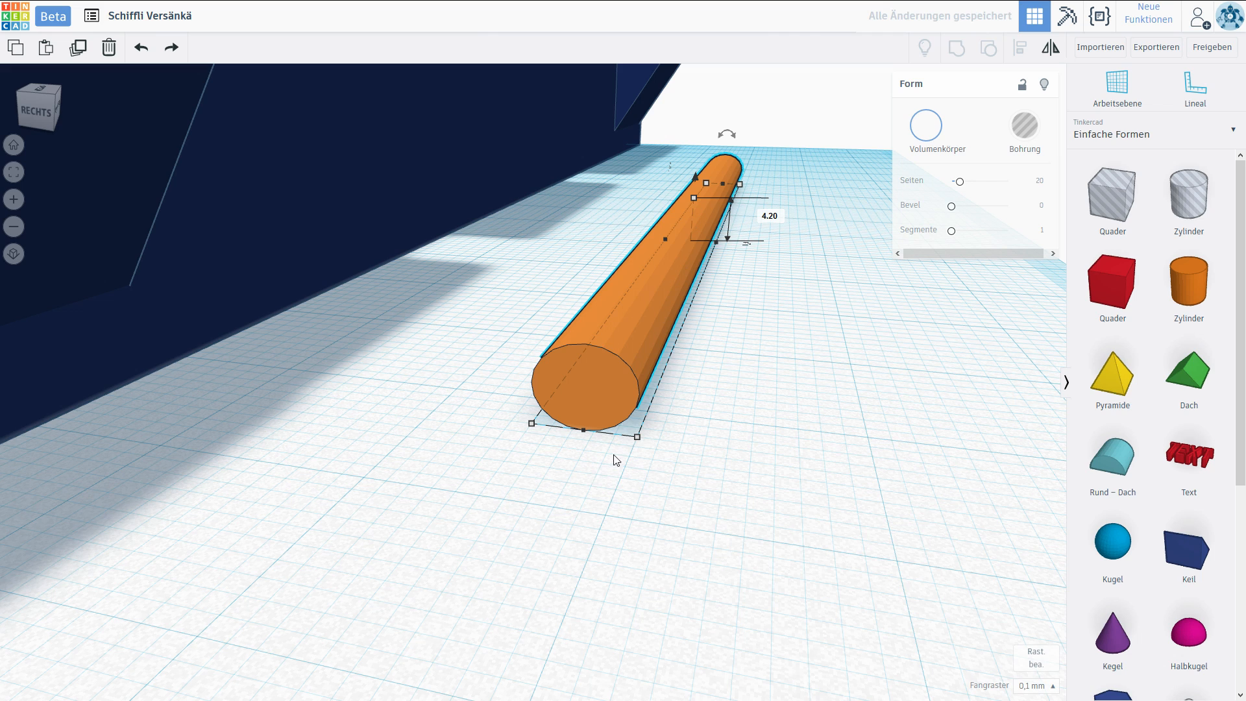
left_click_drag(637, 441, 620, 437)
scroll(613, 368, "down", 3)
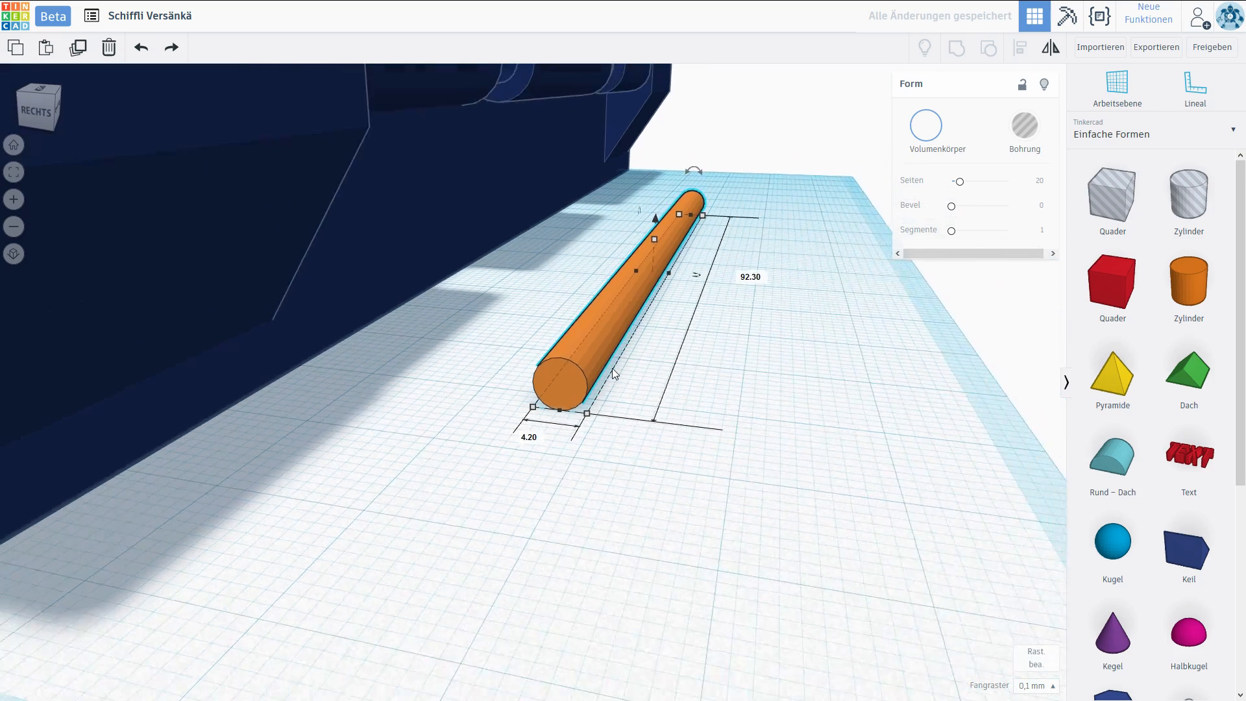
Move the pin to the round bore of the lower hinge block and centre it in the opening.
left_click_drag(590, 348, 457, 463)
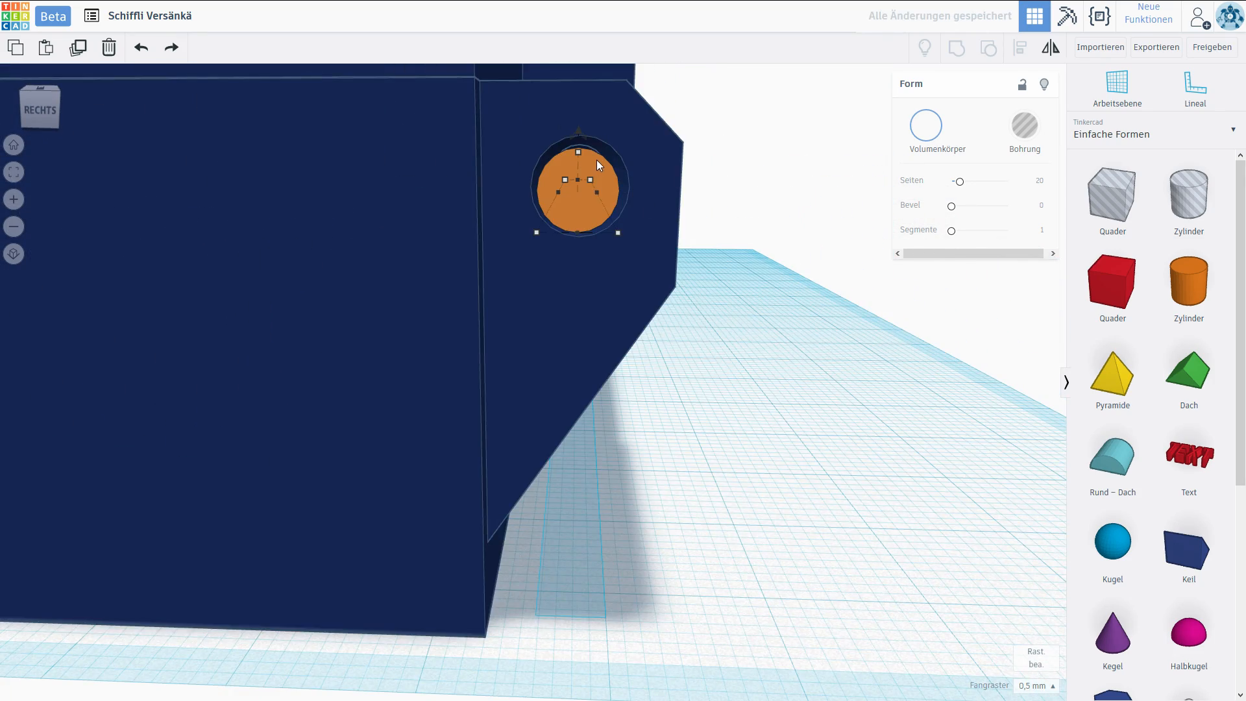
left_click_drag(598, 160, 578, 127)
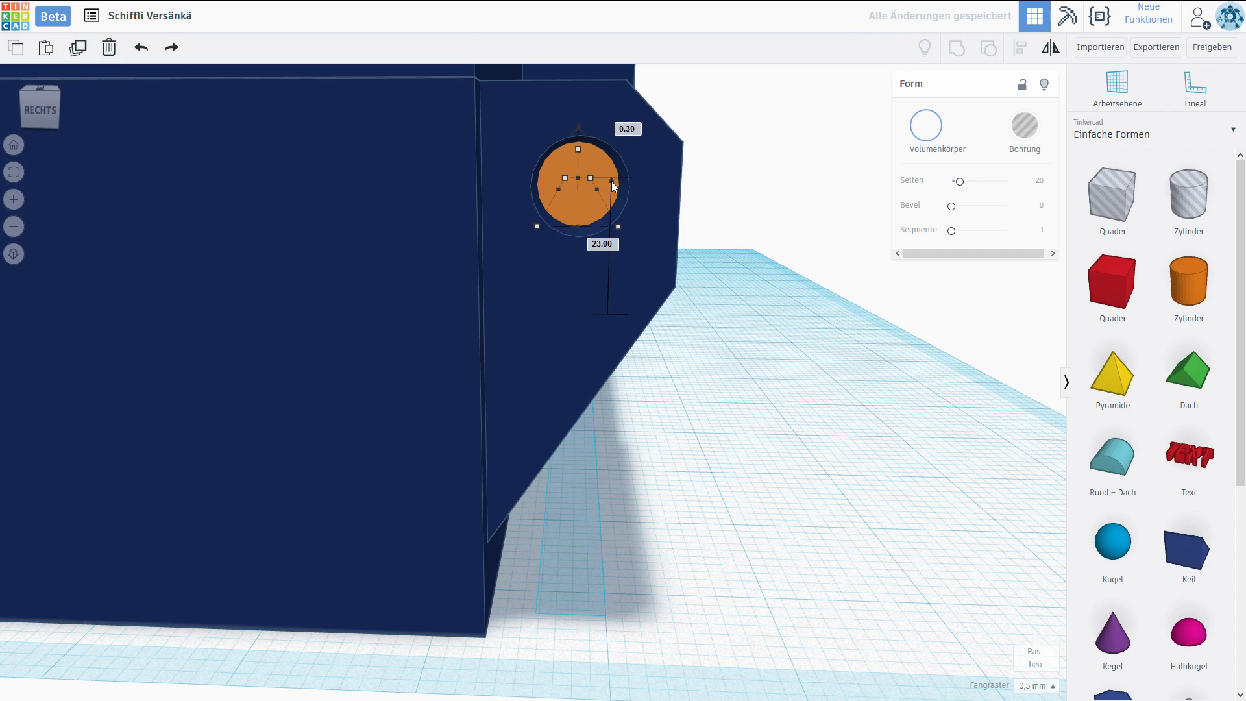
left_click_drag(583, 202, 592, 203)
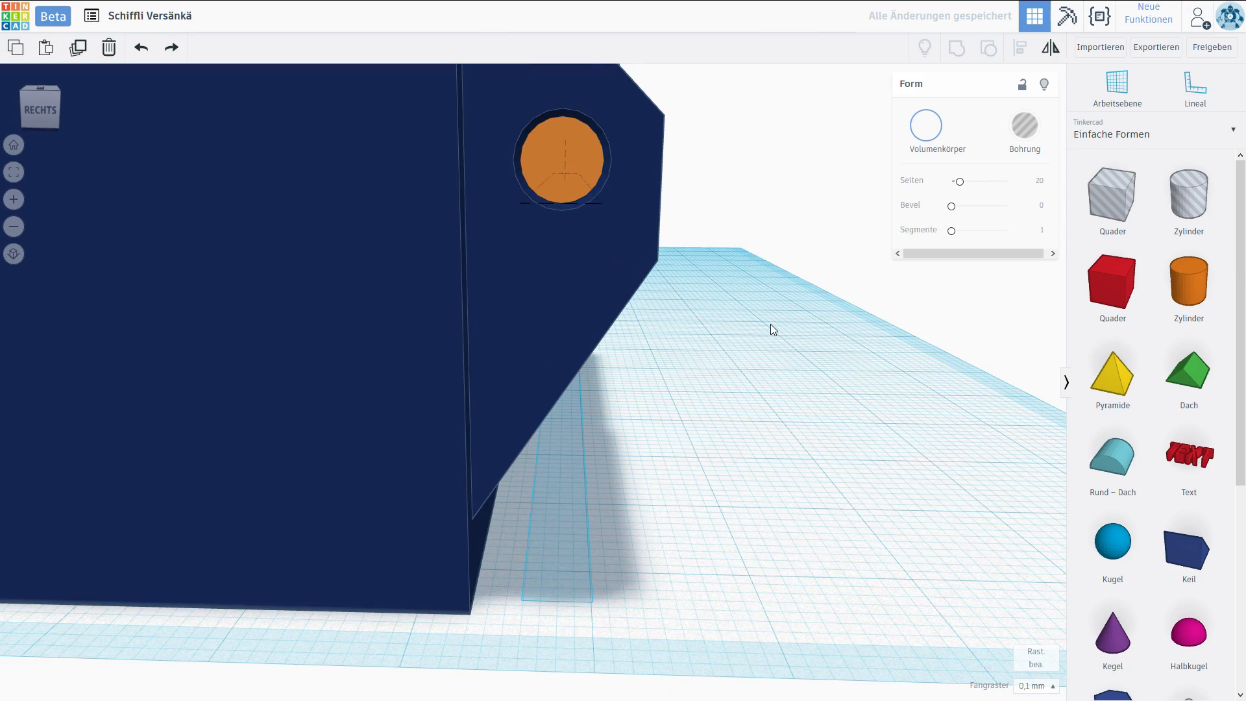
Set the snap grid to 1.0 mm and lengthen the pin along the hinge to 178 mm, reaching the square opening.
right_click_drag(771, 325, 356, 281)
scroll(356, 282, "down", 3)
left_click_drag(474, 236, 980, 472)
left_click(1036, 686)
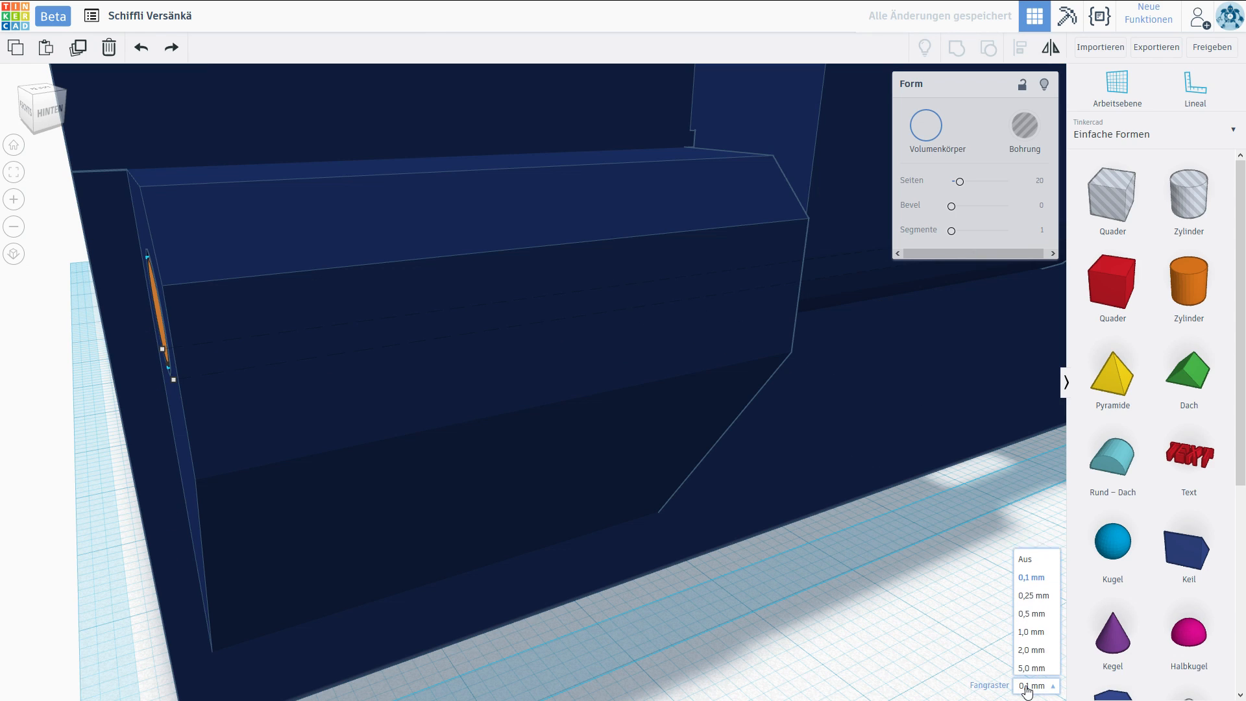
left_click(1032, 628)
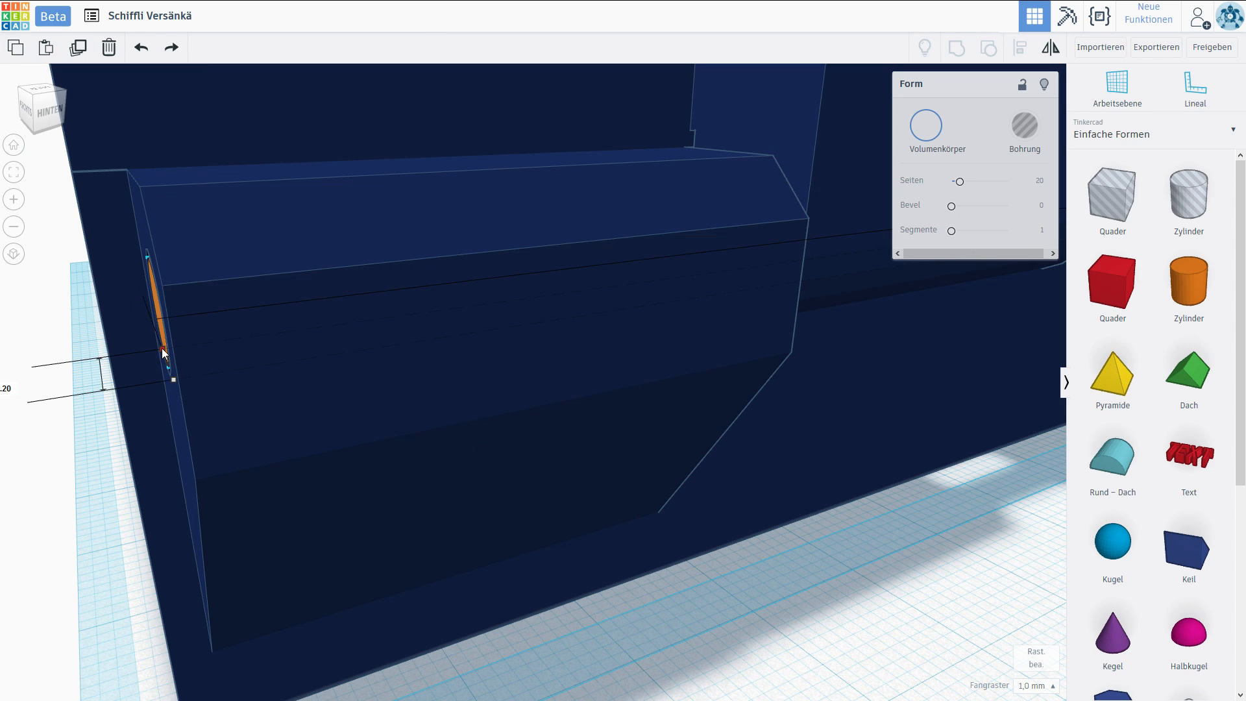
left_click_drag(171, 368, 214, 362)
right_click_drag(369, 417, 460, 329)
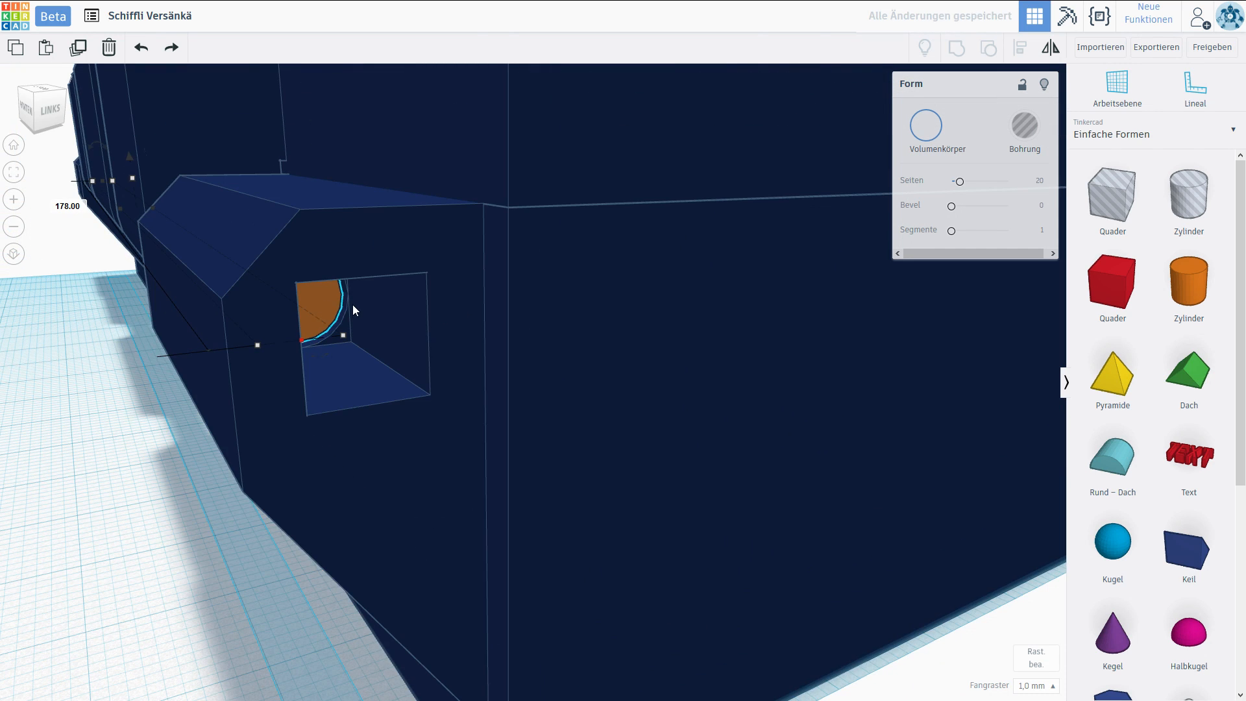
right_click_drag(414, 356, 327, 308)
scroll(280, 259, "up", 5)
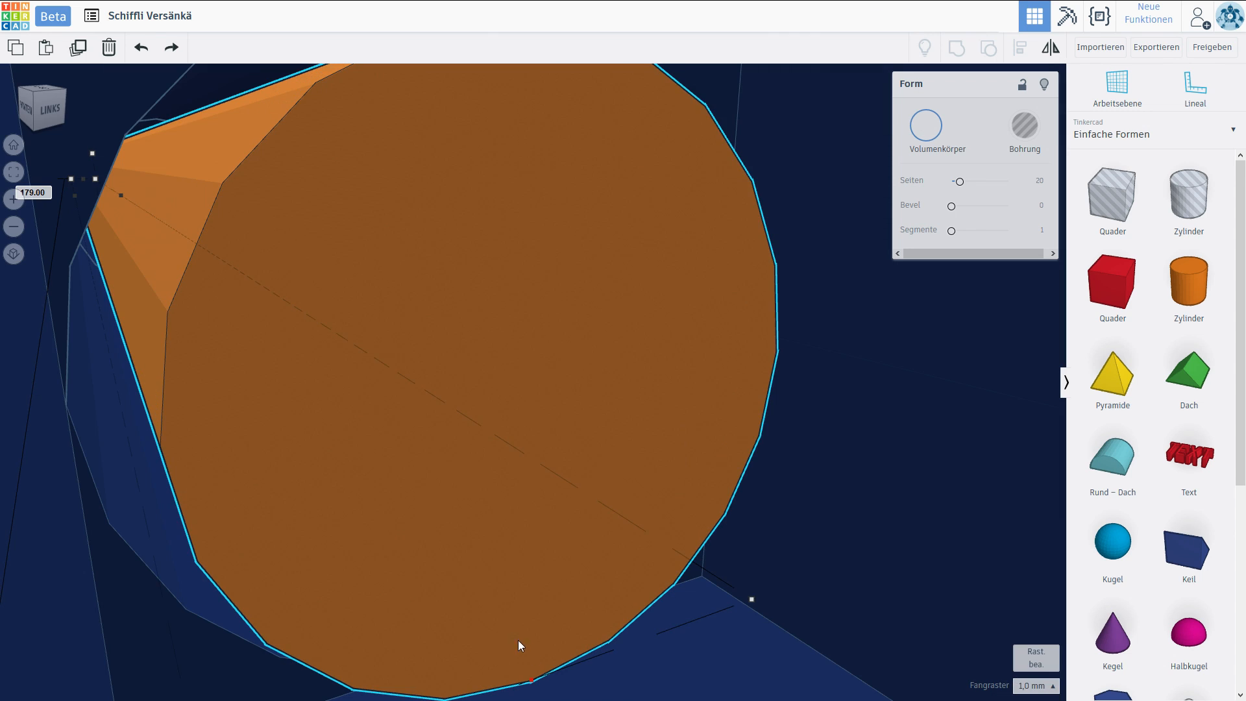
scroll(518, 542, "down", 5)
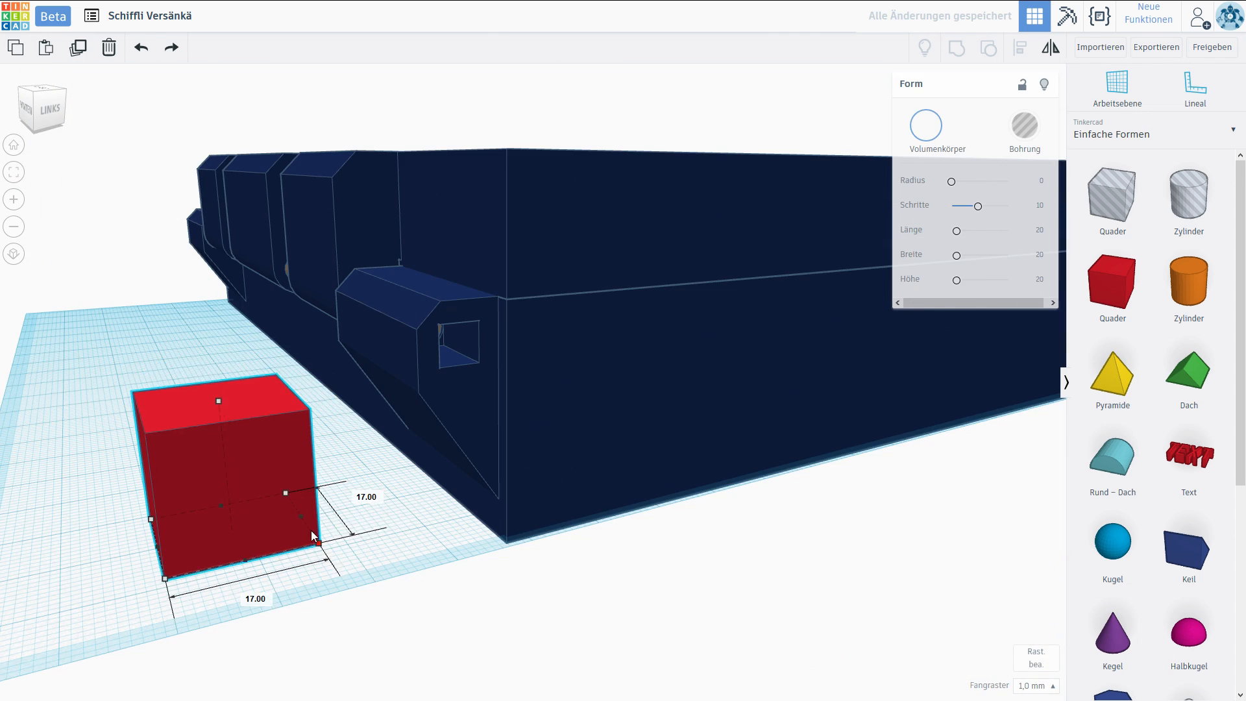
Resize the box at the square opening of the outer hinge block to 5 by 5 mm and fit it inside as a hole.
left_click_drag(310, 531, 207, 497)
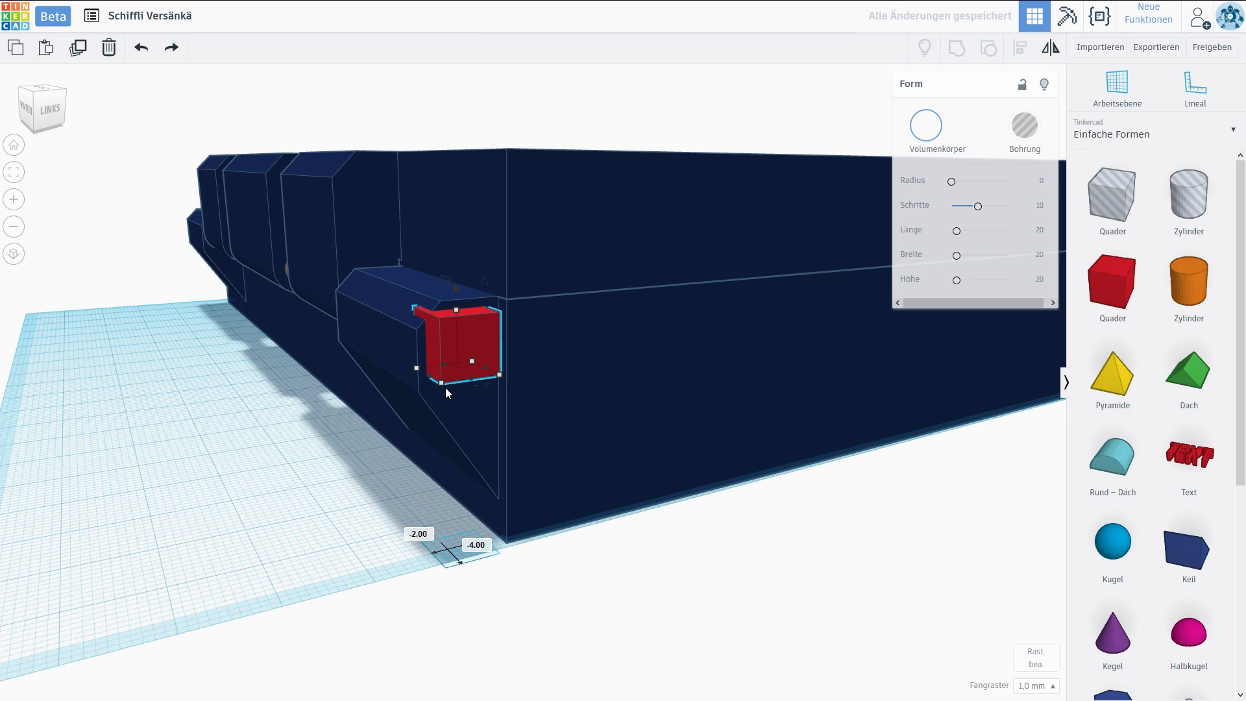
left_click_drag(442, 383, 450, 375)
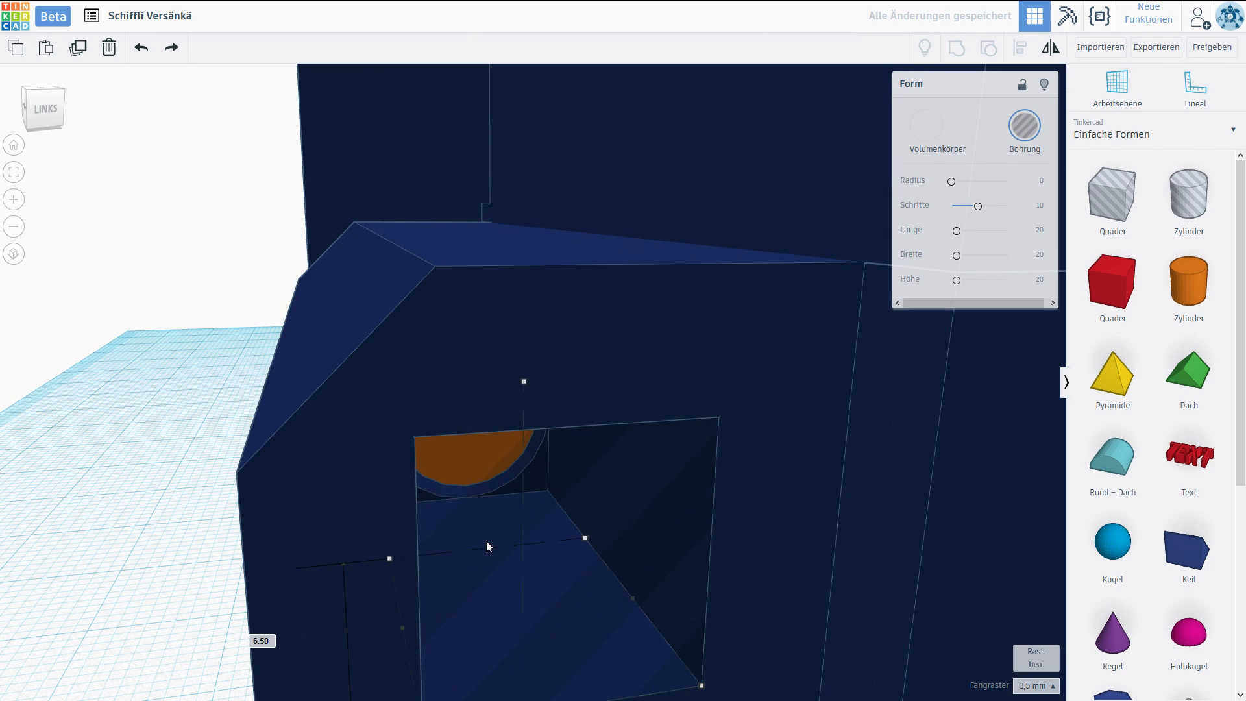
left_click_drag(486, 541, 470, 499)
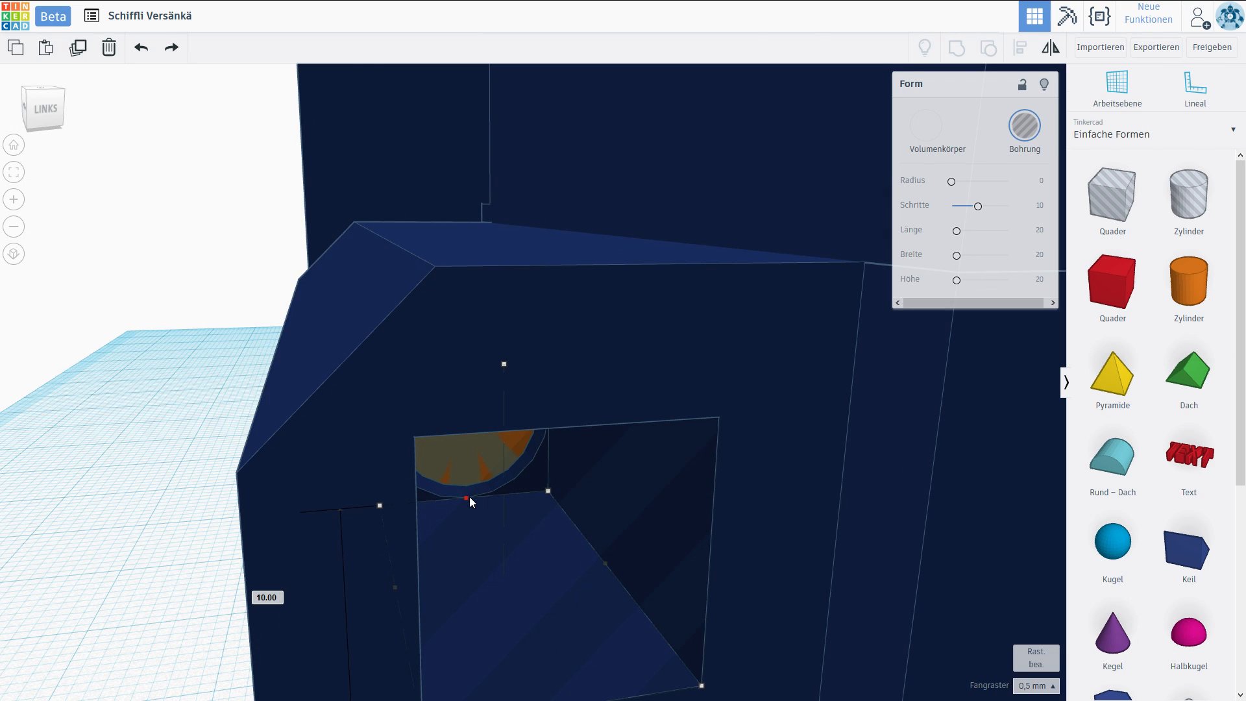
scroll(470, 438, "down", 5)
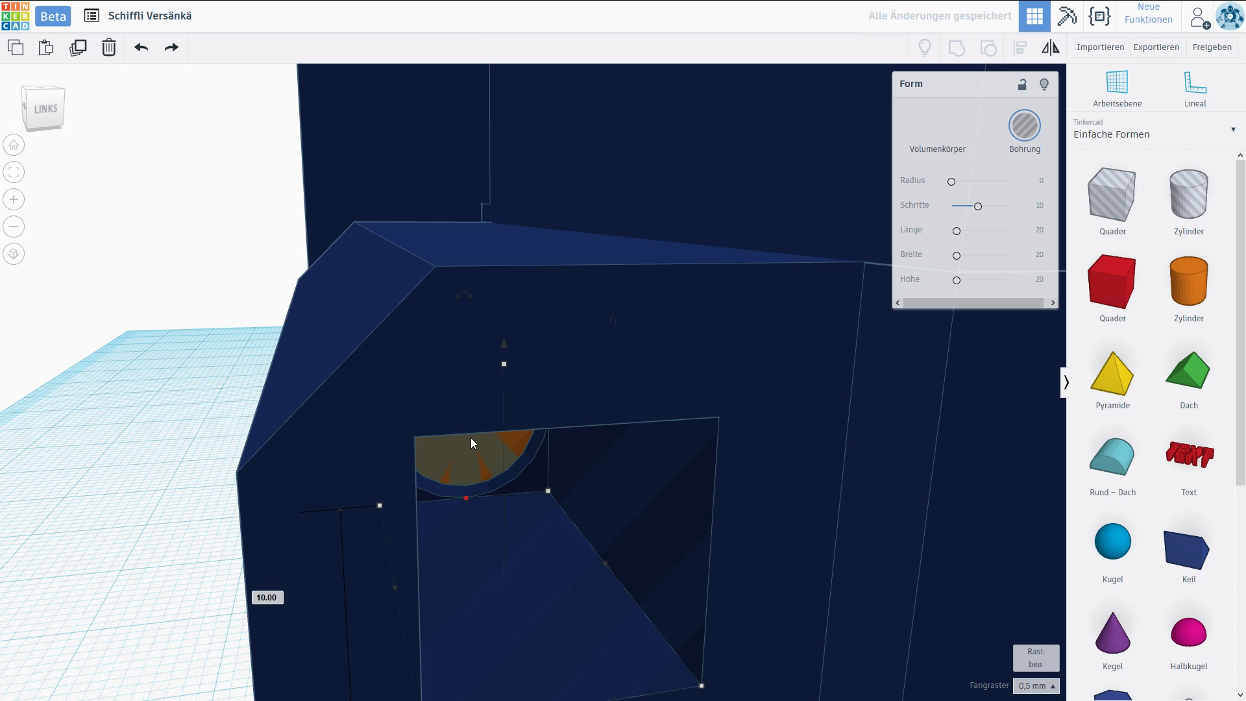
left_click_drag(501, 472, 497, 465)
scroll(526, 431, "up", 5)
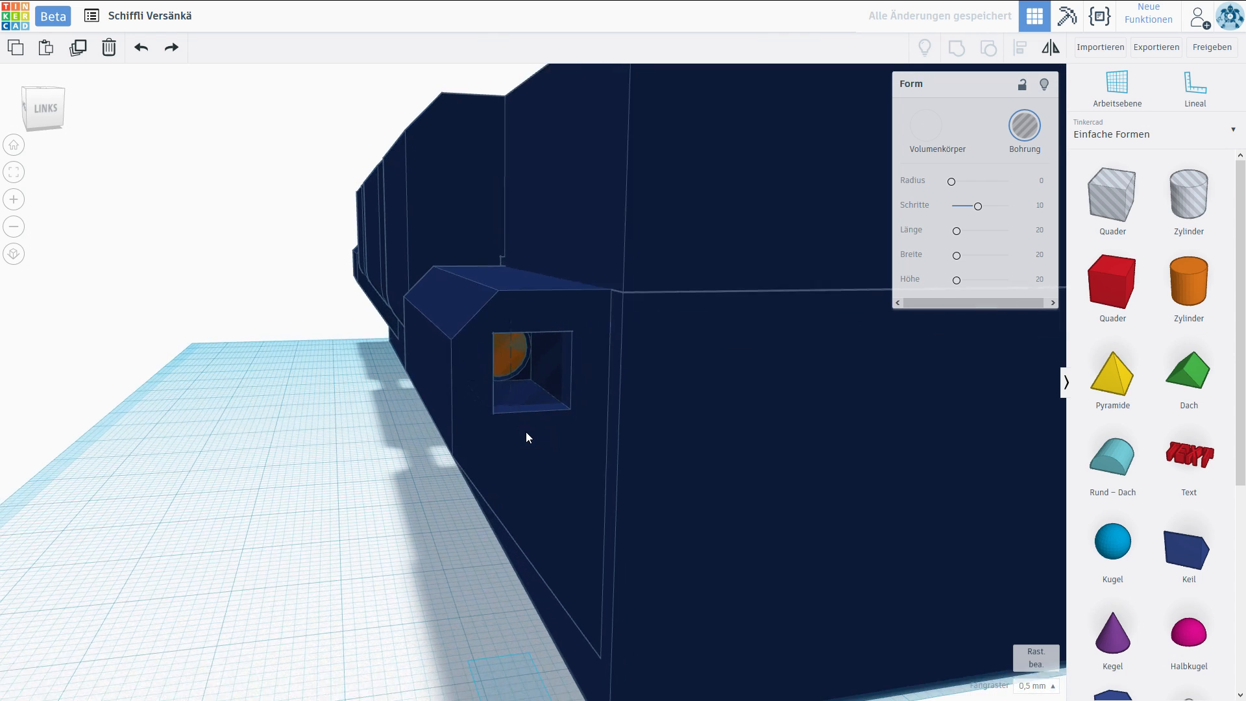
right_click_drag(511, 431, 518, 436)
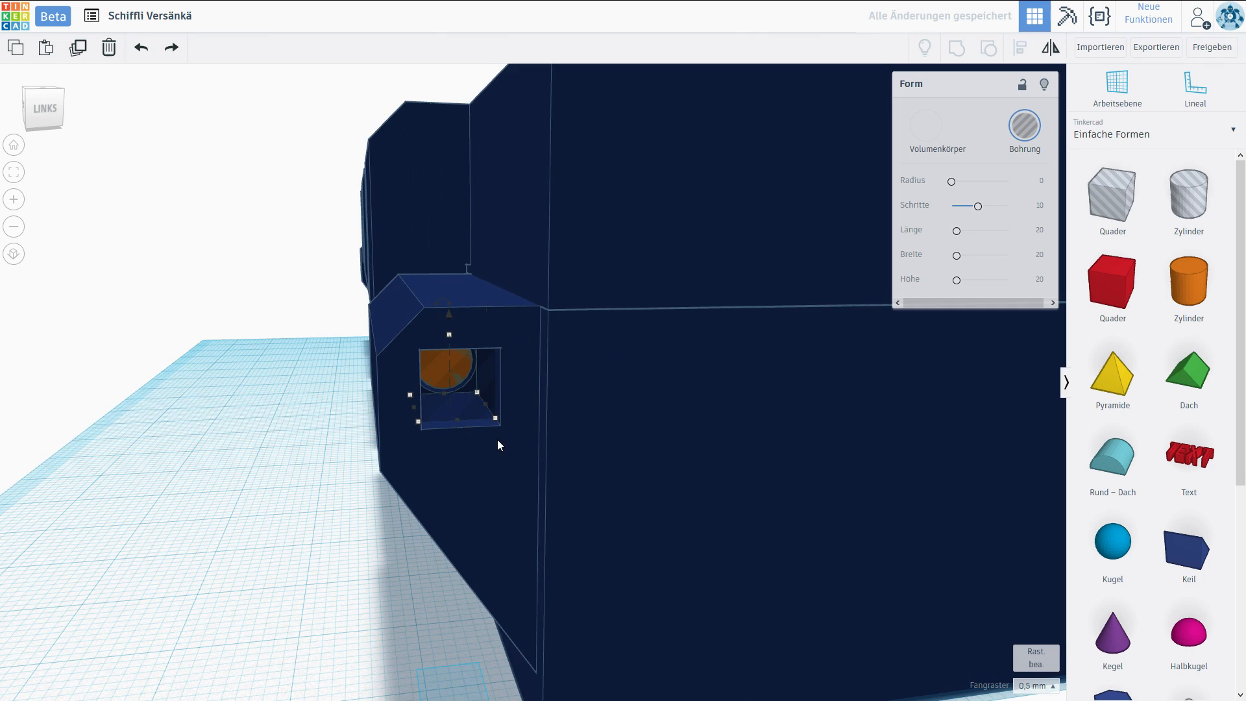
scroll(498, 439, "up", 5)
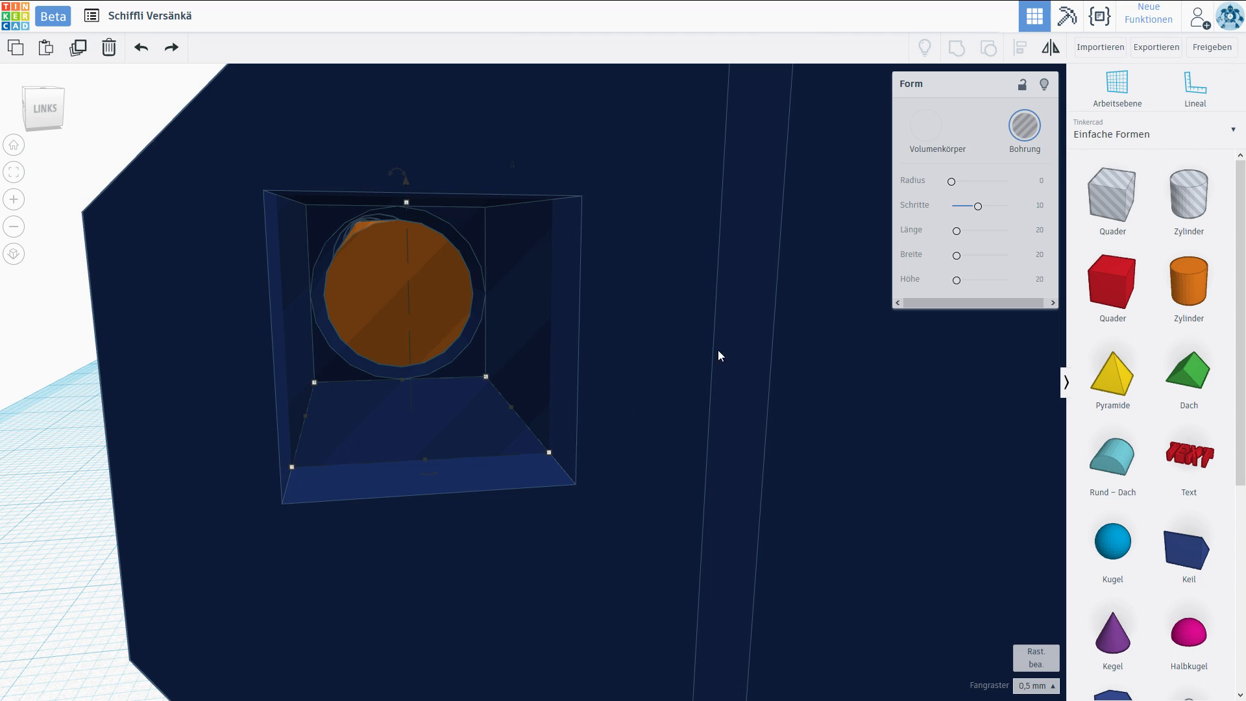
Set the snap grid to 0.25 mm, then lower the box slightly and narrow both sides to a 4.5 mm width.
left_click(1026, 687)
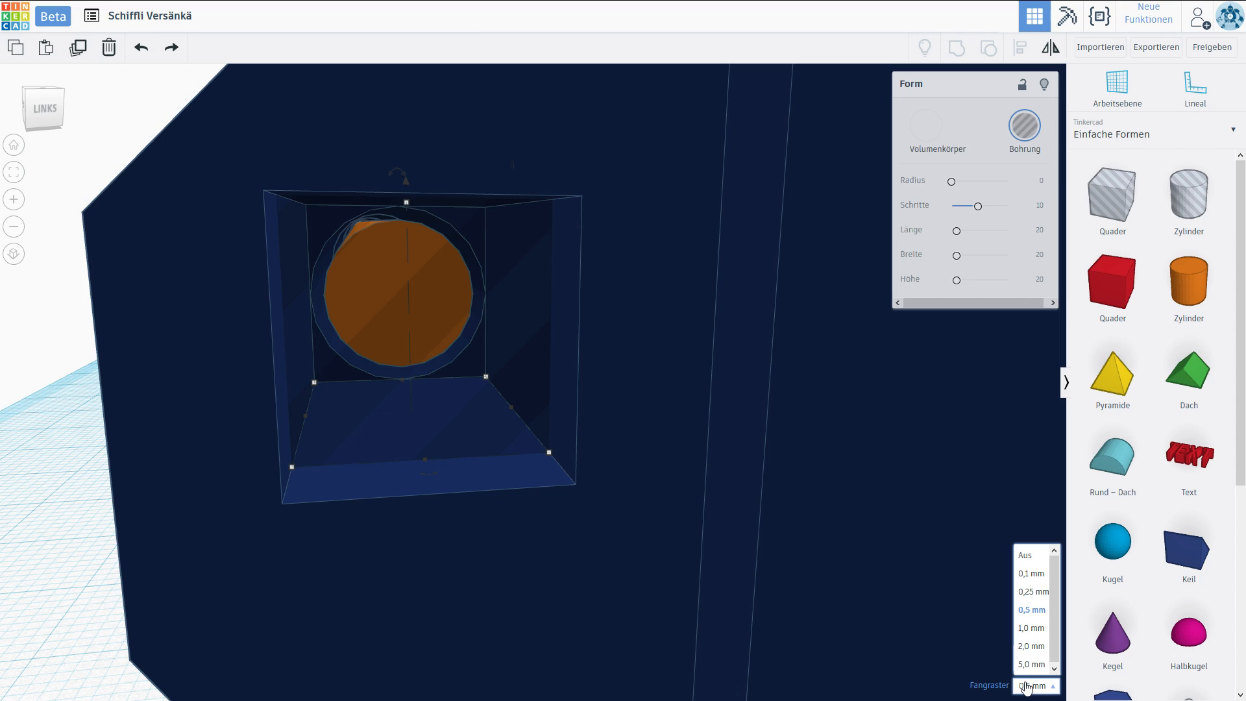
left_click(1033, 591)
mouse_move(406, 201)
mouse_move(407, 201)
left_mouse_down()
mouse_move(408, 222)
mouse_move(409, 194)
left_mouse_up()
left_click_drag(511, 397, 503, 400)
left_click_drag(306, 407, 314, 406)
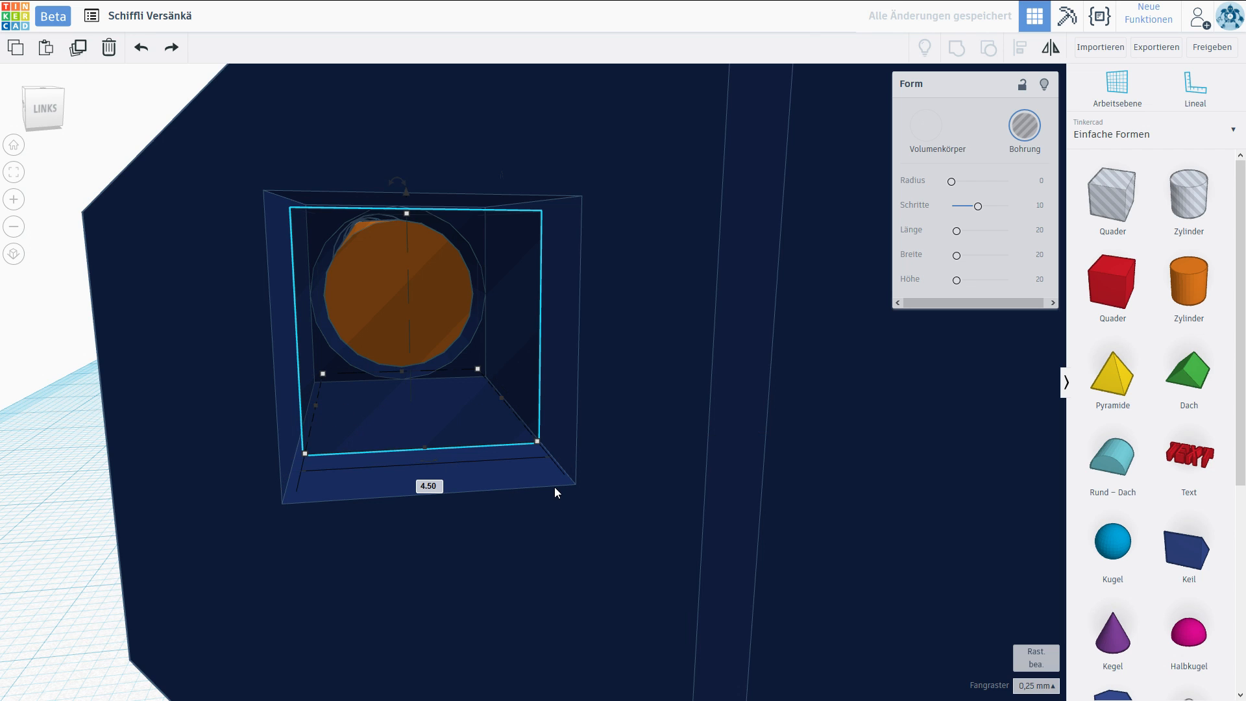
Turn the fitted box into a solid and group it with the hinge pin.
scroll(555, 487, "down", 5)
mouse_move(556, 487)
right_mouse_down()
mouse_move(573, 473)
mouse_move(560, 482)
right_mouse_up()
left_click(363, 492)
right_click_drag(363, 492, 345, 481)
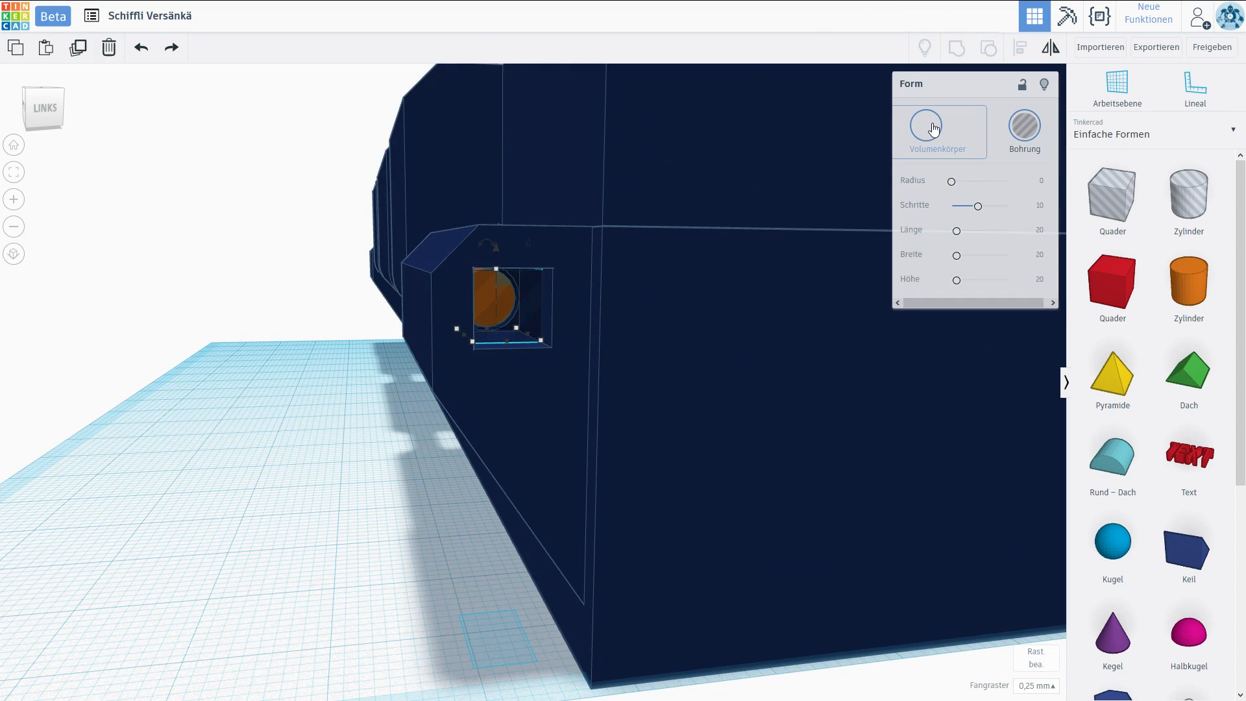
left_click(933, 128)
right_click_drag(414, 328, 588, 329)
left_click(589, 330, "shift")
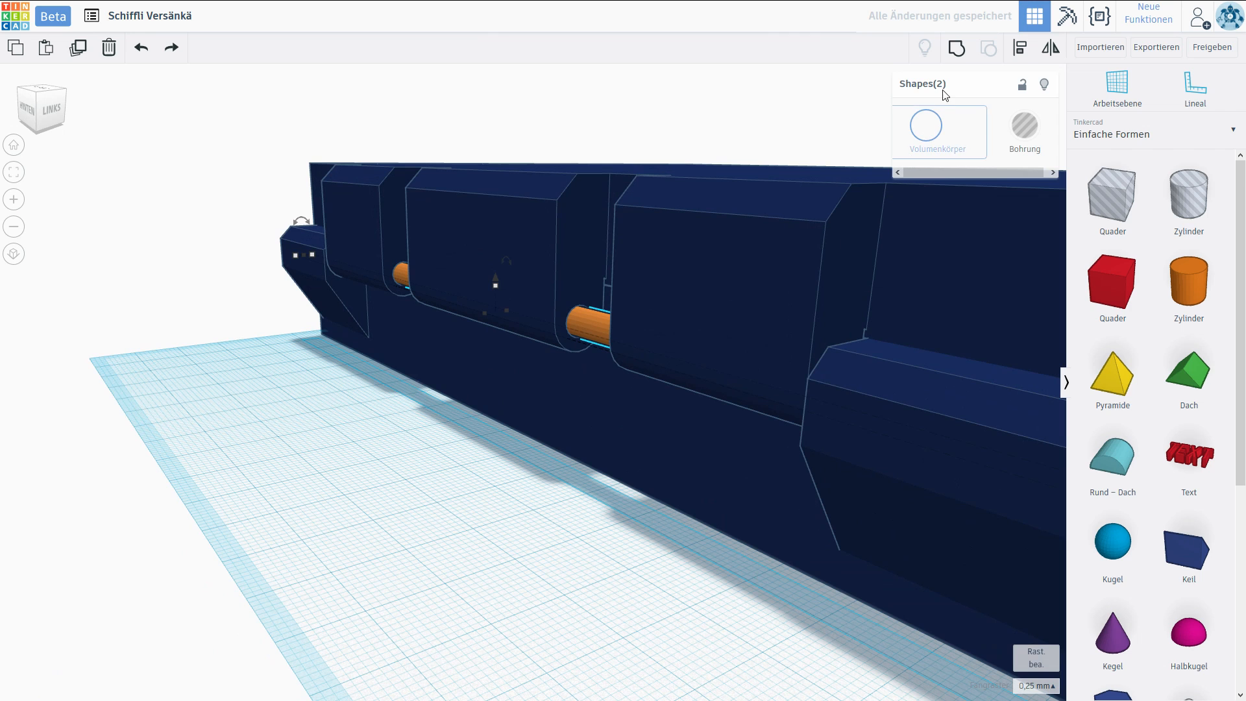
left_click(957, 47)
Swing the upper case half open and position its hinge parts against the lower half.
left_click(679, 561)
right_click_drag(680, 556, 600, 548)
left_click(649, 376)
right_click_drag(625, 375, 724, 362)
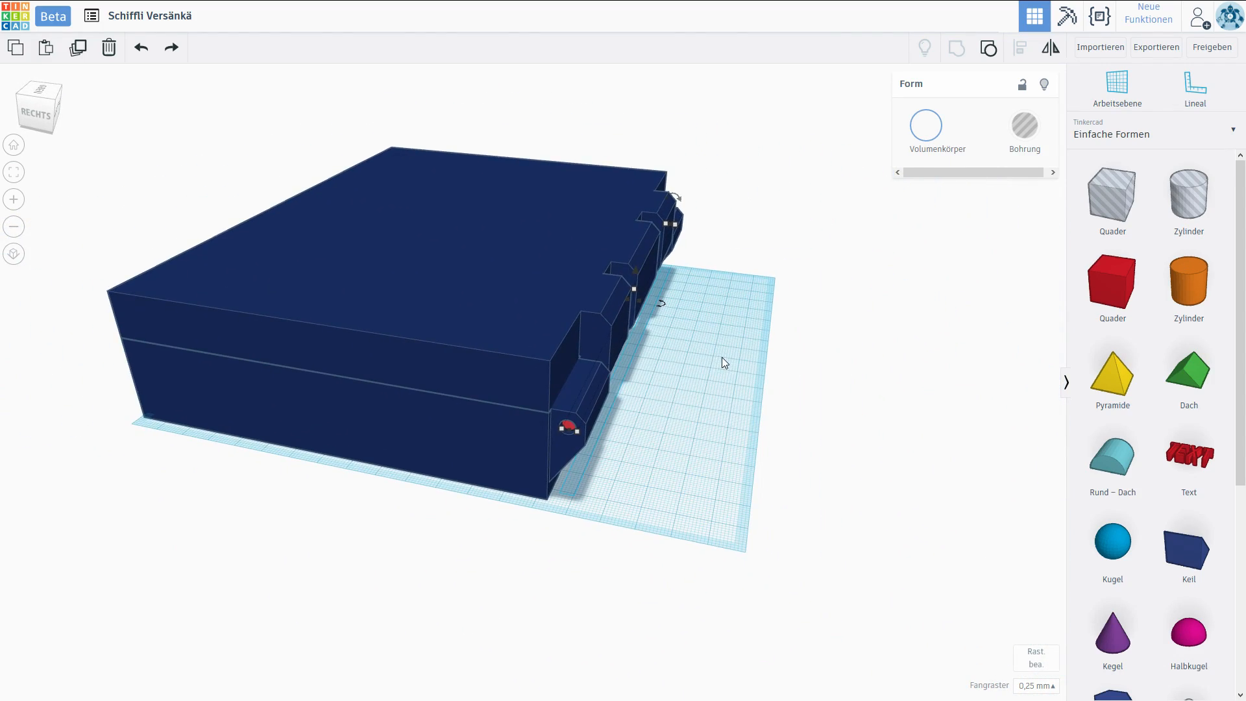
left_click_drag(661, 303, 758, 340)
right_click_drag(448, 191, 548, 287)
left_click_drag(515, 219, 719, 257)
scroll(719, 257, "down", 3)
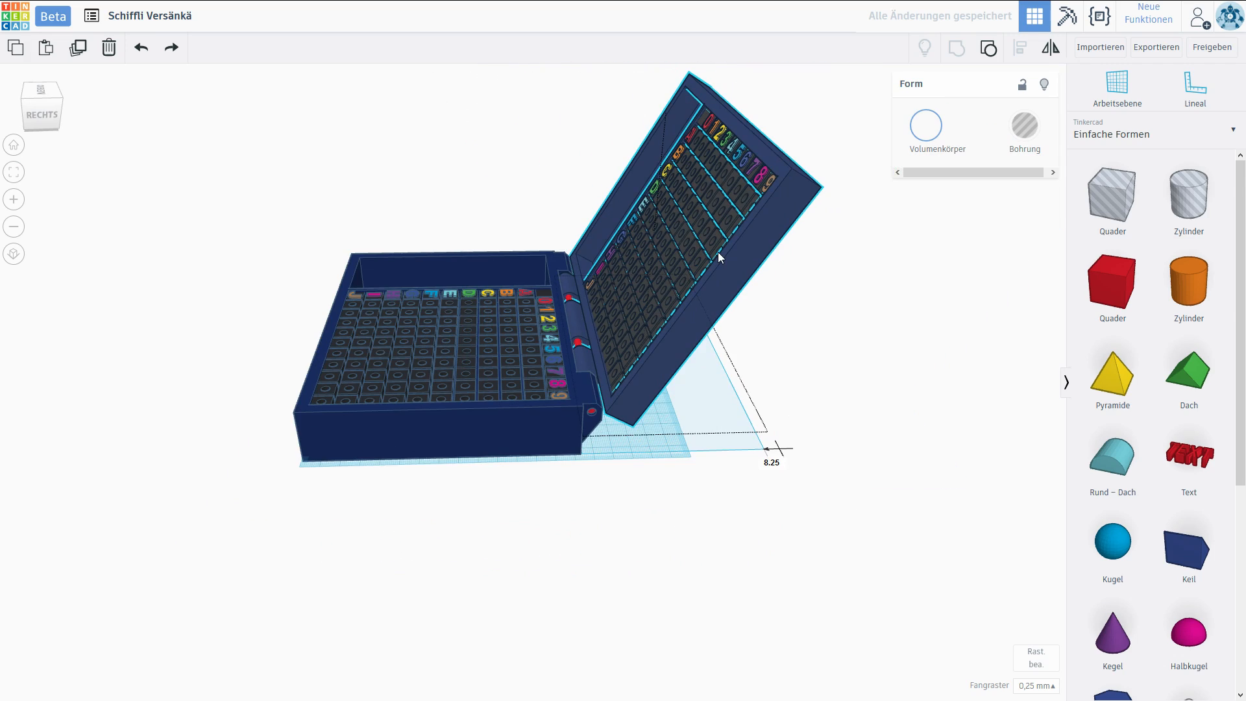
right_click_drag(718, 257, 792, 372)
scroll(726, 406, "up", 3)
scroll(509, 355, "up", 8)
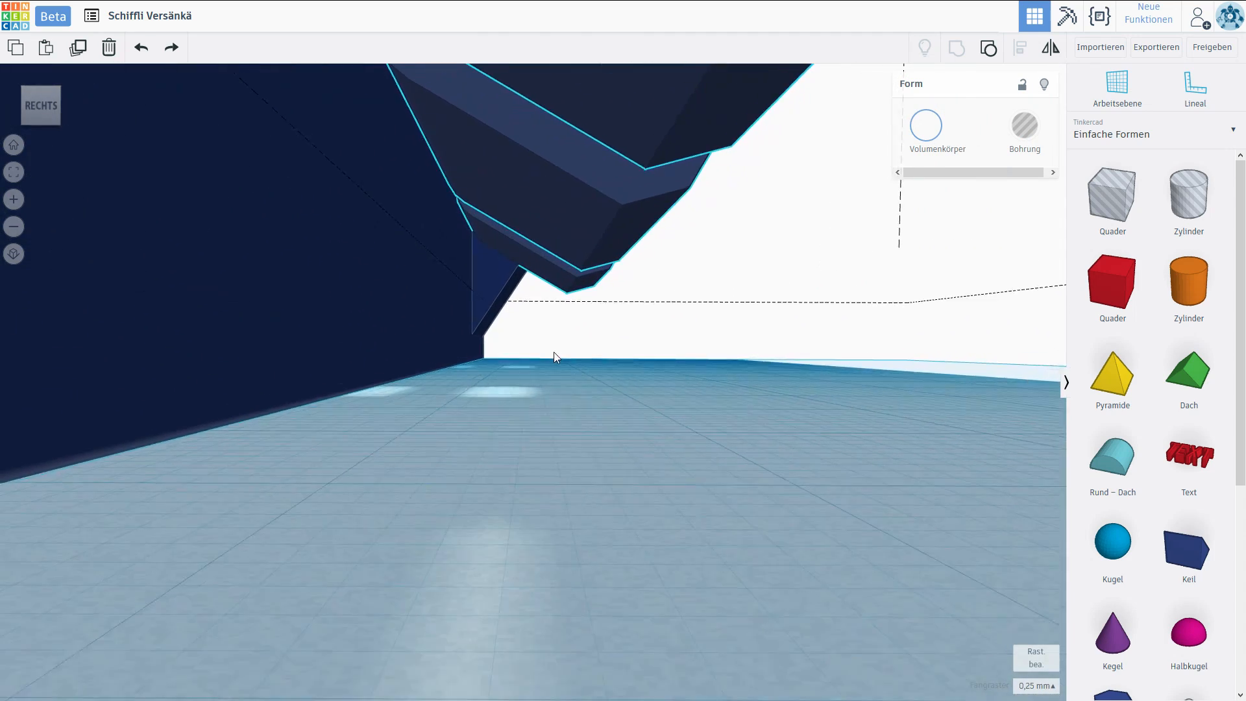
scroll(571, 360, "up", 2)
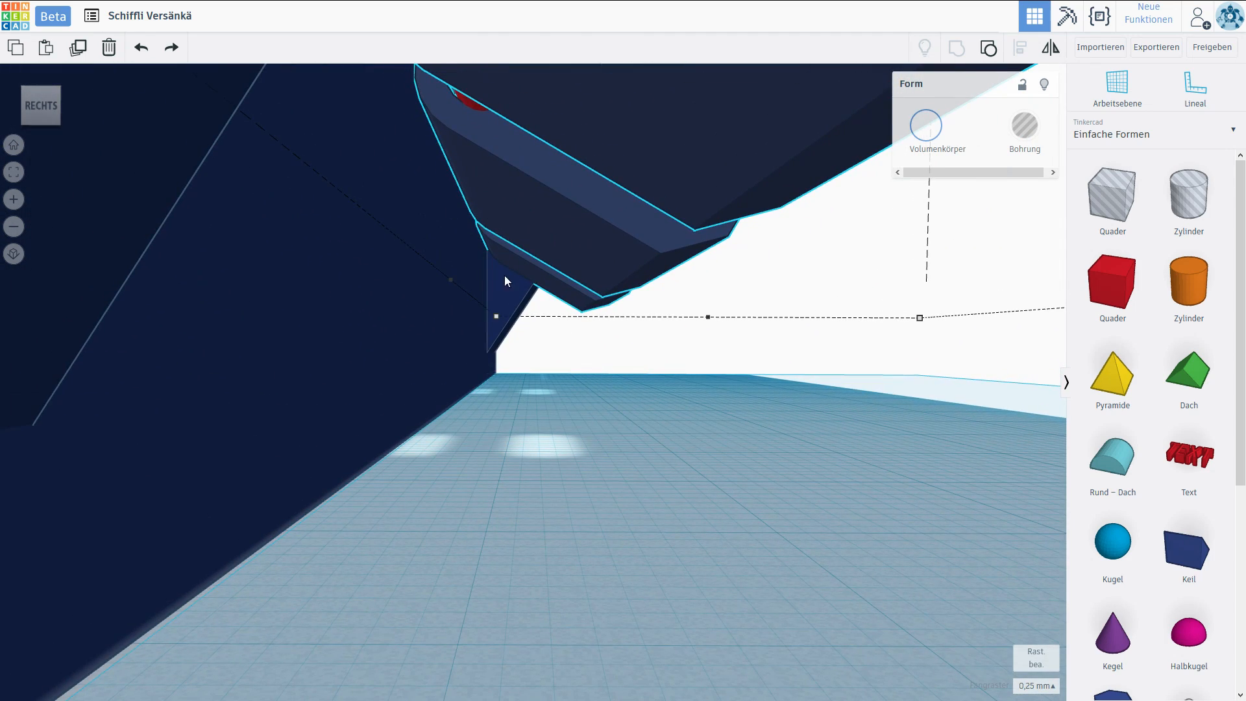
Place a wedge behind the back wall beneath the opened lid's hinge blocks and size it to 11 mm deep.
left_click_drag(490, 190, 915, 578)
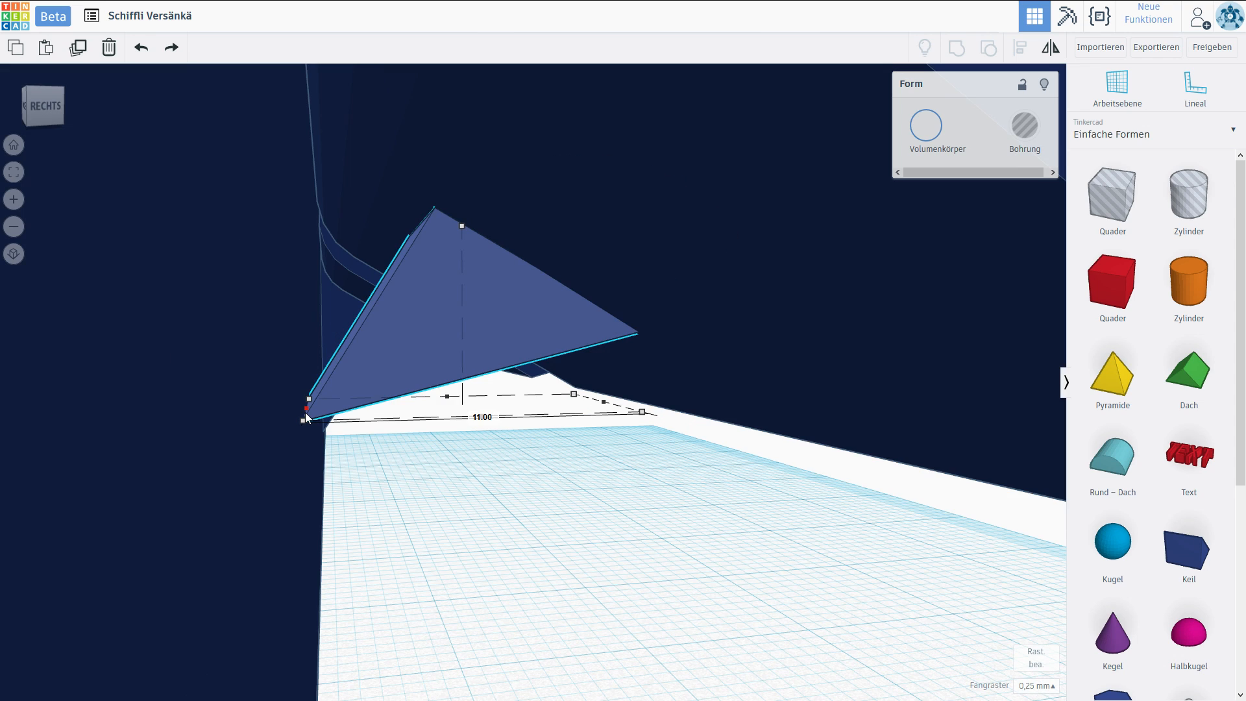
mouse_move(304, 412)
left_mouse_down()
mouse_move(317, 412)
mouse_move(307, 416)
left_mouse_up()
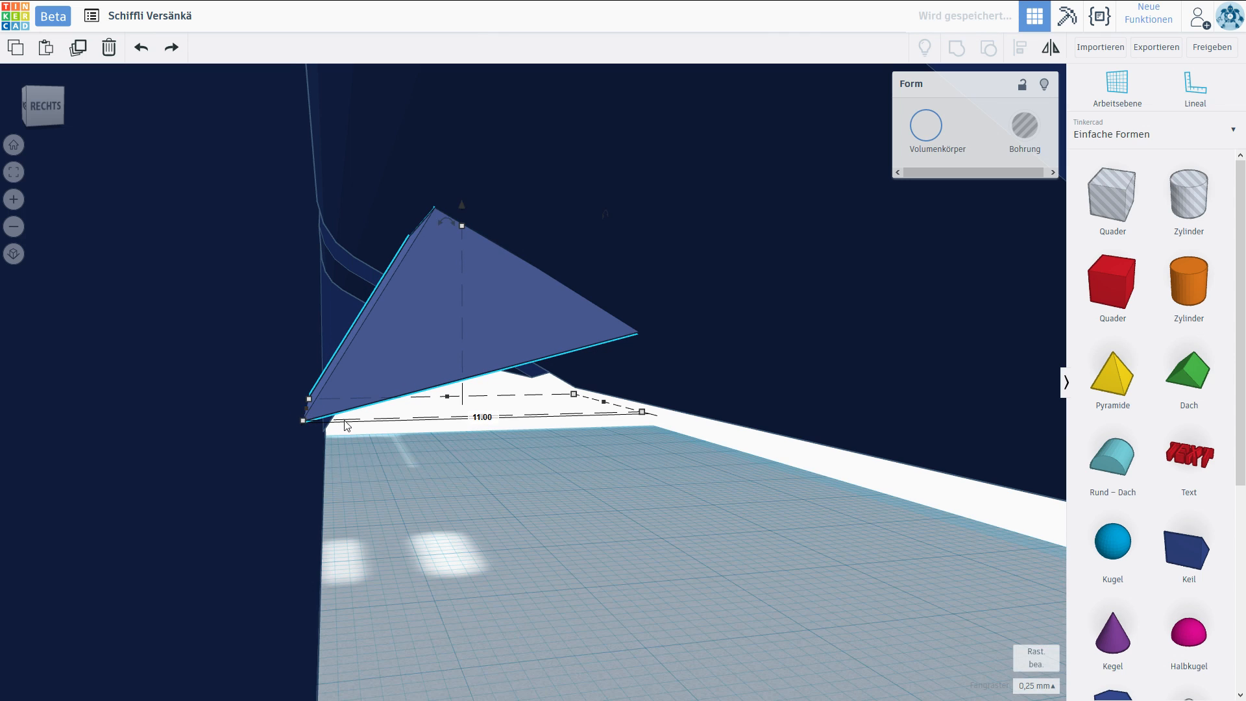
left_click(481, 497)
right_click_drag(531, 531, 667, 307)
left_click(667, 307)
scroll(636, 266, "up", 2)
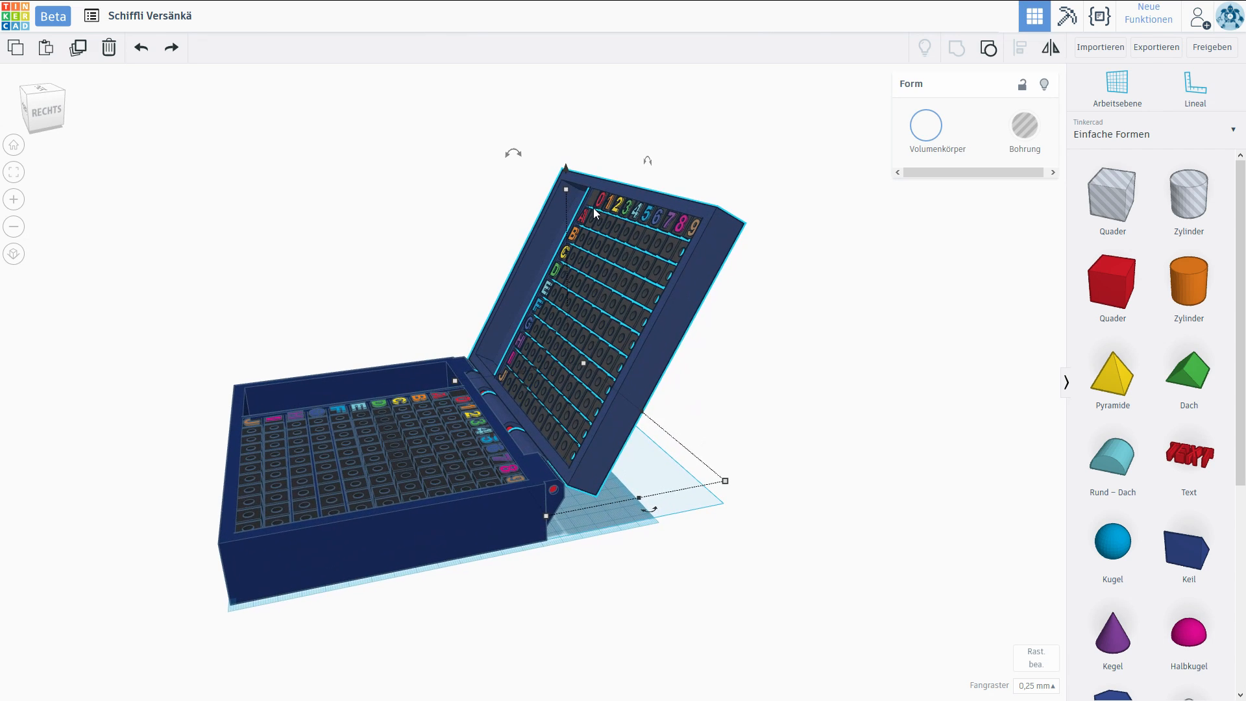
Rotate the lid to a nearly upright position and move it back against the hinge of the lower half.
left_click_drag(514, 155, 460, 131)
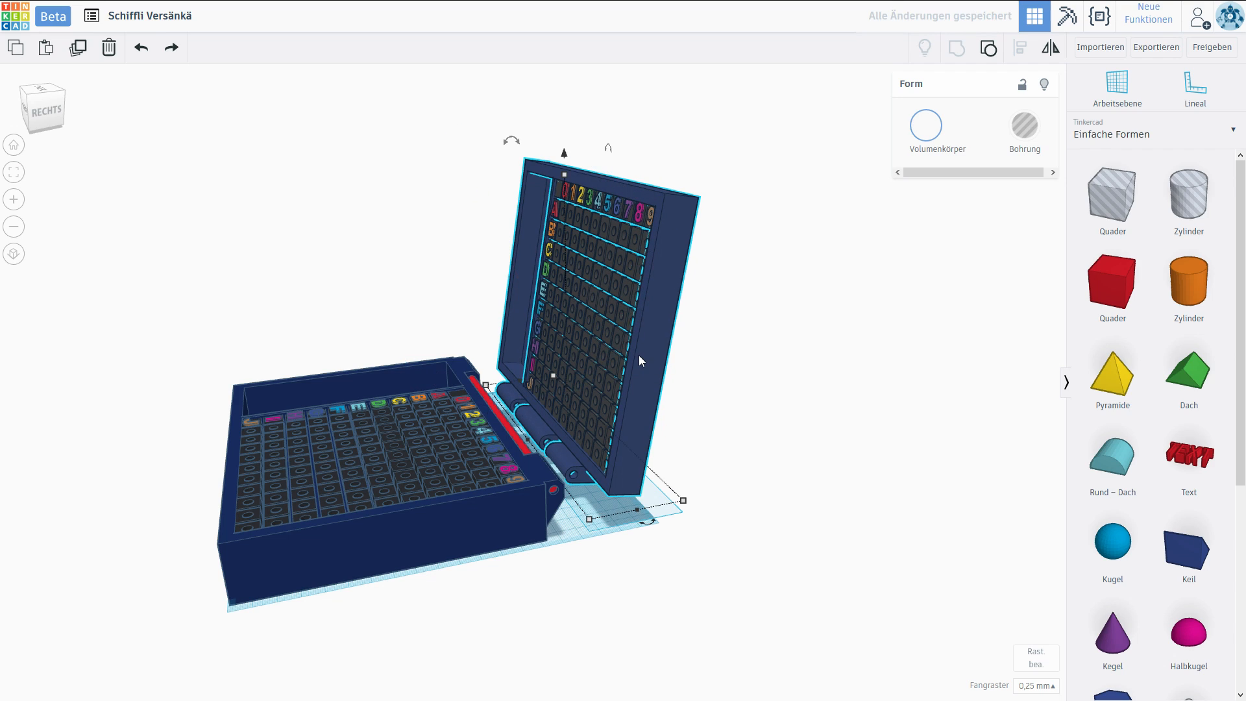
right_click_drag(791, 324, 729, 266)
right_click_drag(729, 266, 737, 274)
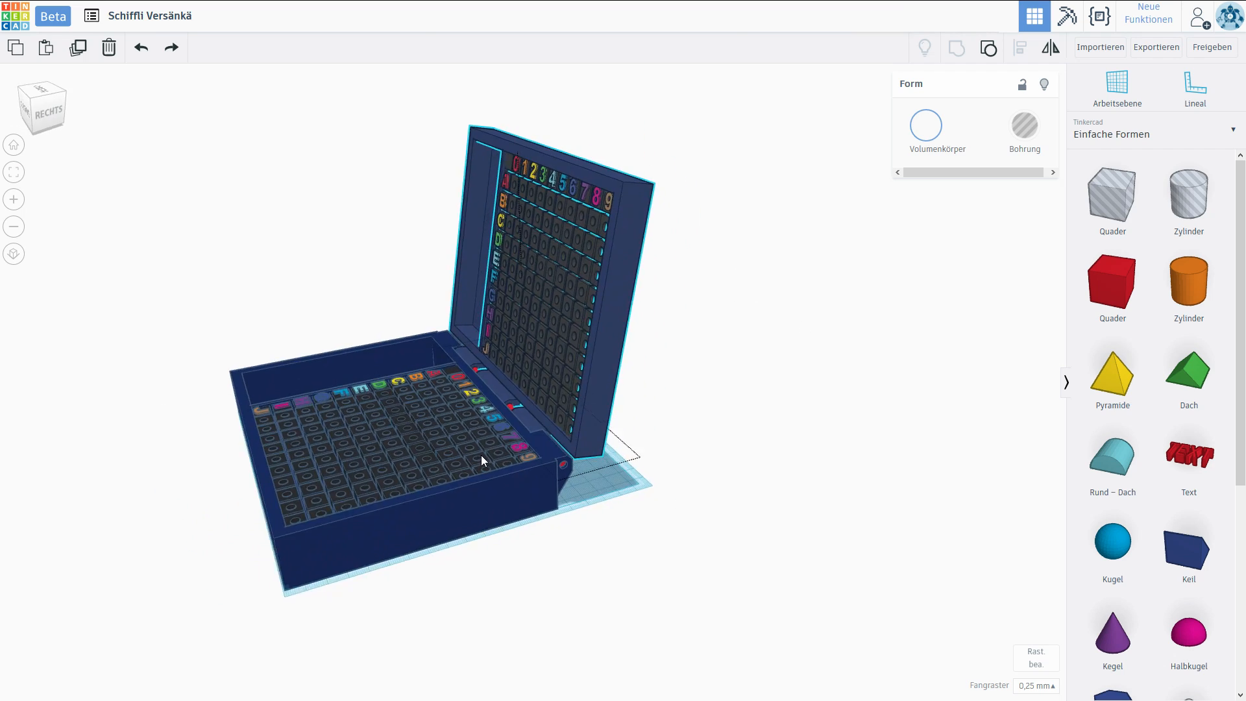
right_click_drag(481, 455, 330, 416)
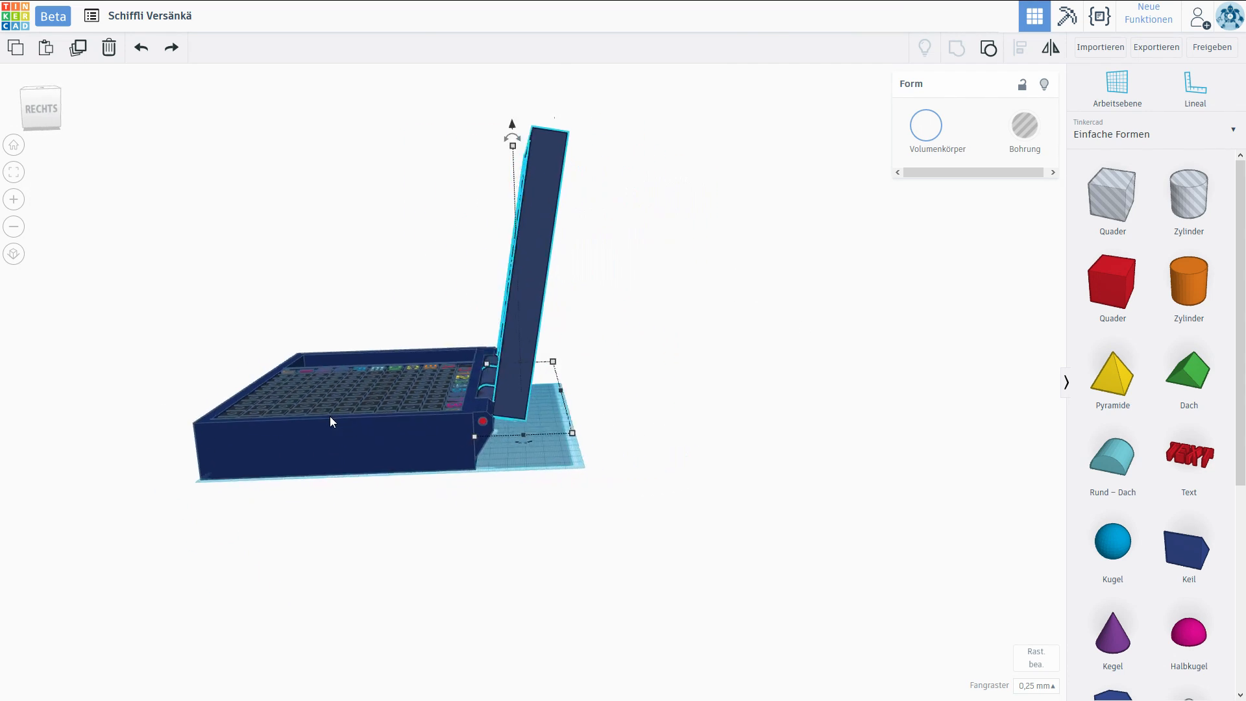
Stretch the wedge along the hinge so that it spans the lid's middle hinge block.
scroll(459, 498, "up", 5)
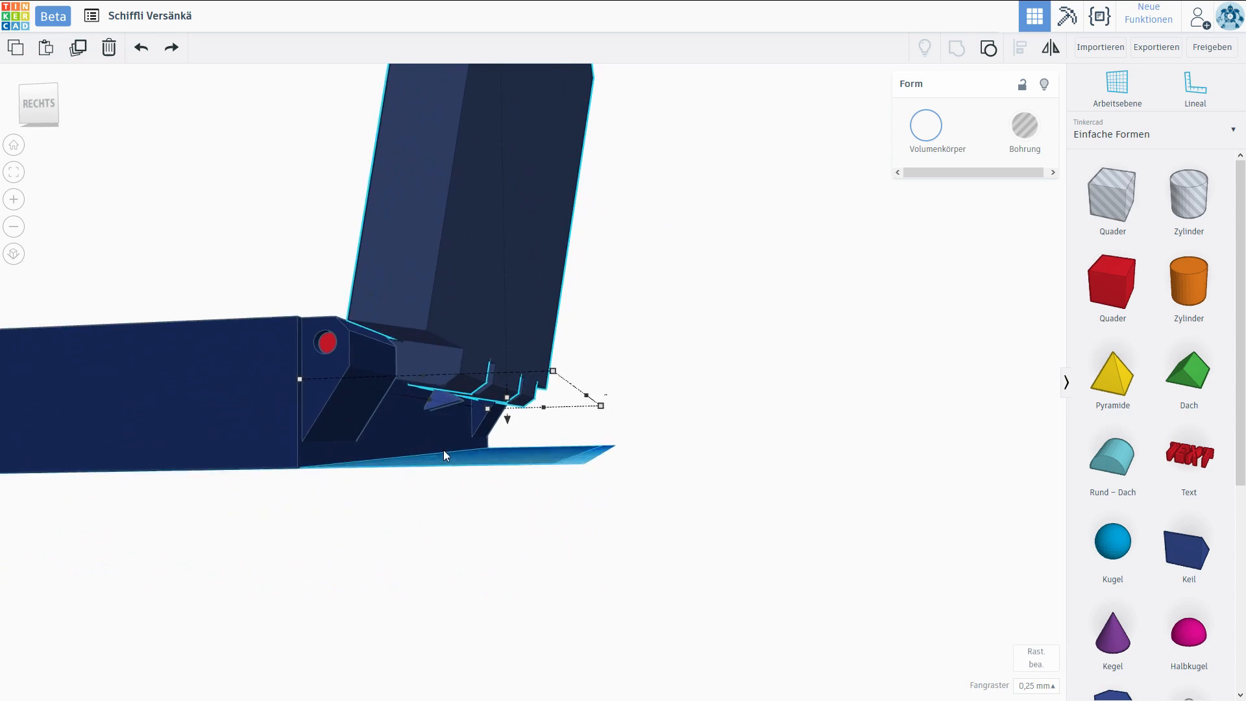
scroll(442, 449, "up", 8)
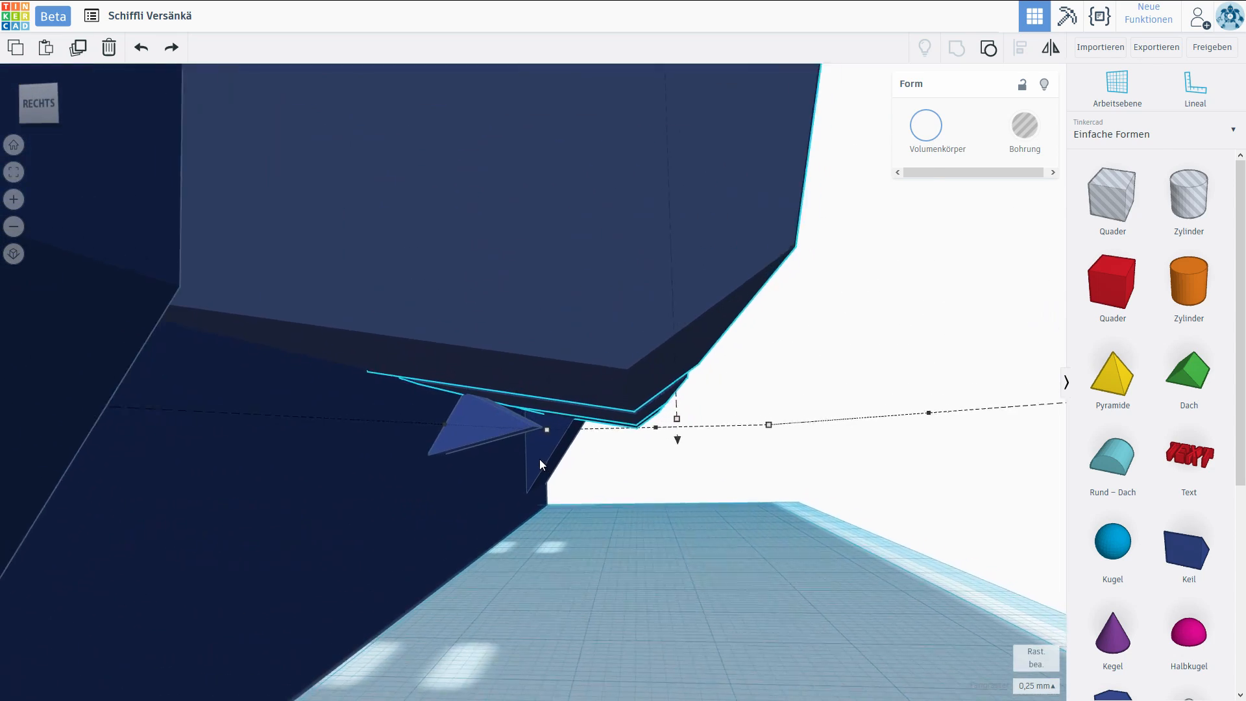
scroll(540, 458, "up", 3)
scroll(487, 493, "up", 3)
middle_click_drag(558, 470, 613, 389)
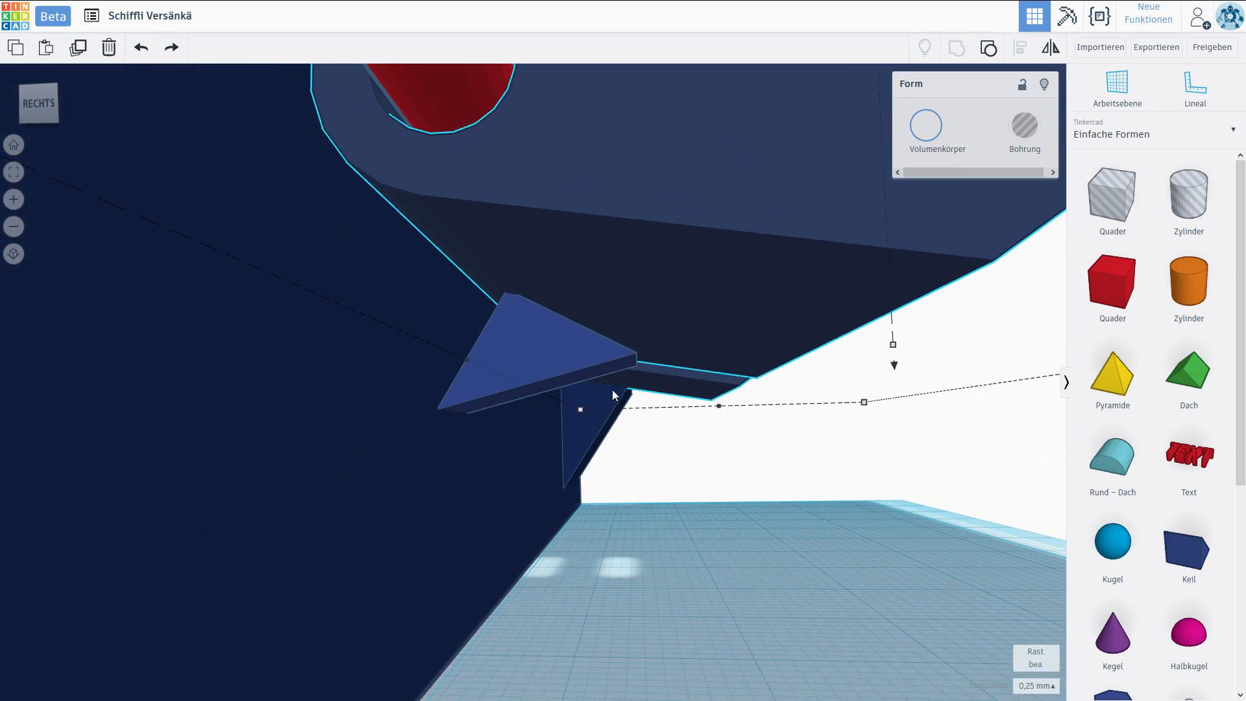
left_click(571, 351)
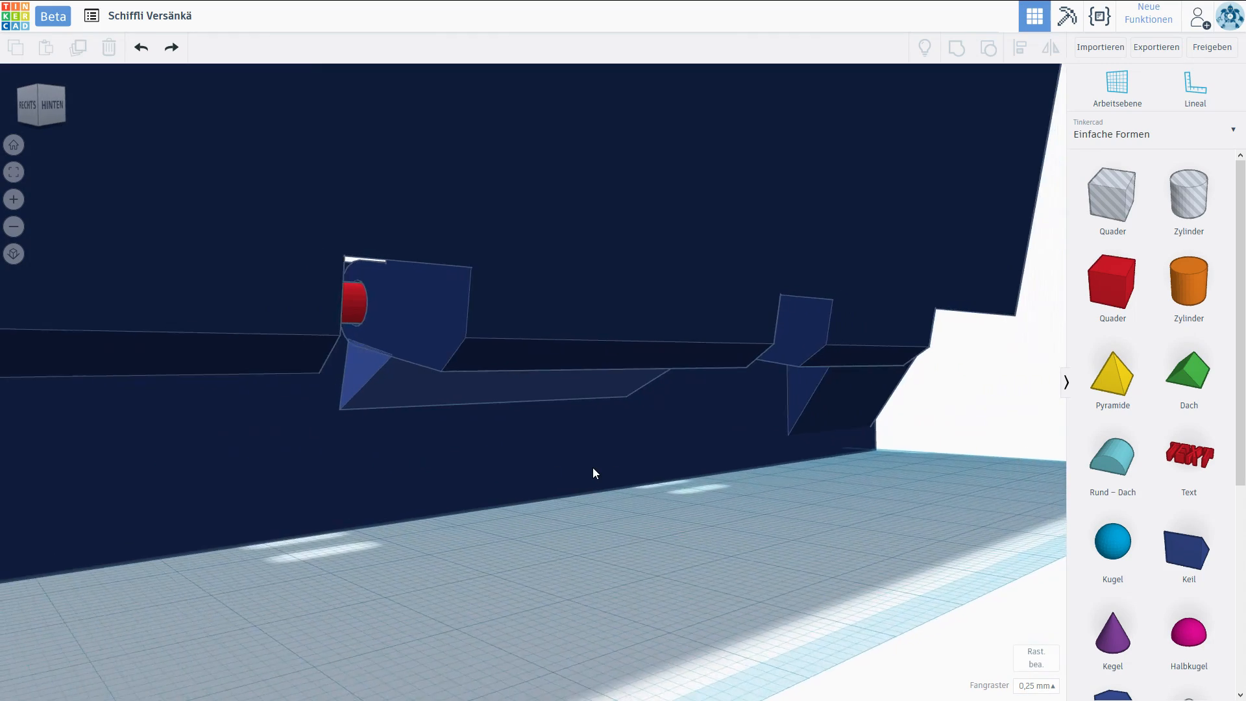
right_click_drag(594, 472, 728, 459)
scroll(625, 456, "up", 3)
right_click_drag(624, 454, 678, 465)
right_click_drag(472, 395, 469, 354)
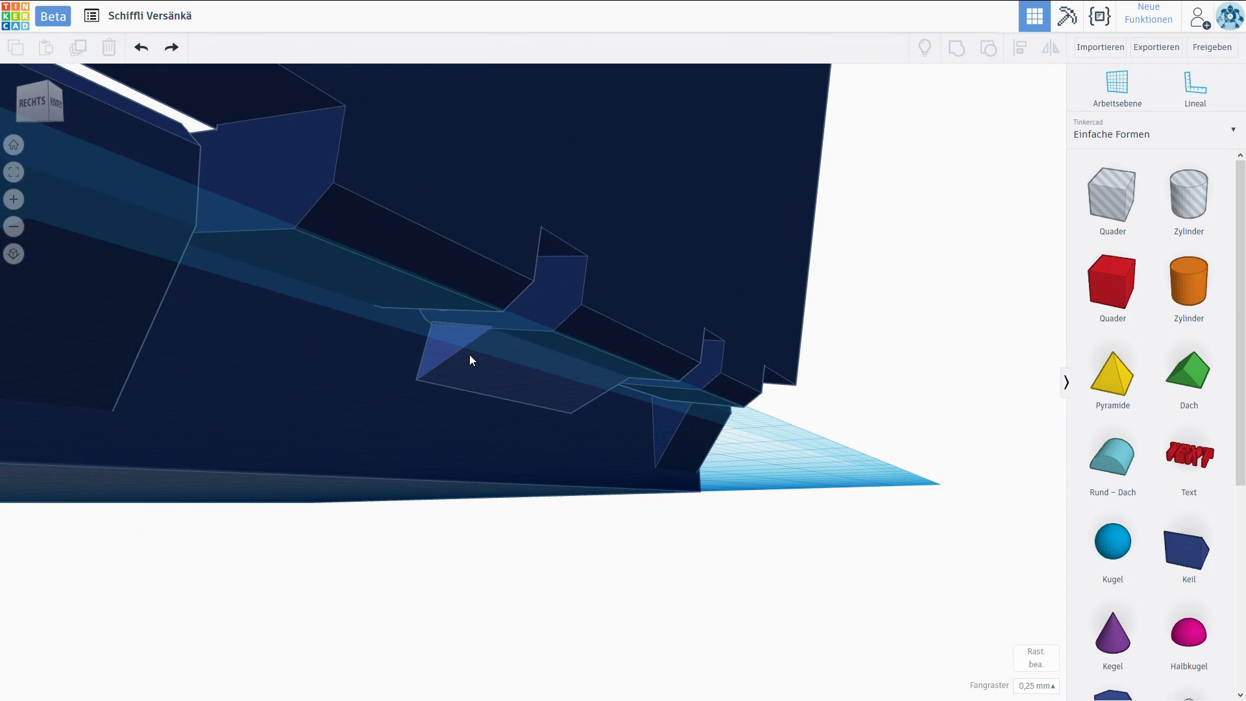
Try to group the wedge with the opened lid.
left_click(470, 354)
left_click(544, 210, "shift")
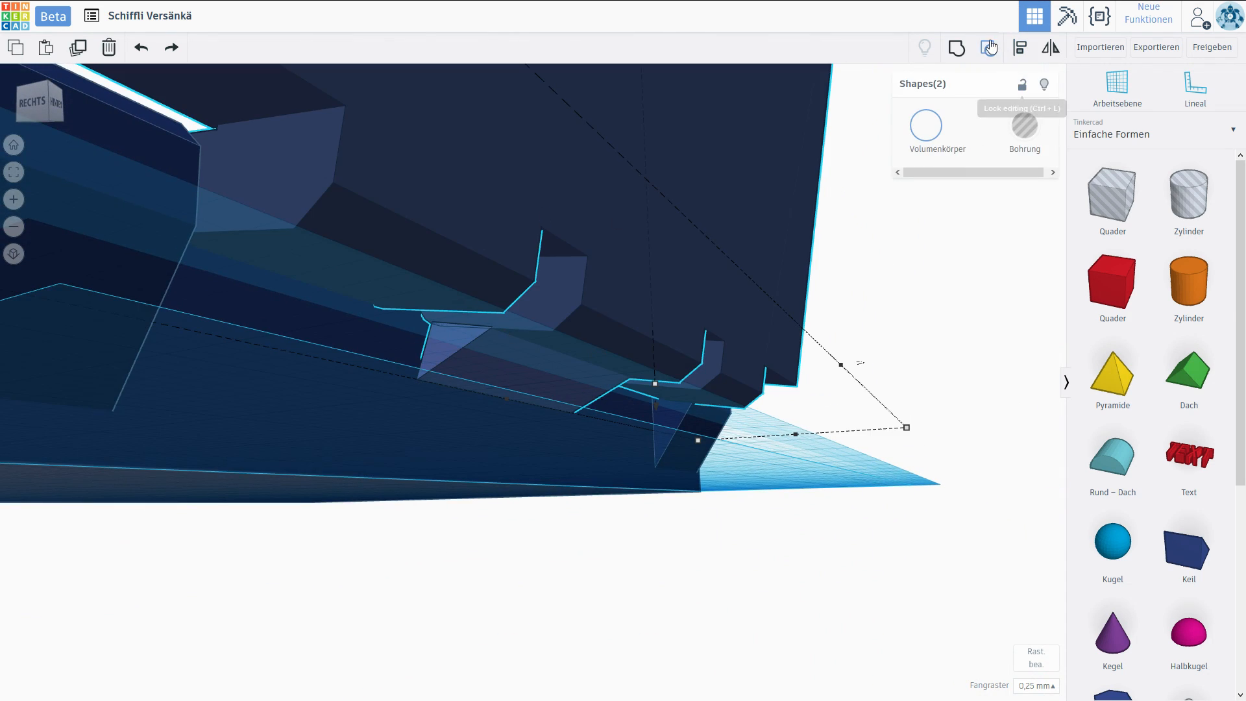
left_click(956, 48)
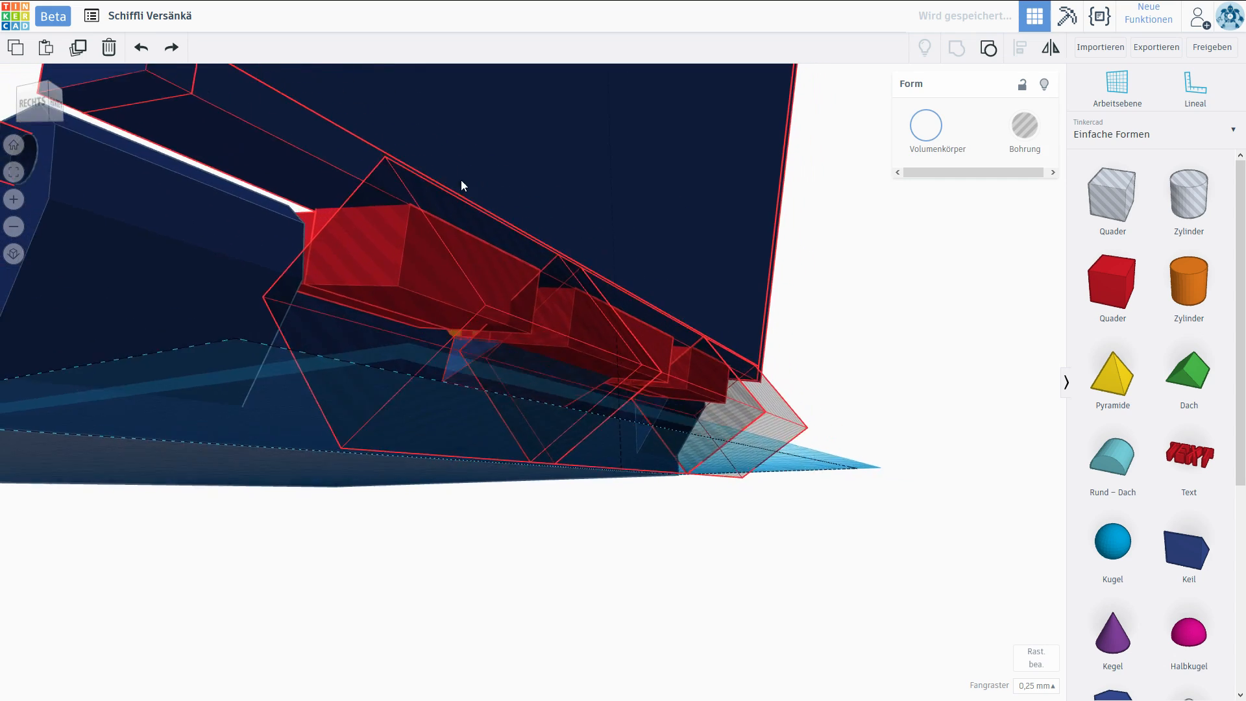
Examine the wedge, pin and hinge blocks along the back of the case with the lid closed.
right_click_drag(461, 181, 517, 250)
scroll(518, 244, "down", 6)
left_click_drag(222, 265, 225, 303)
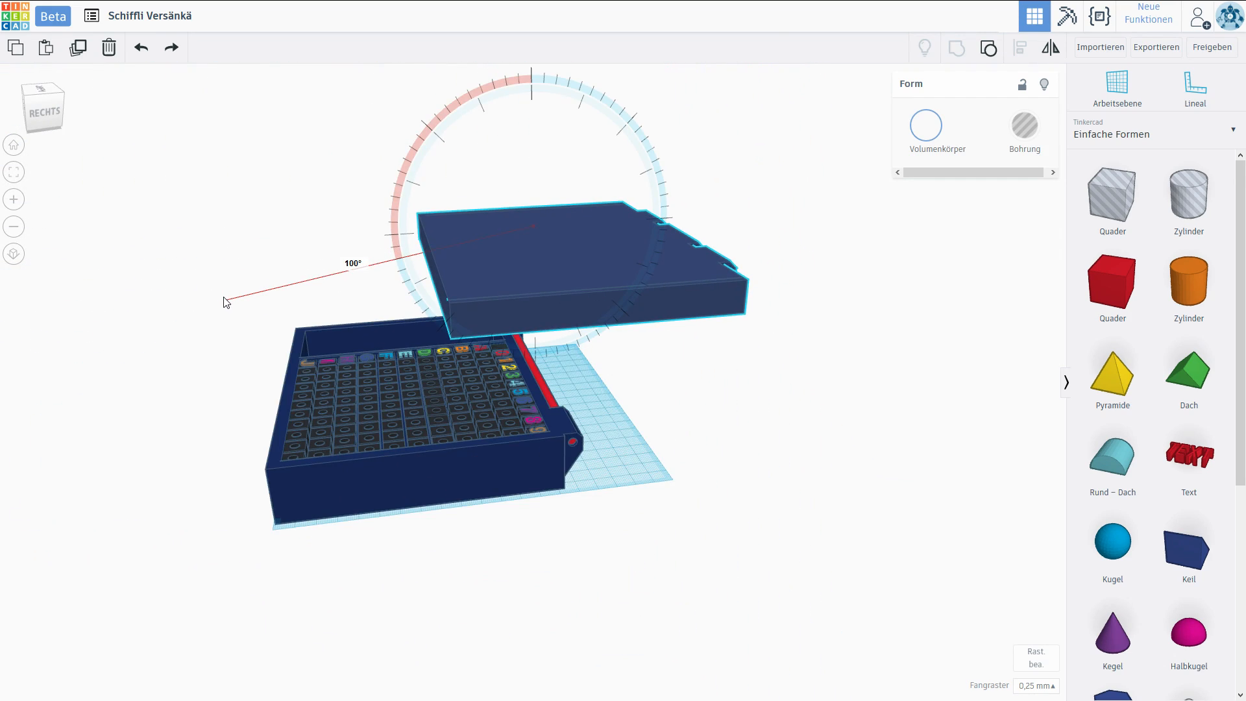
left_click_drag(551, 276, 372, 294)
left_click_drag(419, 240, 428, 323)
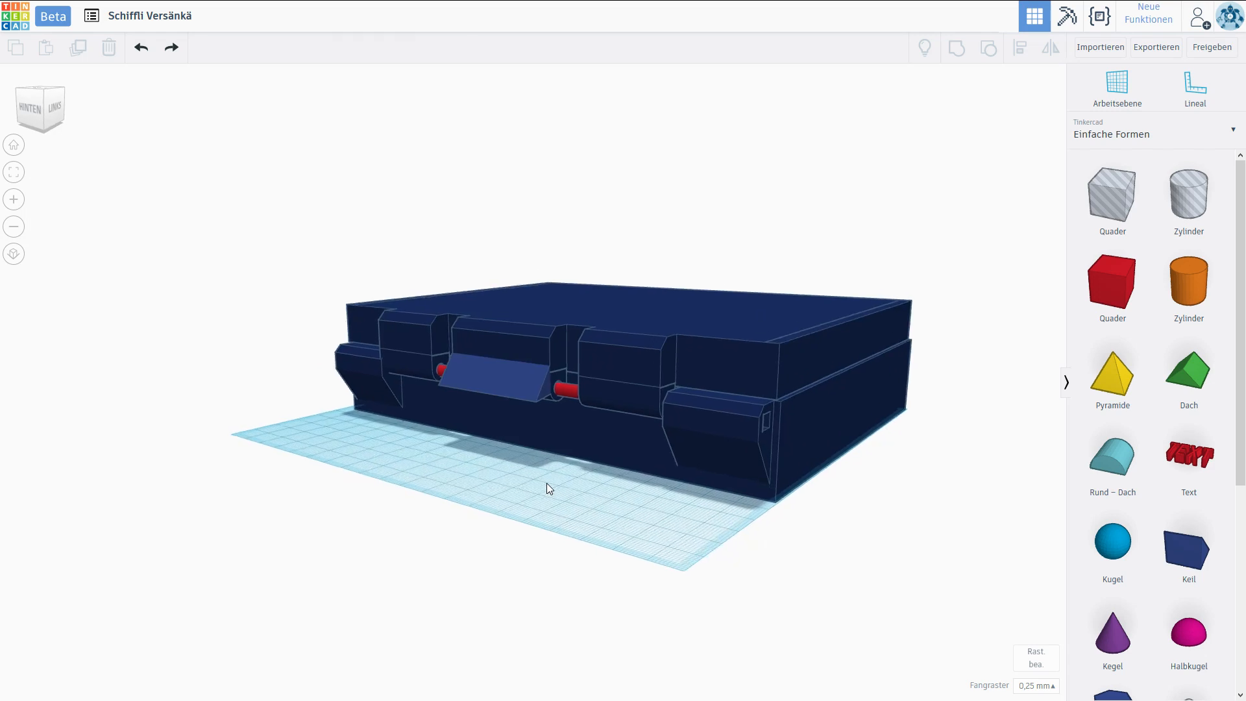
right_click_drag(547, 489, 890, 509)
right_click_drag(617, 450, 716, 398)
scroll(502, 397, "up", 4)
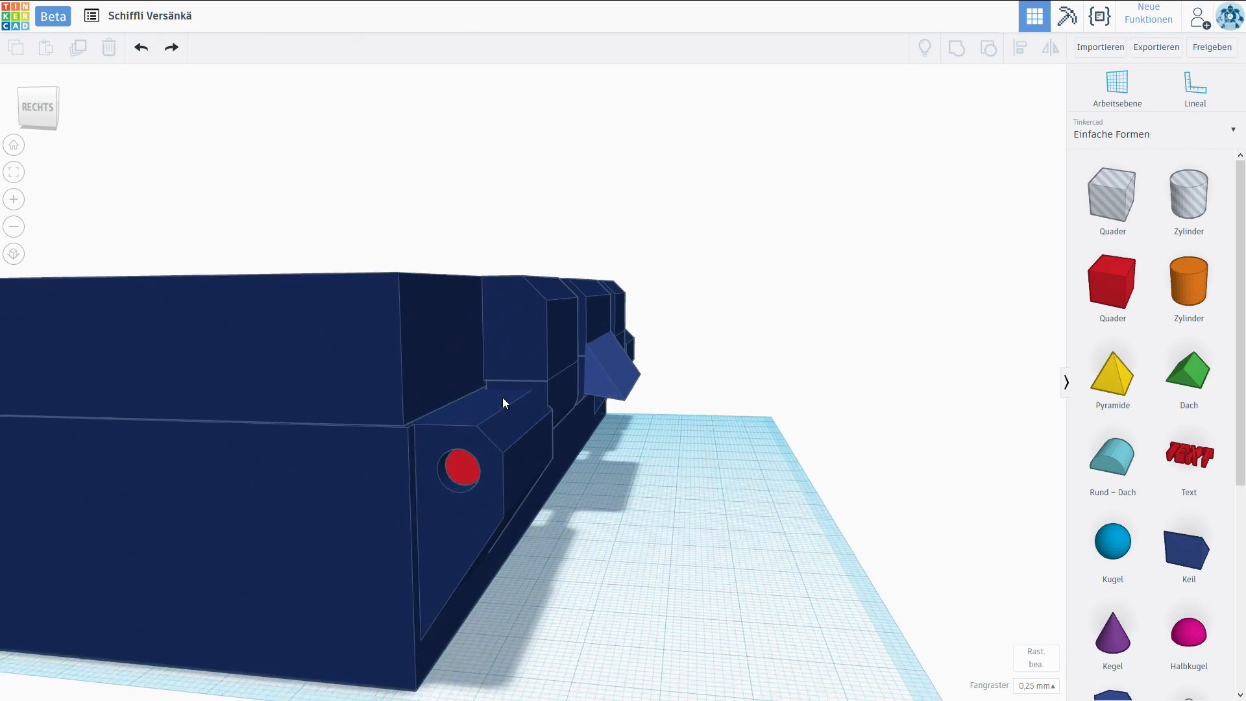
right_click_drag(507, 393, 107, 366)
middle_click_drag(106, 367, 278, 388)
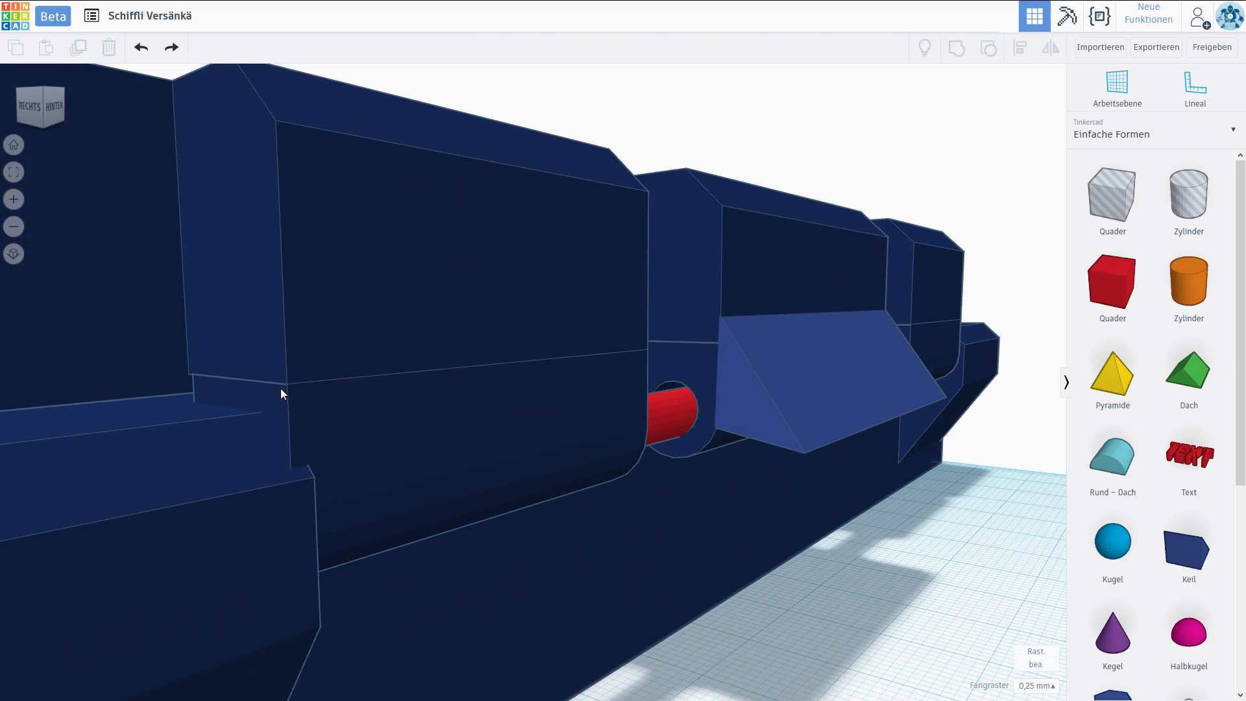
scroll(280, 388, "down", 6)
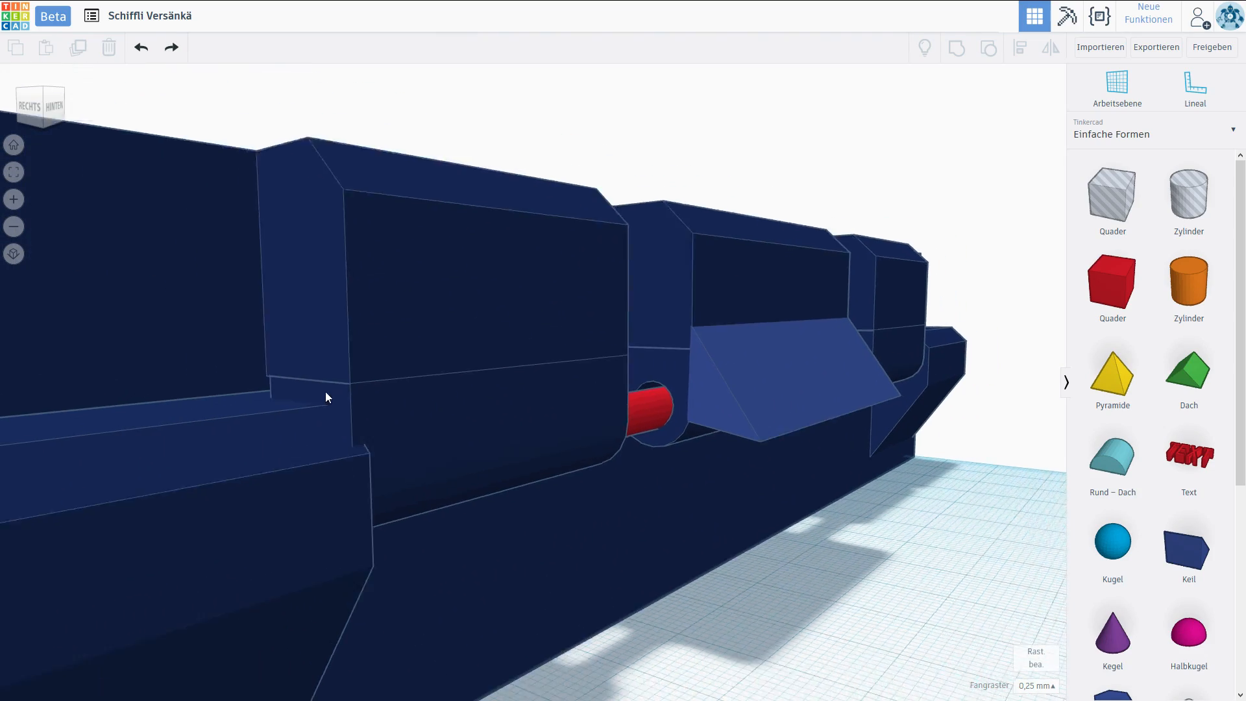
right_click_drag(617, 387, 828, 373)
scroll(696, 439, "down", 6)
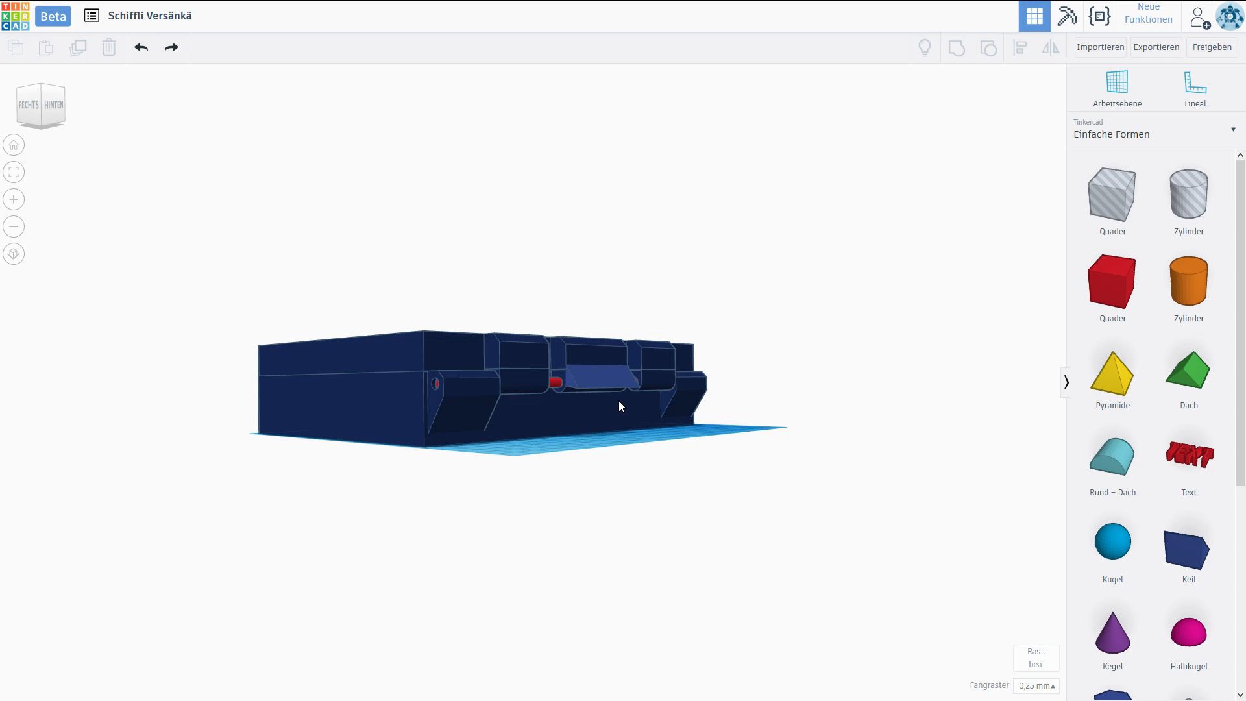
left_click(609, 383)
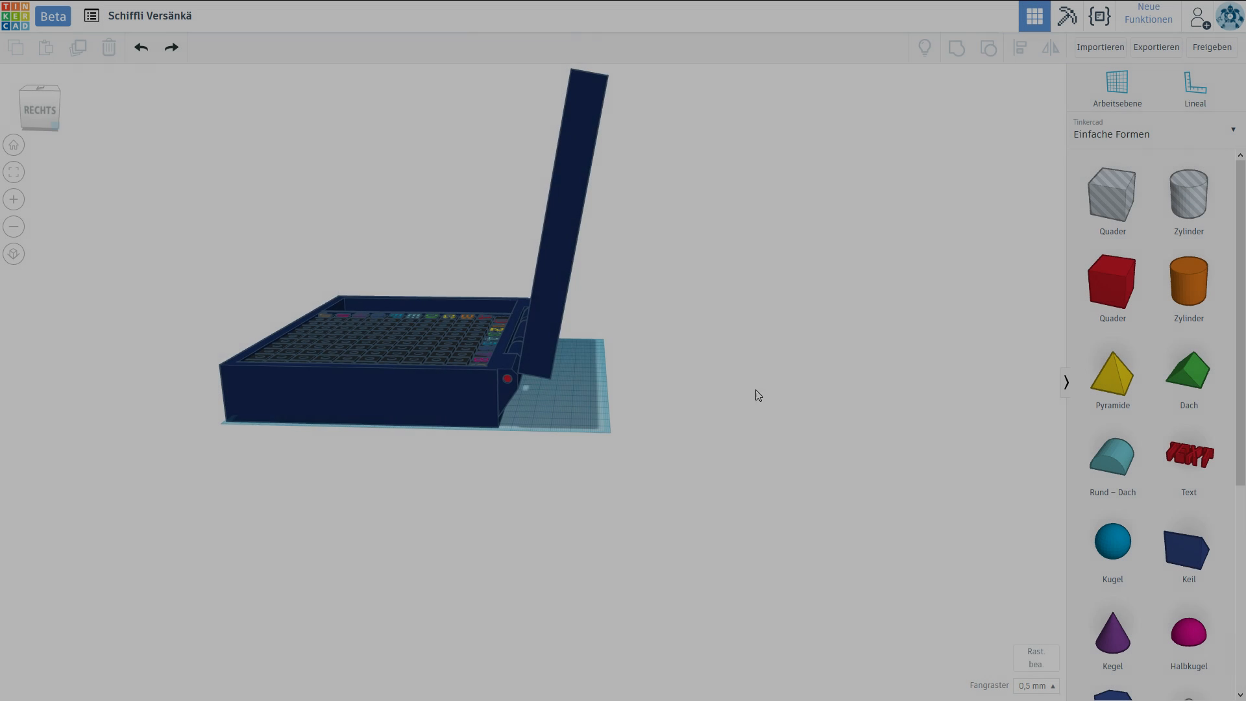
right_click_drag(758, 393, 646, 399)
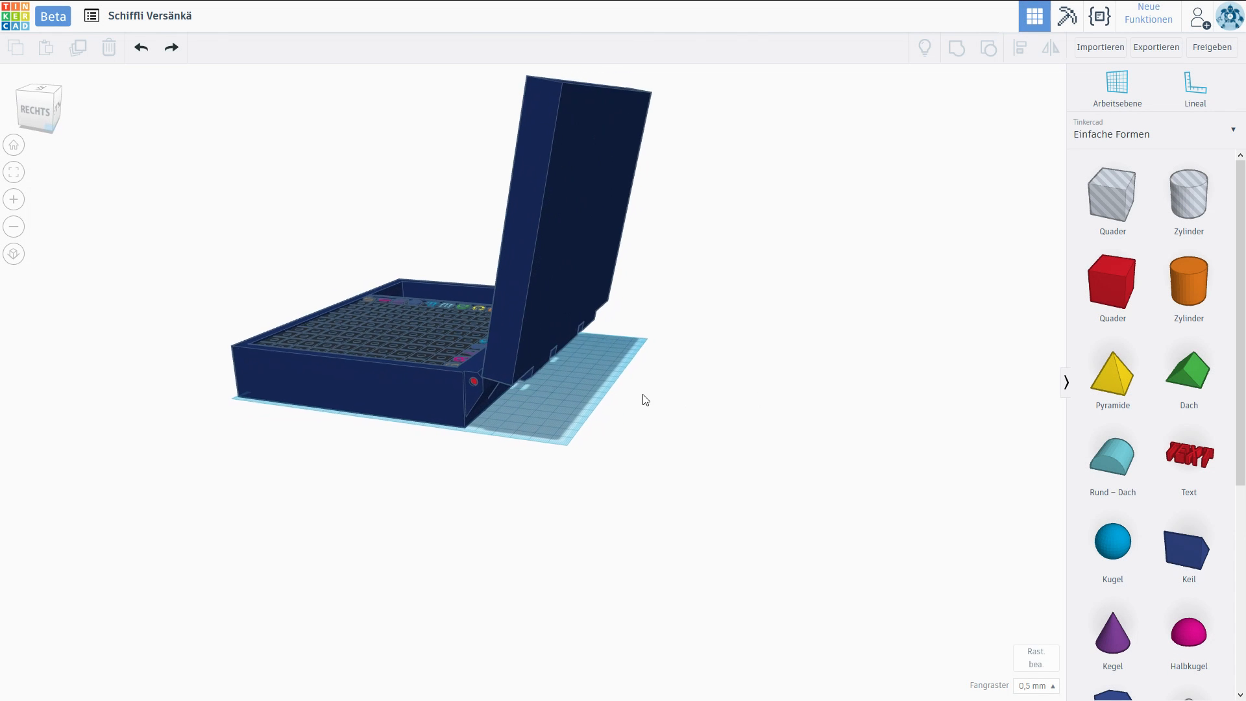
Group the wedge-shaped block beneath the hinge with the lower half of the case.
scroll(619, 429, "up", 8)
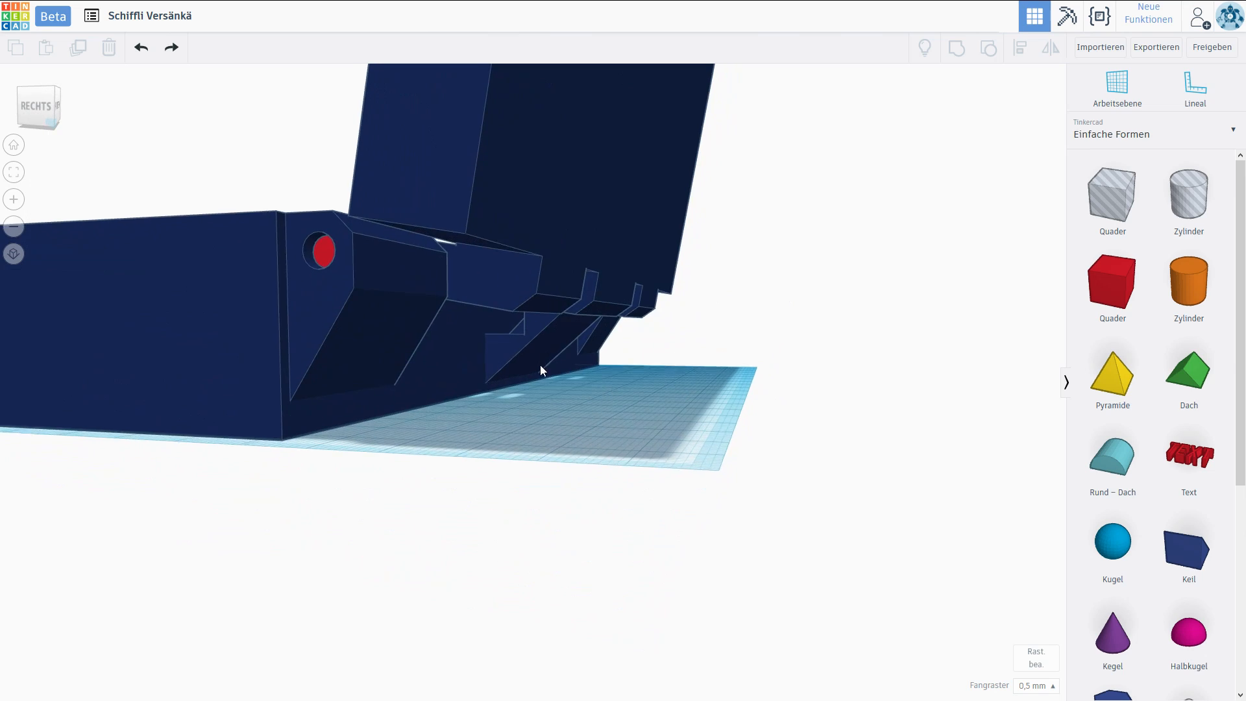
scroll(546, 367, "down", 1)
scroll(644, 361, "up", 6)
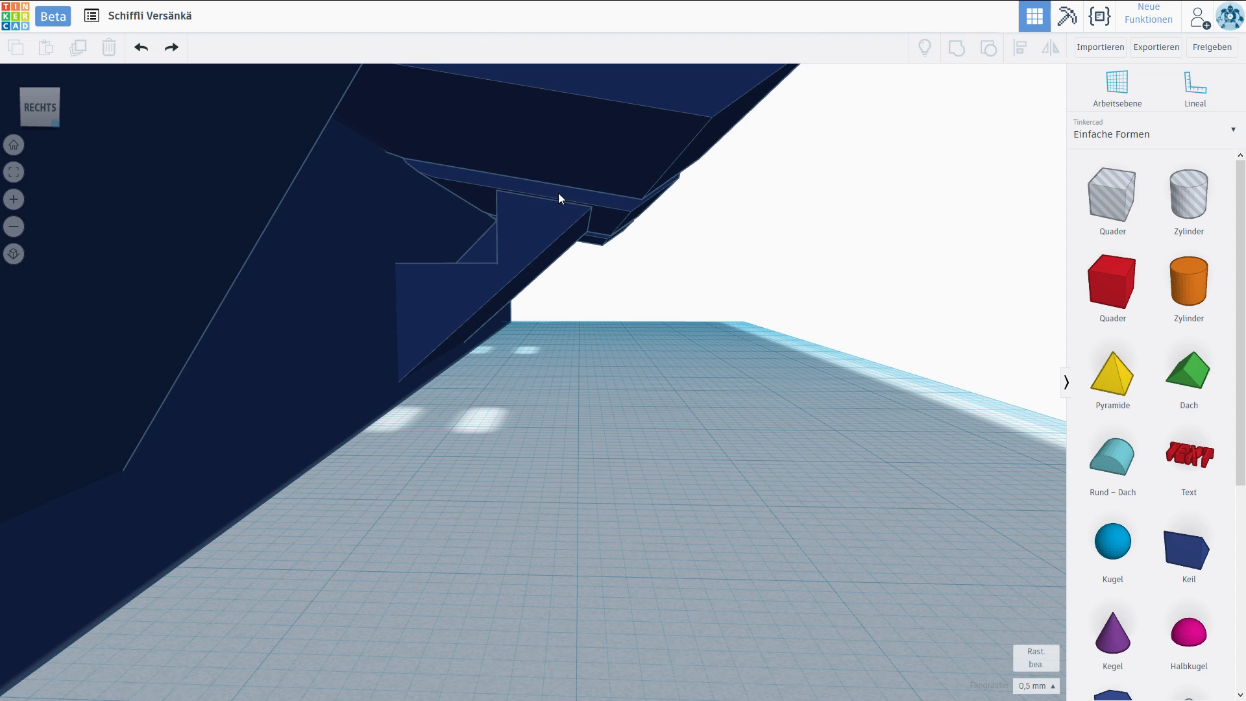
right_click_drag(590, 209, 584, 367)
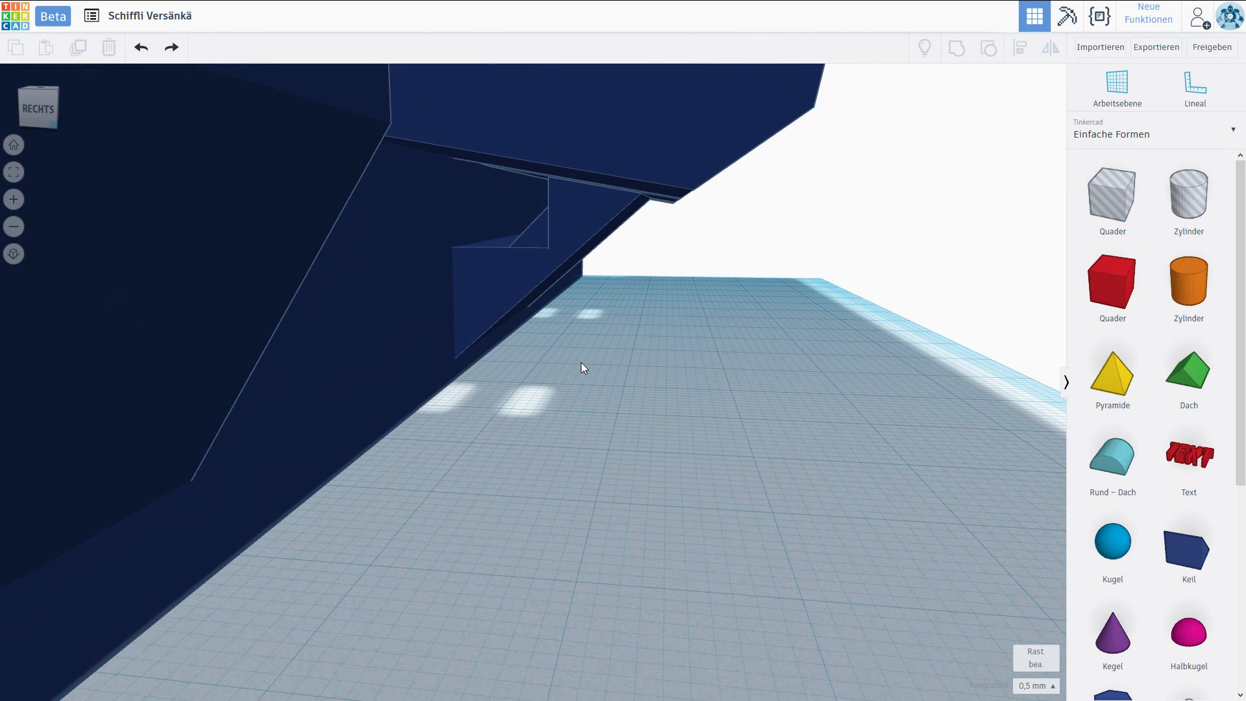
left_click(471, 280)
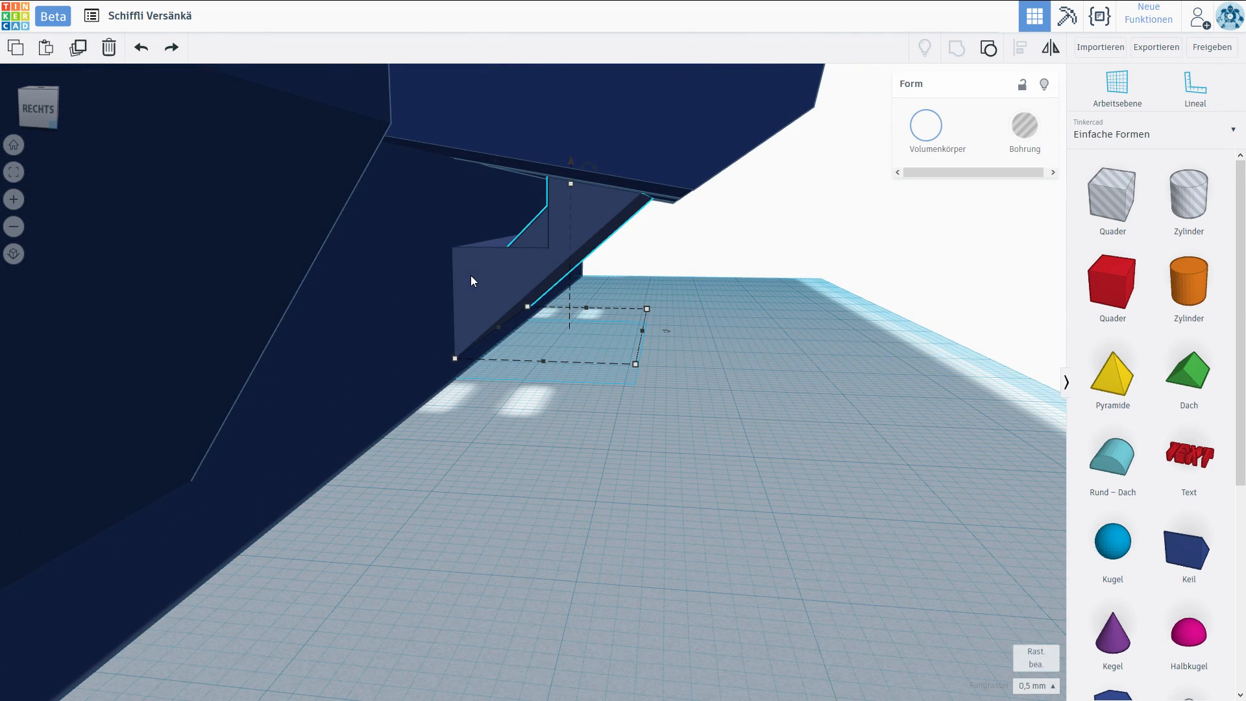
left_click(376, 277, "shift")
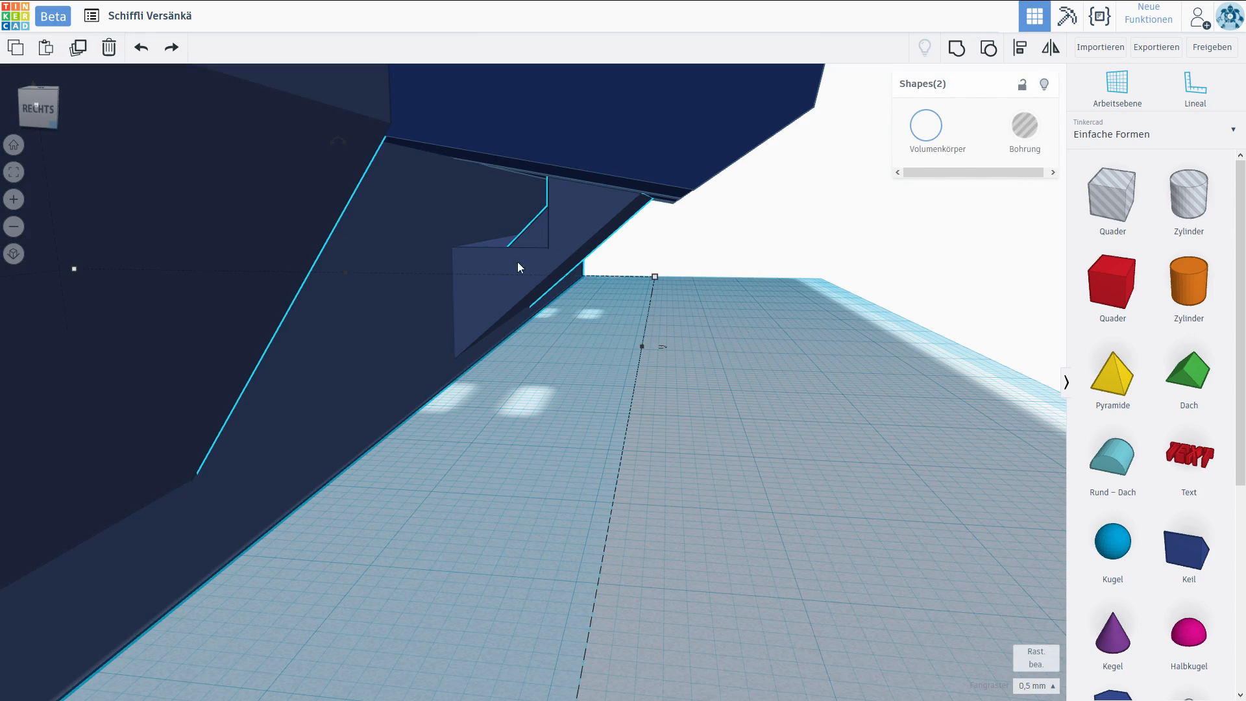
left_click(956, 50)
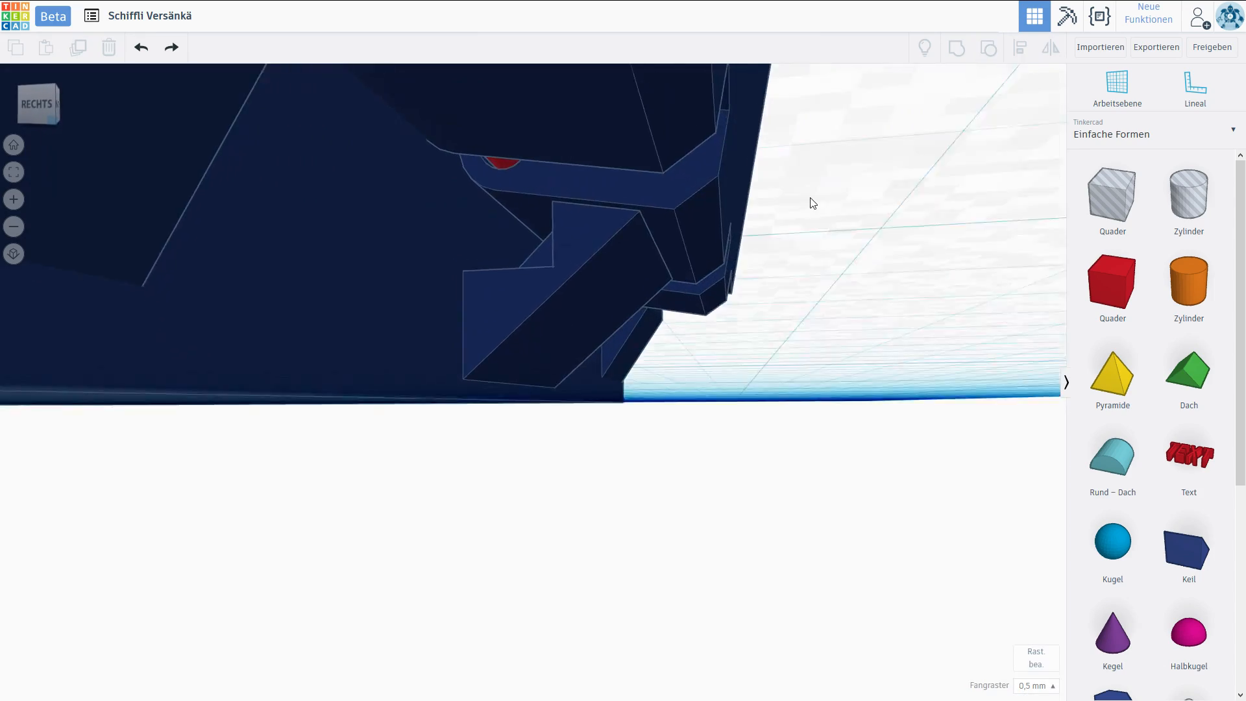
right_click_drag(812, 200, 684, 322)
Rotate the lid 39° towards the closed position and move it back against the hinge of the lower half.
left_click(666, 260)
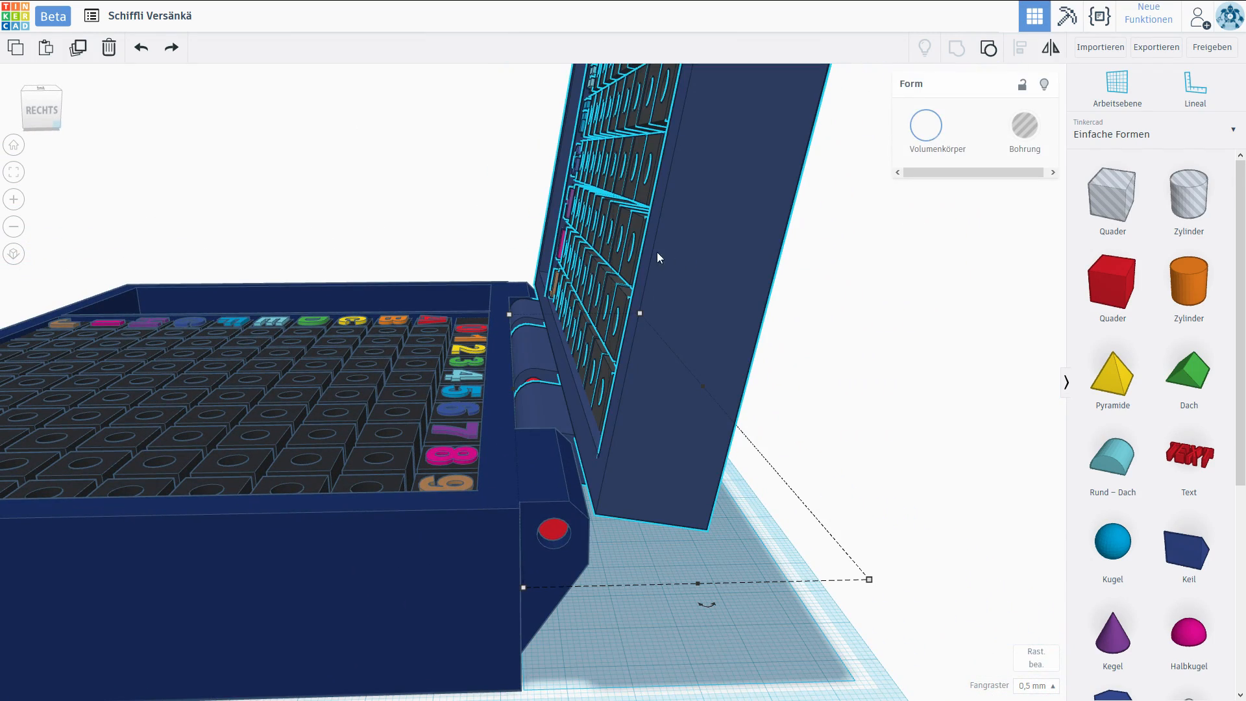
scroll(588, 250, "down", 4)
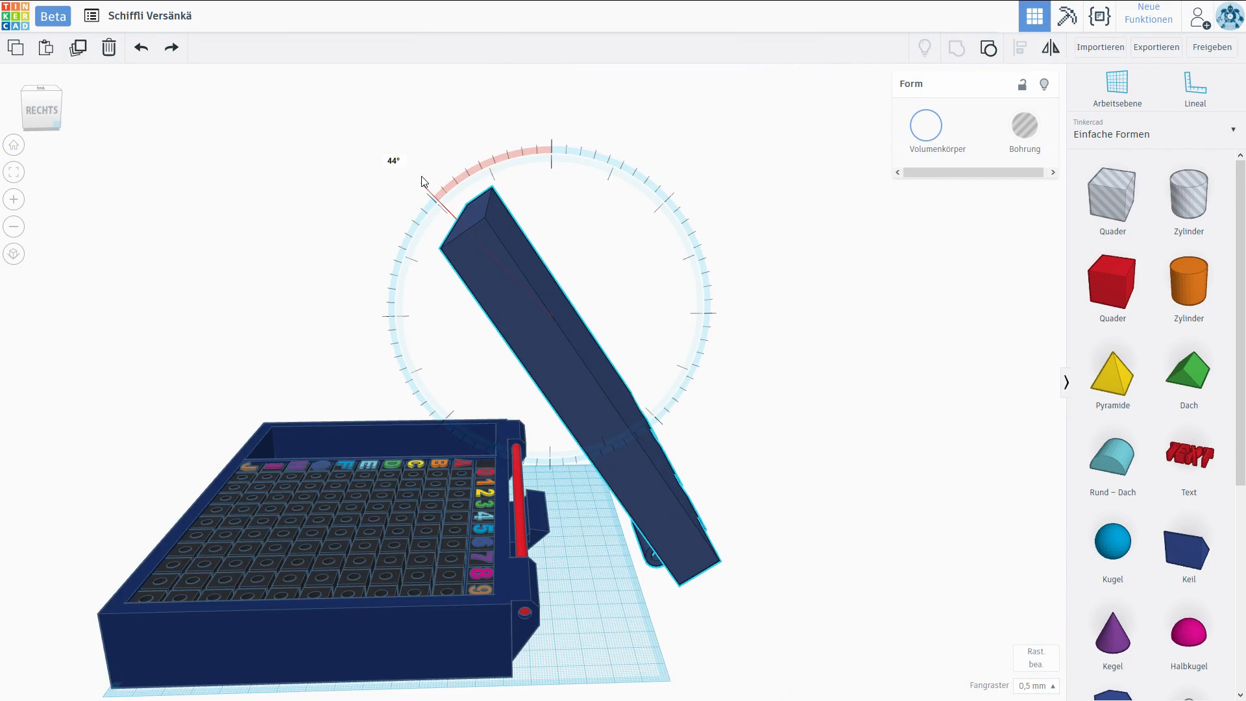
left_click_drag(422, 176, 440, 178)
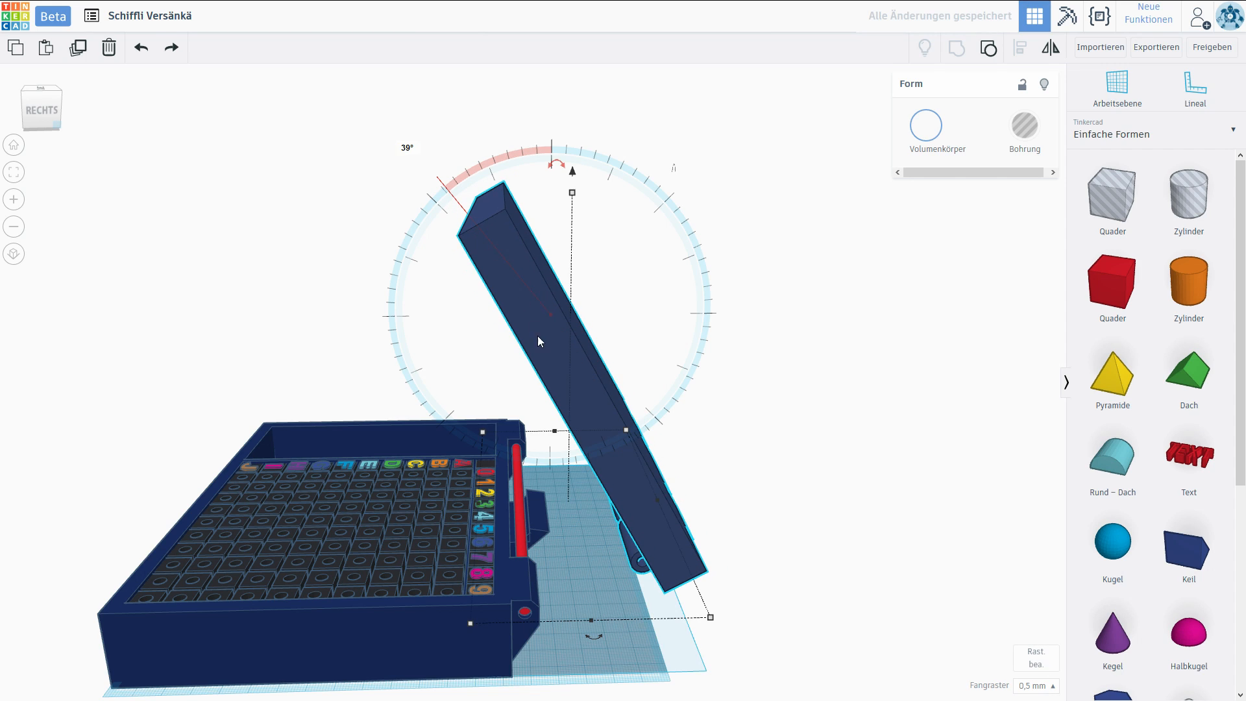
left_click_drag(571, 377, 417, 391)
scroll(776, 562, "up", 10)
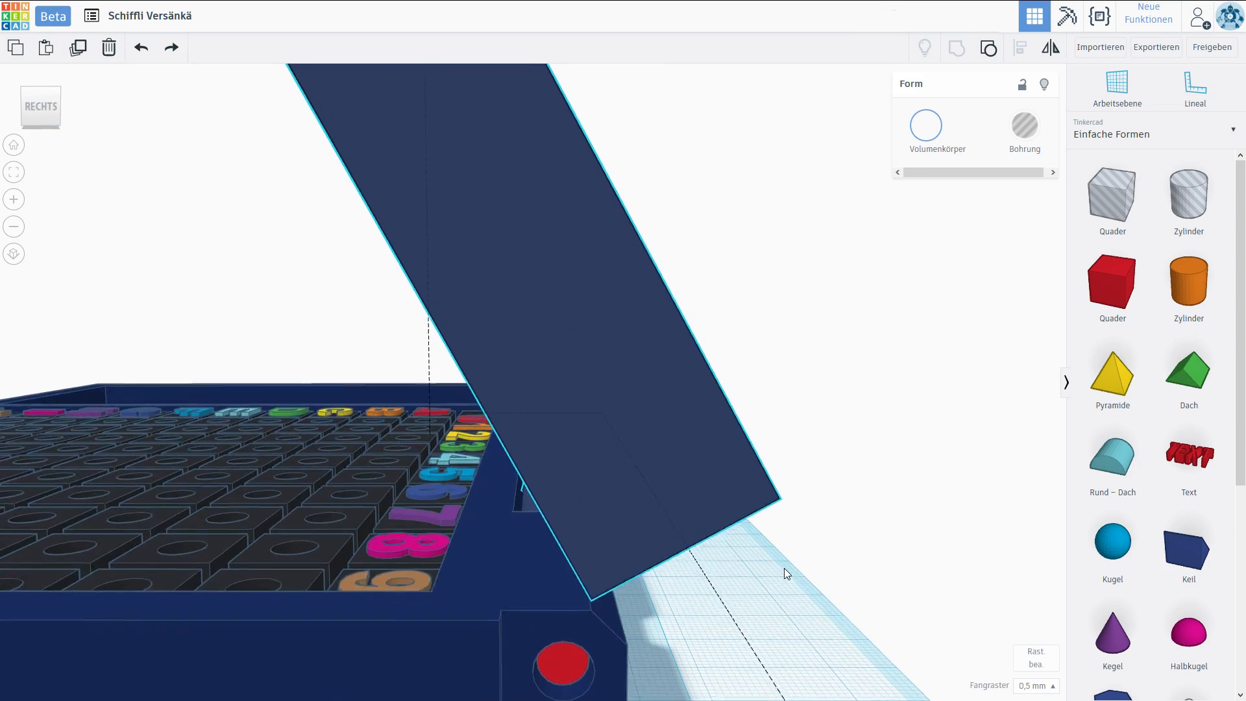
right_click_drag(806, 551, 495, 412)
scroll(495, 411, "down", 5)
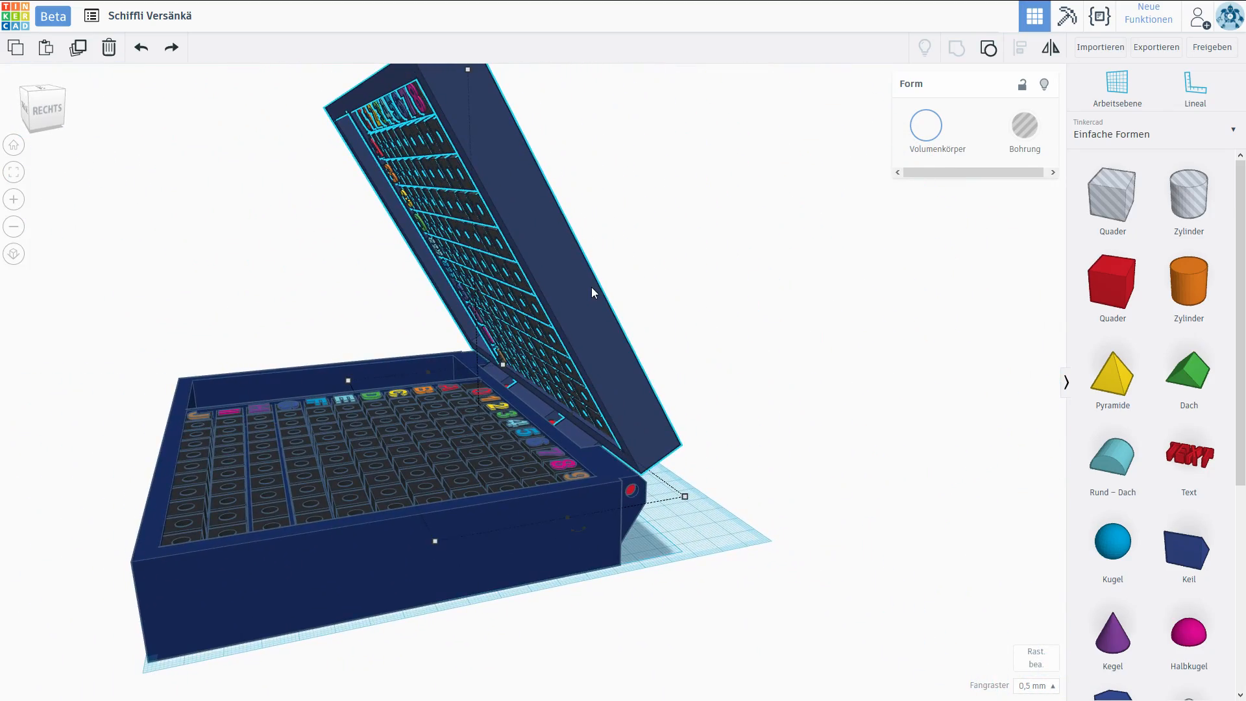
Rotate the lid another 31° until it lies flat and set it down closed on the lower half.
scroll(516, 196, "down", 1)
scroll(517, 196, "down", 2)
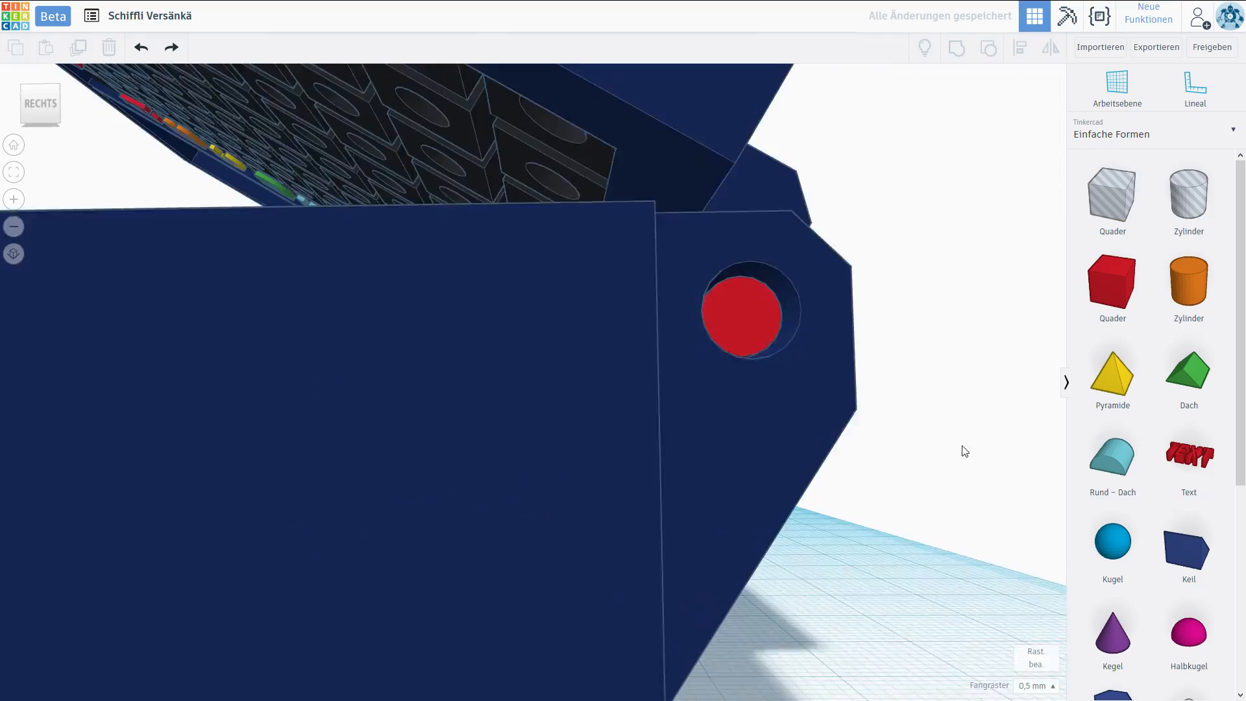
right_click_drag(962, 446, 402, 440)
scroll(699, 450, "down", 3)
scroll(509, 427, "down", 3)
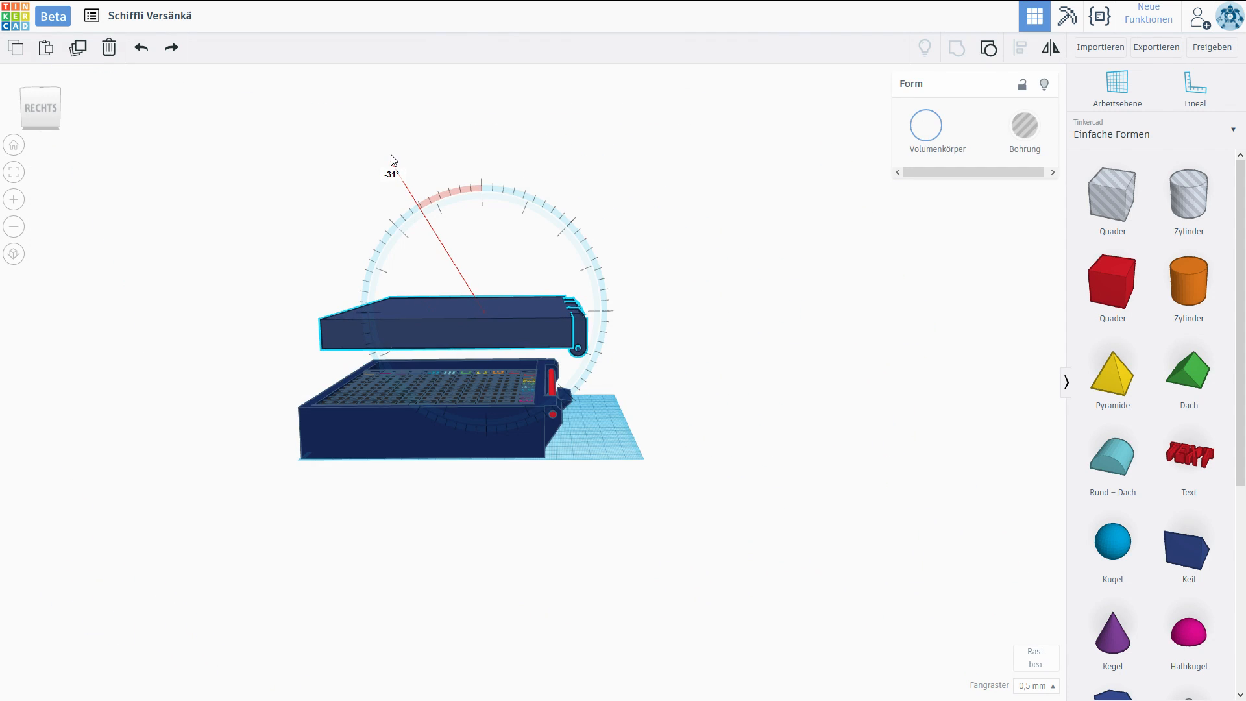
left_click_drag(392, 155, 470, 328)
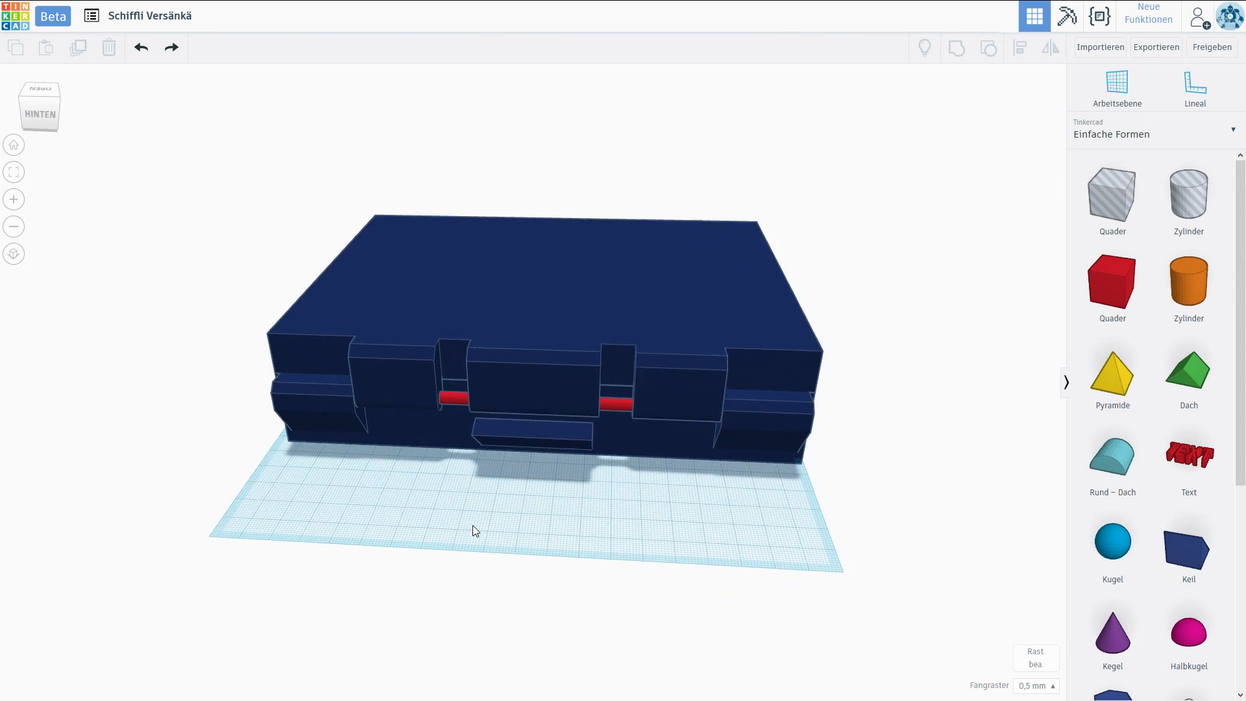
right_click_drag(472, 524, 397, 557)
right_click_drag(734, 513, 568, 539)
Add a cylinder in front of the case, rotate it 90° onto its side and scale it down to 5 mm.
left_click(1189, 286)
scroll(551, 558, "down", 1)
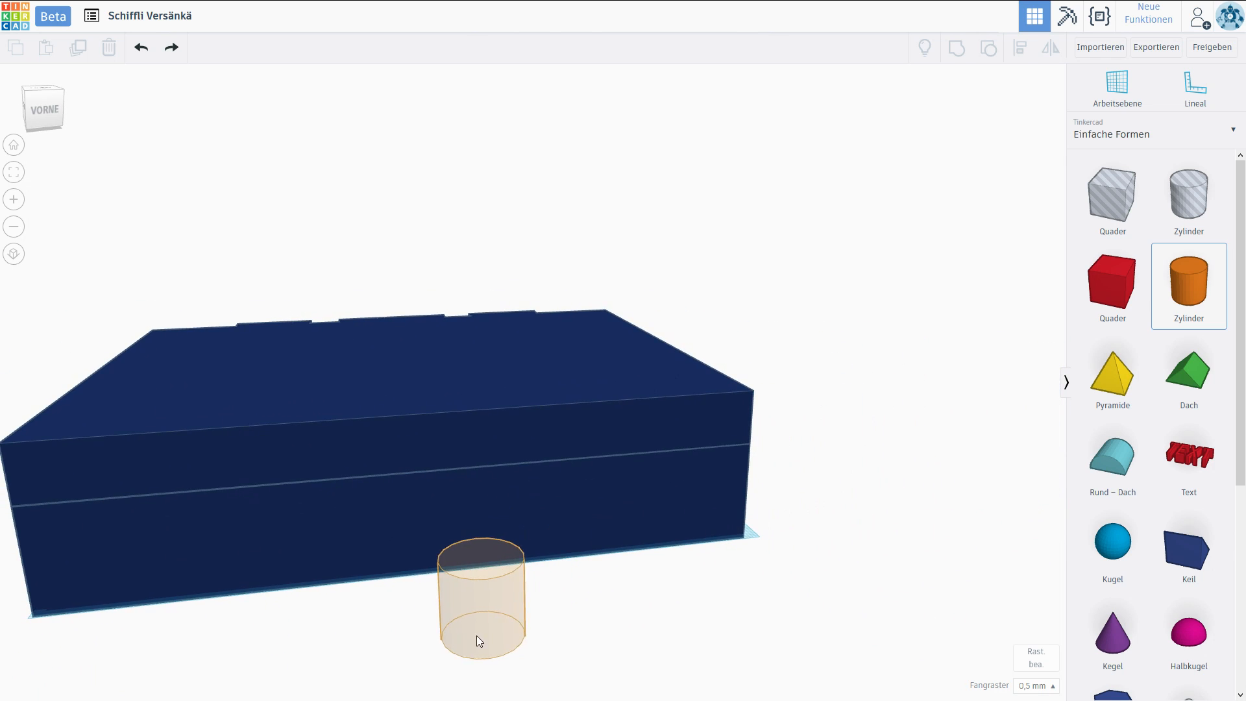
left_click(454, 646)
right_click_drag(454, 560, 761, 508)
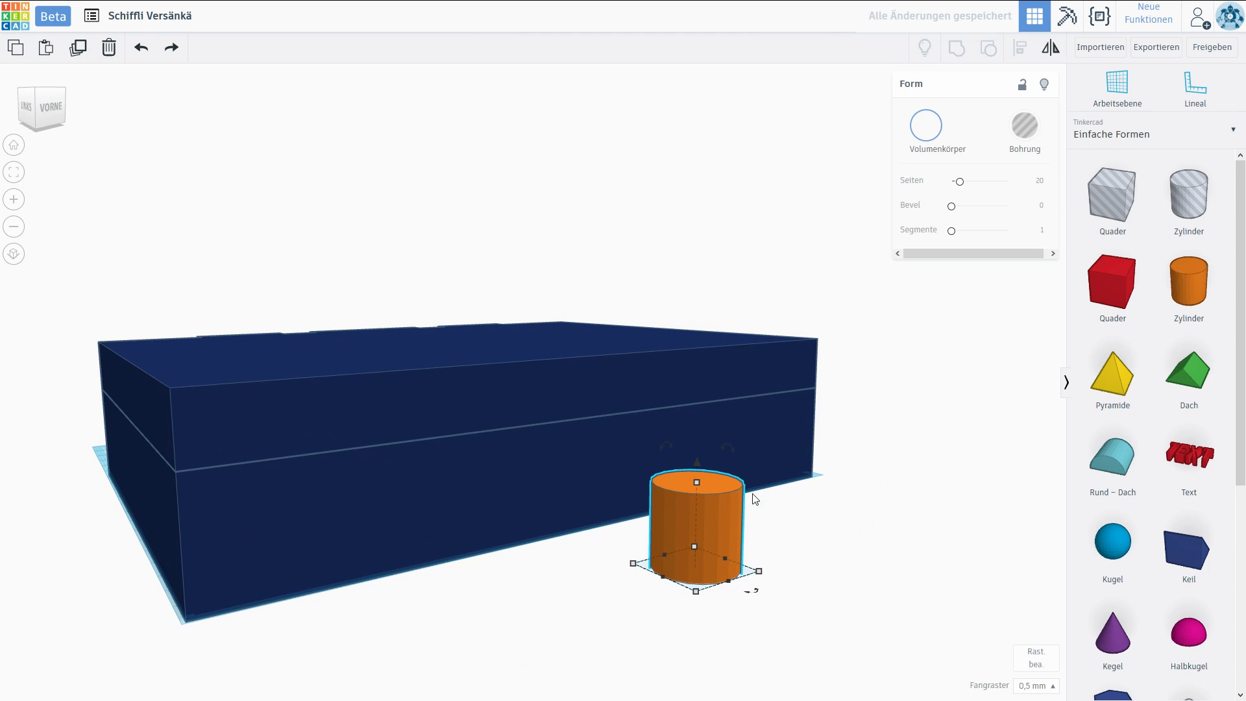
left_click_drag(730, 447, 798, 549)
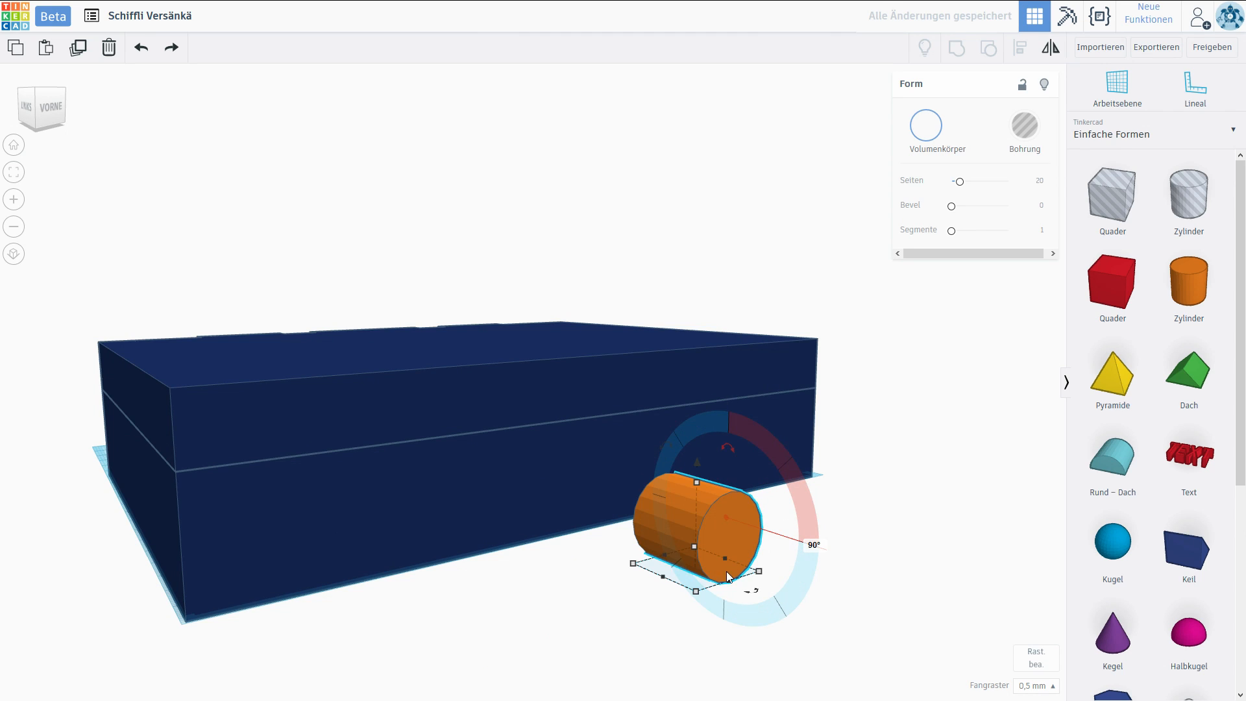
left_click_drag(696, 592, 706, 555, "shift")
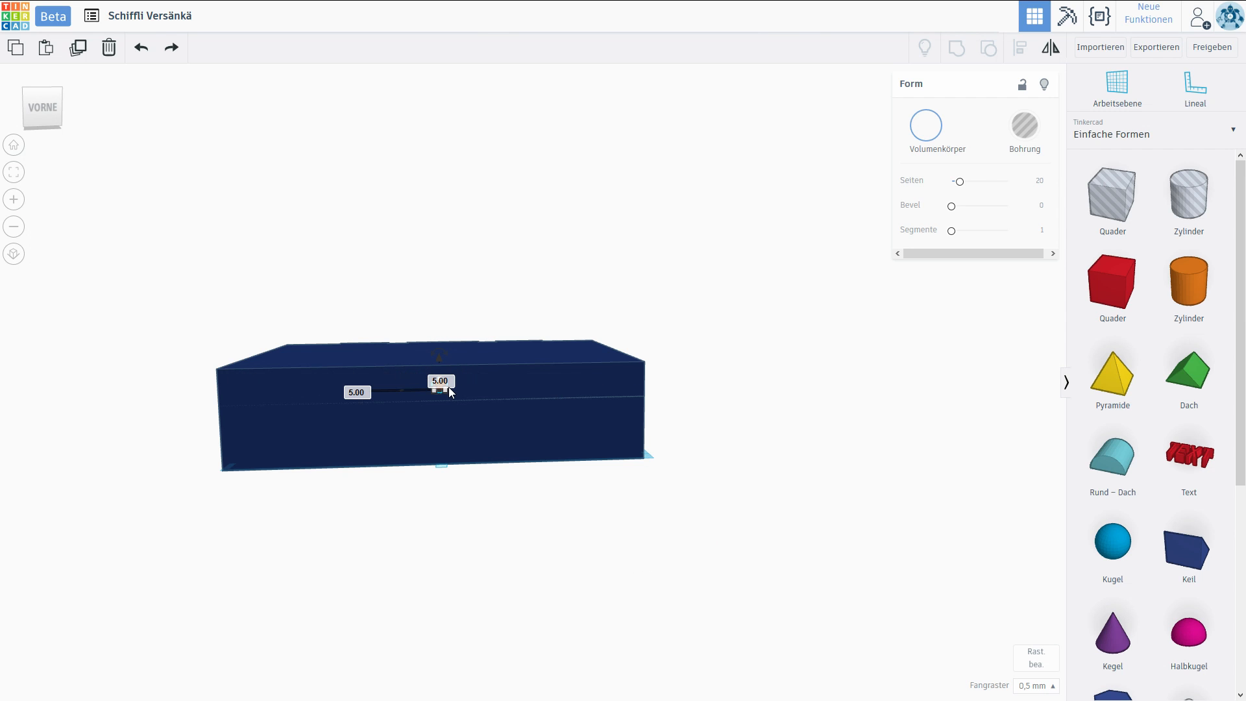
Align the small cylinder with the lid, centring it in height and along the front's width.
scroll(448, 525, "up", 3)
right_click_drag(456, 525, 536, 515)
right_click_drag(540, 472, 519, 526)
scroll(854, 542, "up", 3)
scroll(534, 416, "down", 3)
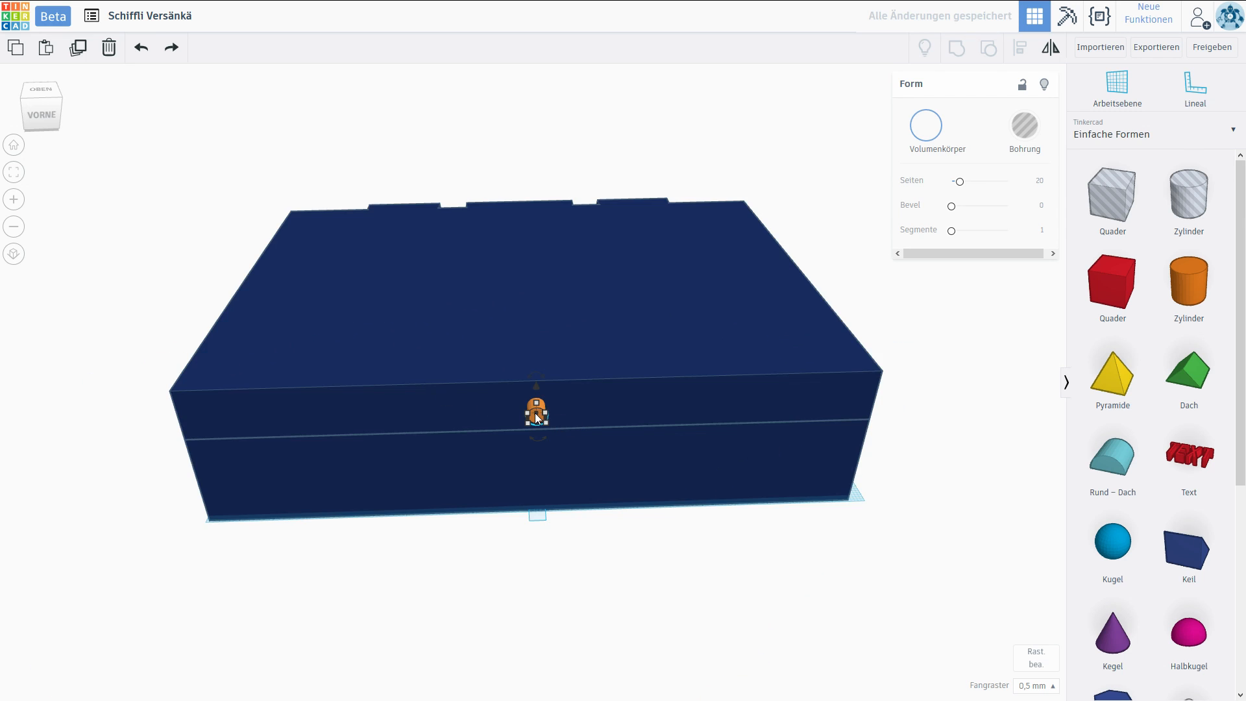
left_click(583, 345, "shift")
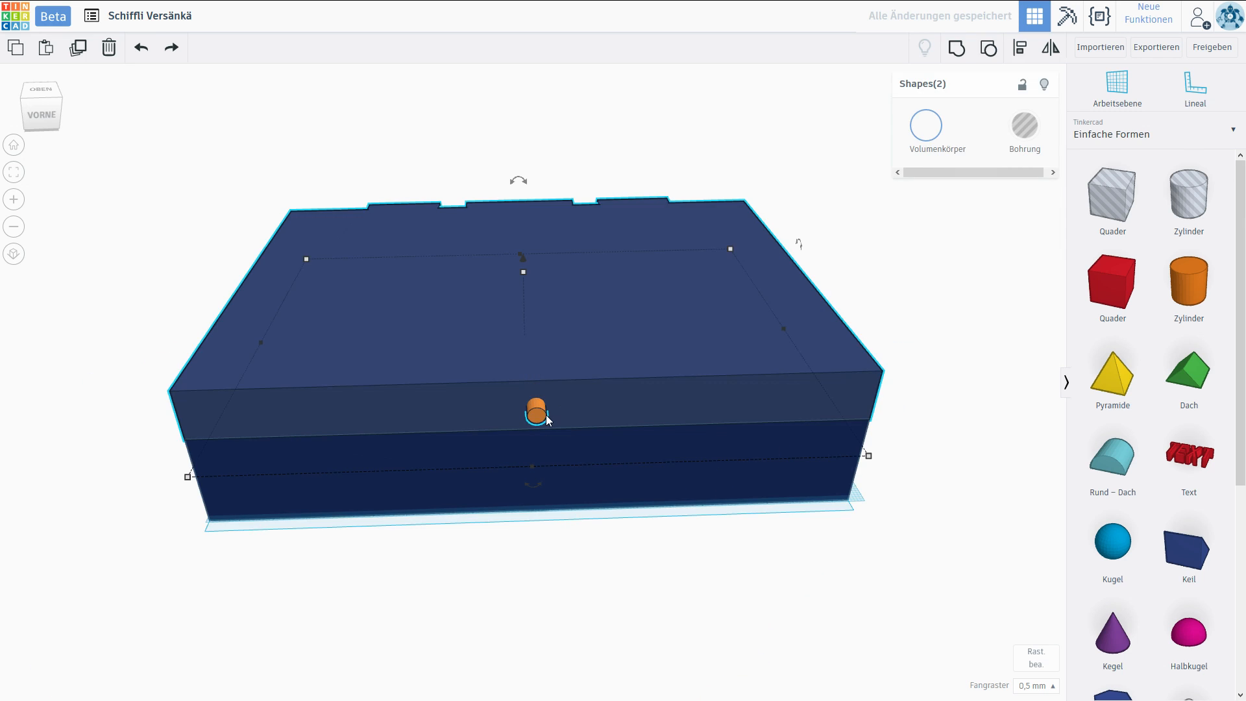
left_click(1021, 51)
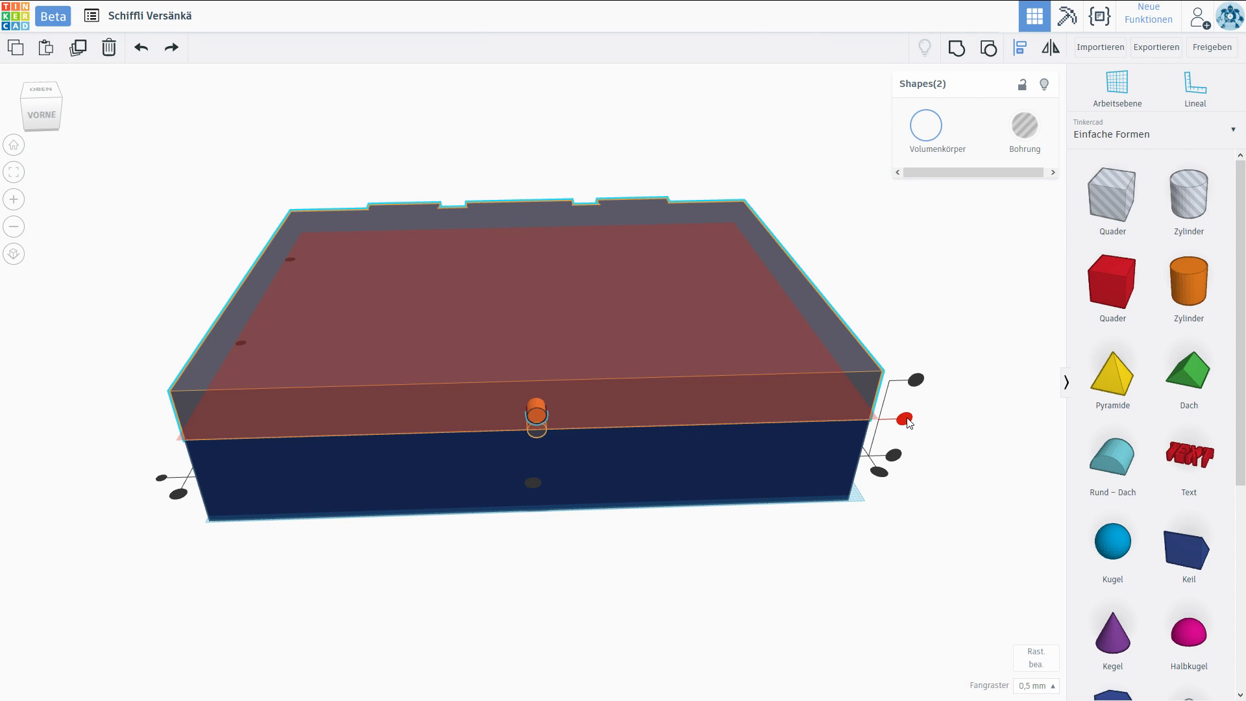
left_click(906, 420)
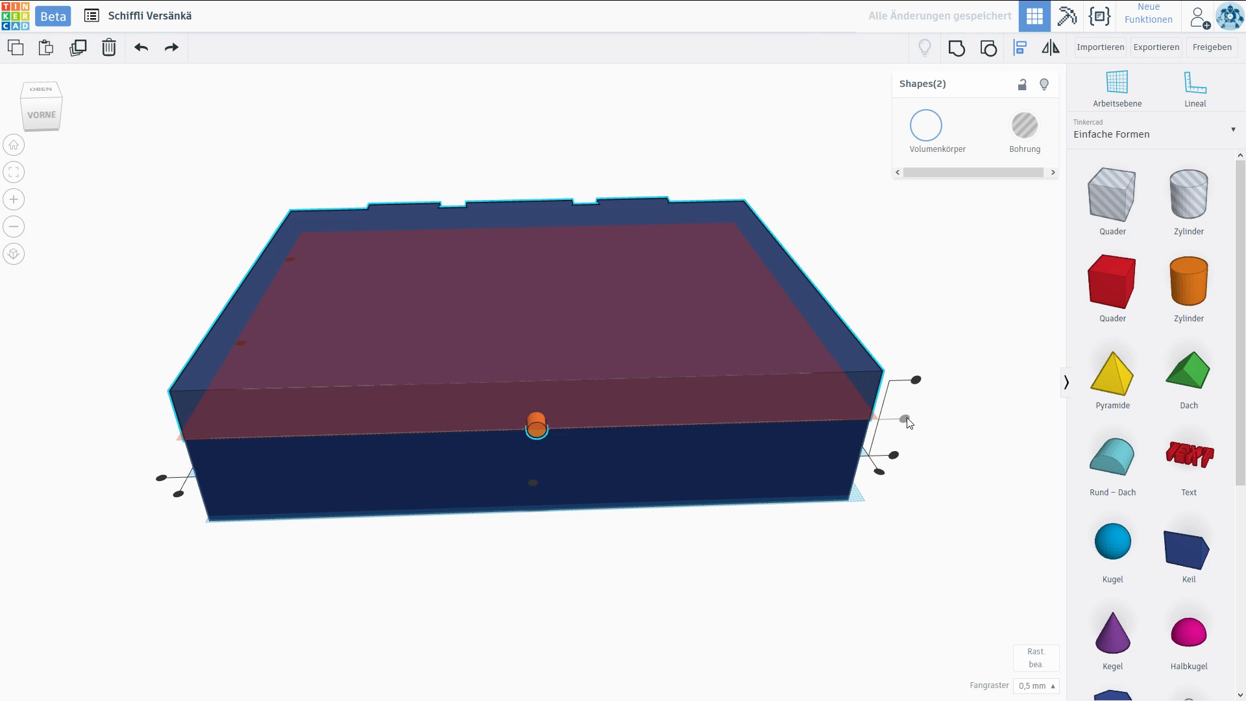
right_click_drag(907, 424, 850, 390)
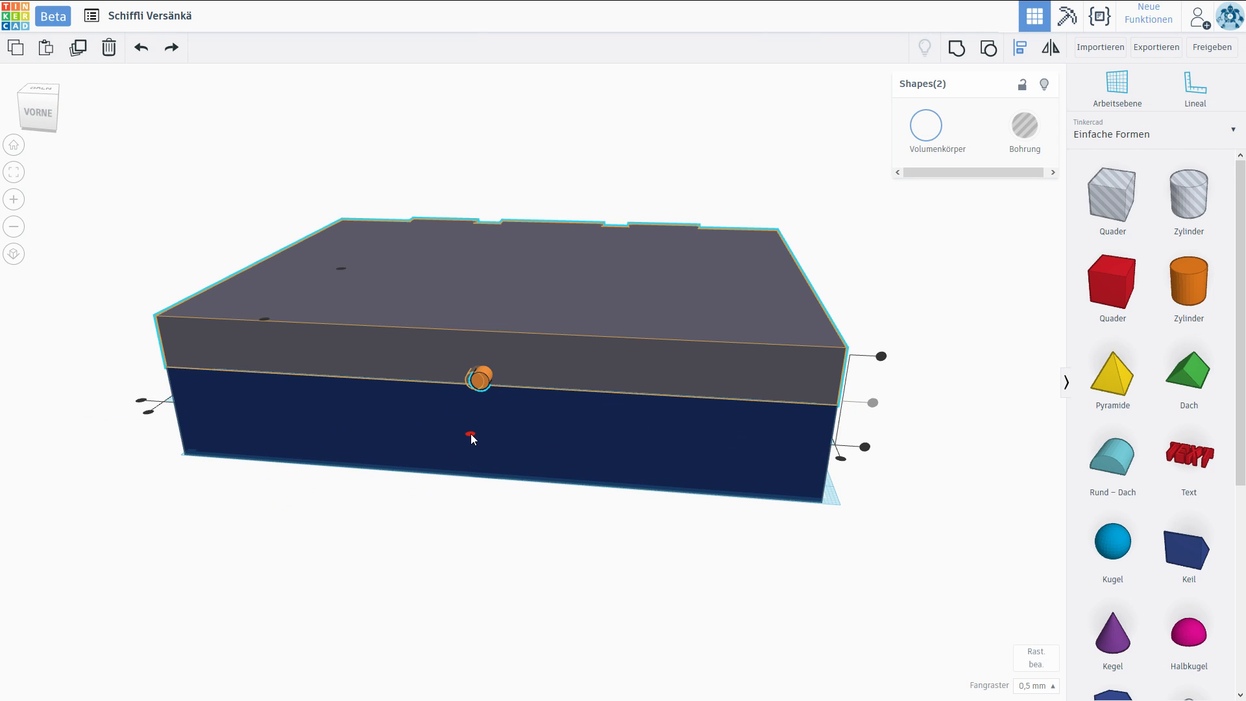
left_click(471, 434)
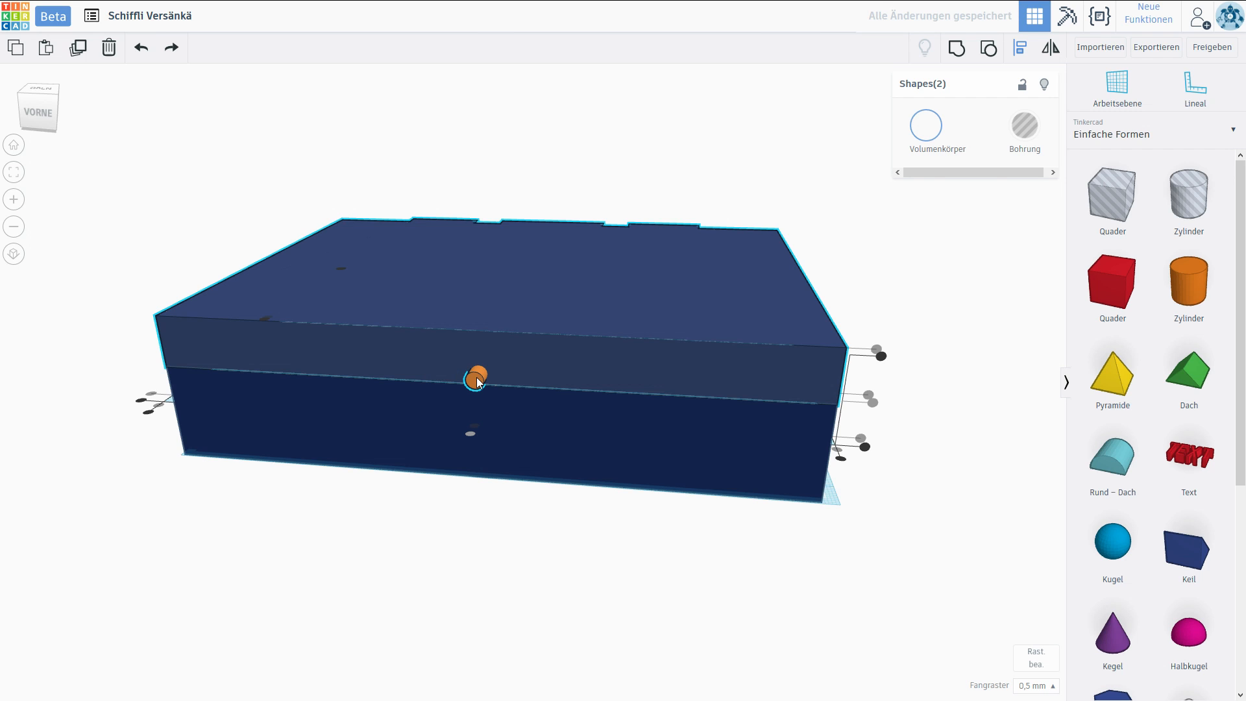
left_click(1027, 53)
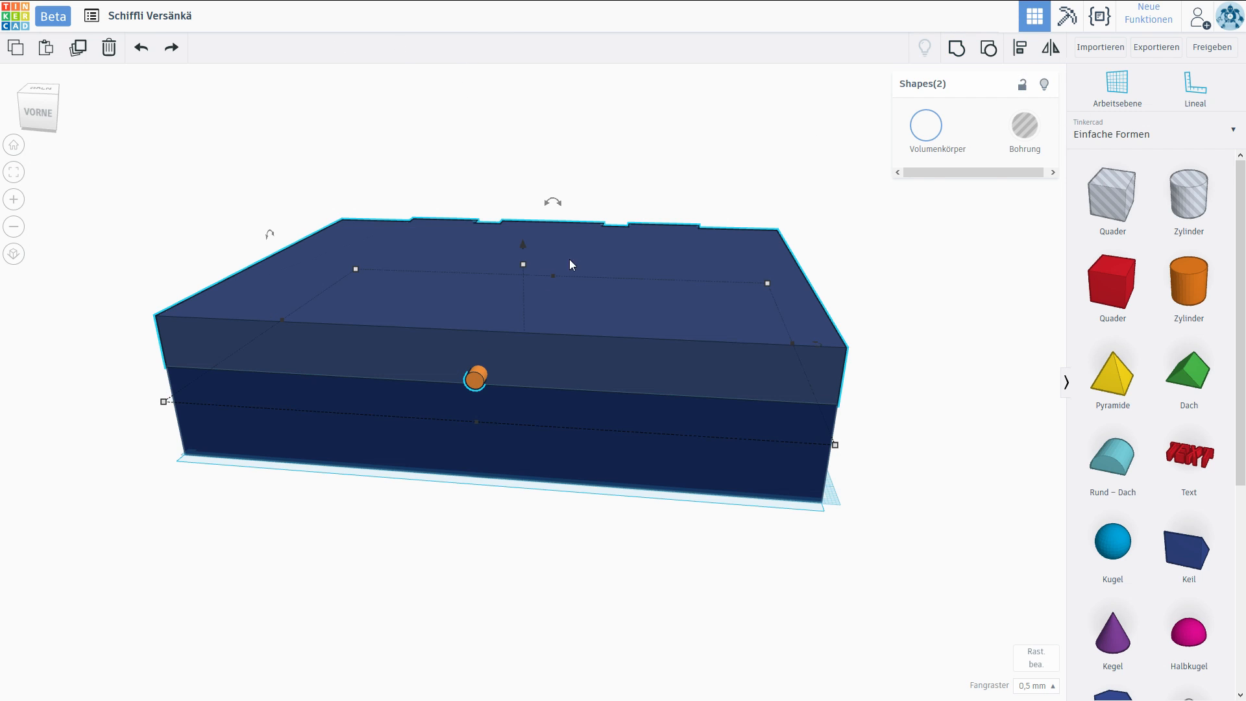
Raise the small cylinder from the seam to the upper part of the lid's front face.
left_click(476, 390)
scroll(695, 419, "up", 6)
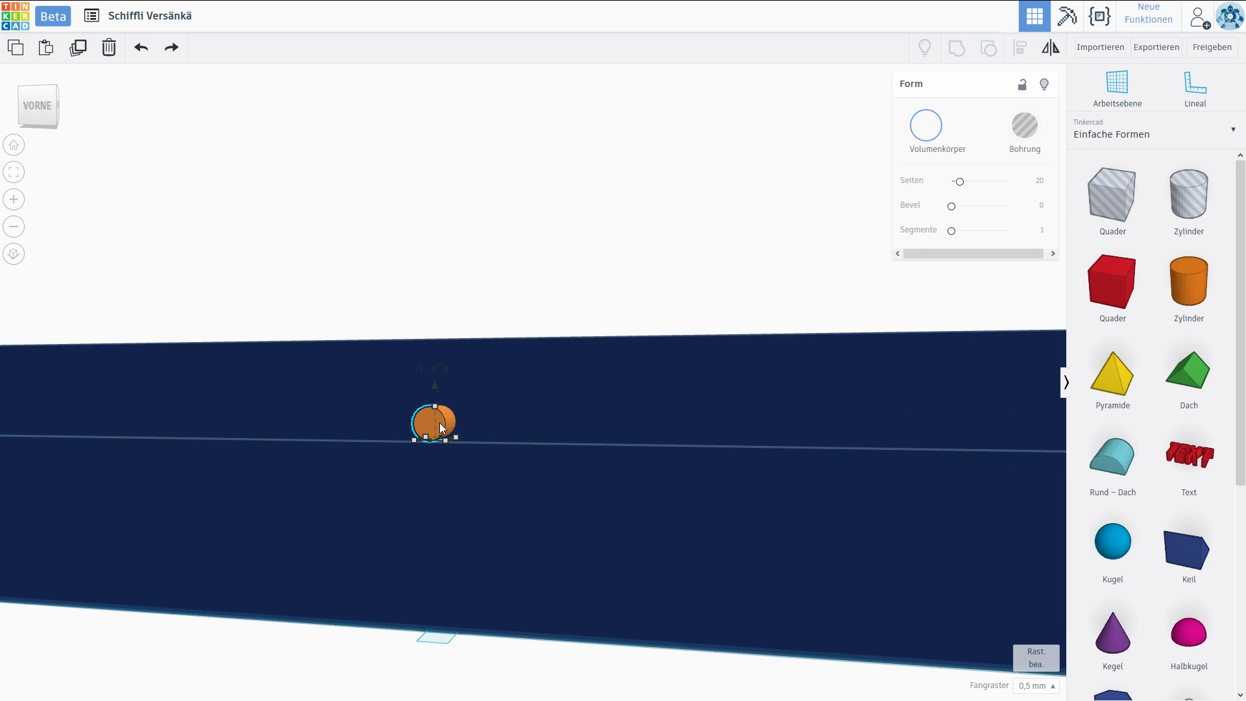
left_click_drag(436, 388, 437, 320)
right_click_drag(437, 320, 564, 361)
scroll(614, 395, "down", 5)
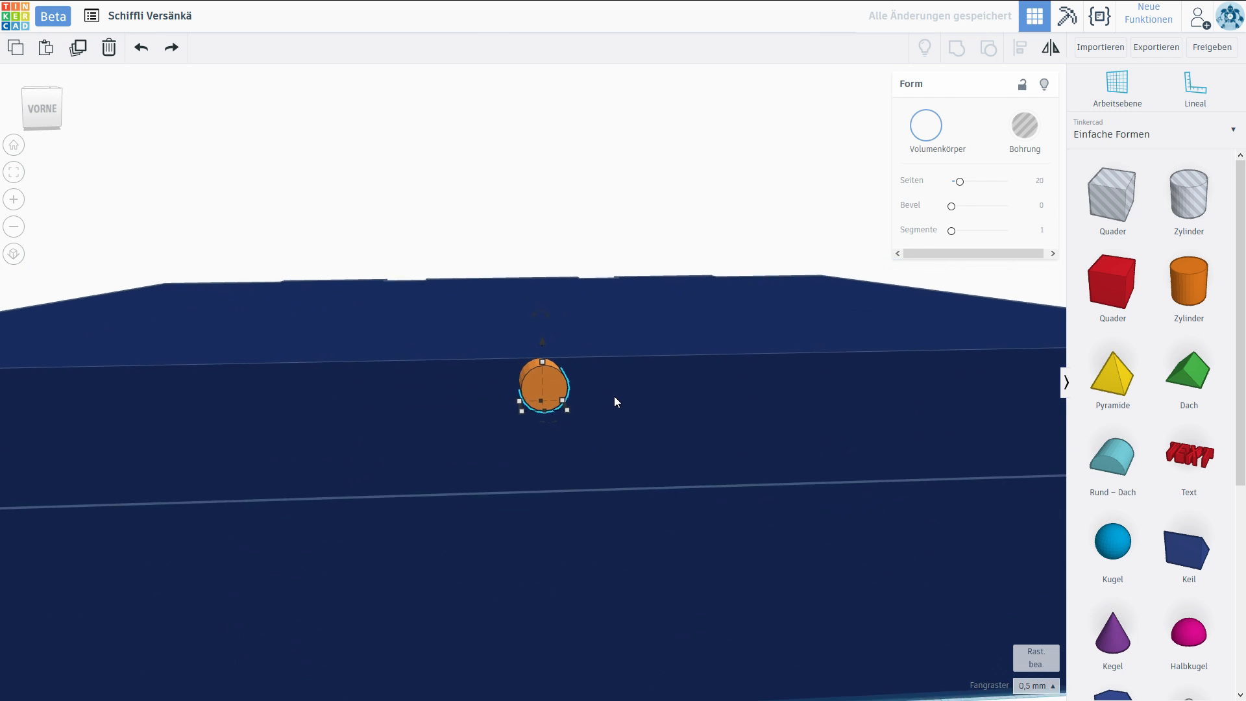
Duplicate the cylinder and lower the copy onto the front face of the case's lower half.
right_click_drag(510, 517, 630, 430)
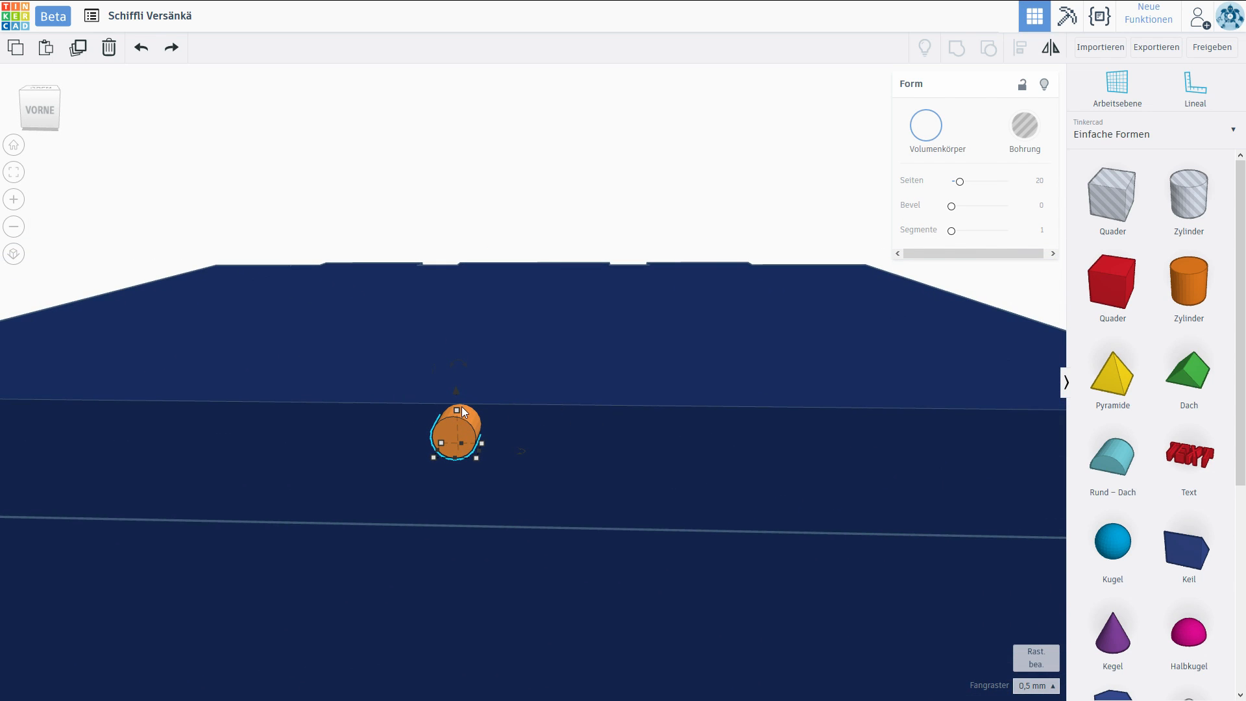
right_click_drag(480, 423, 546, 323)
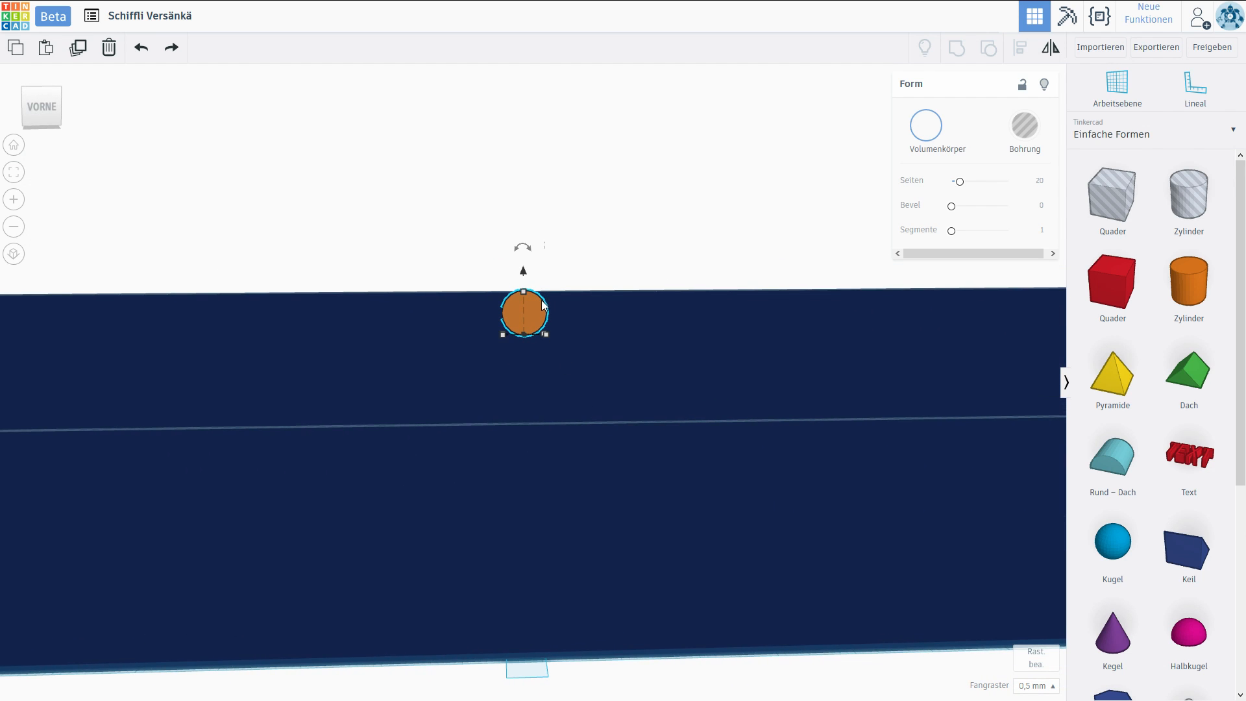
right_click_drag(540, 313, 439, 407)
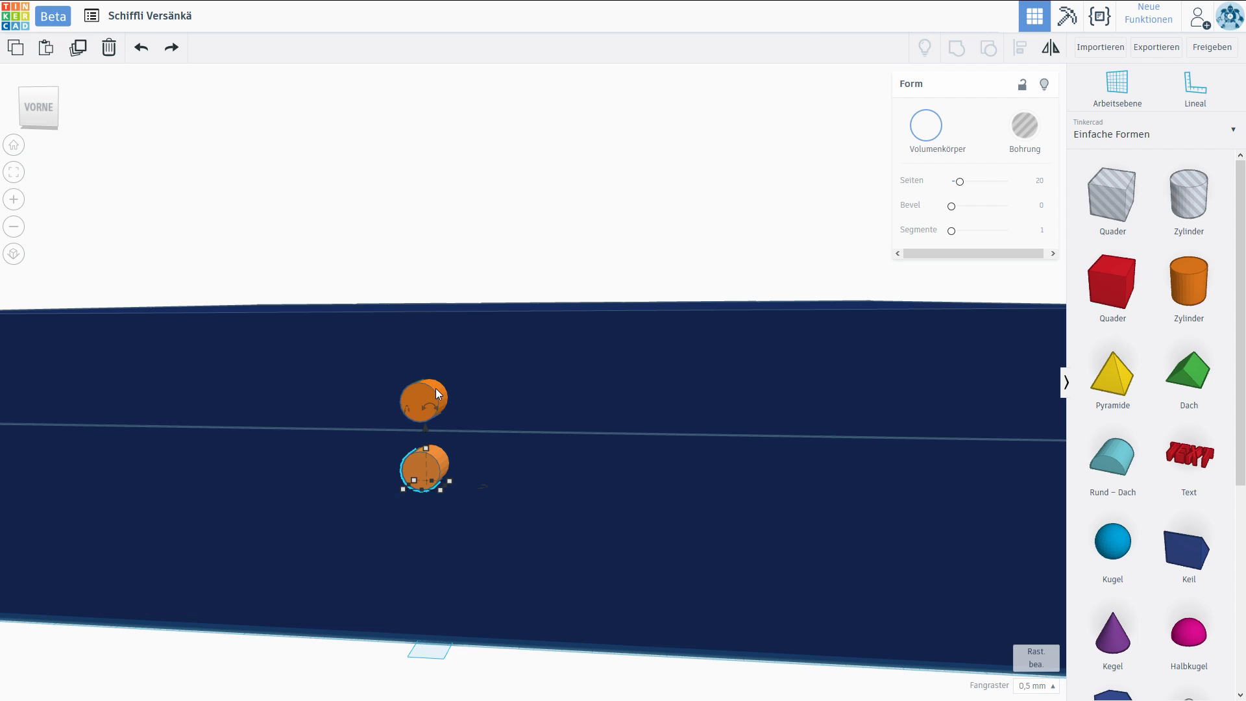
Move the upper cylinder about 39.5 mm out in front of the case, away from the lid.
left_click(434, 393)
right_click_drag(585, 404, 448, 357)
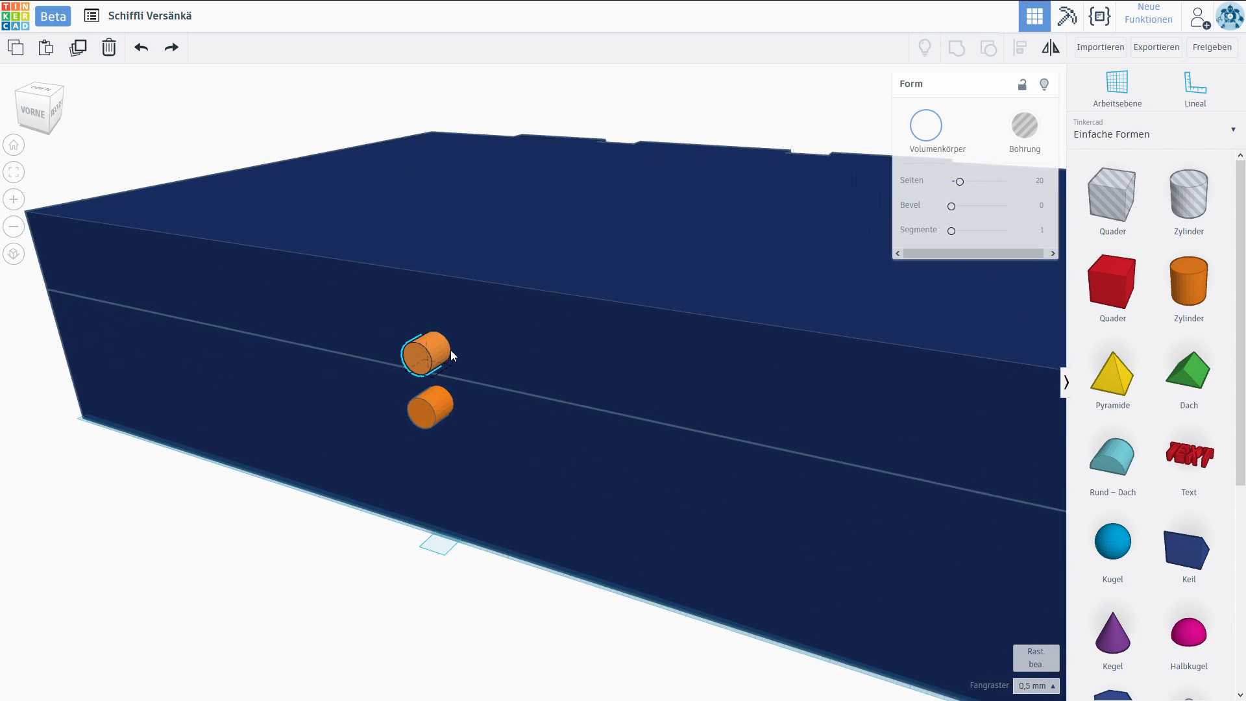
left_click_drag(460, 351, 294, 471)
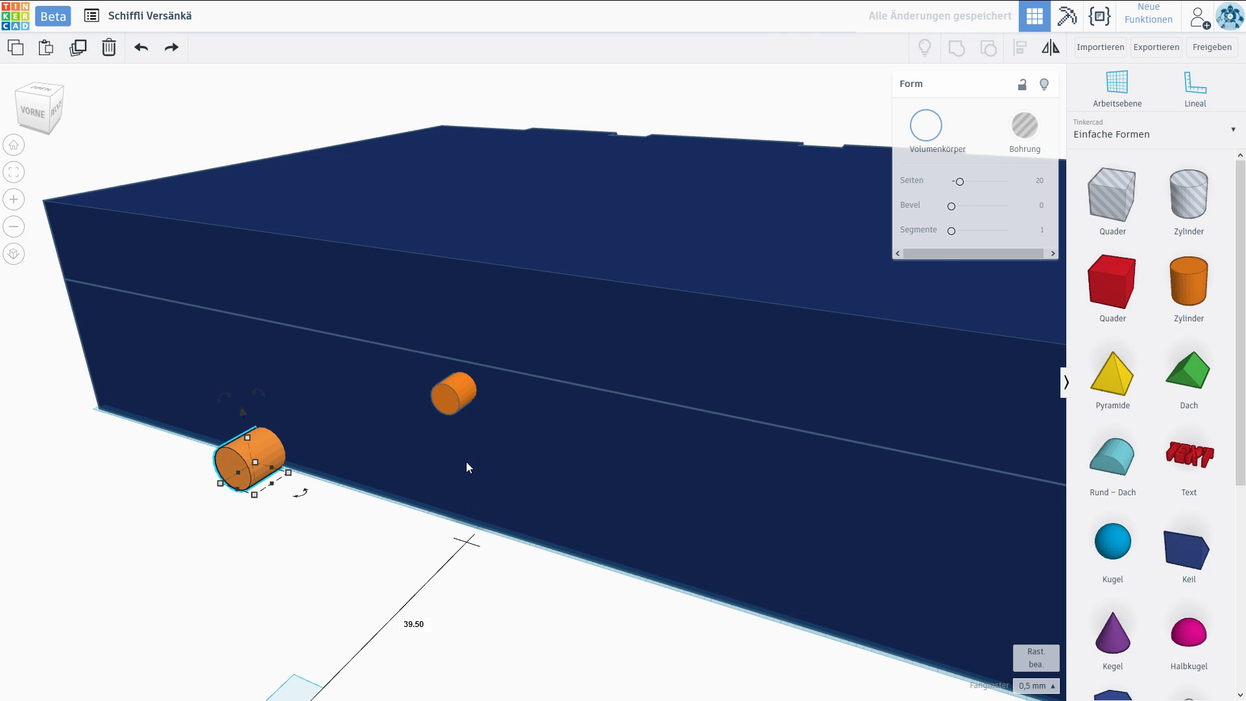
key("Delete")
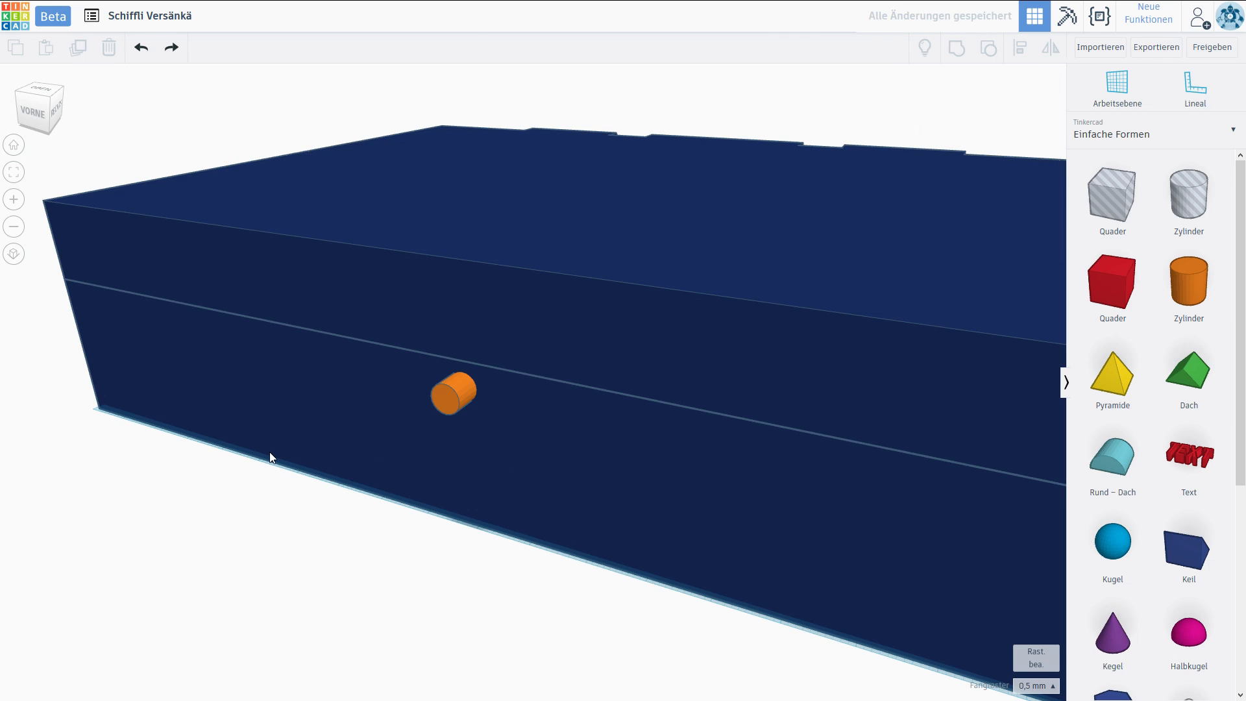
left_click(140, 47)
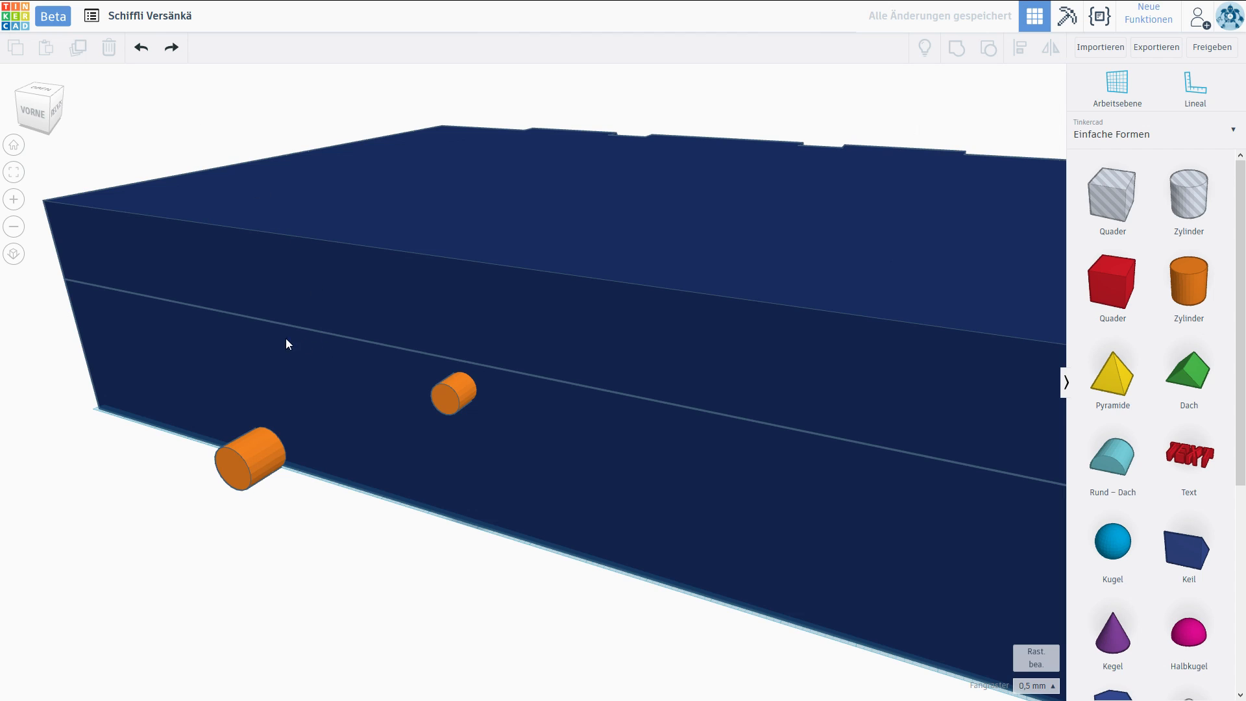
Duplicate the moved-out cylinder, place the copy 5 mm behind it and shrink it into a thinner coaxial pin.
left_click_drag(252, 472, 302, 431, "alt")
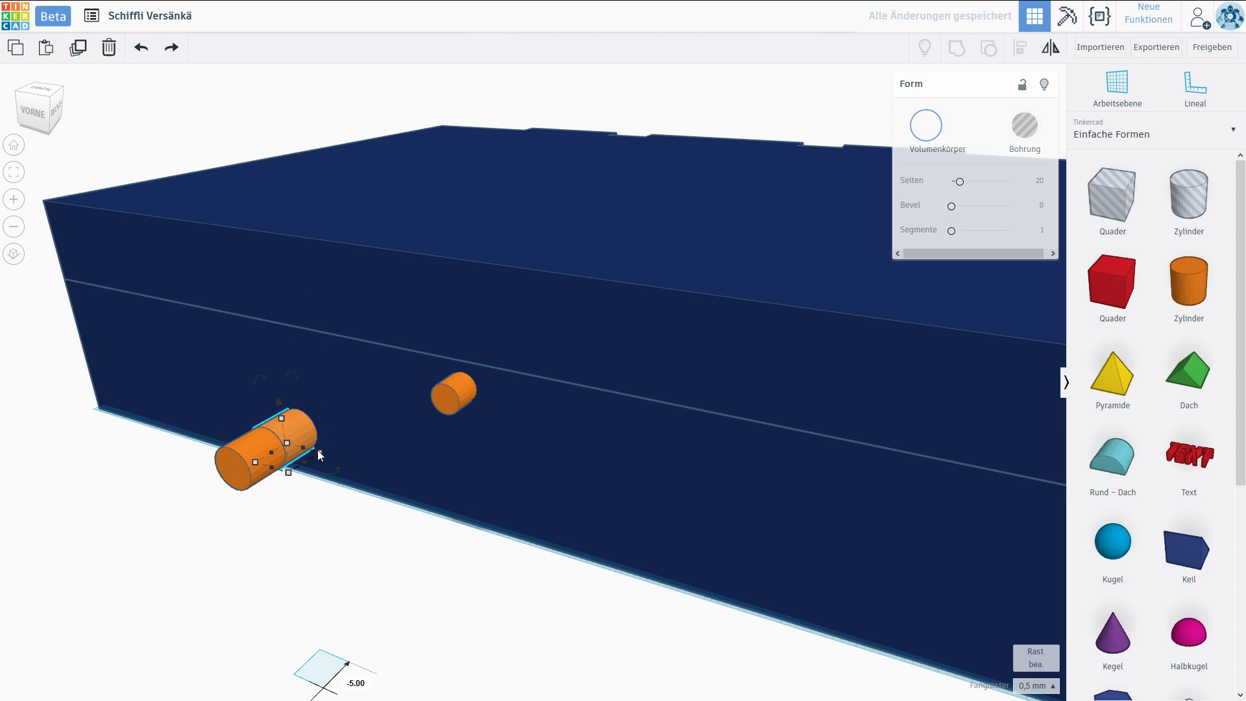
left_click_drag(289, 474, 280, 465)
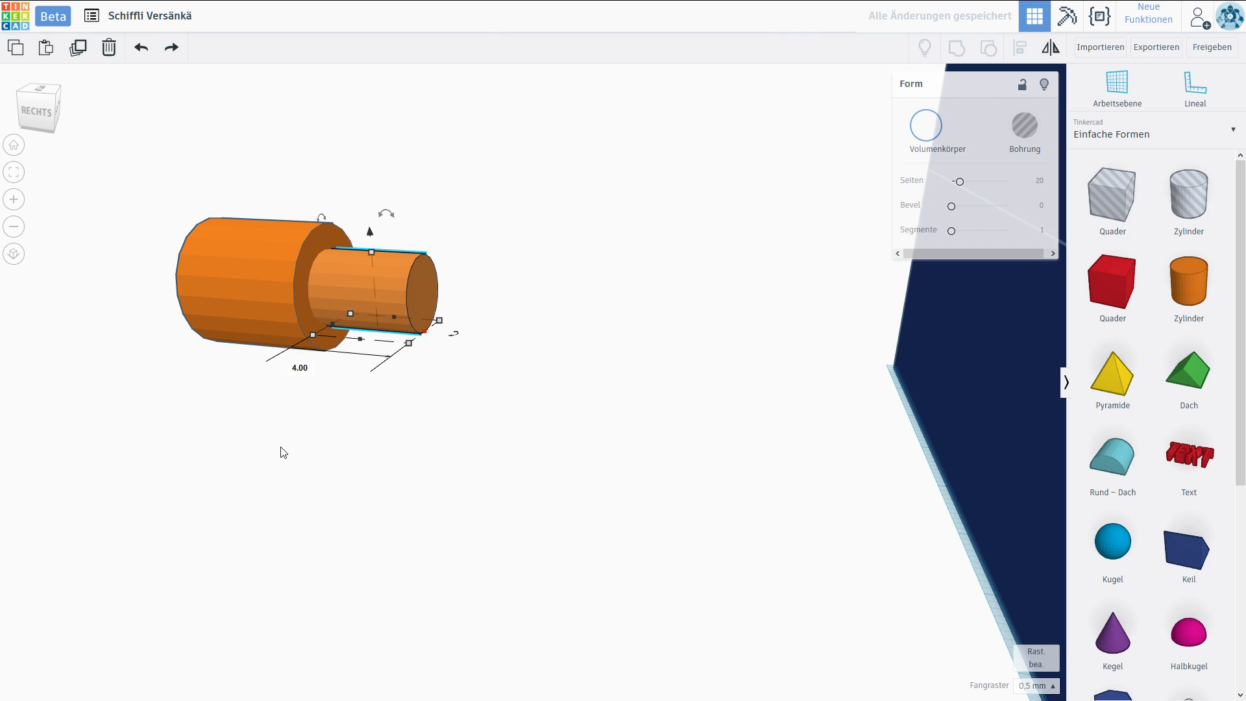
left_click(279, 448)
right_click_drag(417, 429, 565, 428)
scroll(564, 427, "down", 5)
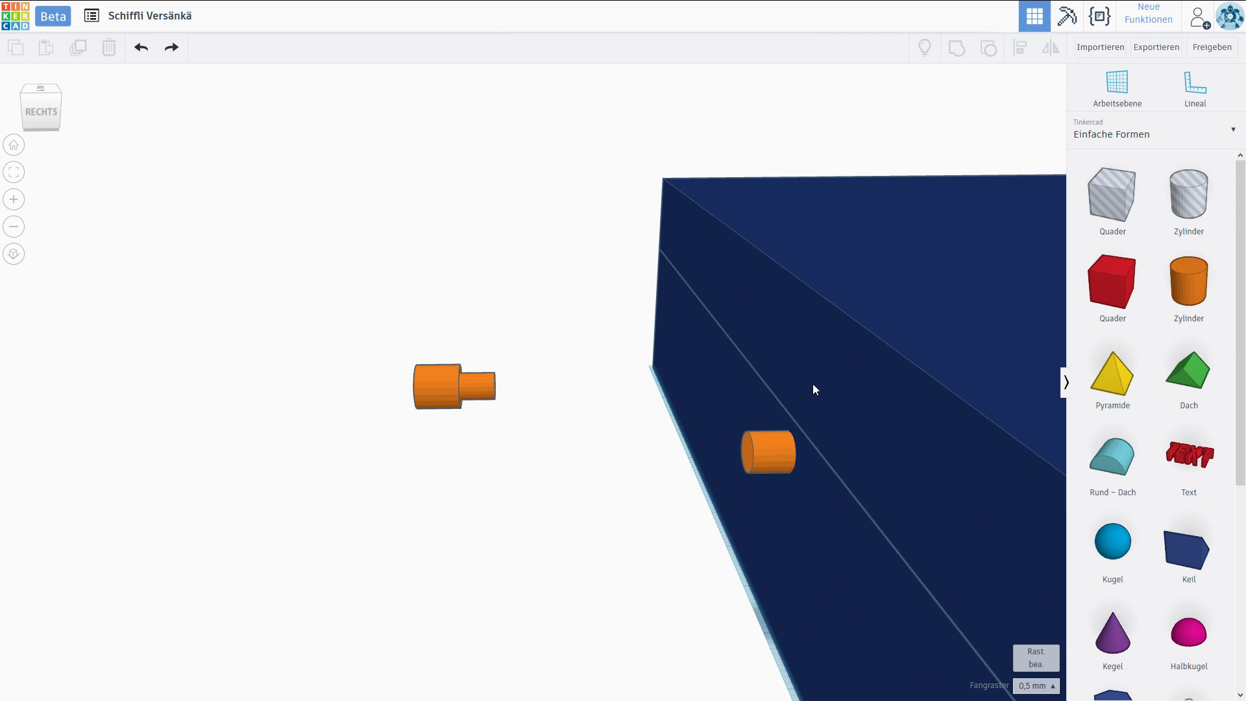
Duplicate the thicker cylinder in front of the case and reshape the copy into a wider, 1 mm thick flange at its outer end.
right_click_drag(637, 423, 812, 413)
middle_click_drag(812, 412, 408, 443)
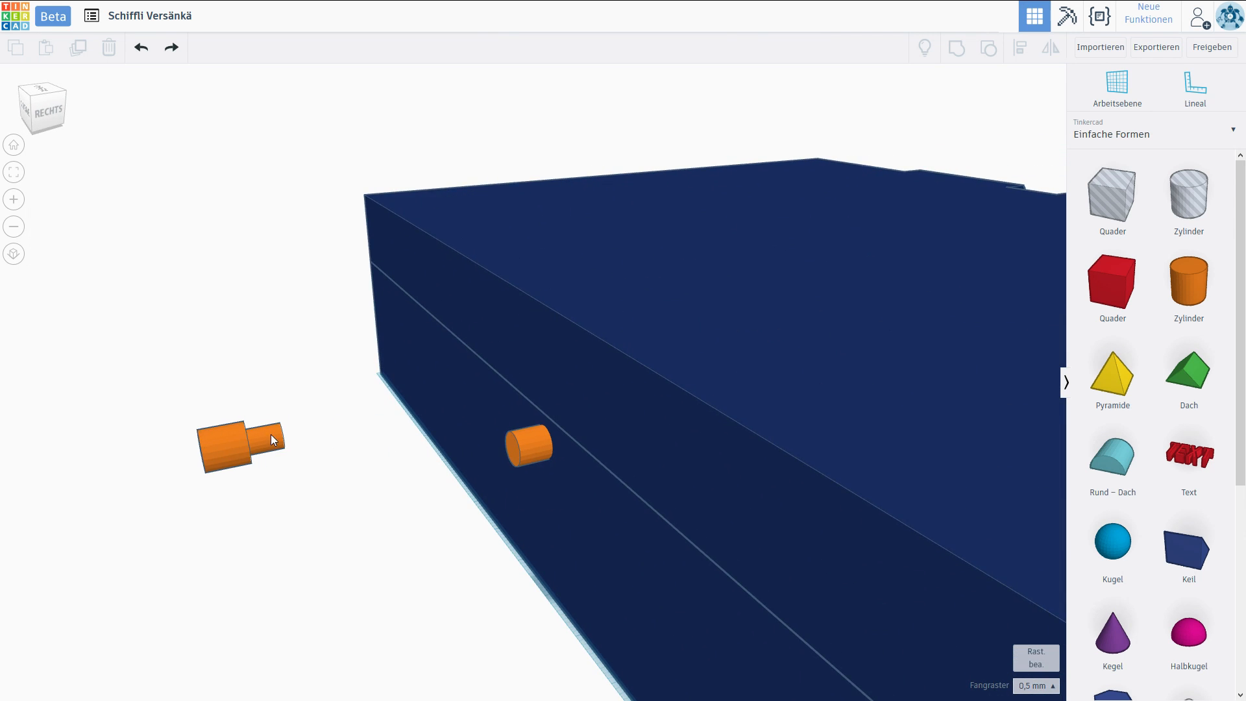
right_click_drag(270, 434, 462, 354)
left_click(470, 348)
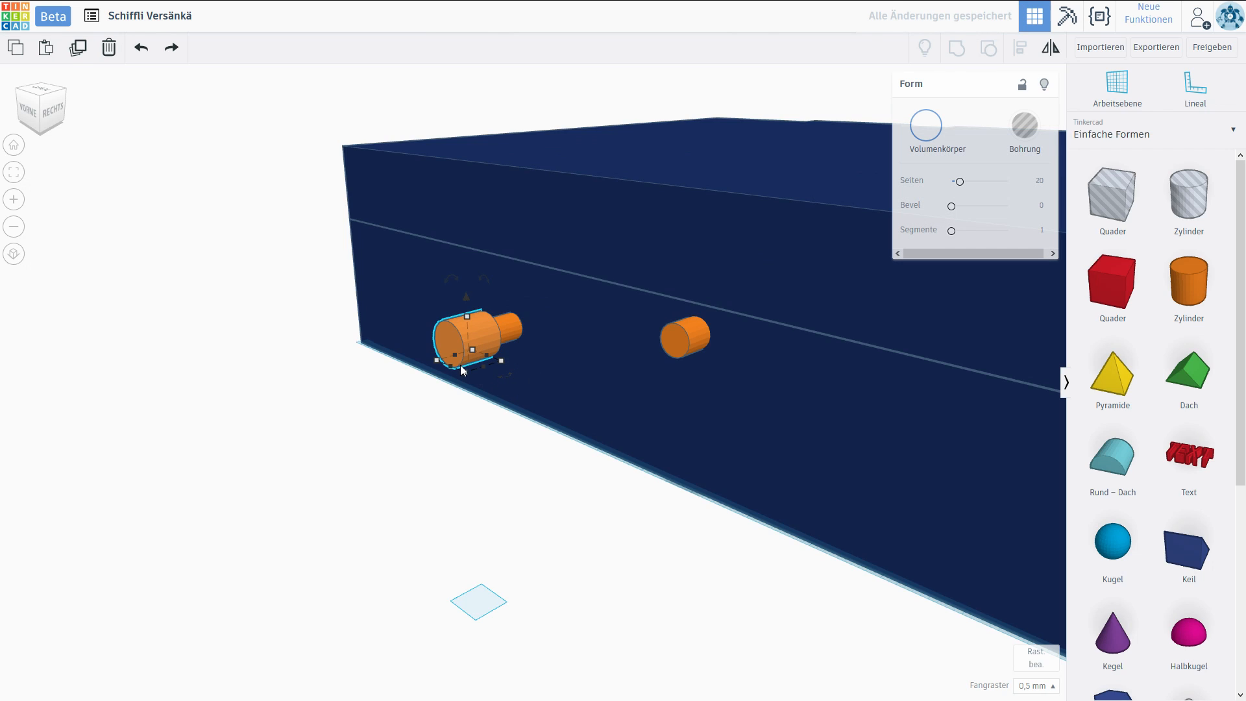
mouse_move(465, 337)
left_mouse_down()
mouse_move(419, 357)
mouse_move(438, 353)
mouse_move(423, 375)
mouse_move(445, 375)
left_mouse_up()
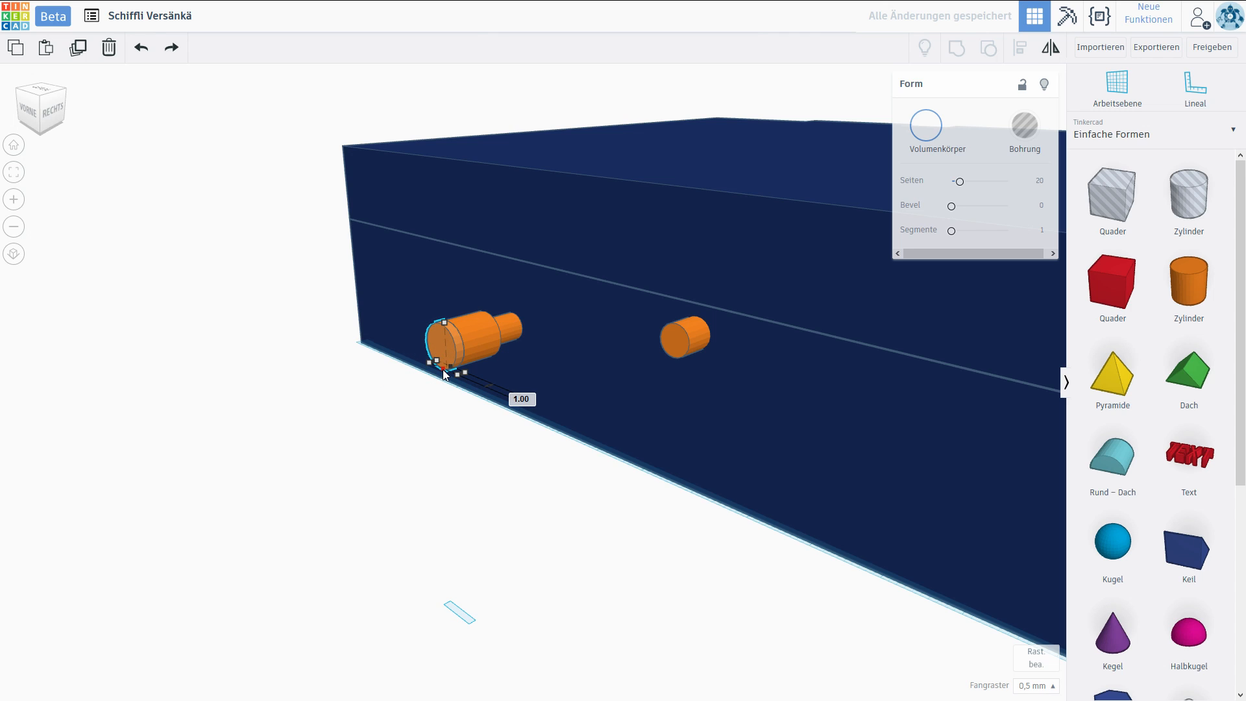
scroll(444, 374, "up", 2)
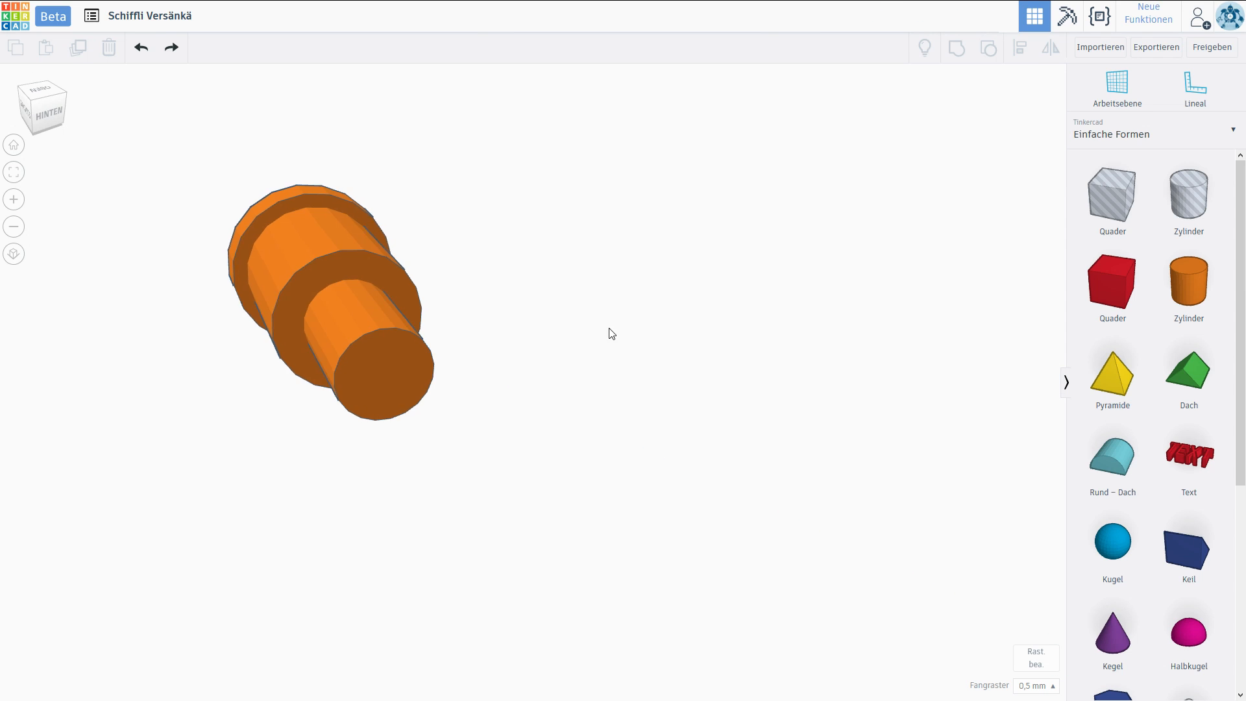
right_click_drag(610, 329, 656, 332)
middle_click_drag(656, 332, 672, 356)
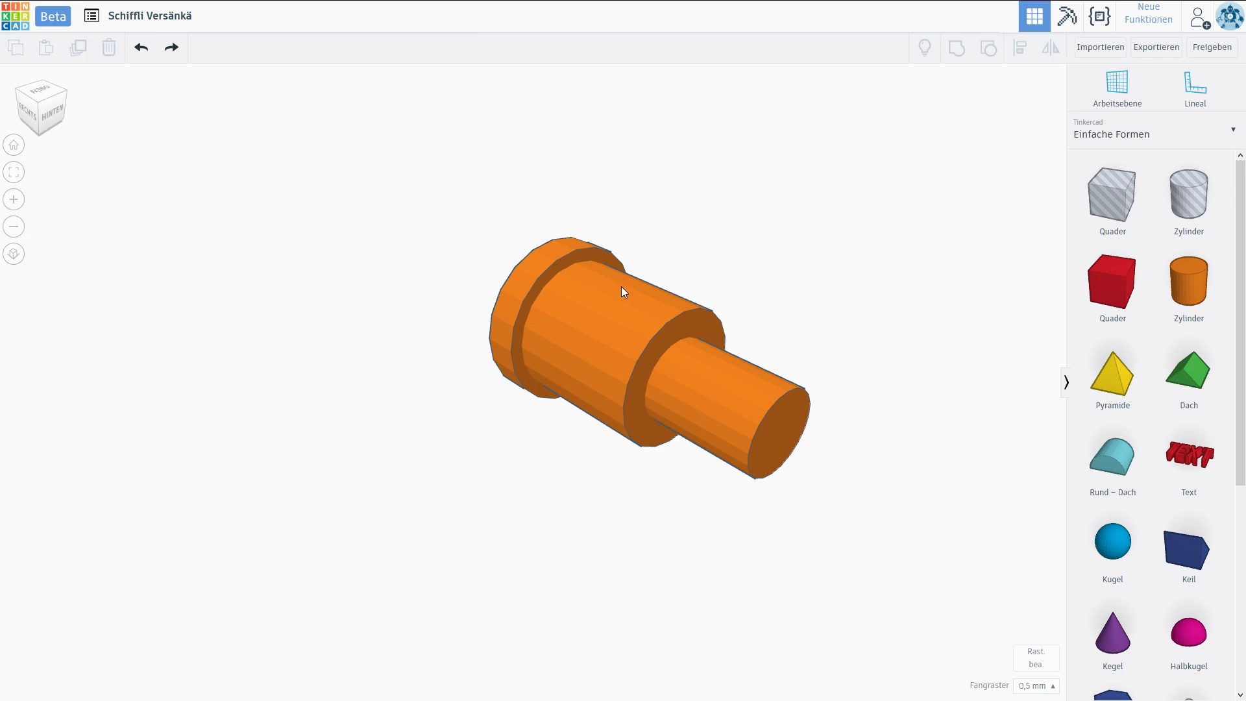
Group the flange, cylinder and pin into one knob, and place a duplicate 37 mm back in the lid's front face.
scroll(712, 392, "down", 5)
right_click_drag(566, 462, 892, 449)
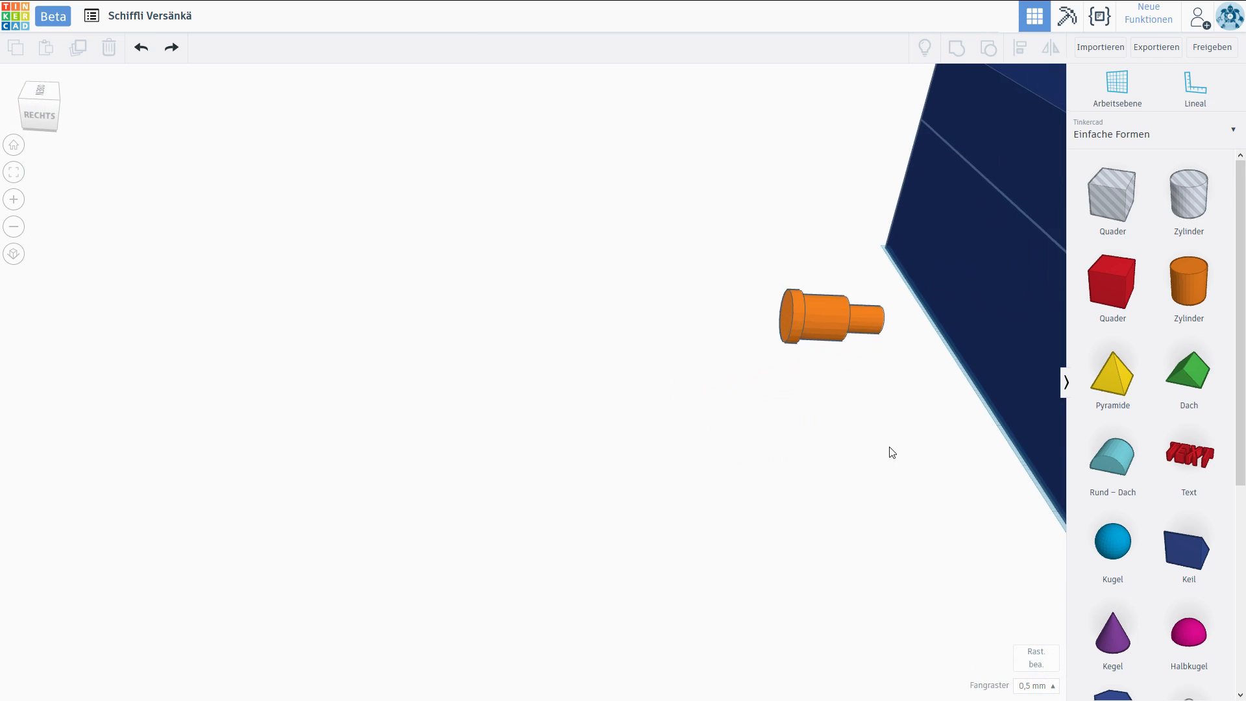
middle_click_drag(892, 449, 414, 427)
right_click_drag(416, 431, 625, 389)
middle_click_drag(625, 388, 440, 423)
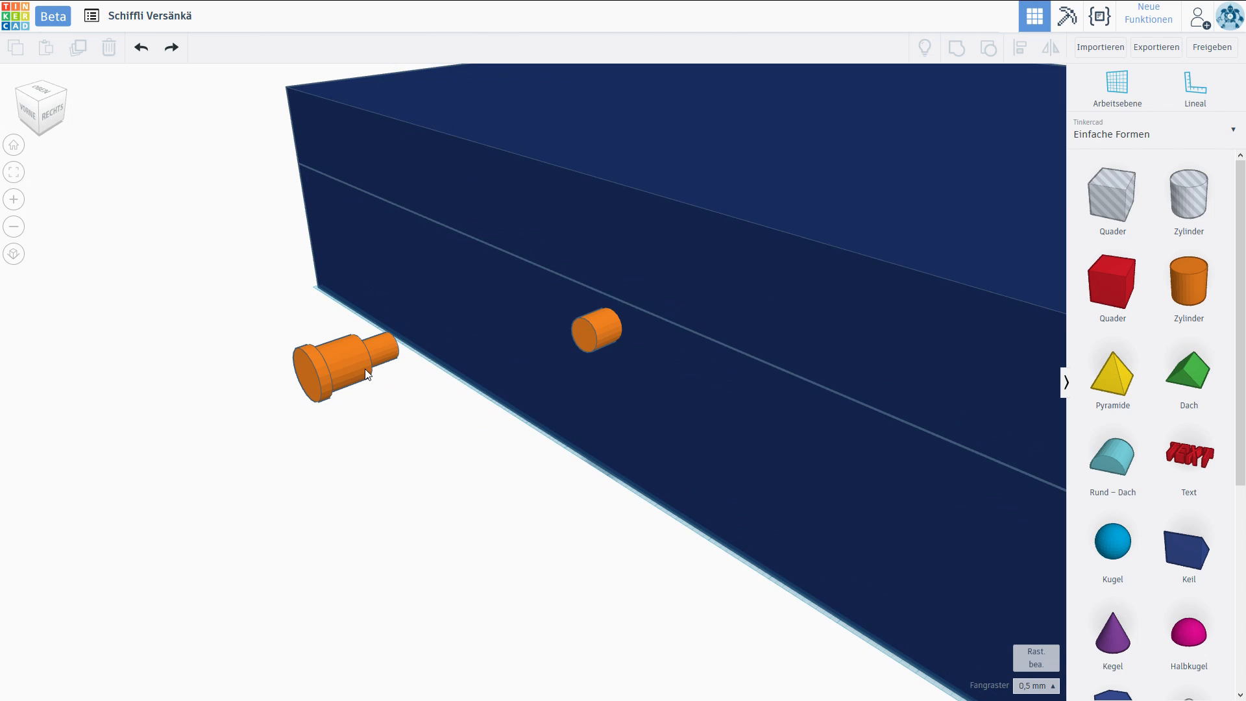
left_click(321, 347)
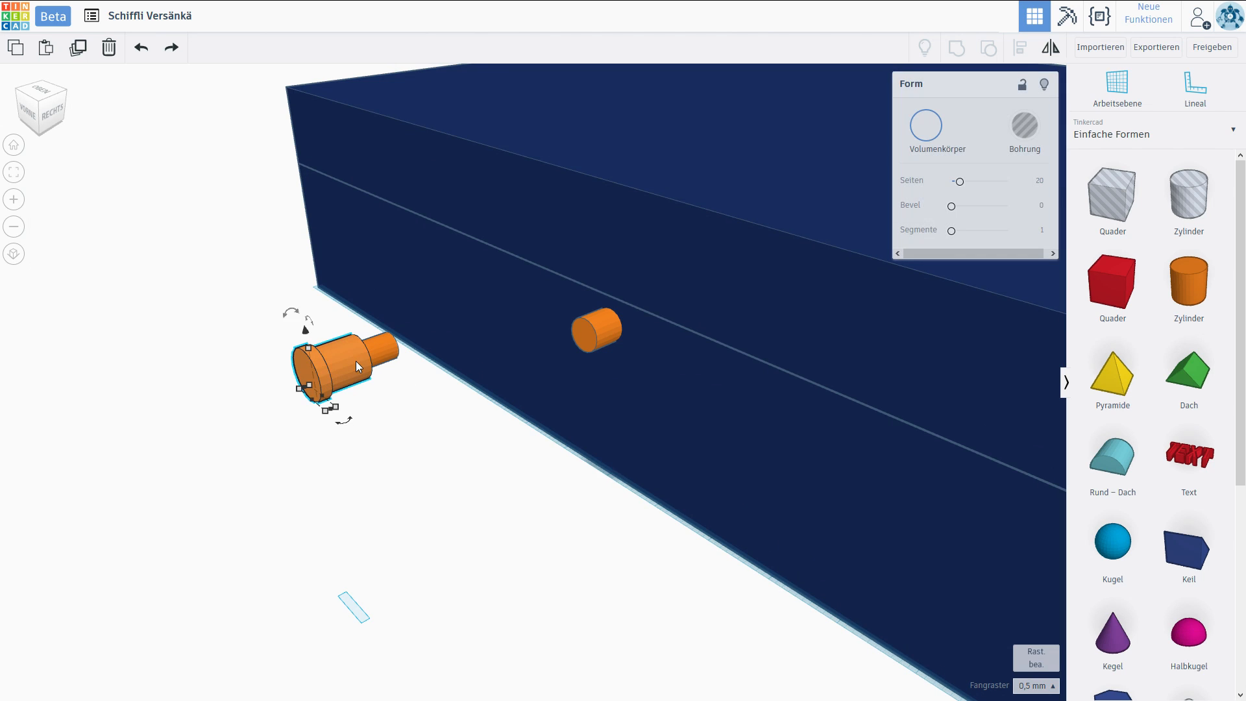
left_click(957, 49)
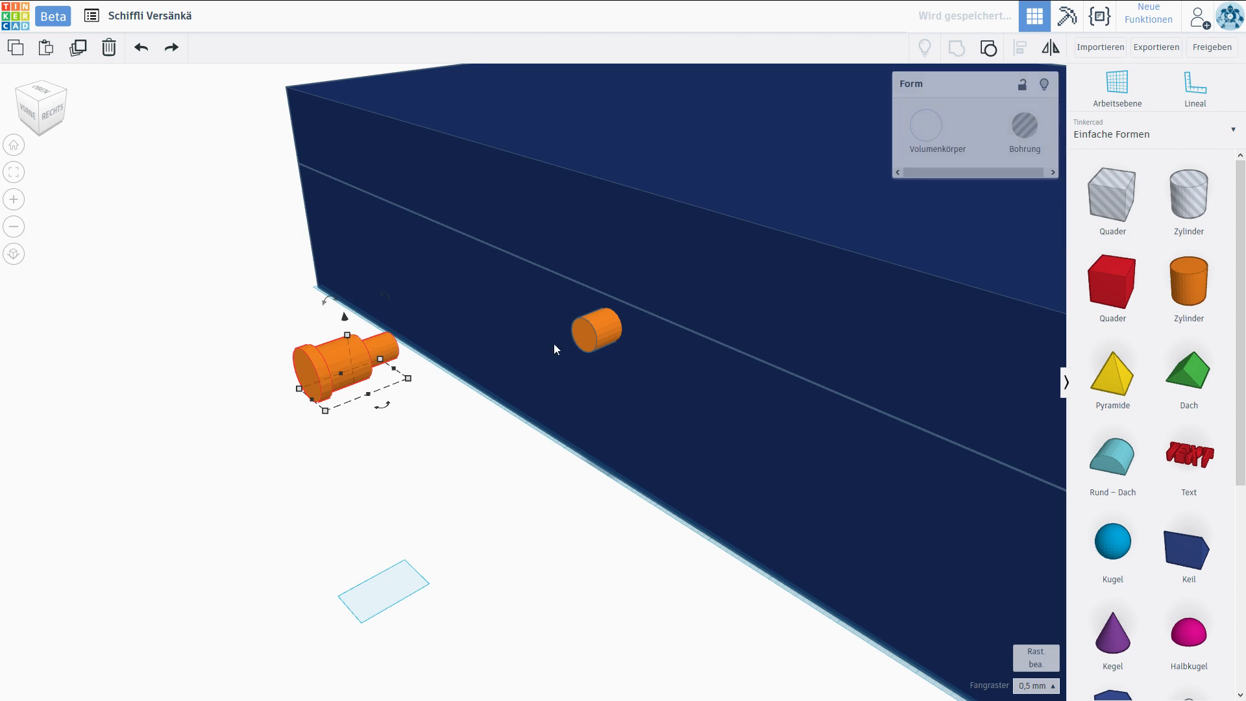
left_click(436, 419)
left_click(374, 379)
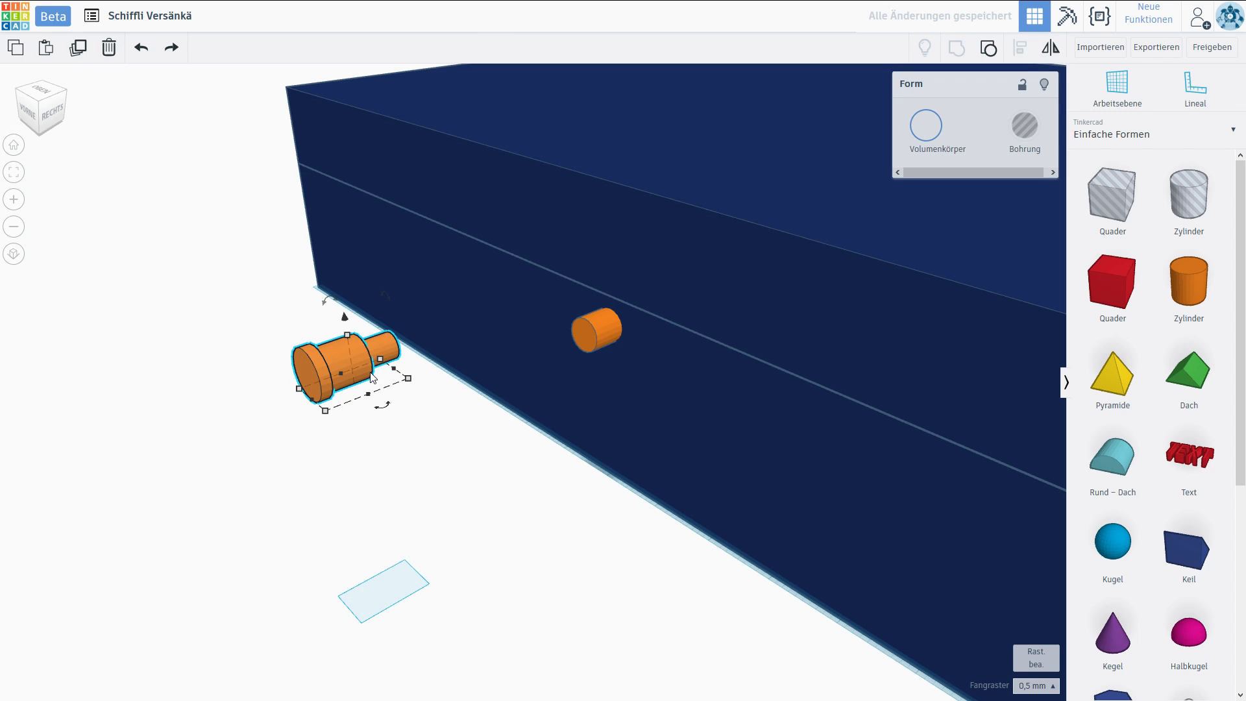
left_click_drag(363, 363, 626, 277, "alt")
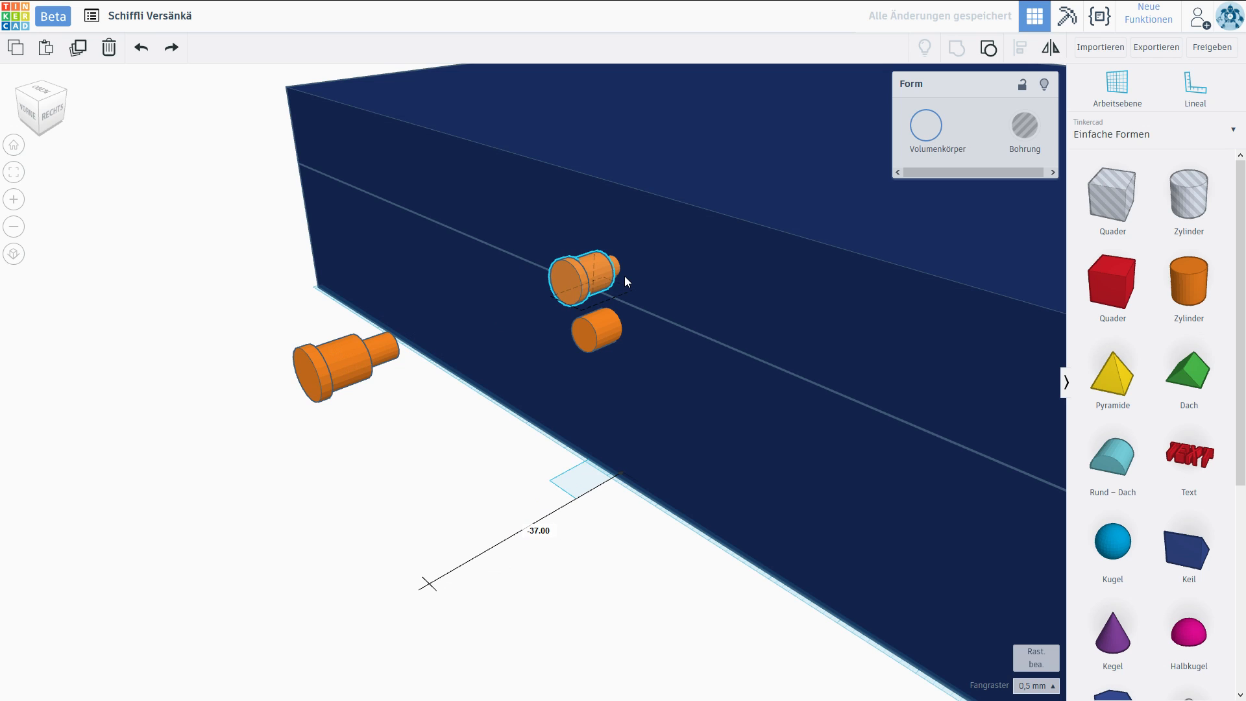
With a 0.25 mm snap grid, scale the pin of the knob outside the case to 3.5 by 4.67 mm and recentre it vertically.
scroll(627, 317, "up", 4)
middle_click_drag(643, 306, 458, 379)
right_click_drag(458, 379, 312, 394)
left_click_drag(261, 378, 192, 397)
left_click_drag(228, 392, 197, 396)
middle_click_drag(197, 396, 442, 399)
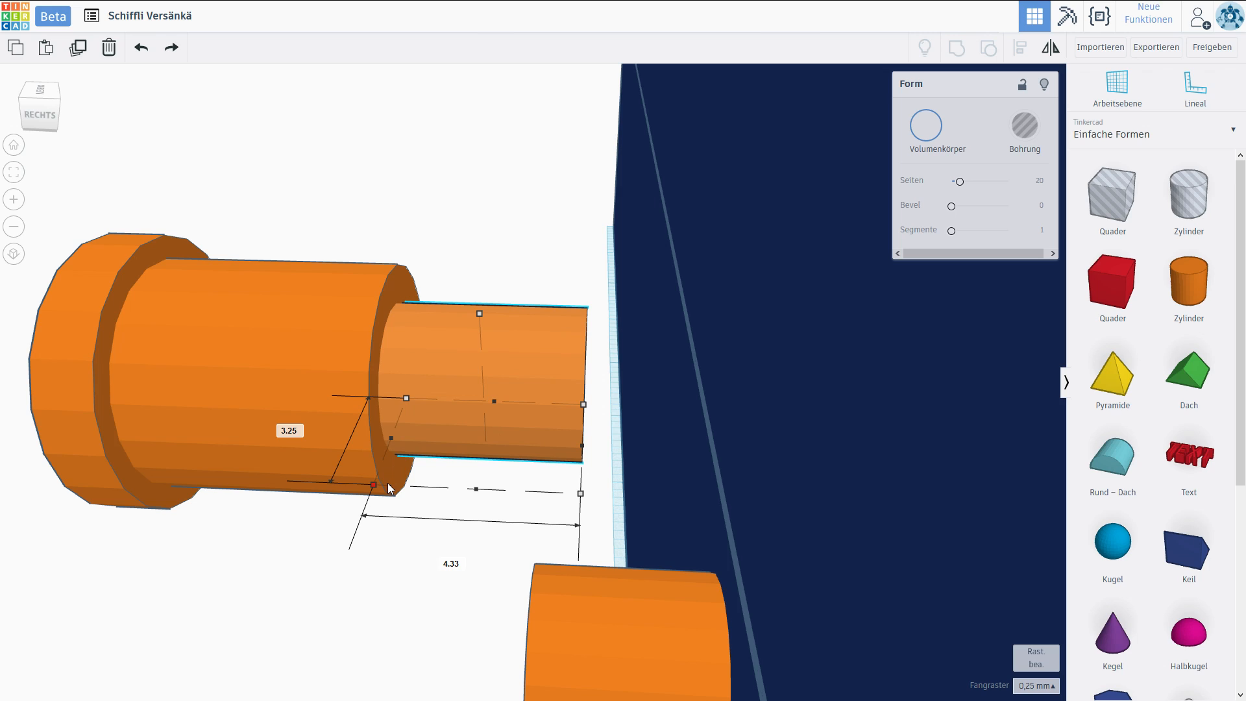
left_click_drag(383, 484, 377, 493)
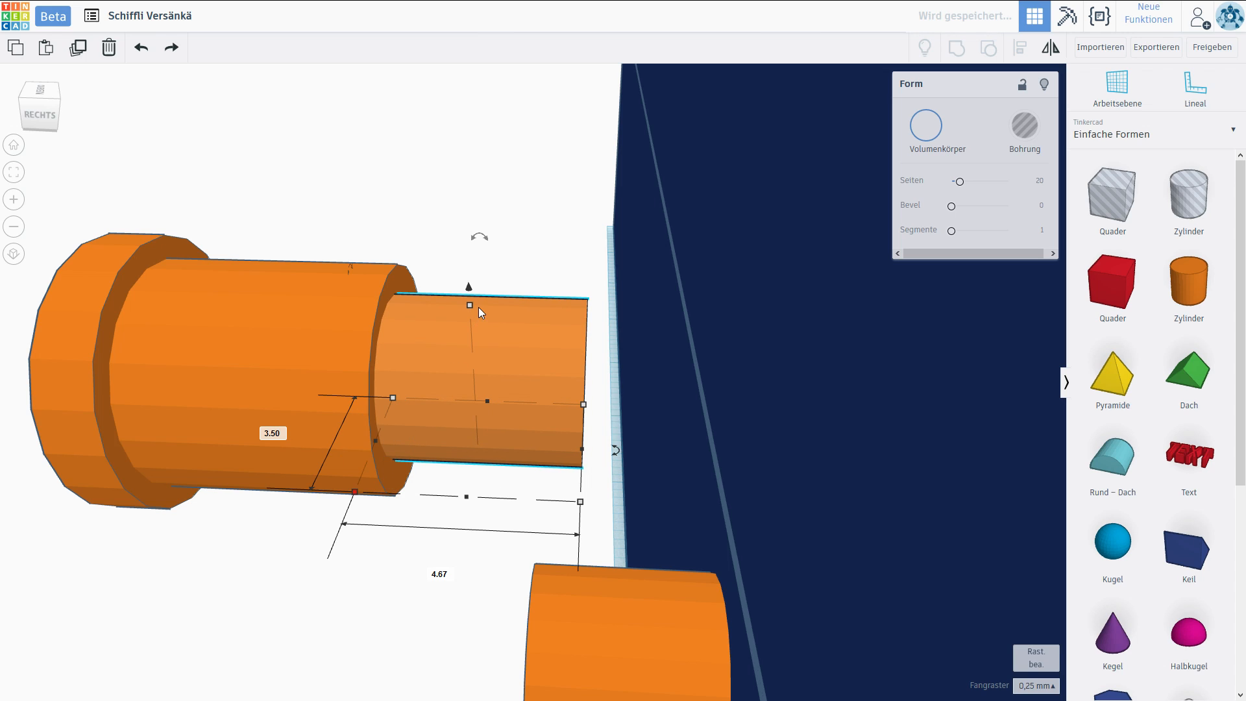
left_click_drag(469, 286, 469, 297)
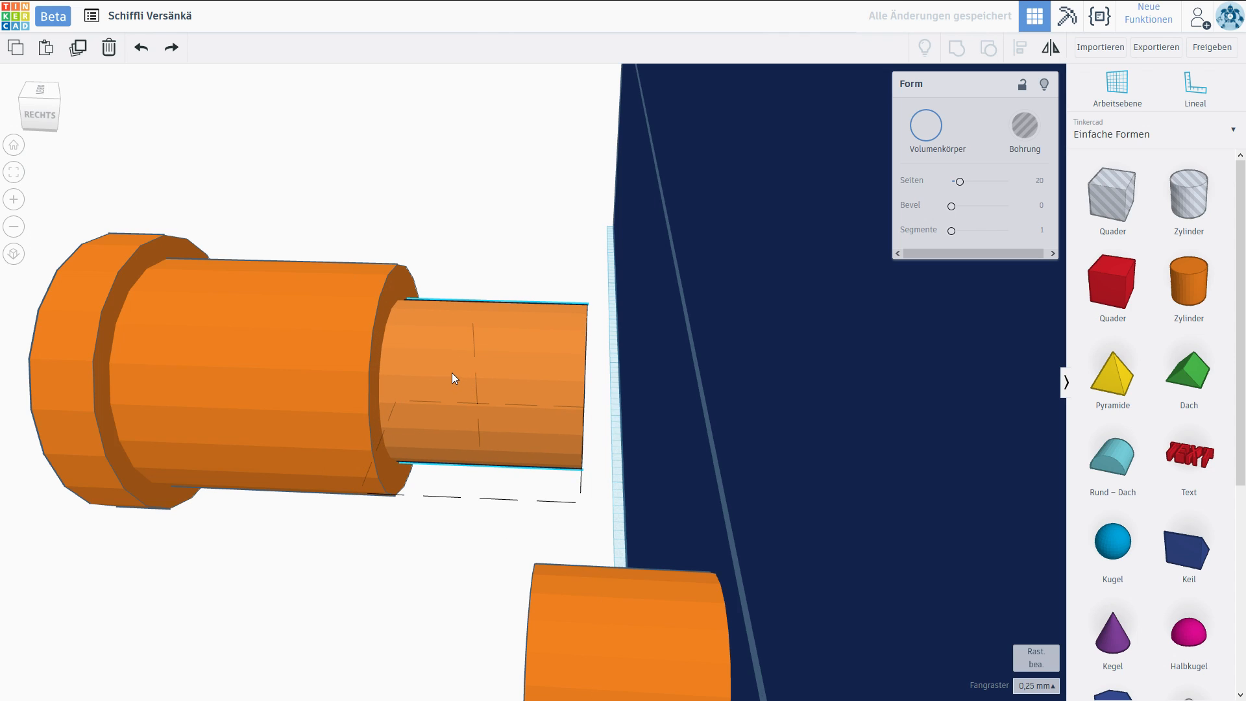
Turn the enlarged knob outside the case into a hole shape and slide it into the lid's front face.
left_click(1024, 130)
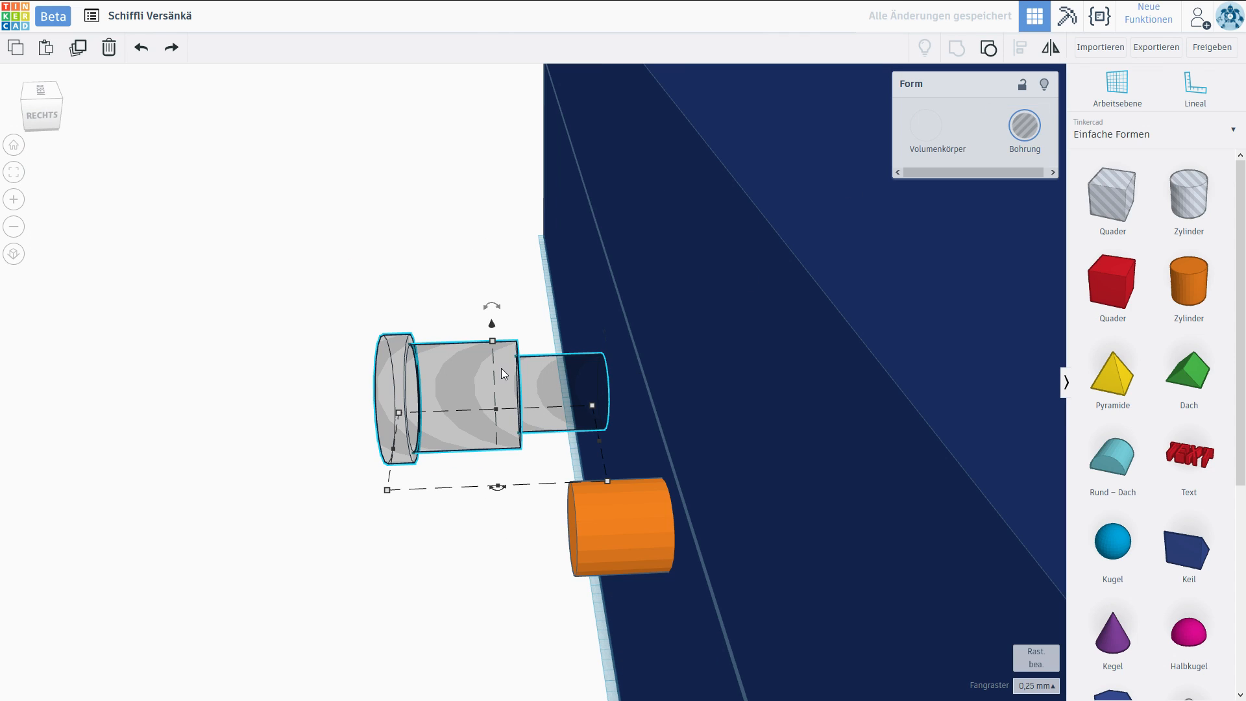
left_click_drag(488, 388, 656, 394)
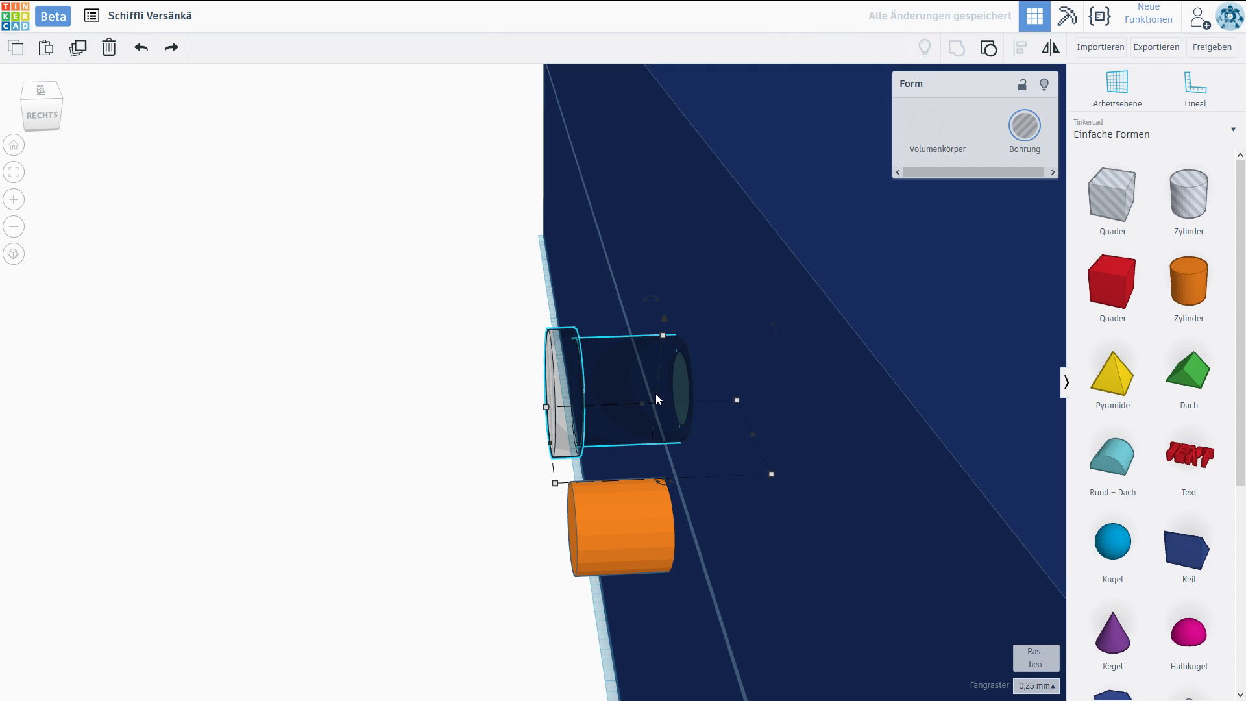
Try to cut the knob-shaped hole out of the lid by grouping the two, and undo the grouping.
left_click(769, 302, "shift")
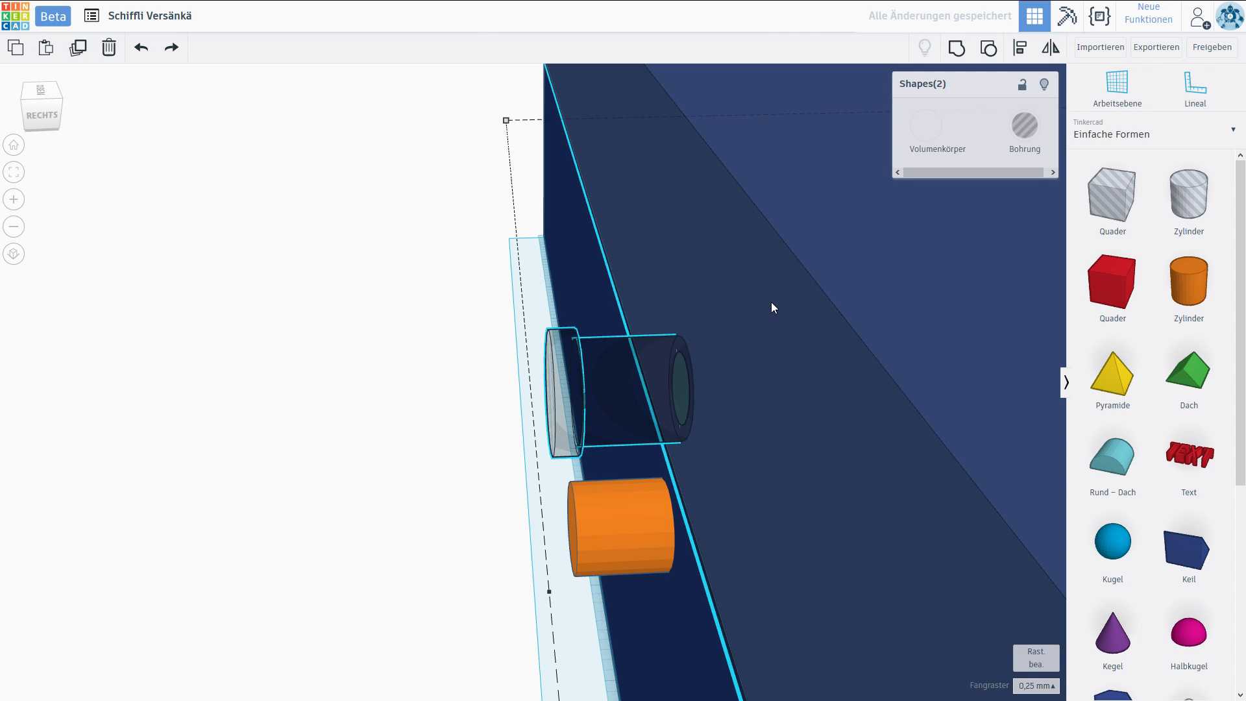
left_click(957, 52)
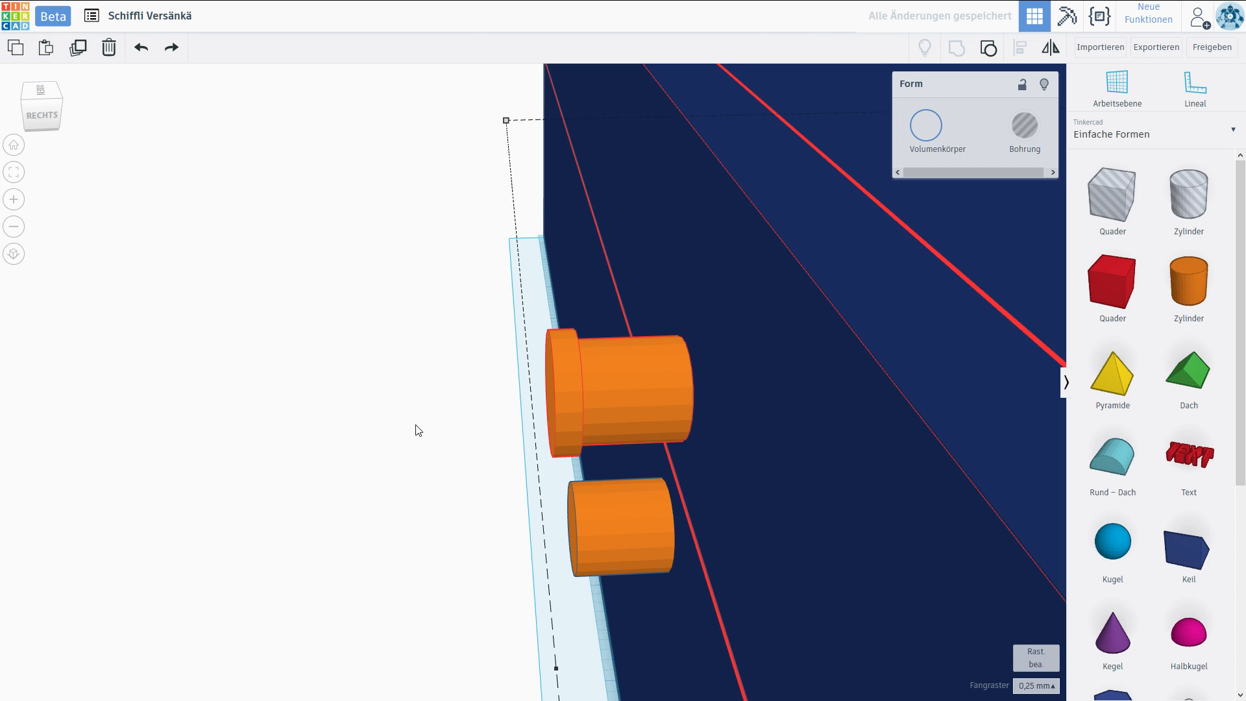
left_click(418, 430)
right_click_drag(418, 431, 574, 427)
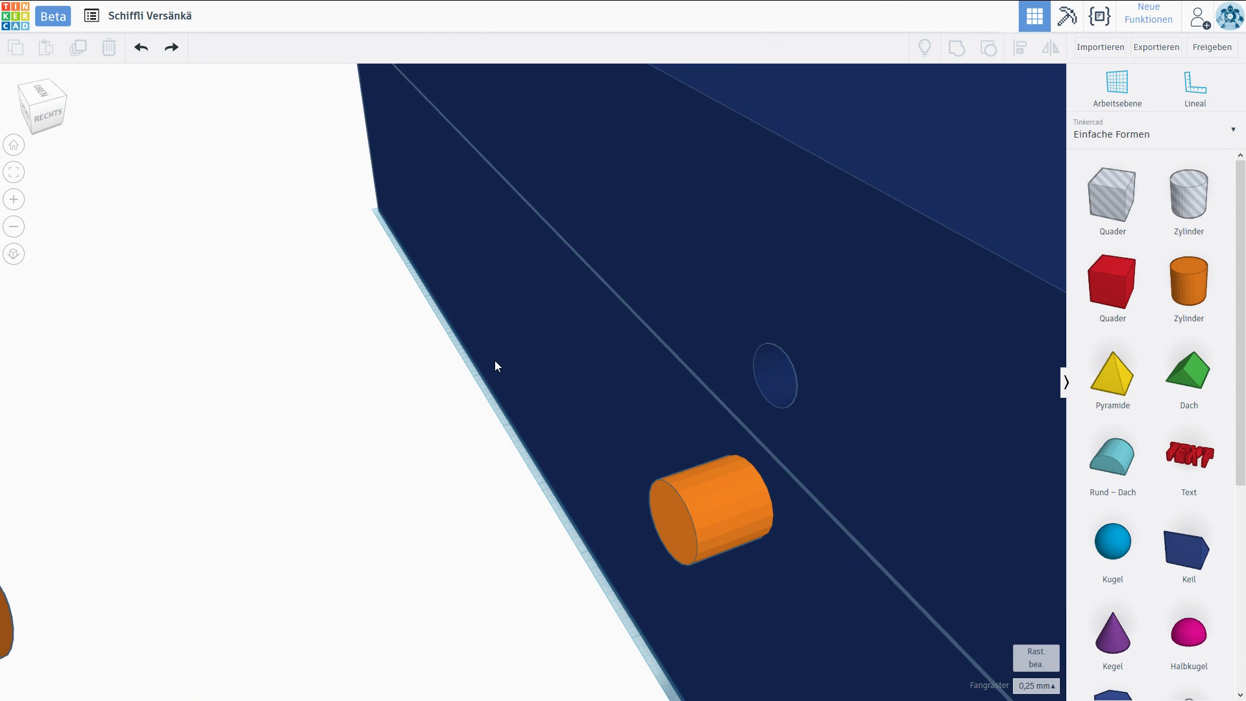
left_click(142, 49)
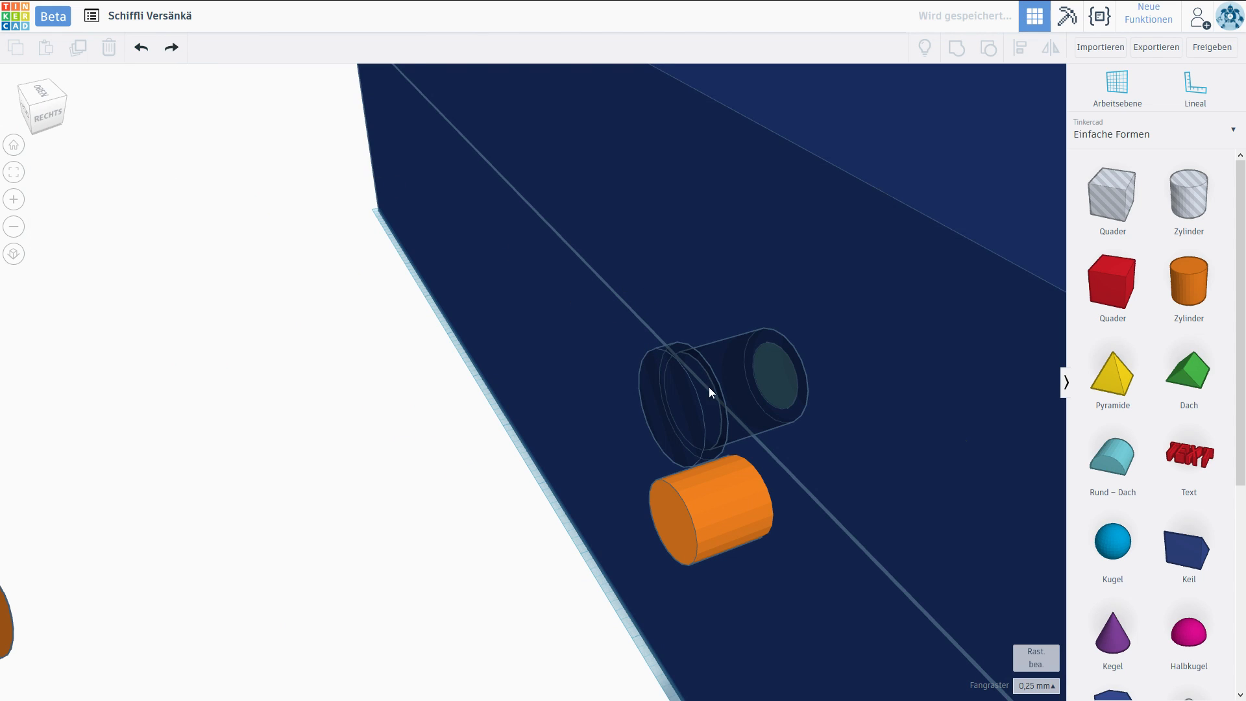
Duplicate the knob-shaped hole 9 mm lower and replace the plain cylinder on the lower half with a matching flanged knob.
left_click(711, 411)
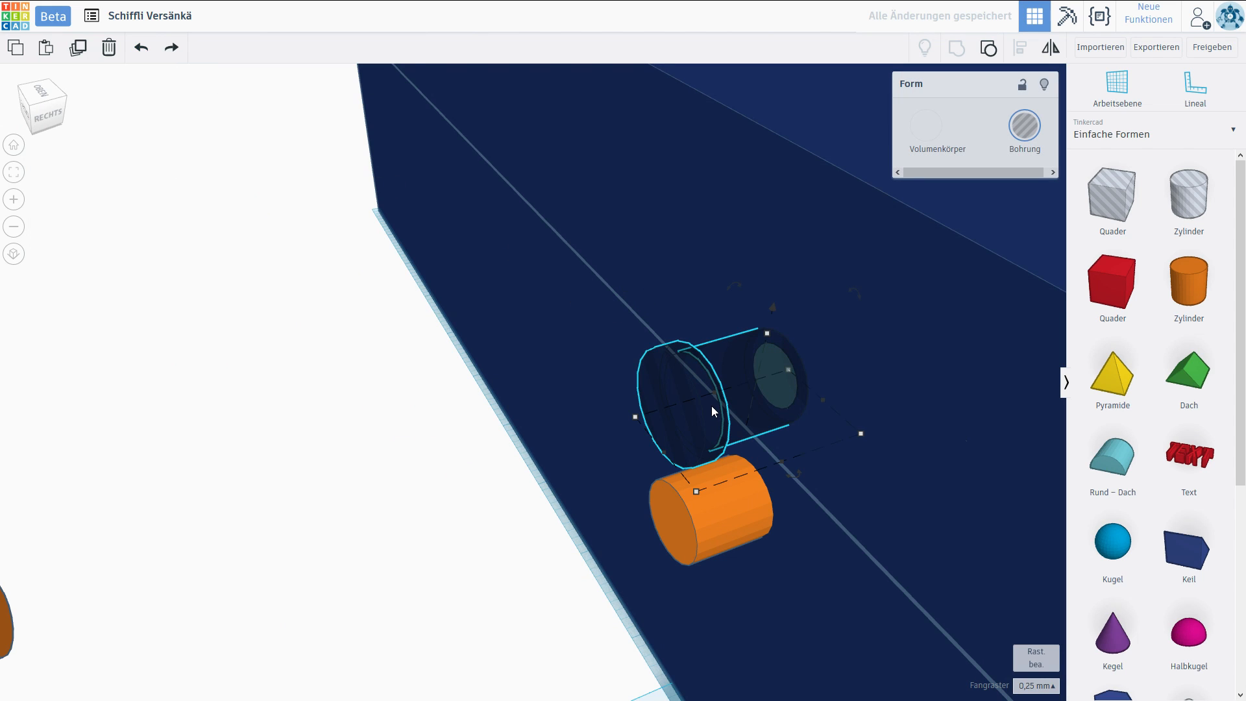
left_click_drag(773, 316, 775, 460)
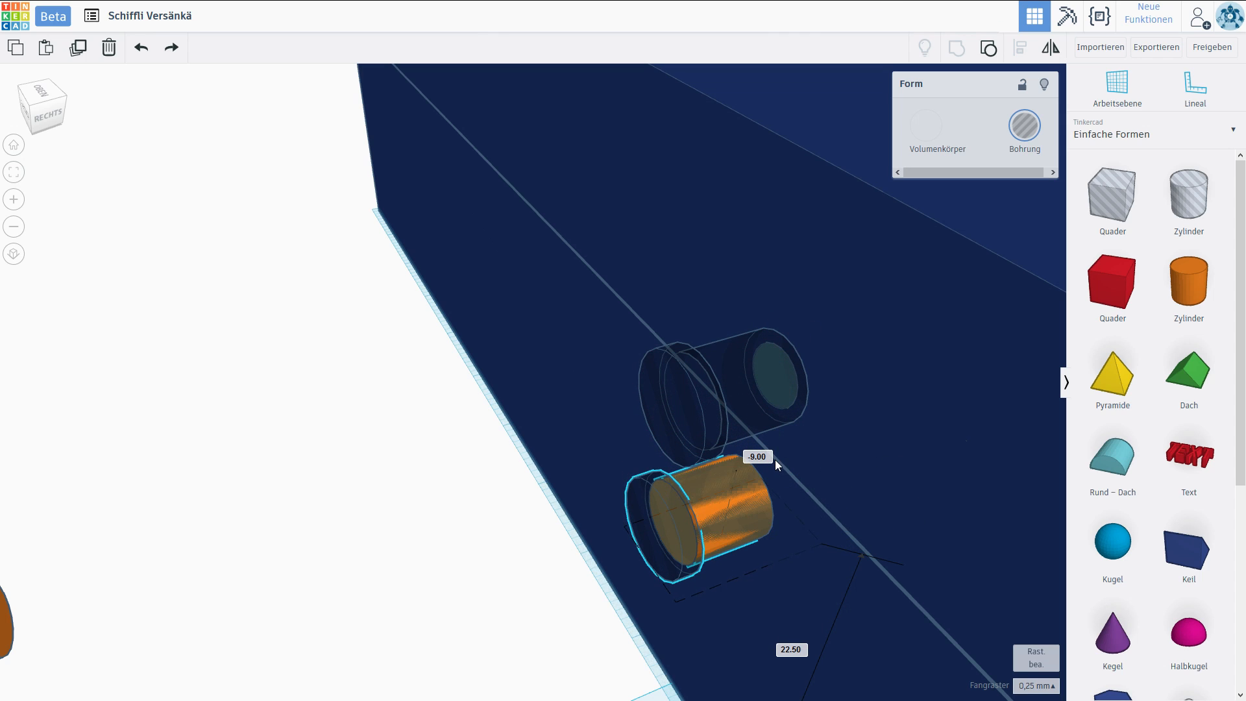
left_click_drag(775, 460, 775, 460)
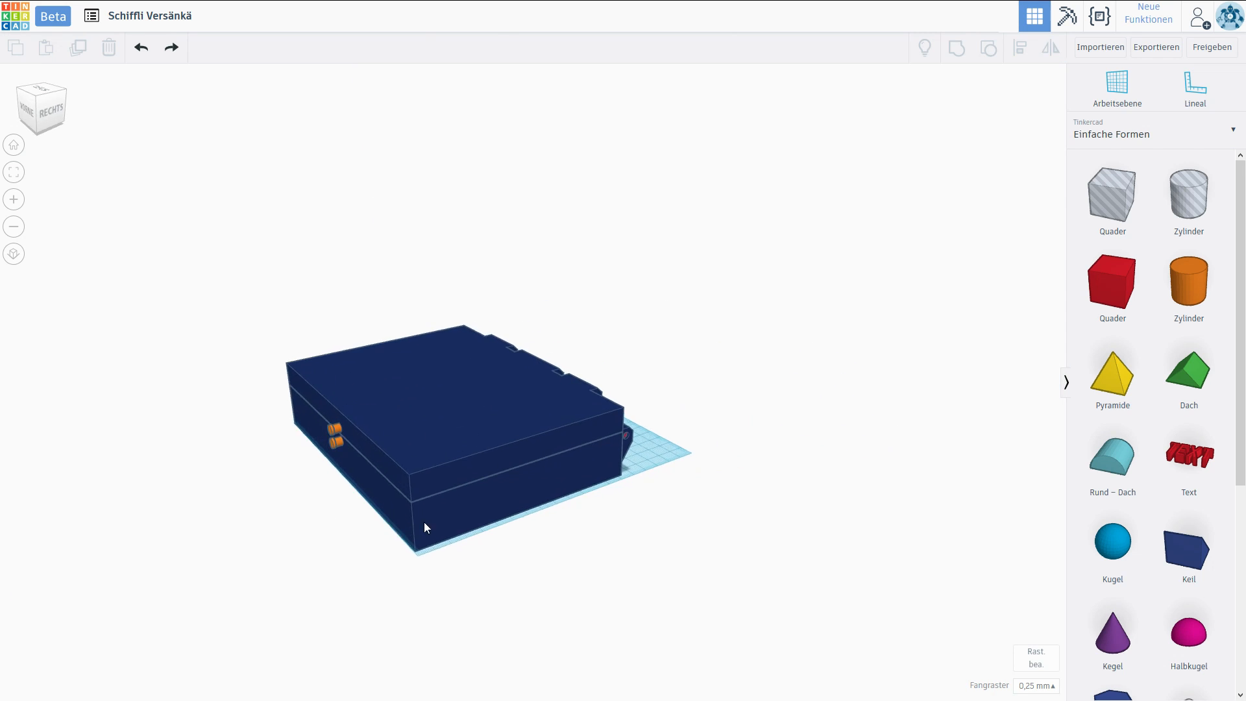
right_click_drag(423, 522, 645, 539)
scroll(634, 541, "up", 3)
middle_click_drag(658, 552, 661, 494)
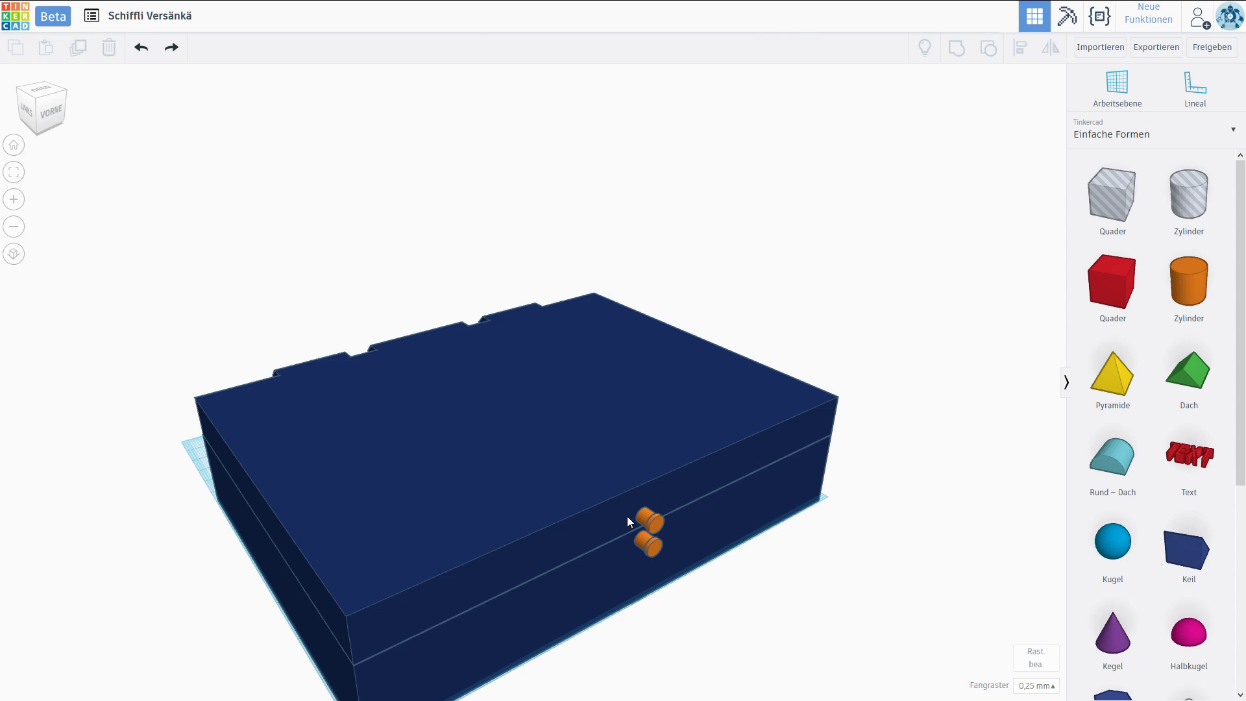
Examine the closed case from all sides, checking the two front knobs and the rear hinge with its pin.
middle_click_drag(627, 539, 673, 439)
mouse_move(466, 438)
right_mouse_down()
mouse_move(439, 445)
mouse_move(481, 440)
right_mouse_up()
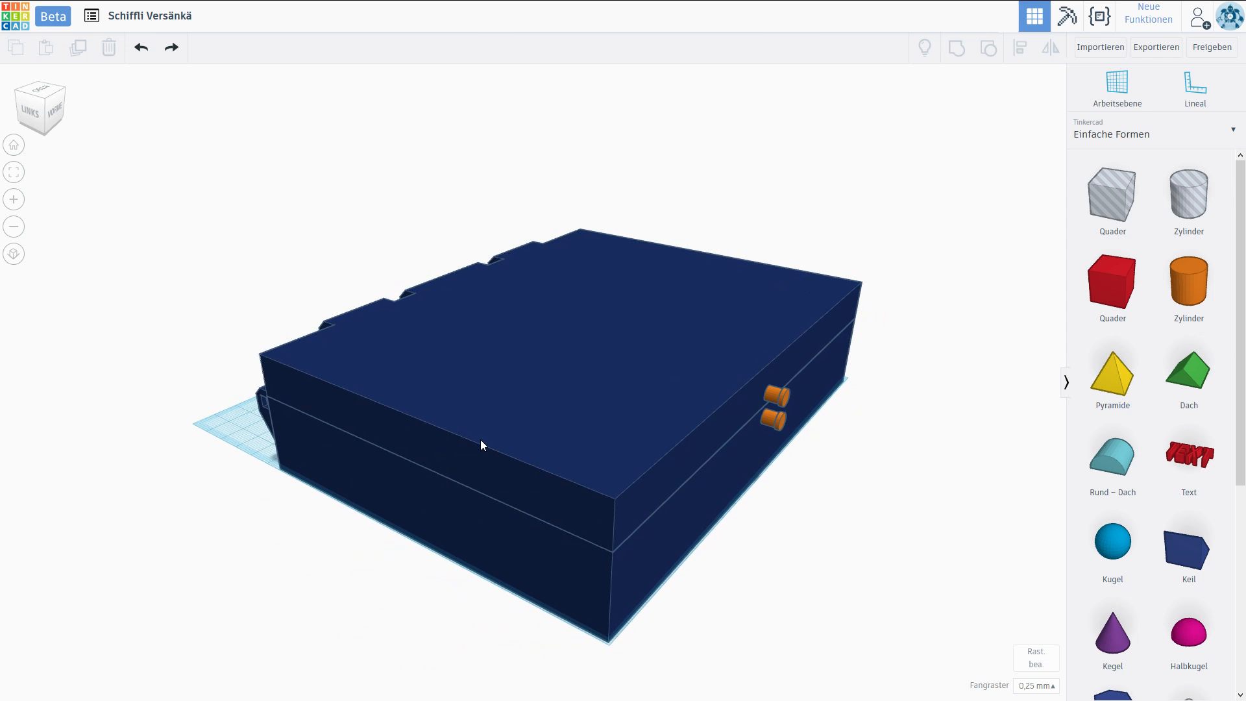
right_click_drag(393, 416, 274, 427)
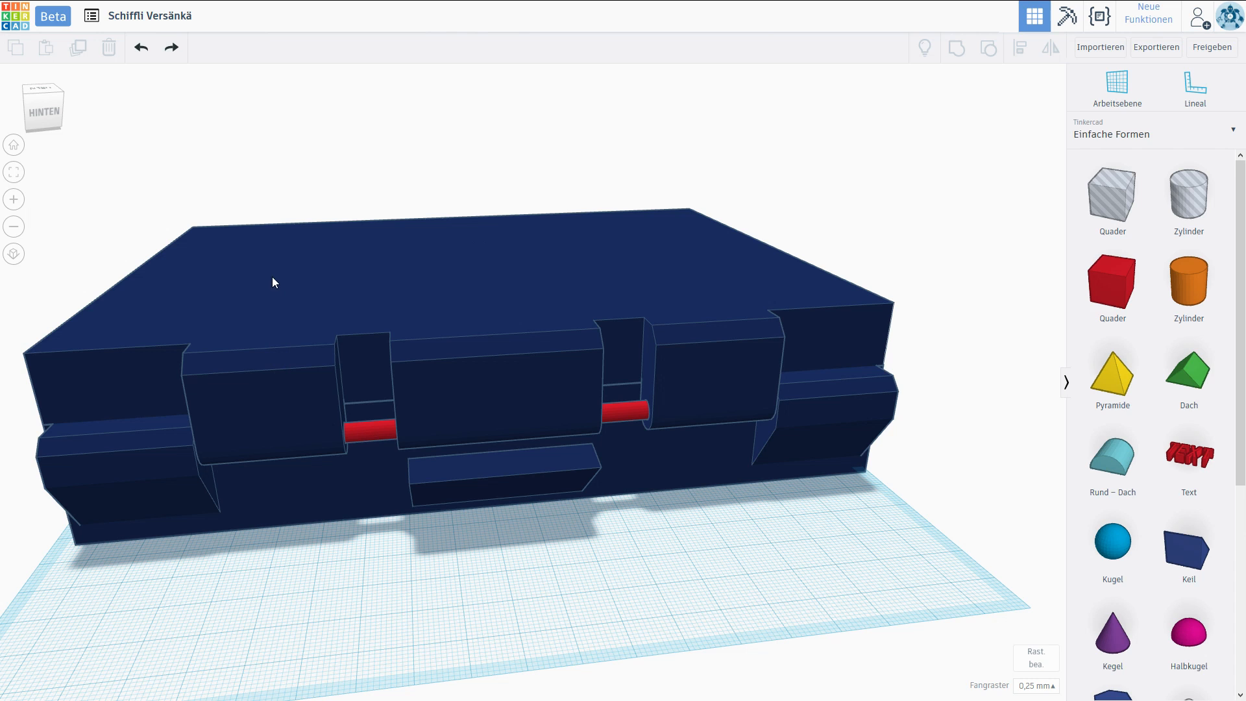
left_click(365, 434)
left_click(329, 551)
right_click_drag(132, 540, 812, 496)
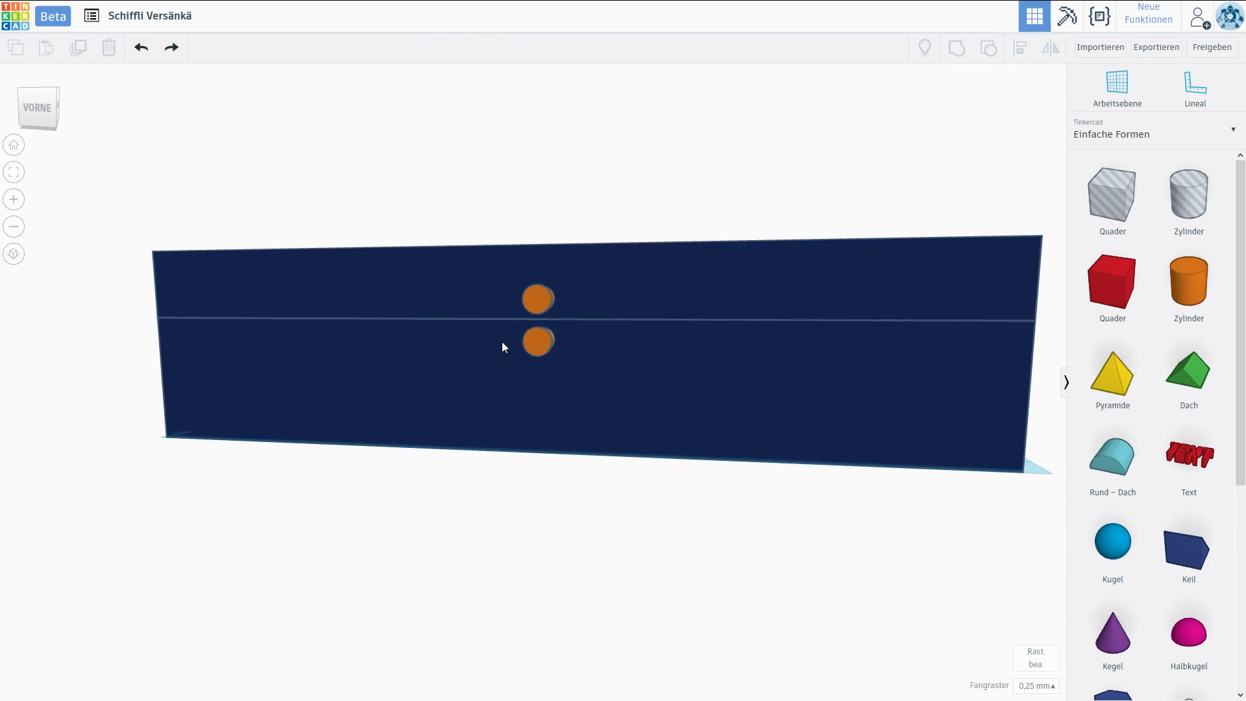
scroll(584, 344, "down", 3)
right_click_drag(739, 313, 551, 397)
scroll(551, 397, "down", 5)
middle_click_drag(563, 471, 403, 462)
right_click_drag(461, 512, 509, 496)
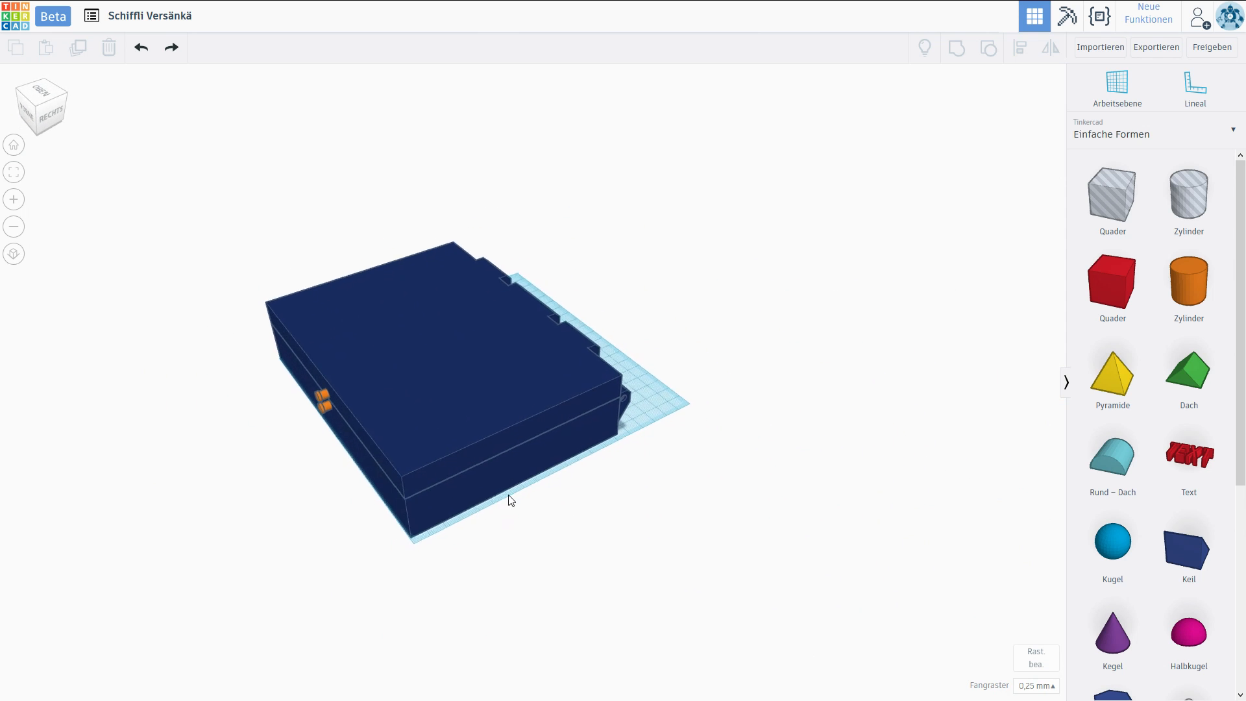
right_click_drag(473, 400, 510, 413)
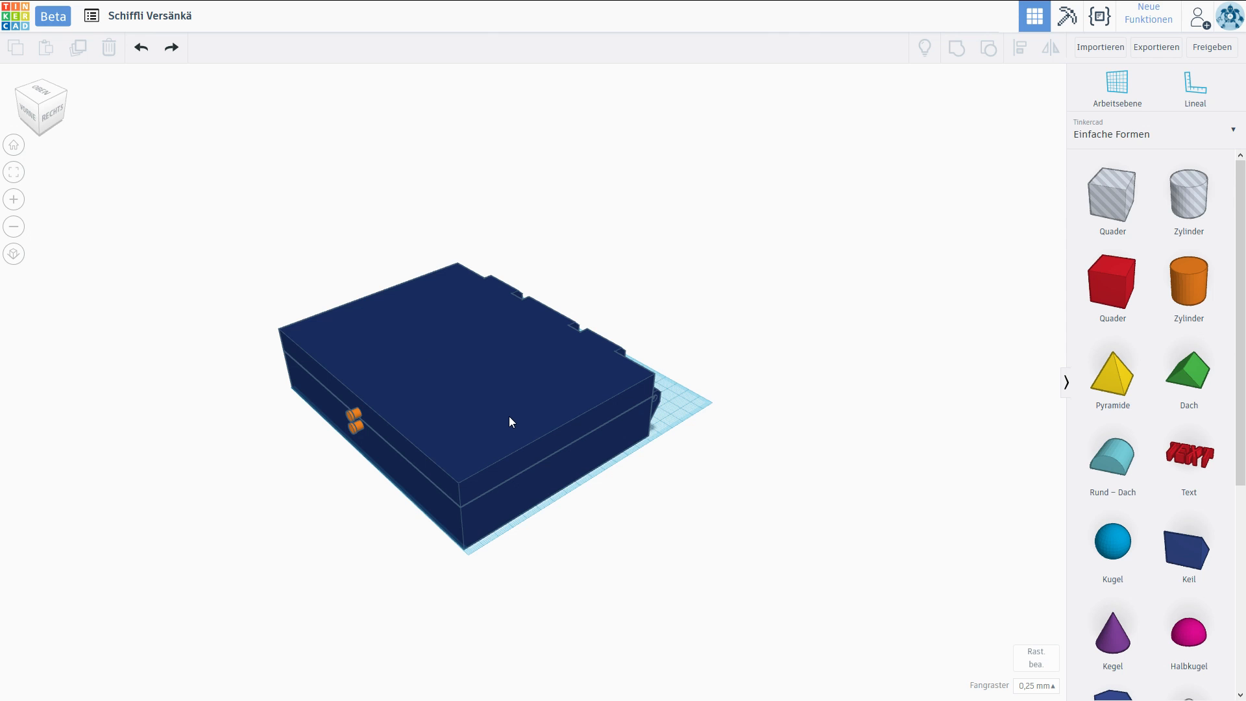
right_click_drag(439, 442, 677, 466)
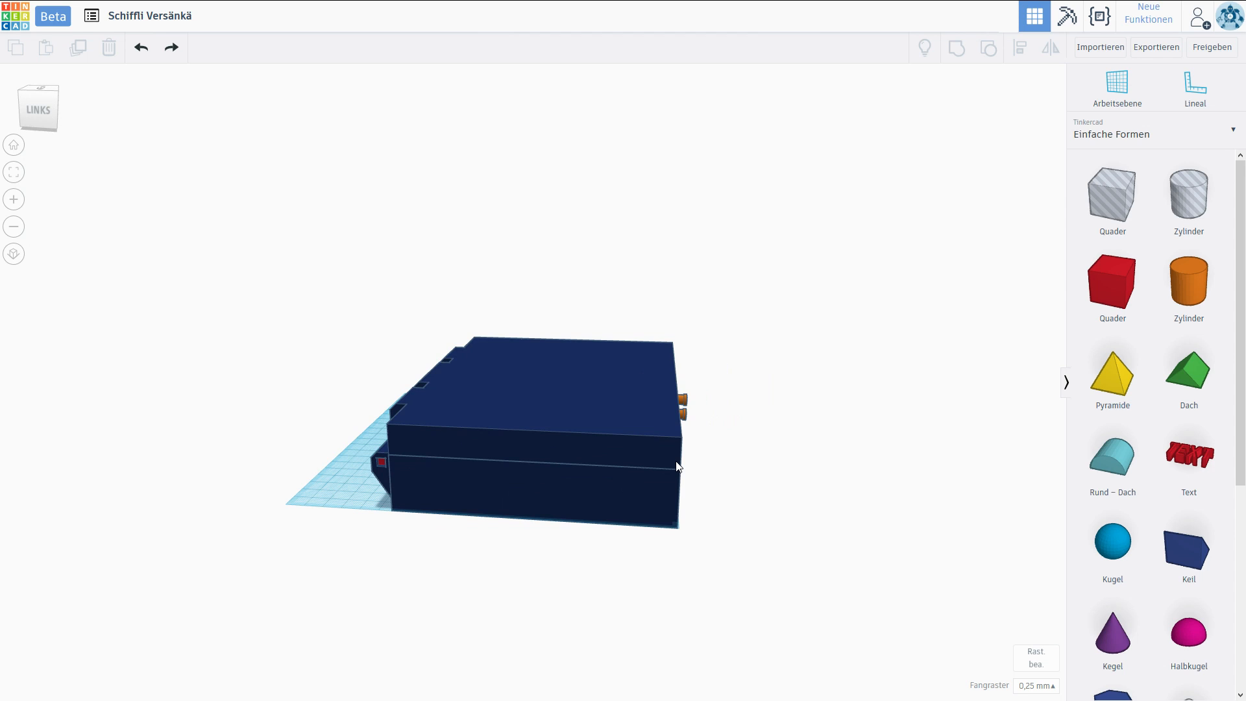
right_click_drag(677, 466, 531, 428)
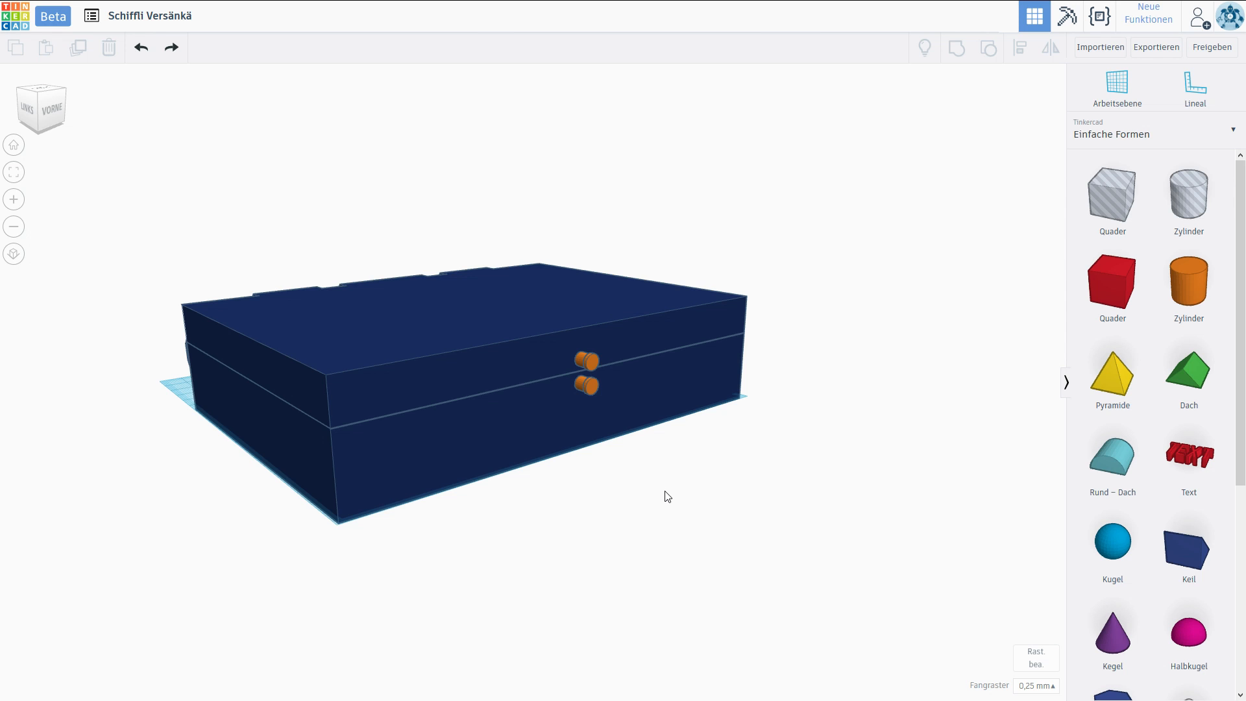
middle_click_drag(665, 495, 710, 498)
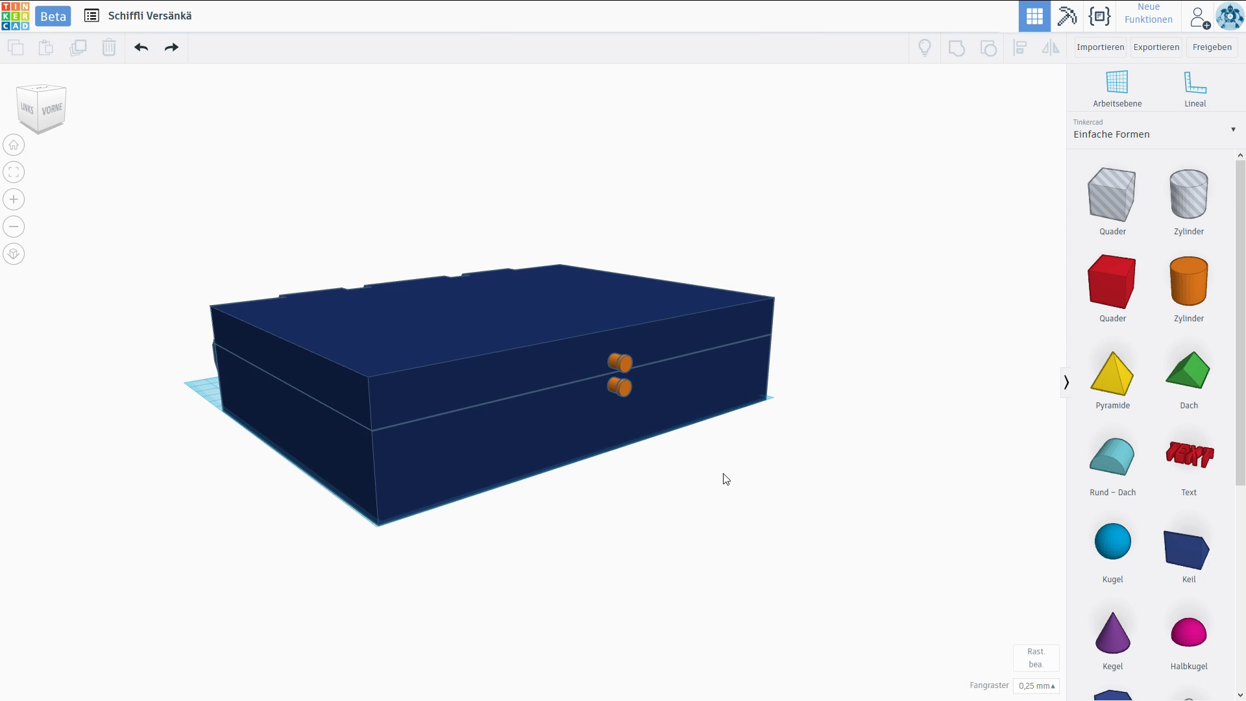